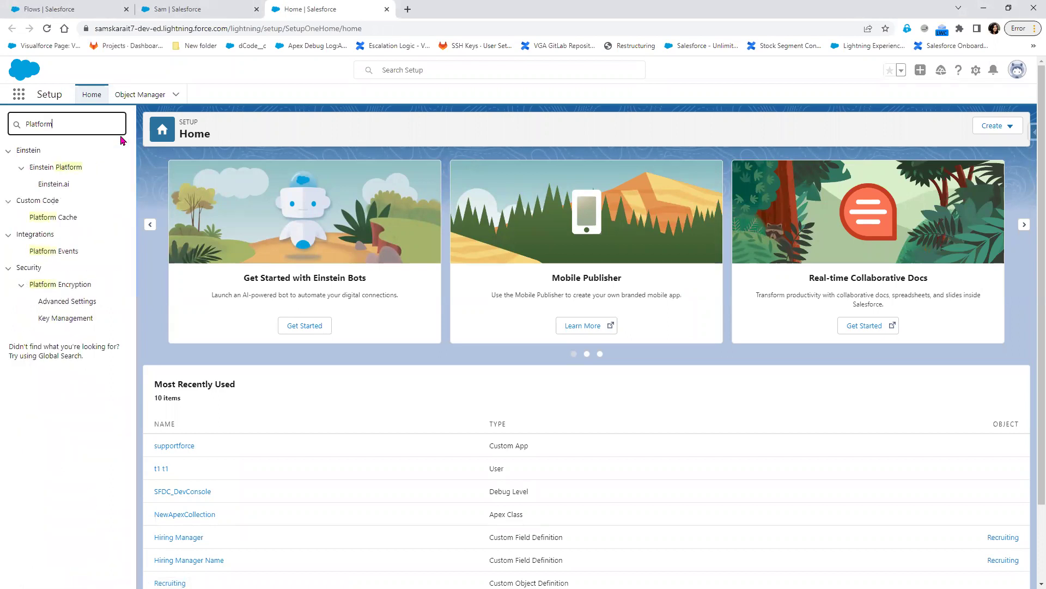
- Go to Platform Events under Integrations and start a new platform event
left_click(61, 254)
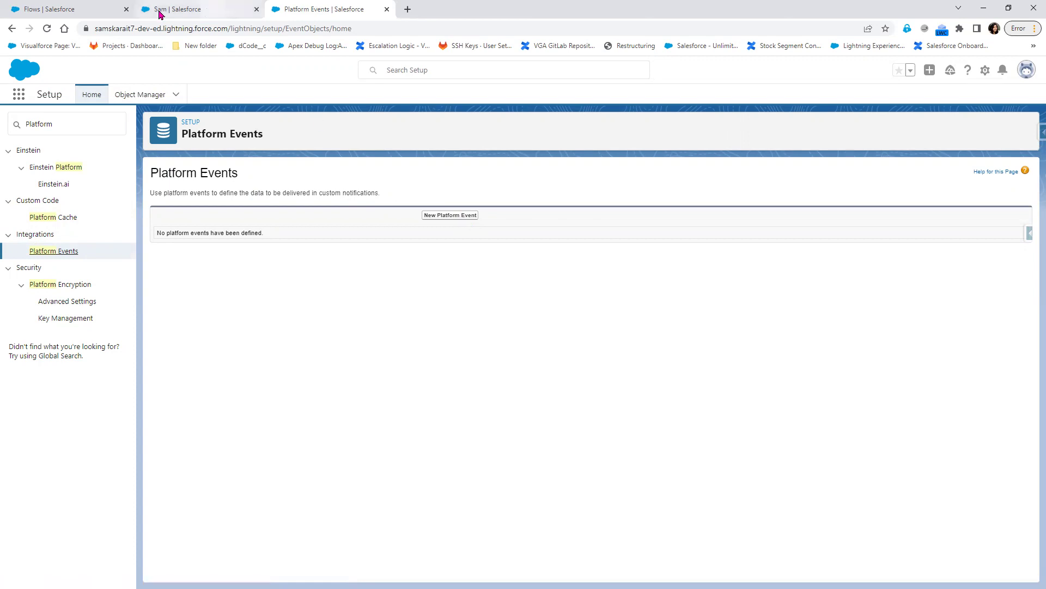
left_click(435, 216)
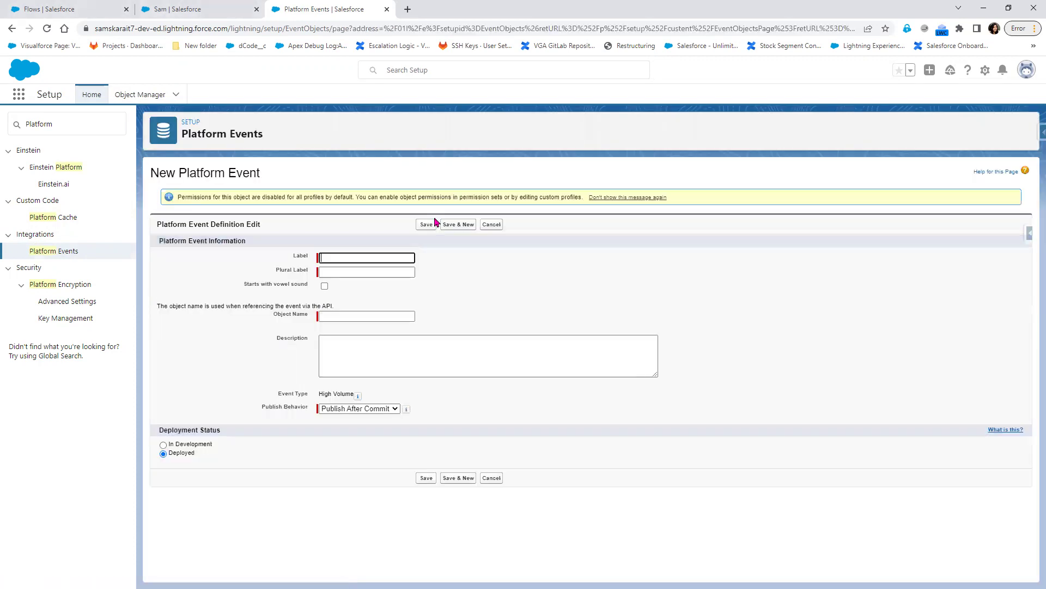
- Enter label 'Notification Event' and plural label 'Notification Events'
left_click(364, 258)
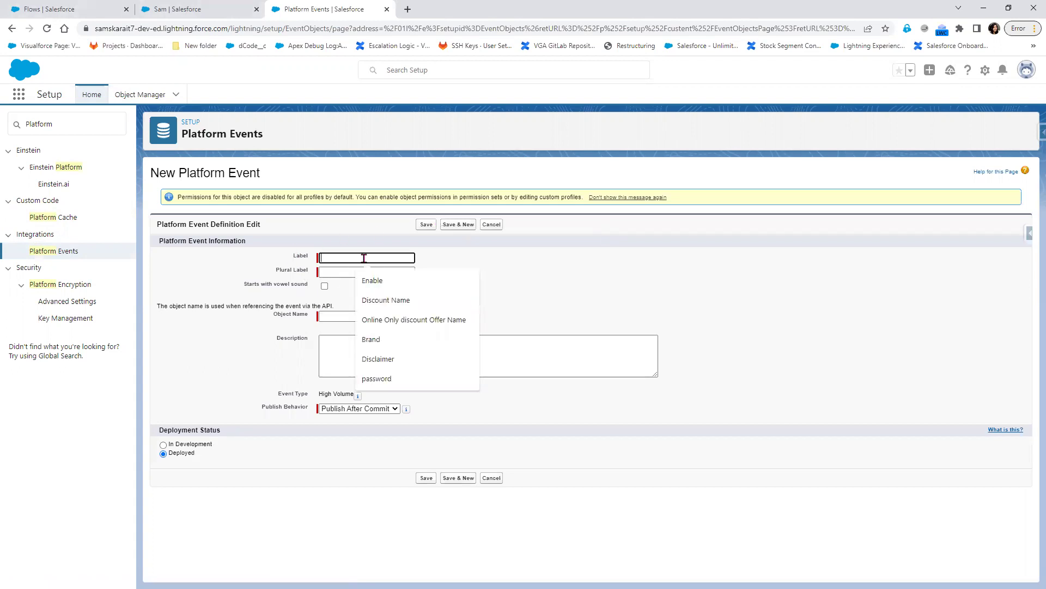
type("N")
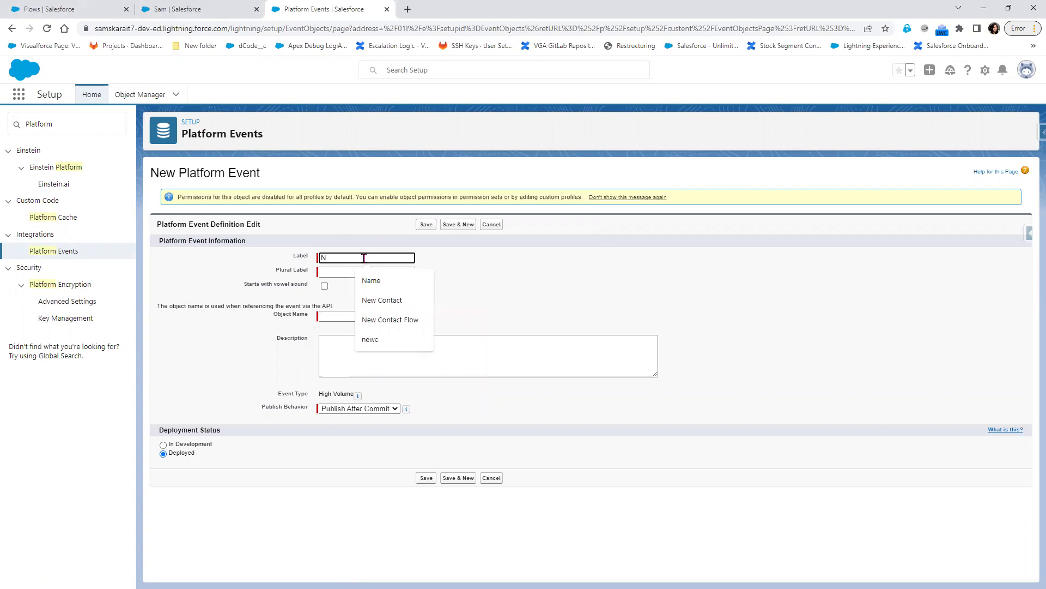
type("otification Event")
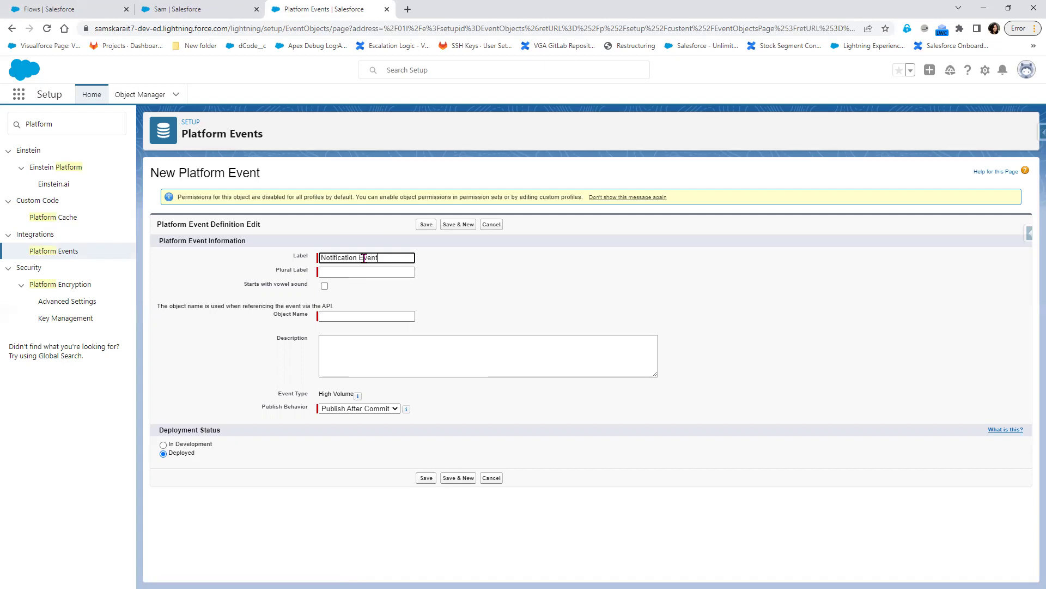
left_click(365, 269)
key("shift+Tab")
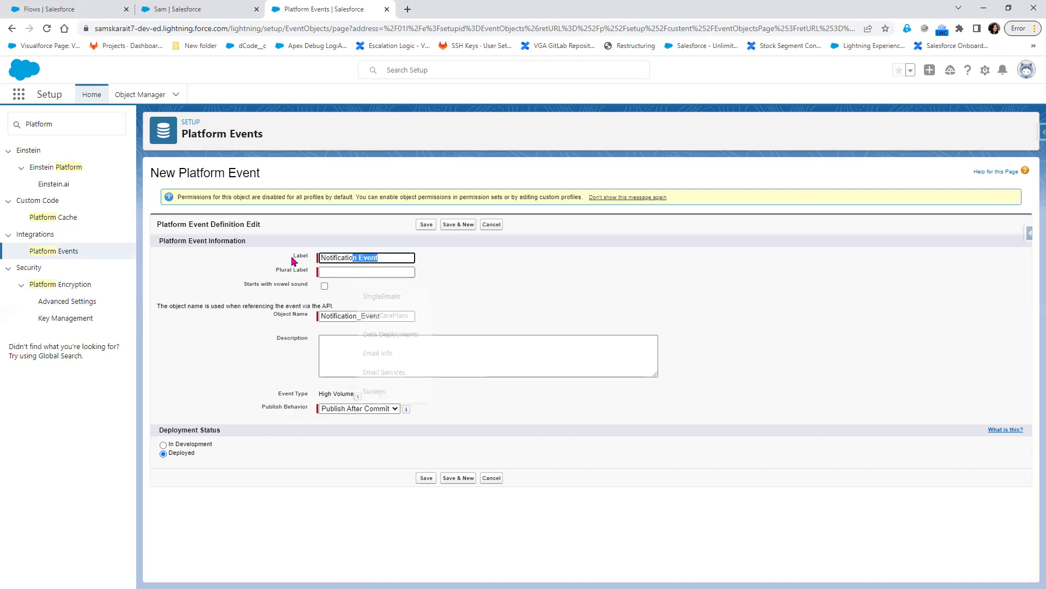
key("ctrl+c")
left_click(382, 272)
key("ctrl+v")
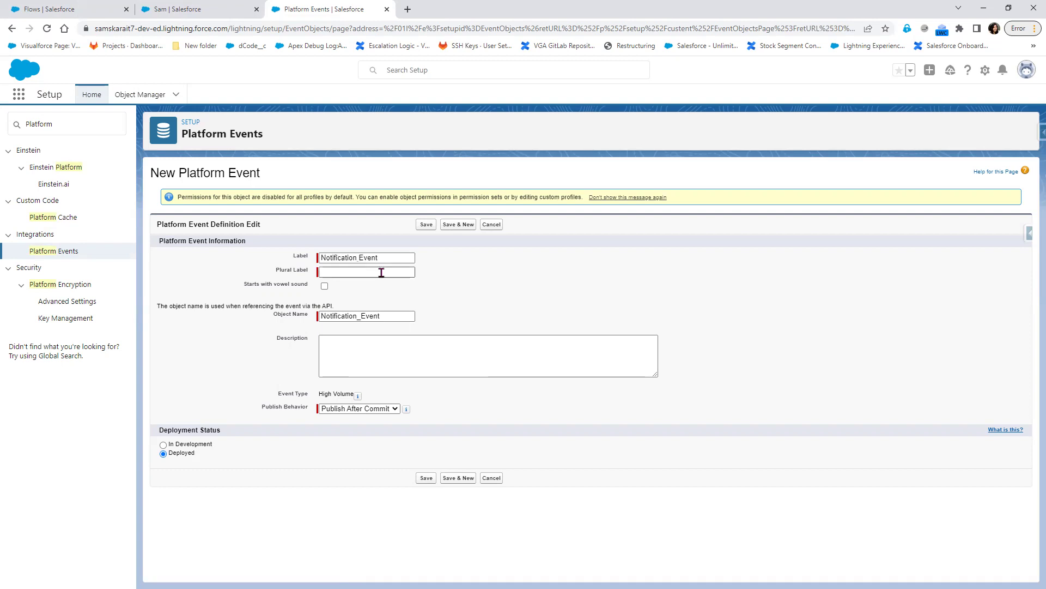
type("s")
- Keep Publish After Commit as the publish behaviour and save the platform event
left_click(533, 306)
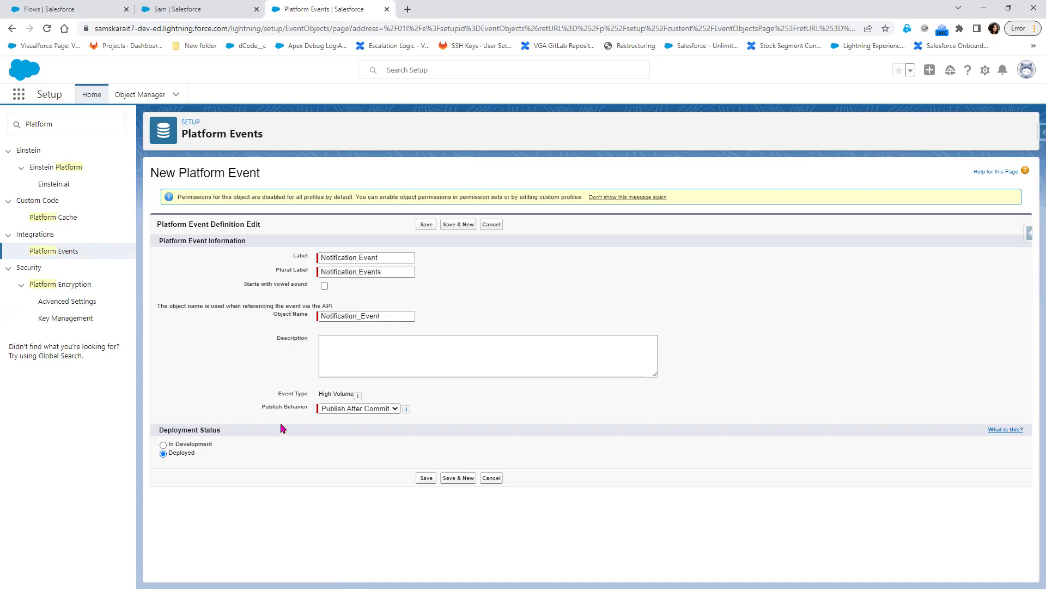
left_click(336, 412)
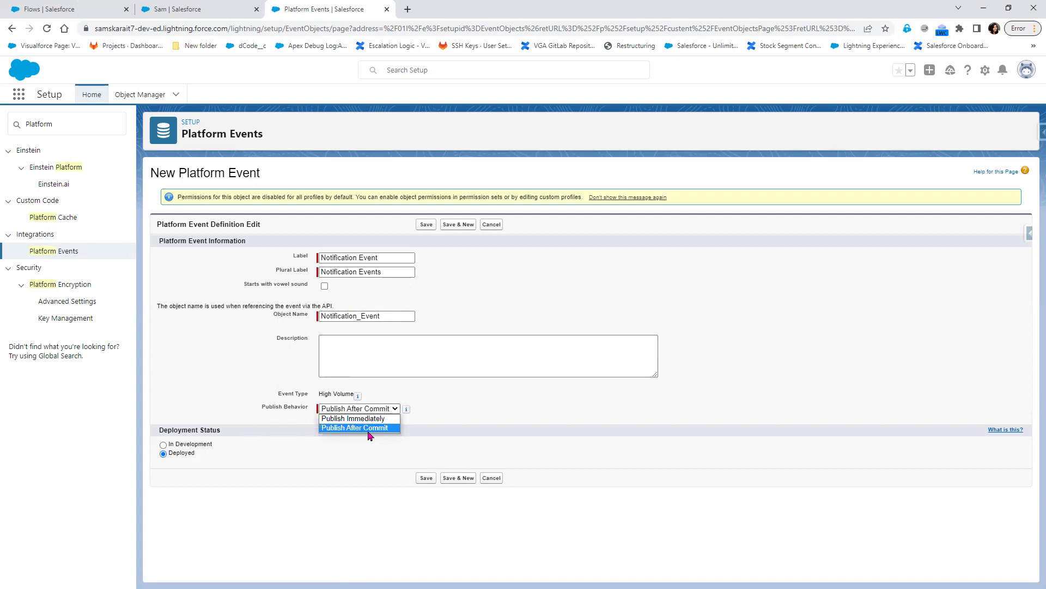
left_click(369, 428)
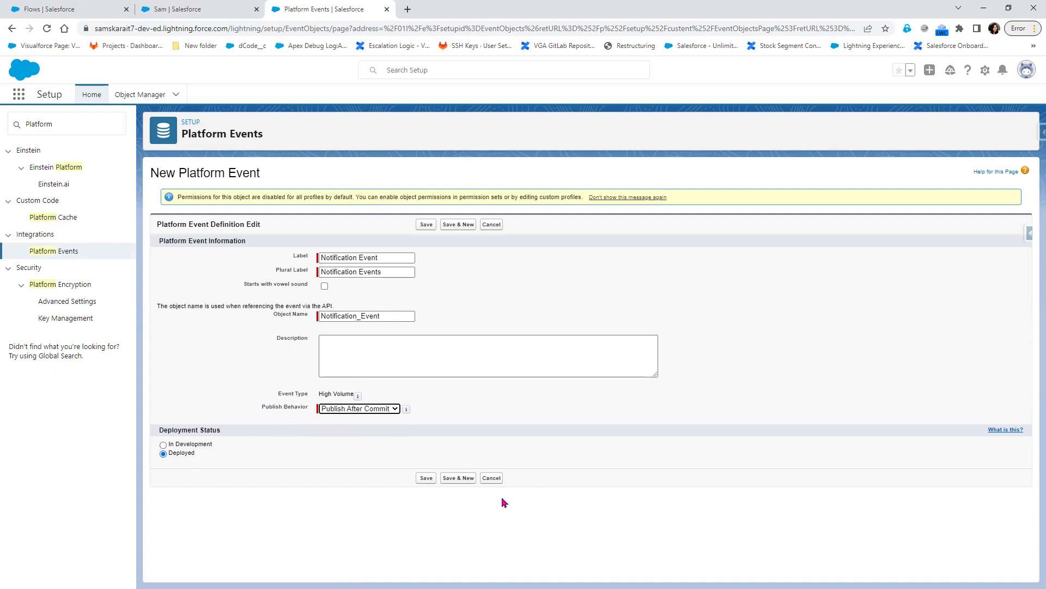
left_click(424, 480)
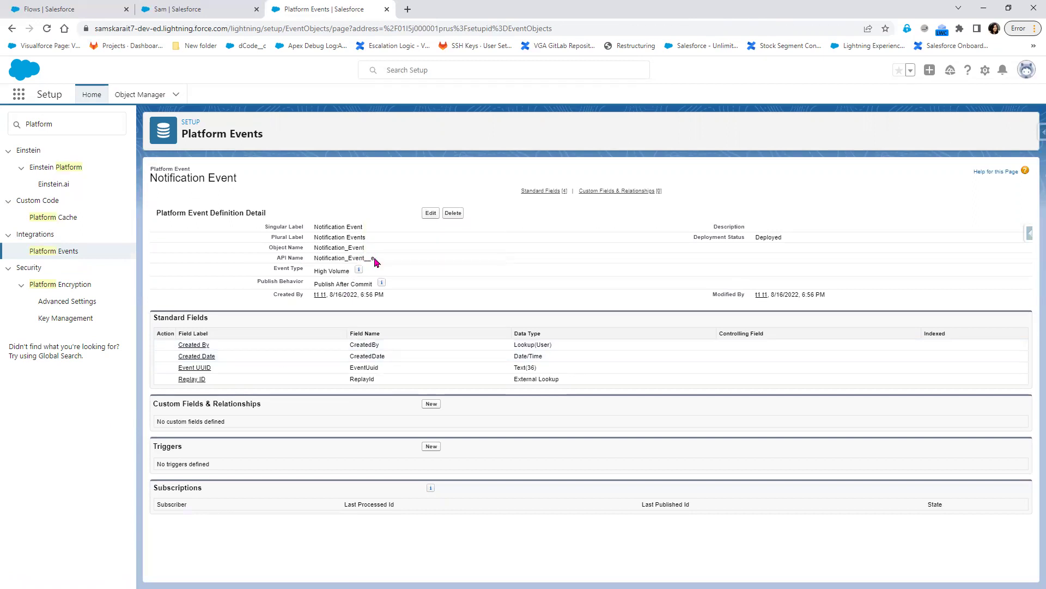
- From the Notification_Event__e detail page, start a new custom field
left_click_drag(375, 259, 364, 260)
left_click(431, 404)
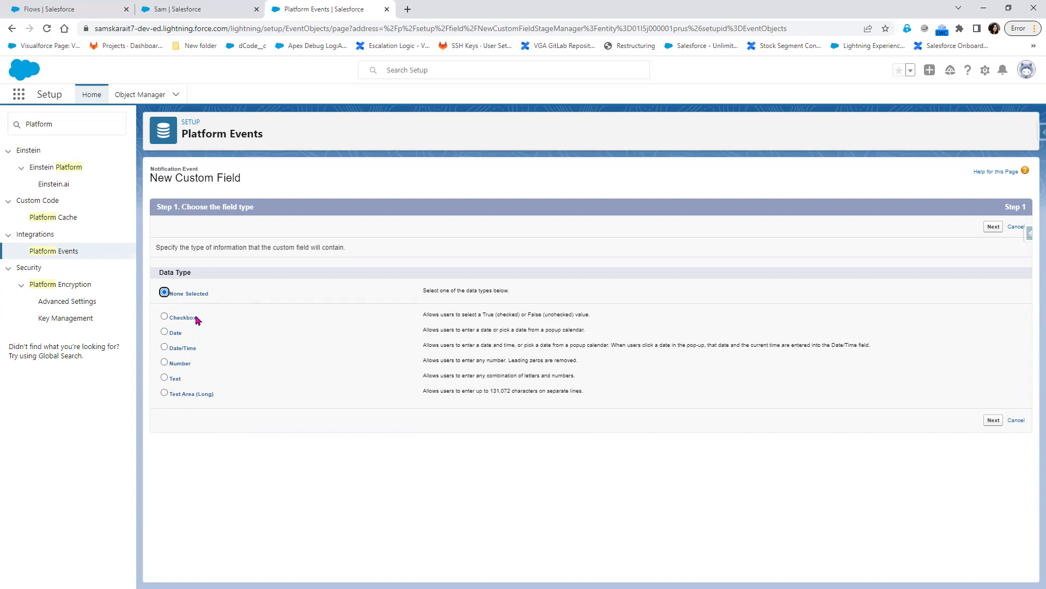
- Create a Text Area (Long) field labelled 'Message' with length 32,768
left_click(191, 399)
left_click(993, 421)
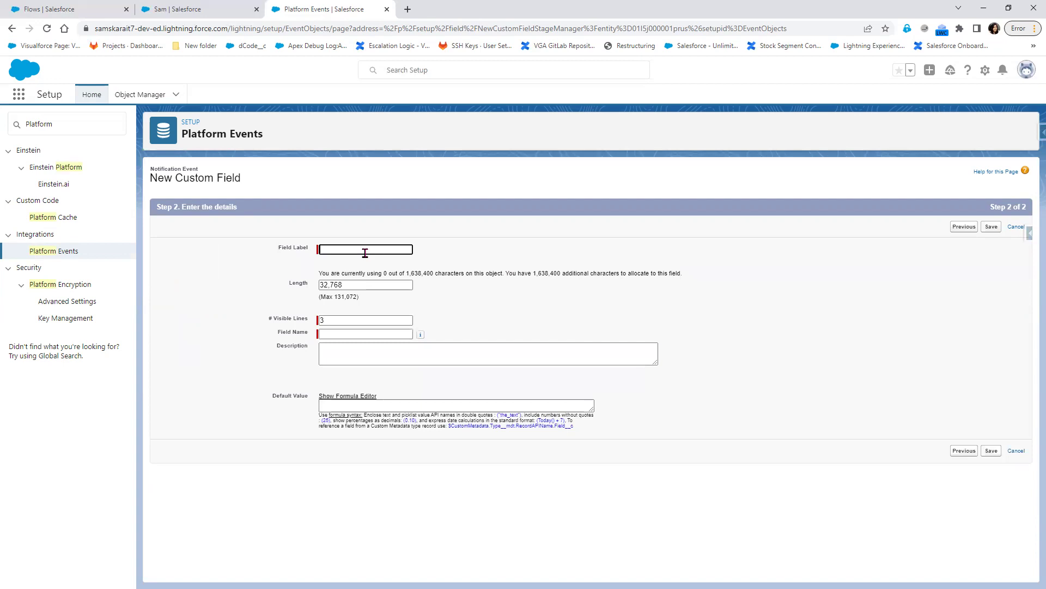
type("Message")
left_click(440, 297)
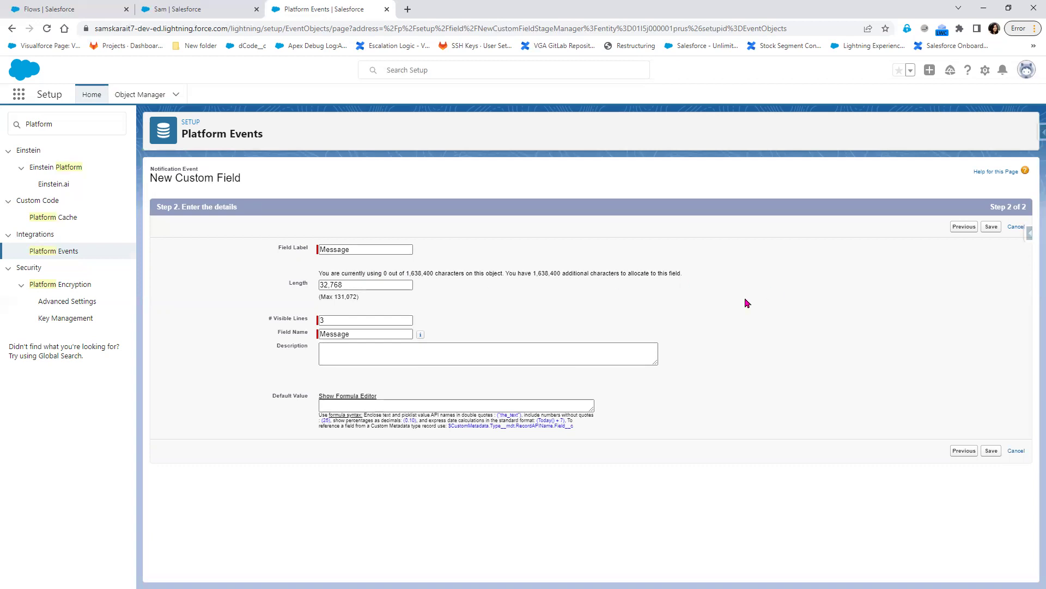
left_click(992, 227)
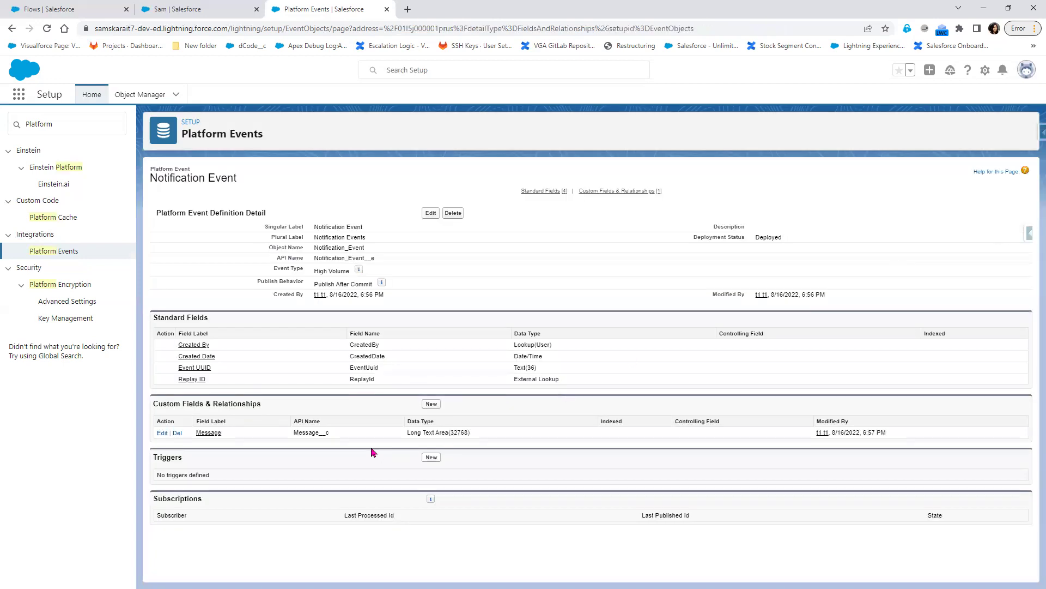
- Start another custom field on Notification Event with the Text data type
double_click(309, 433)
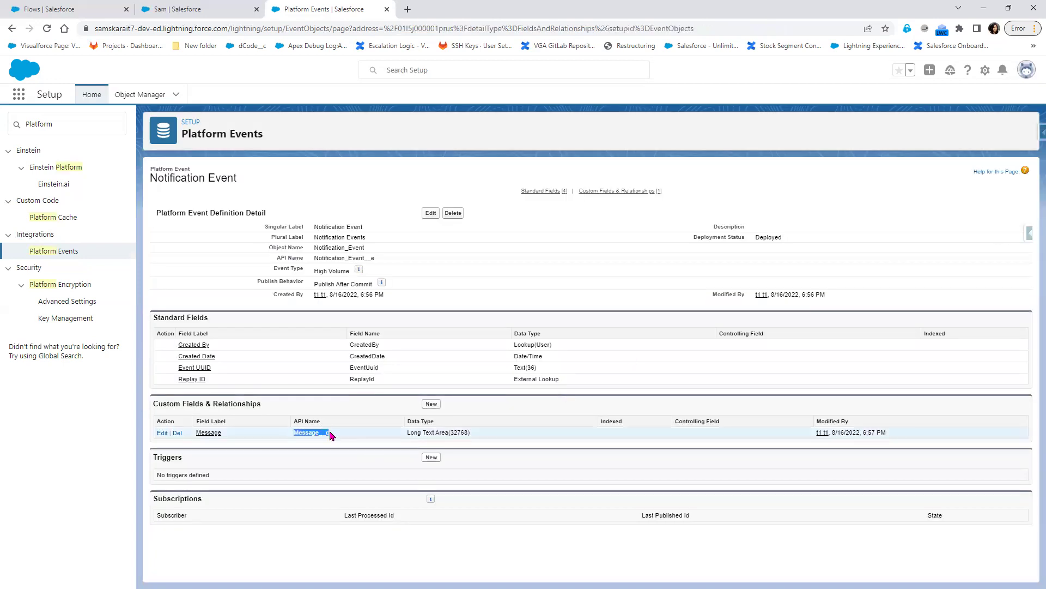
left_click(431, 404)
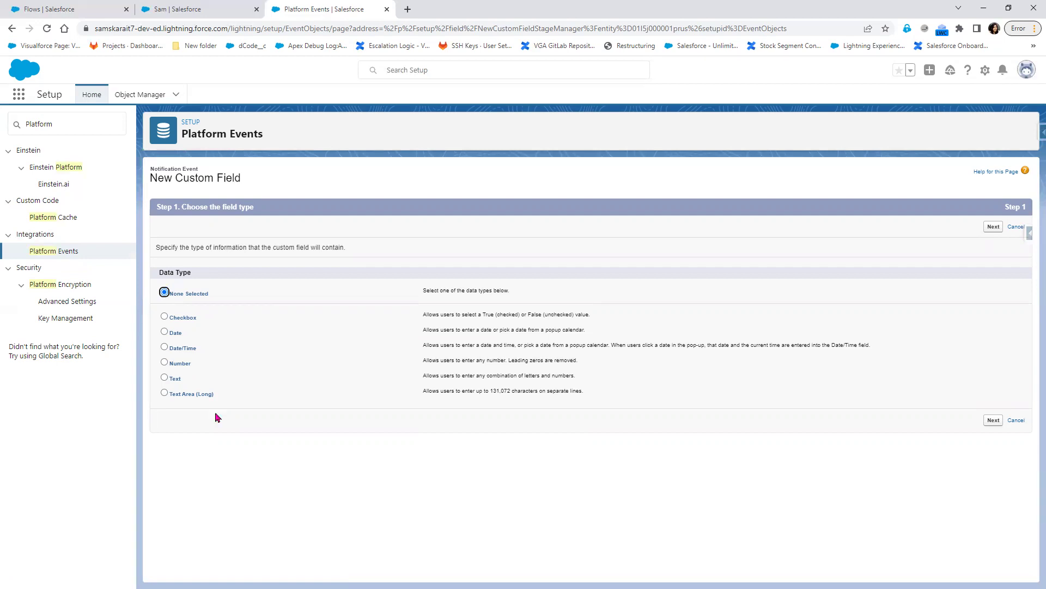
left_click(164, 377)
left_click(993, 228)
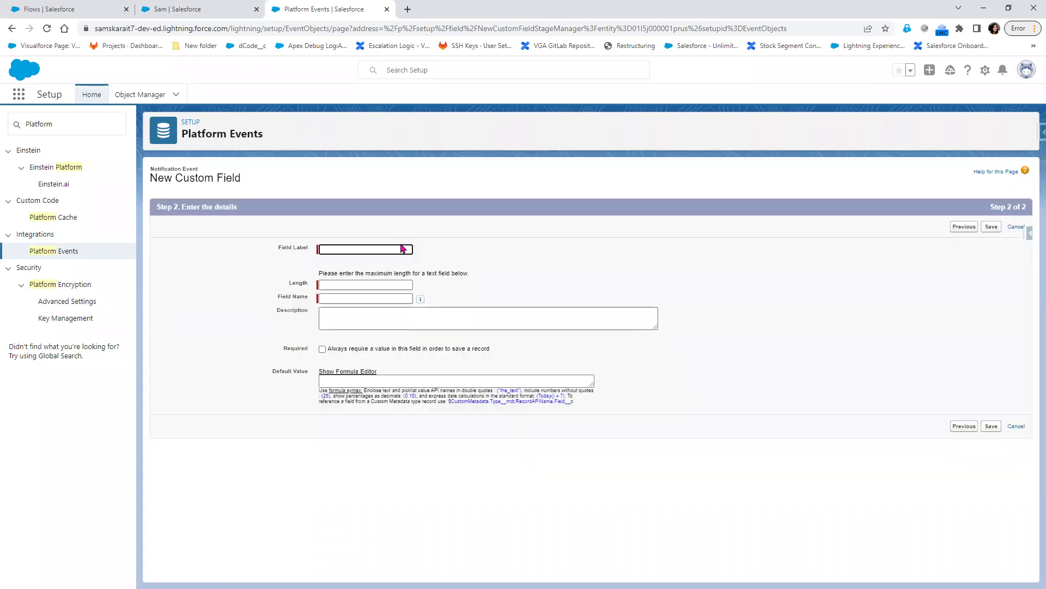
- Label the field 'Source', set its length to 255, and save it
left_click(378, 249)
type("So")
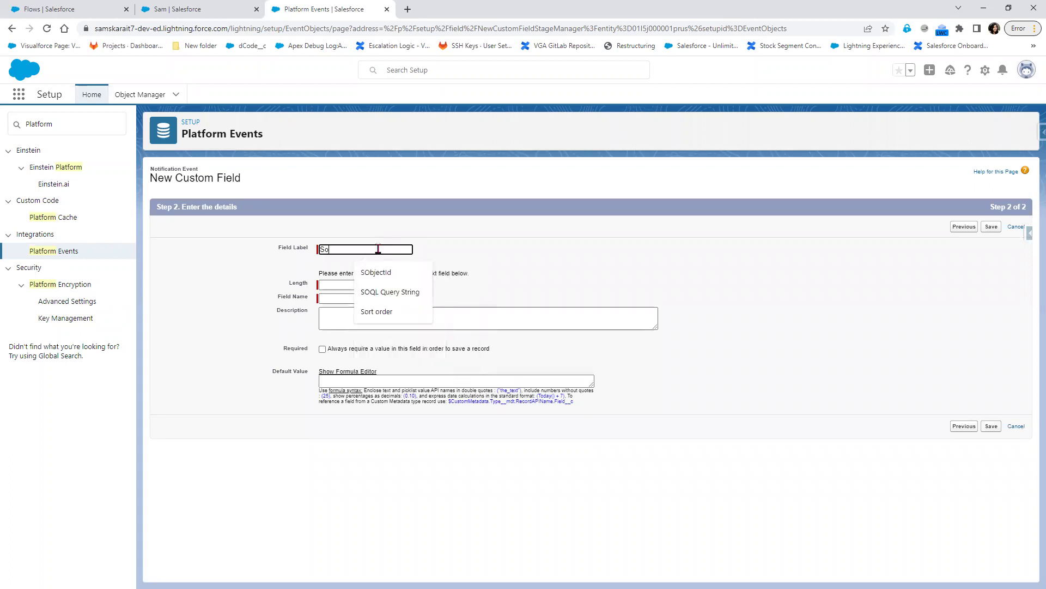
type("urce")
left_click(532, 297)
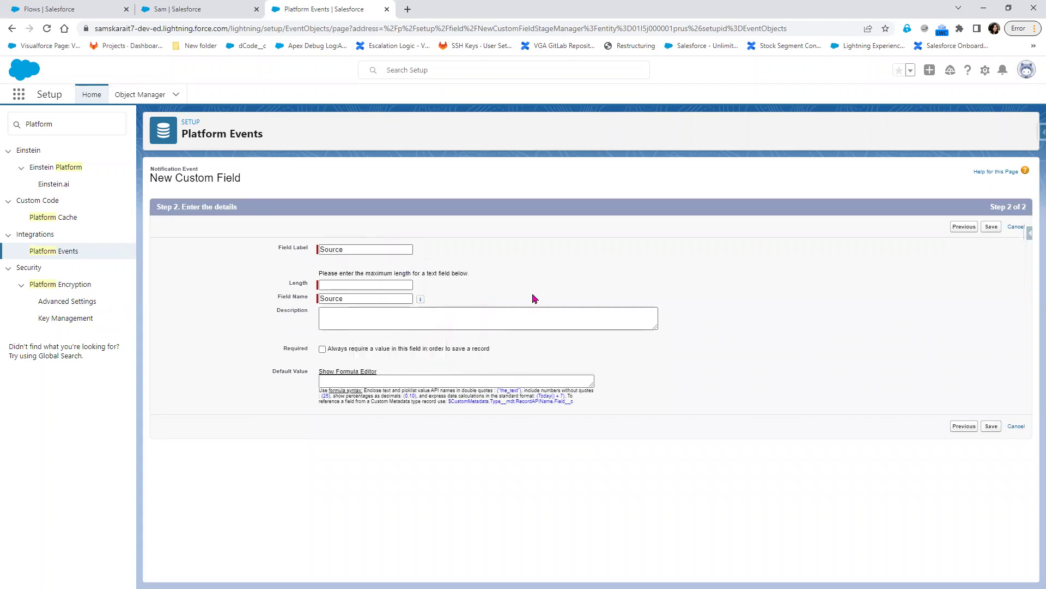
left_click(382, 284)
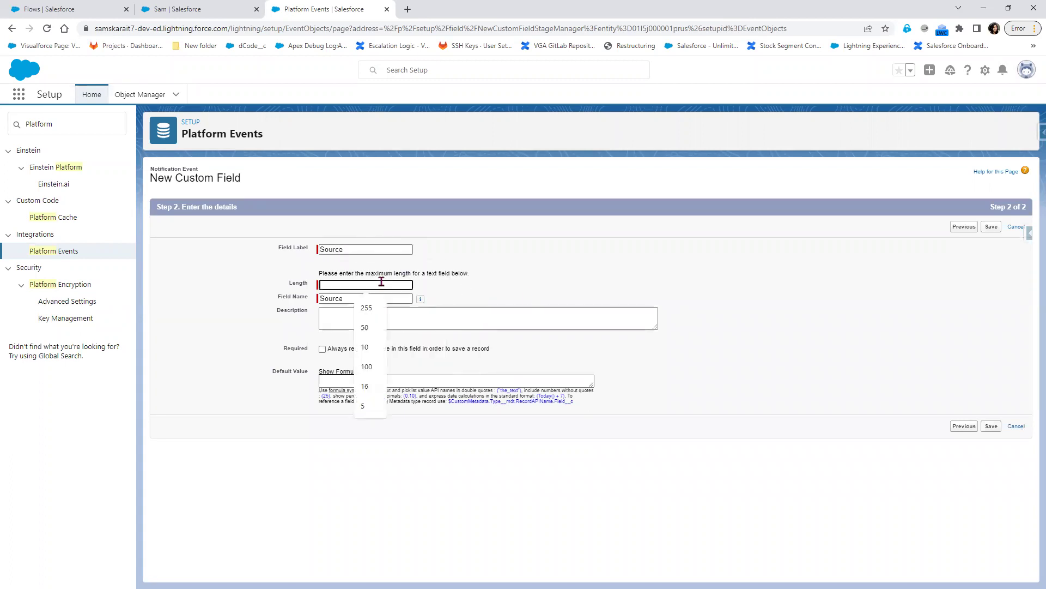
left_click(376, 308)
left_click(991, 426)
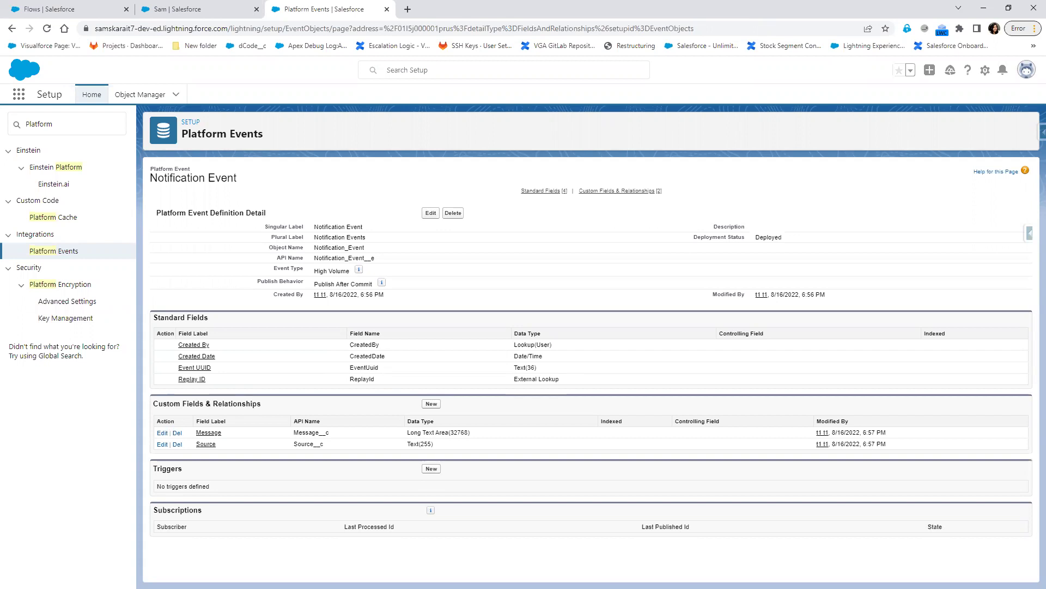
key("alt+Tab")
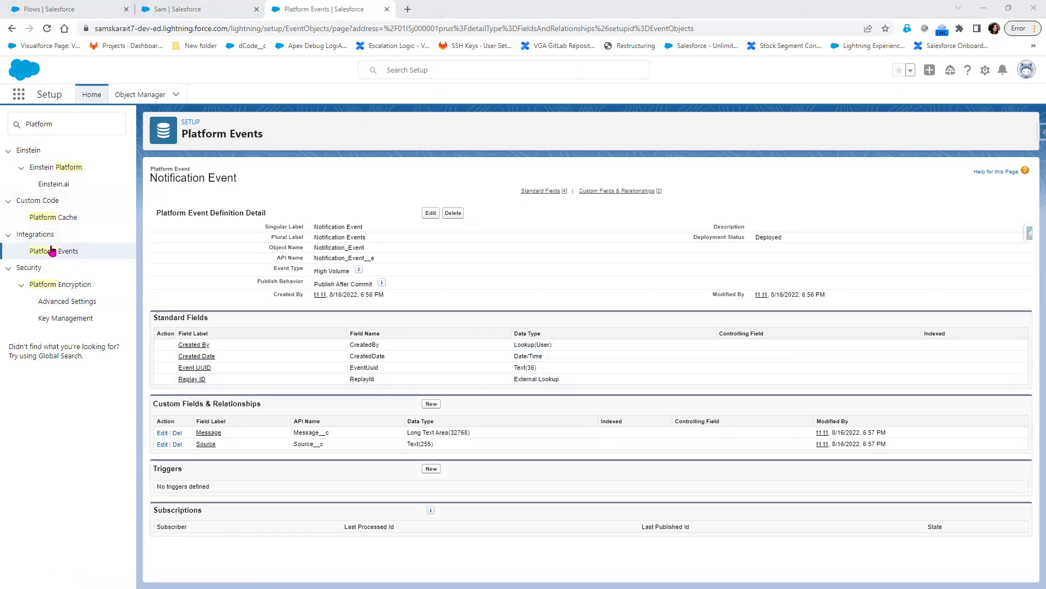
left_click(51, 251)
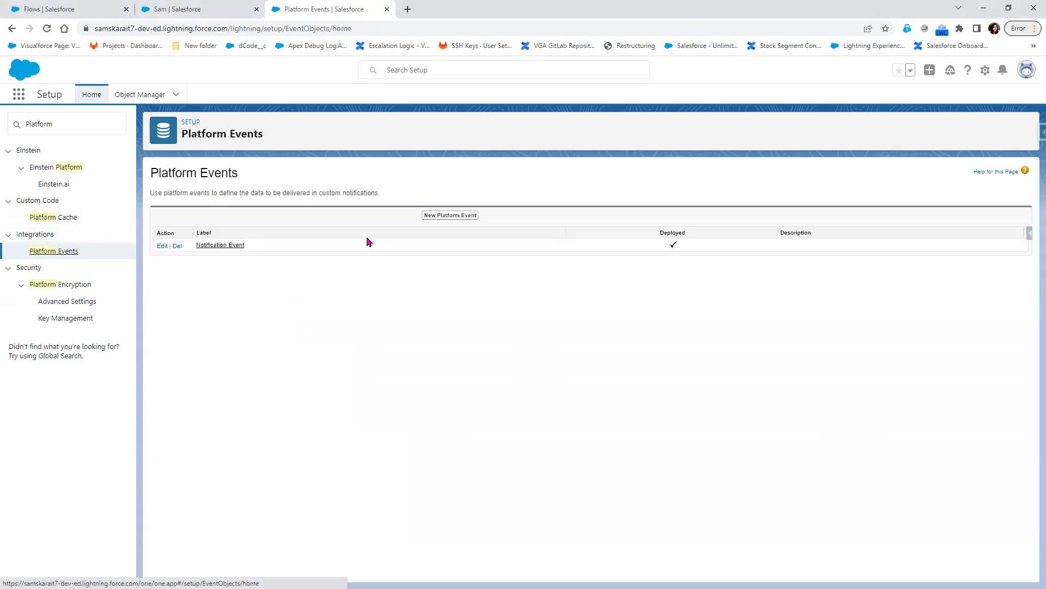
left_click(455, 216)
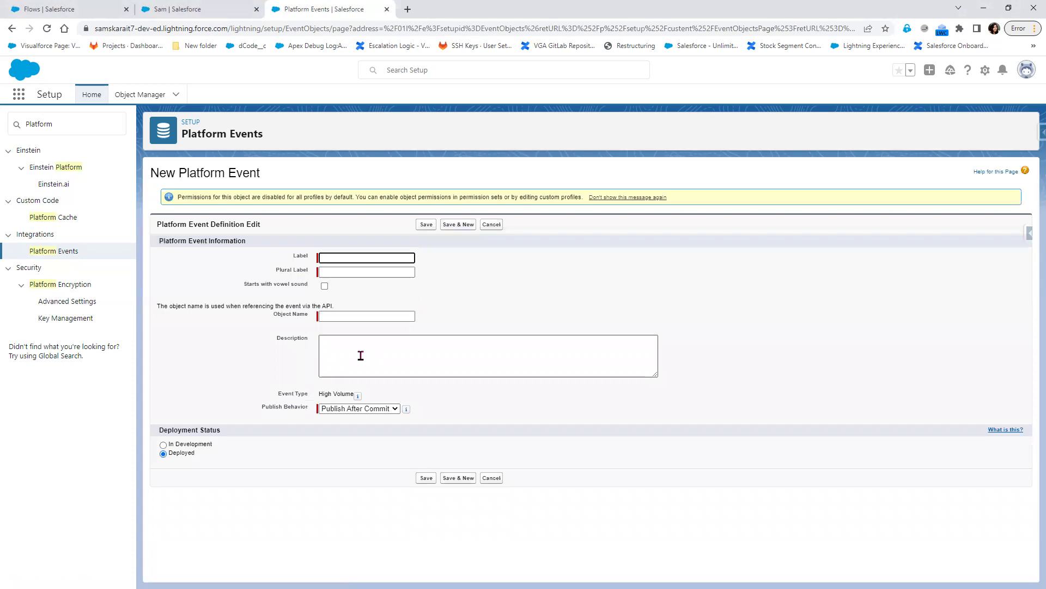
left_click(362, 410)
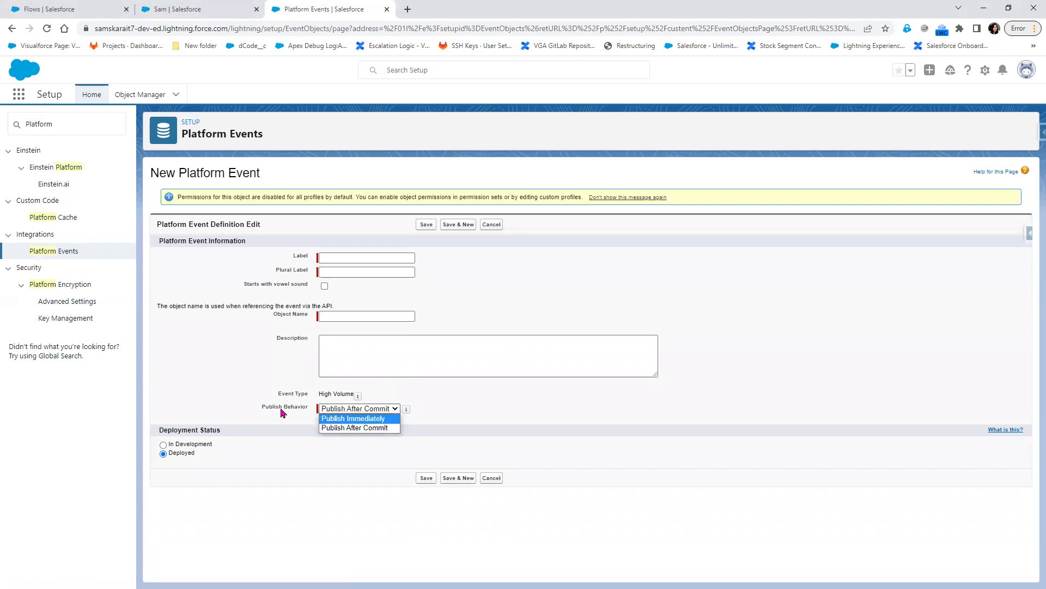
left_click(491, 478)
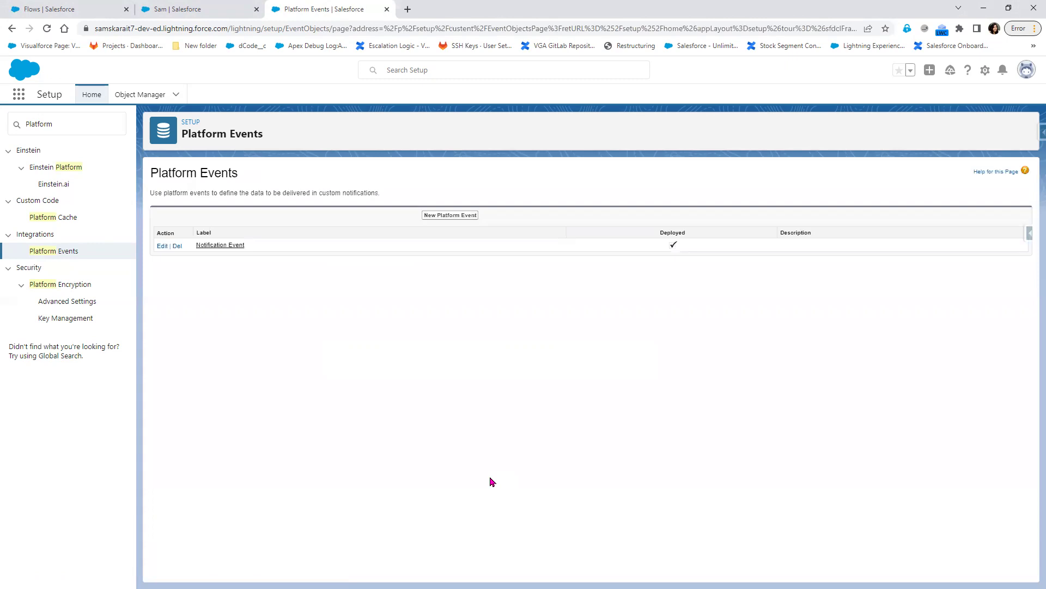
left_click(219, 246)
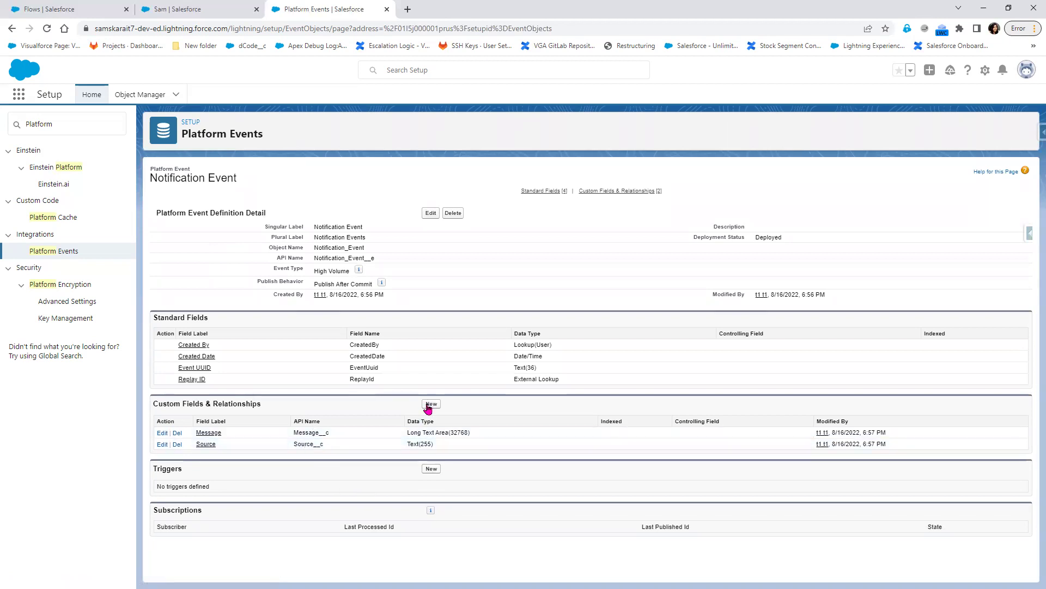
- Cancel an extra custom field, open Chatter on the hiring manager tab, then view the Paint diagram
left_click(429, 404)
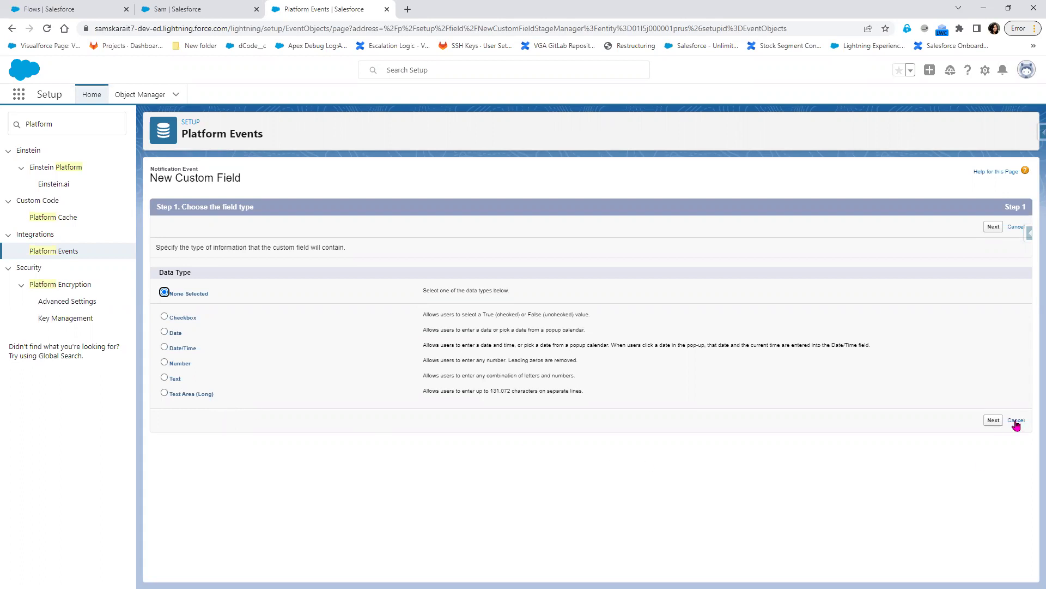
left_click(1016, 421)
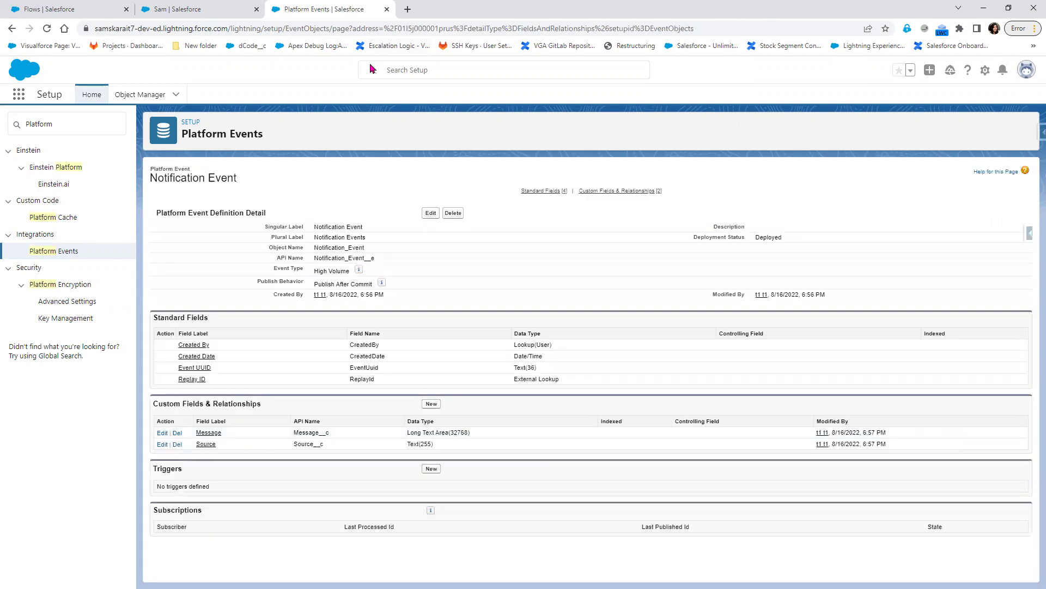
left_click(177, 11)
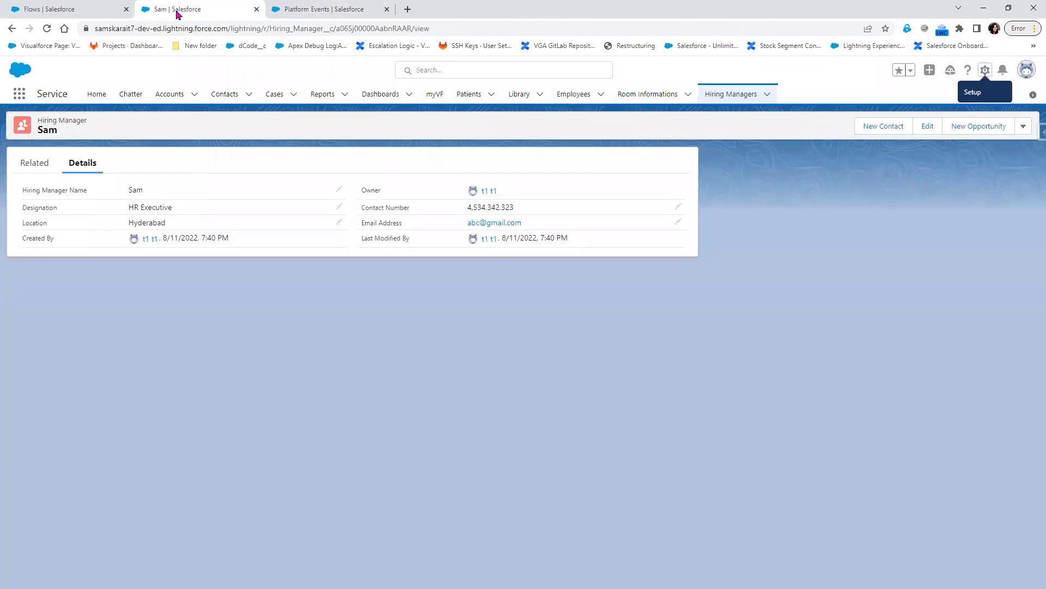
left_click(128, 97)
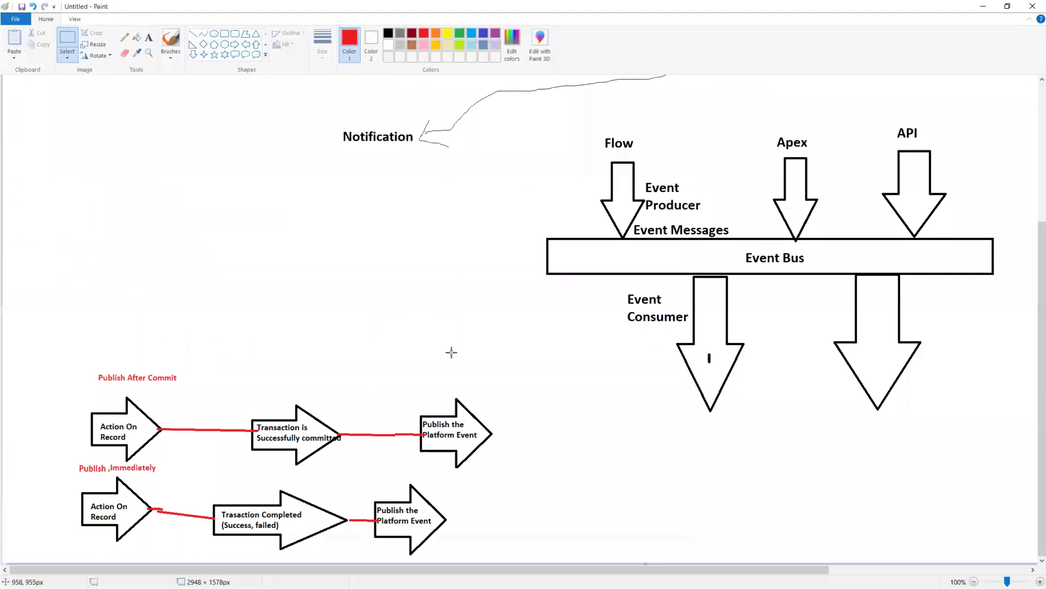
scroll(464, 371, "up", 4)
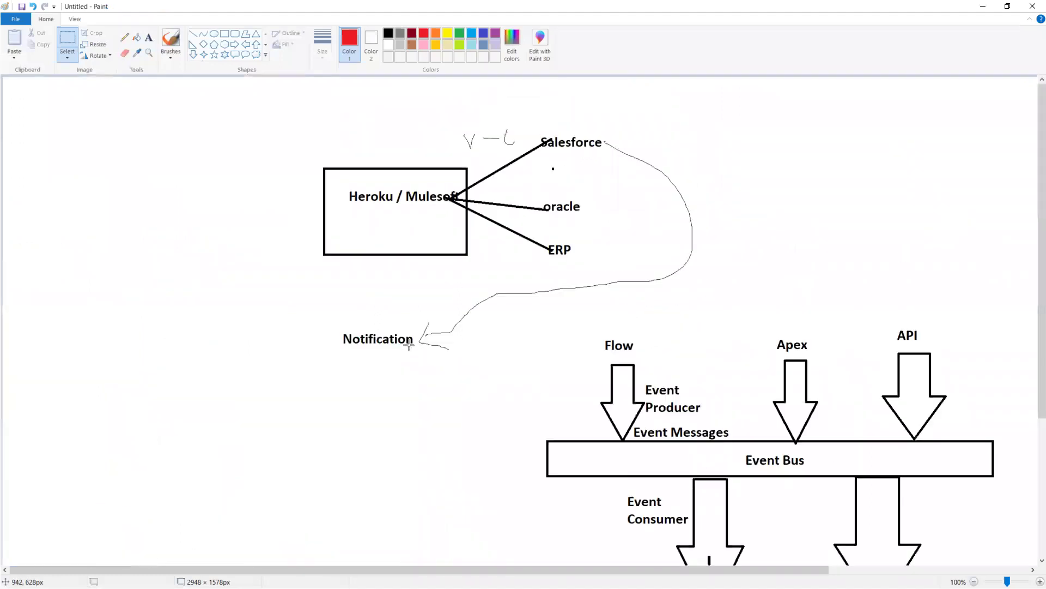
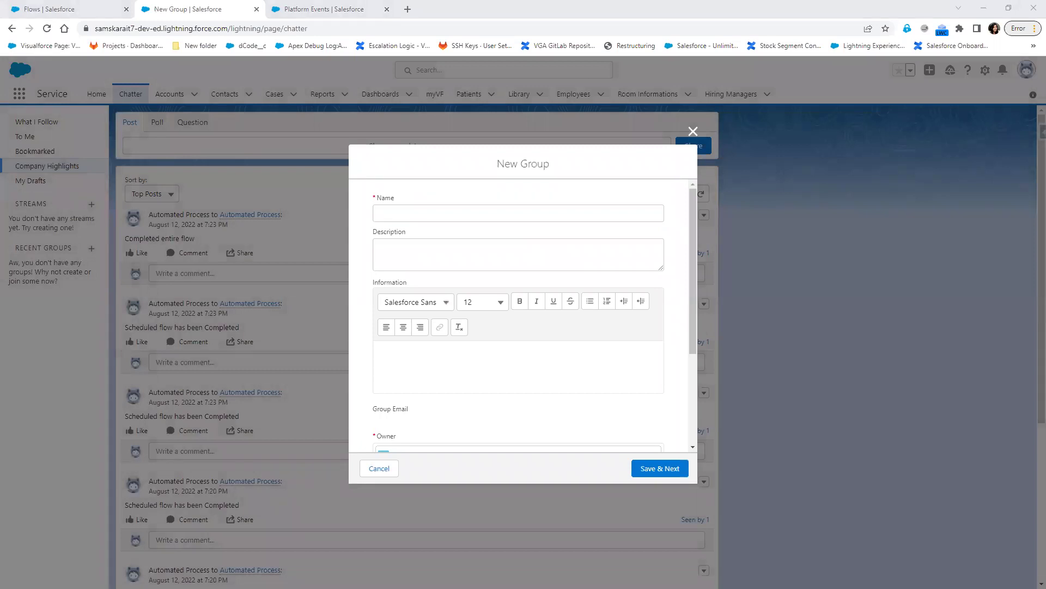
- Name the new Chatter group 'Mulesoft Integration'
left_click(467, 212)
type("Mulef")
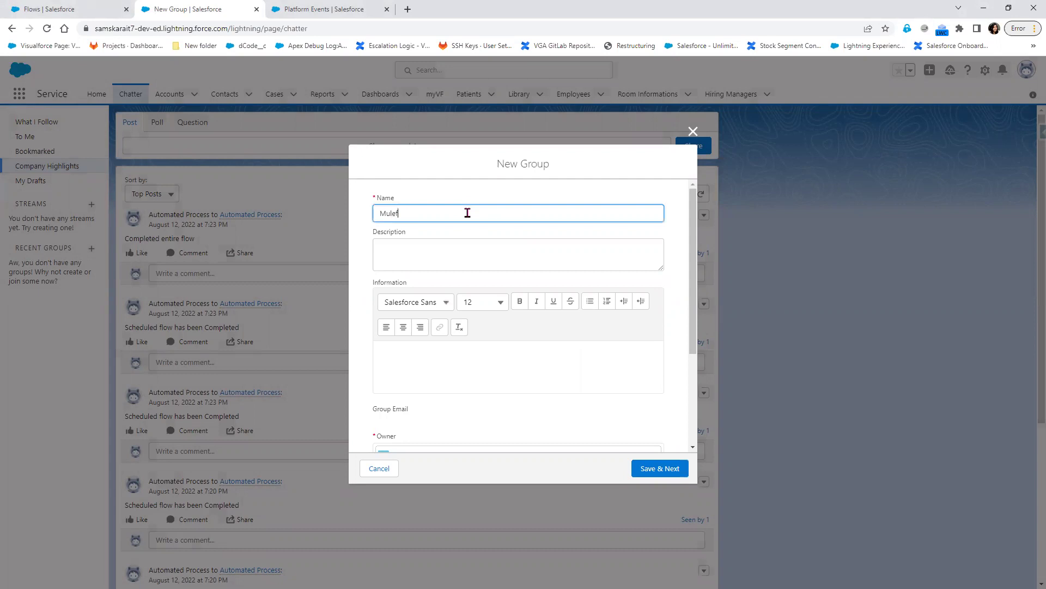
key("BackSpace")
type("soft Integration")
left_click(476, 423)
- Set the group's Access Type to Private
scroll(476, 423, "down", 3)
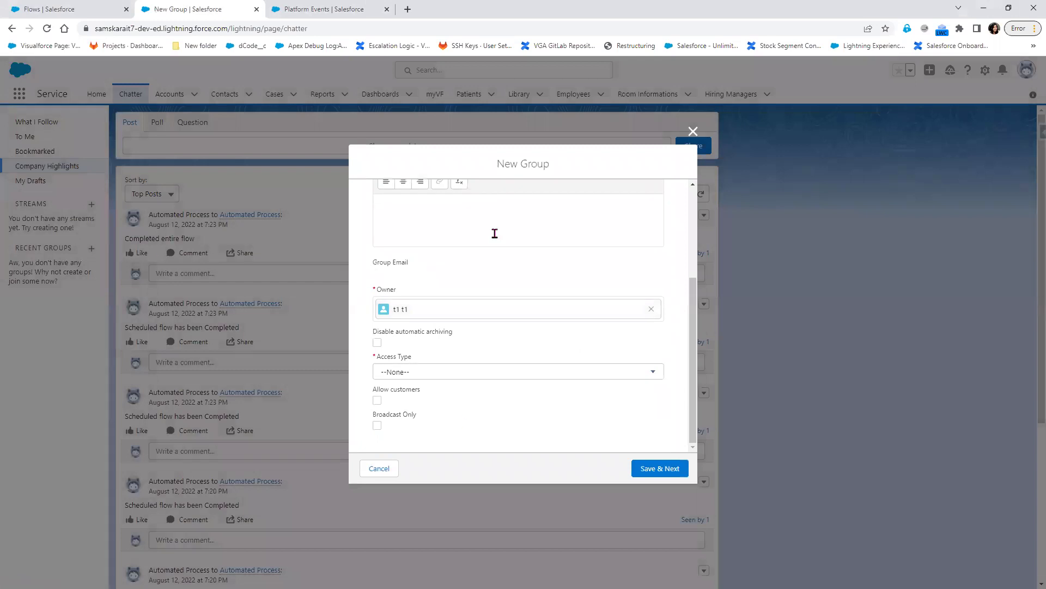
scroll(507, 273, "up", 2)
scroll(384, 225, "up", 1)
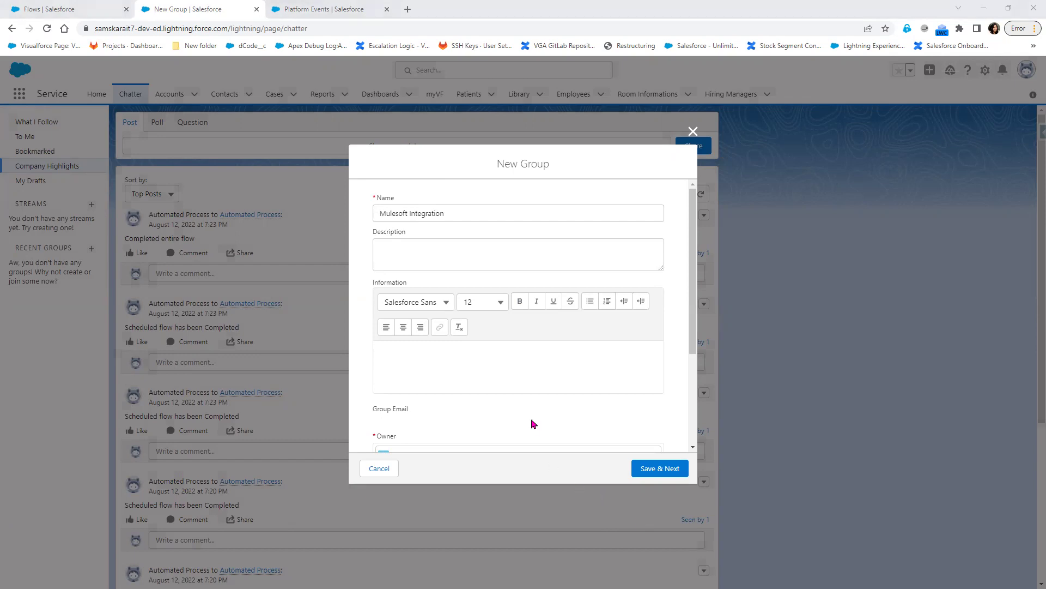
scroll(532, 423, "down", 2)
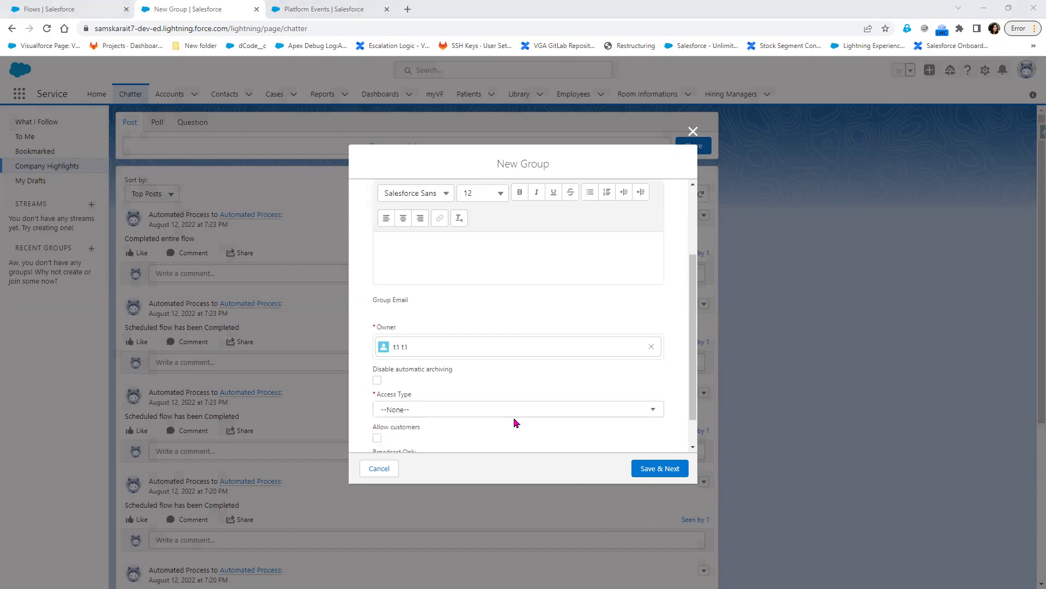
left_click(430, 415)
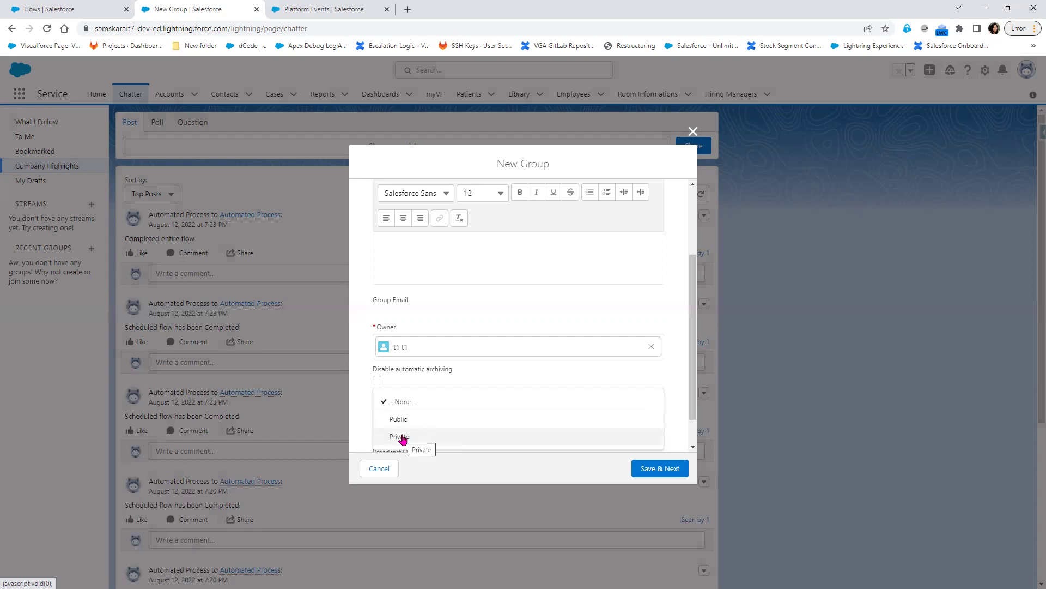
left_click(400, 439)
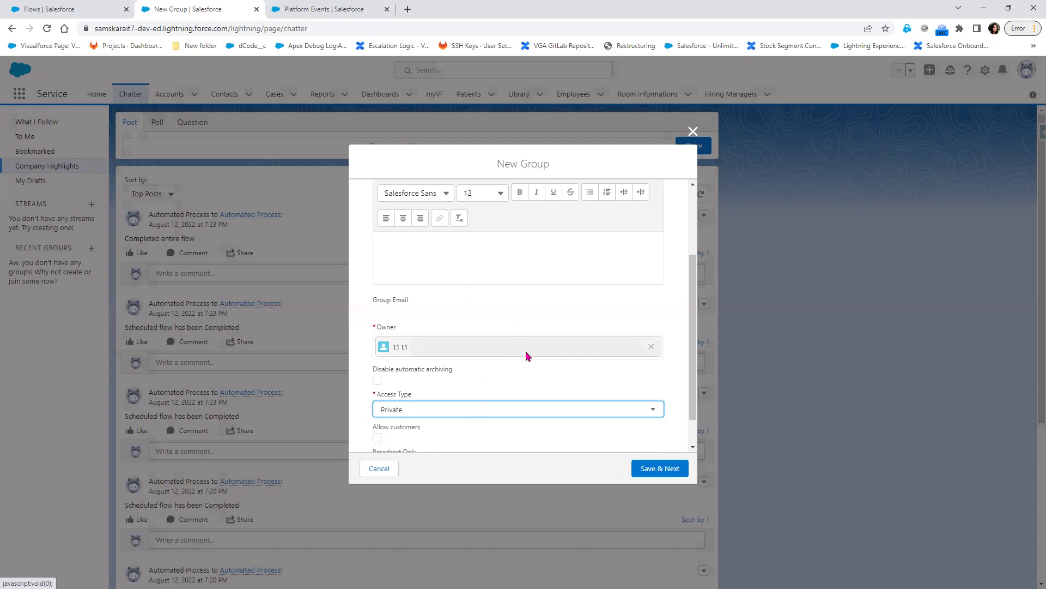
scroll(522, 396, "up", 1)
scroll(523, 396, "down", 2)
scroll(522, 400, "up", 3)
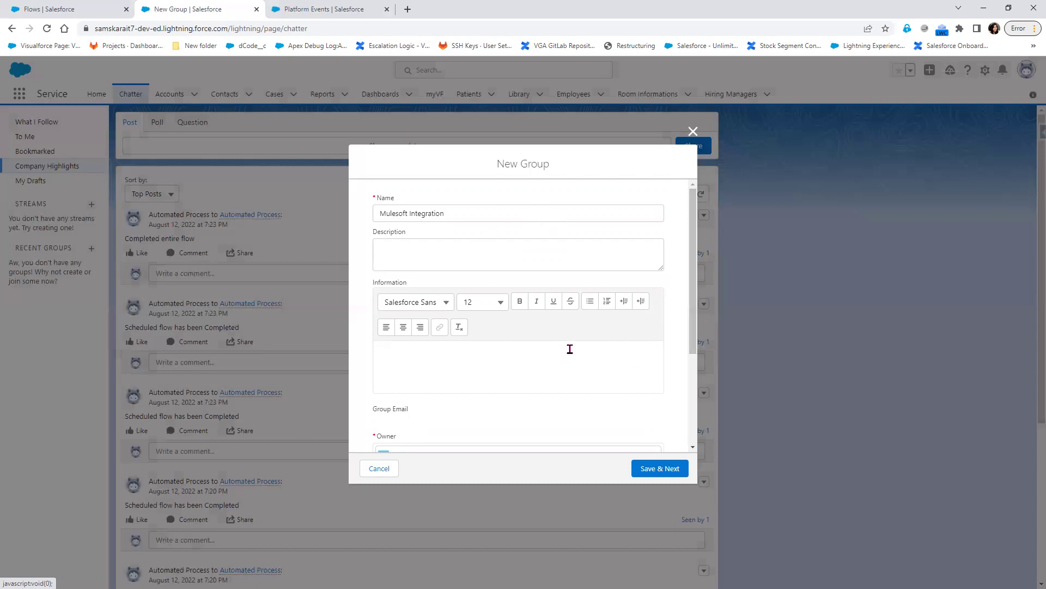
scroll(569, 349, "down", 3)
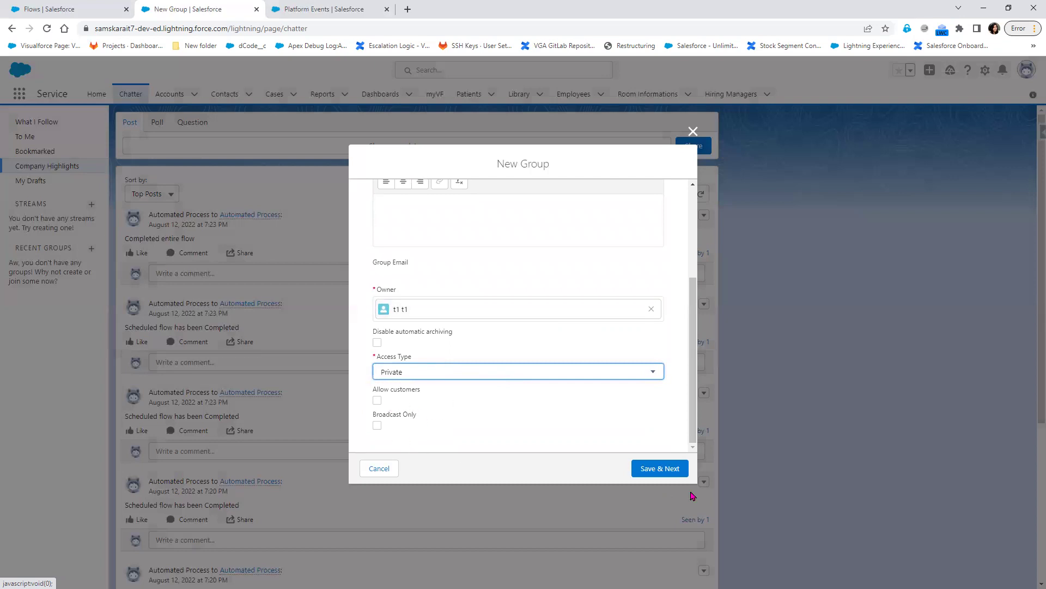
- Save the group details and skip the photo upload, keeping the default photo
left_click(641, 477)
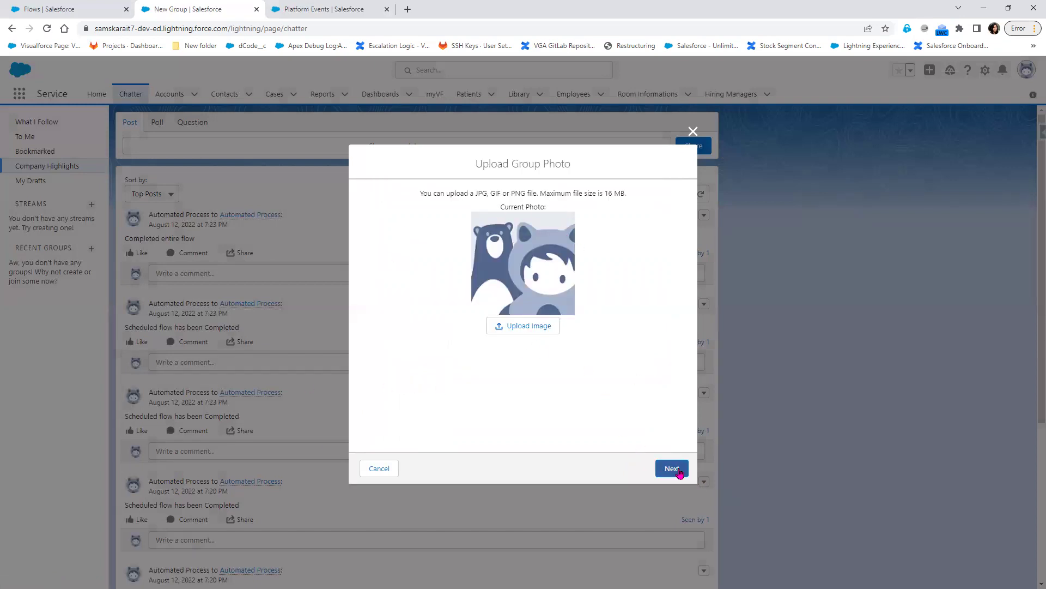
left_click(680, 472)
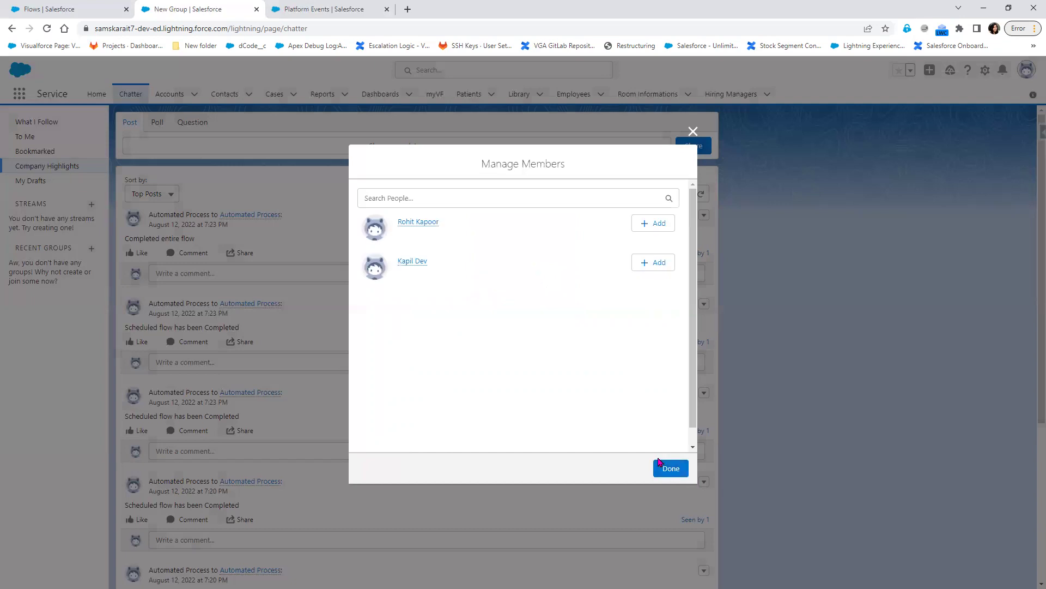
mouse_move(414, 227)
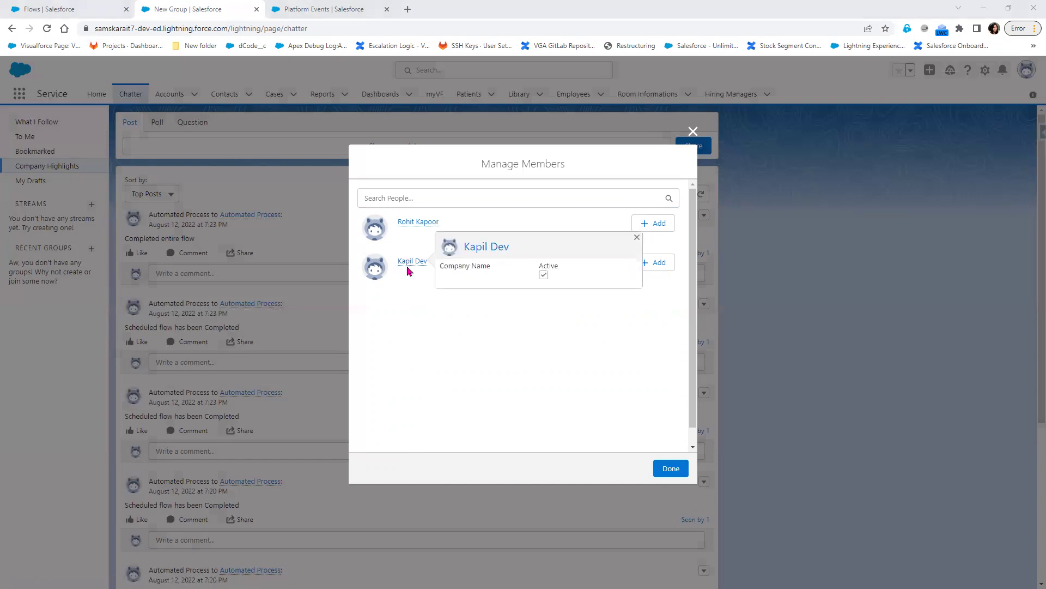
- Search Setup for 'User' and open the Users page to check the org's users
left_click(65, 9)
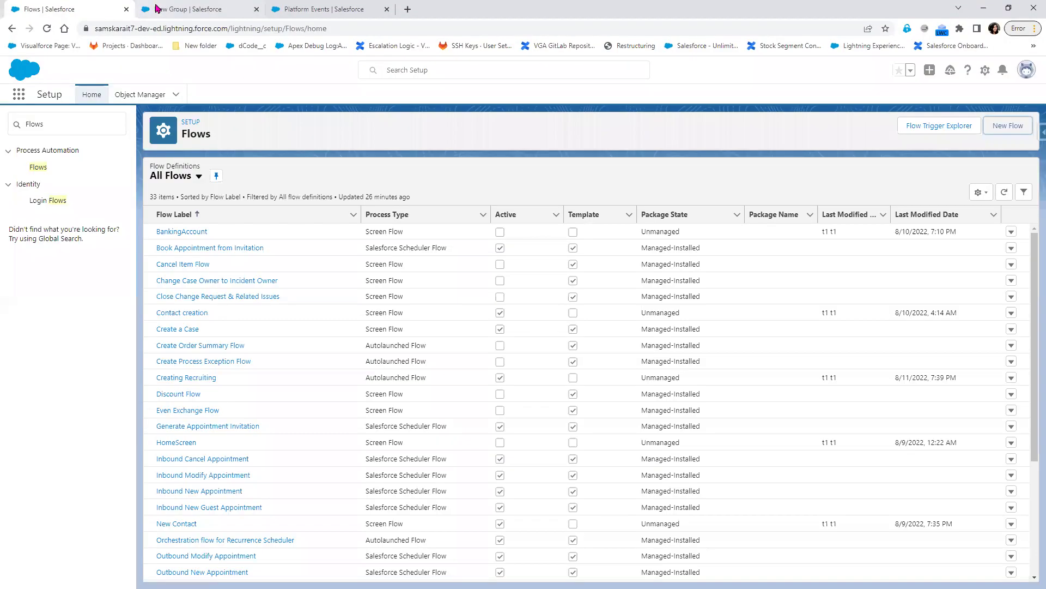
left_click(55, 126)
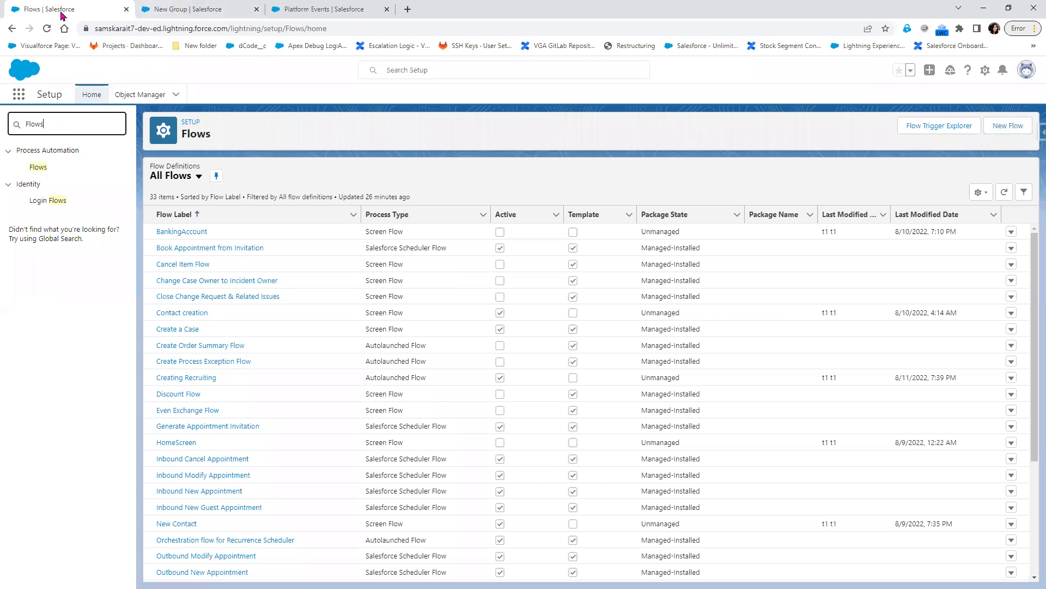
right_click(170, 10)
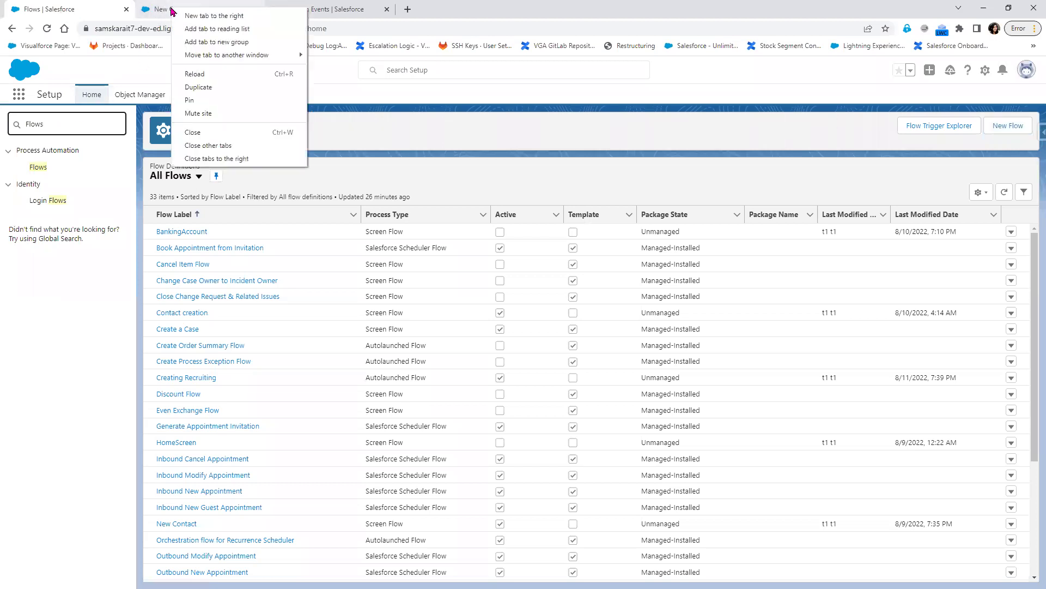
left_click(57, 127)
left_click_drag(66, 124, 12, 121)
type("U")
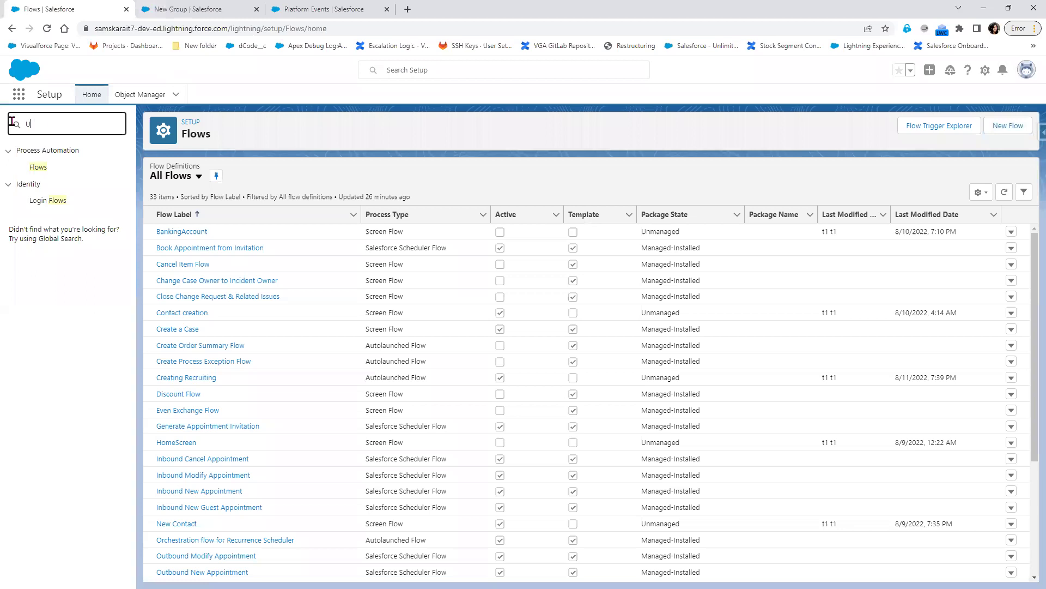
type("ser")
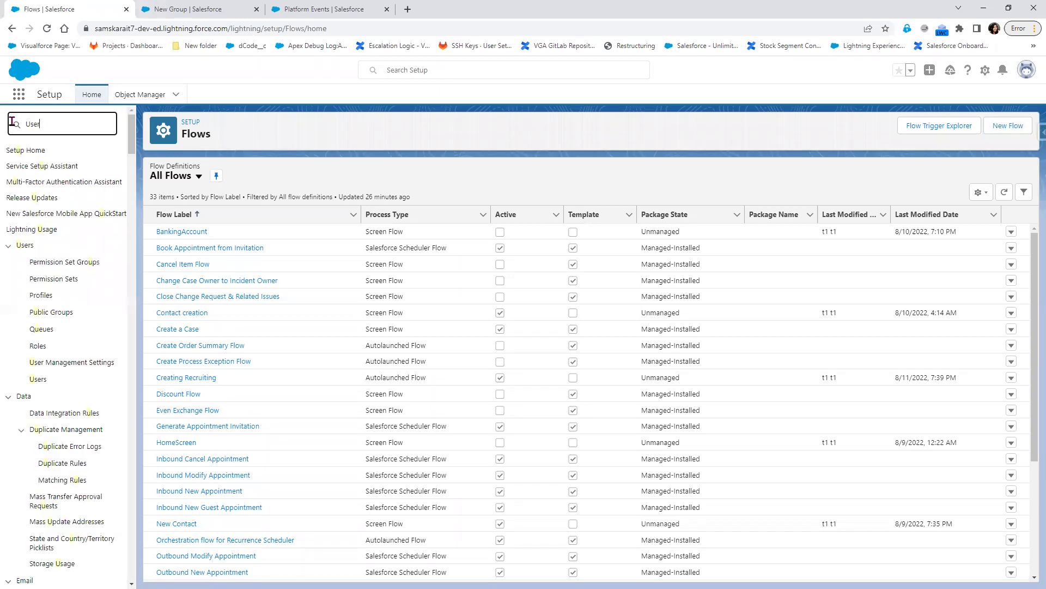
left_click(37, 286)
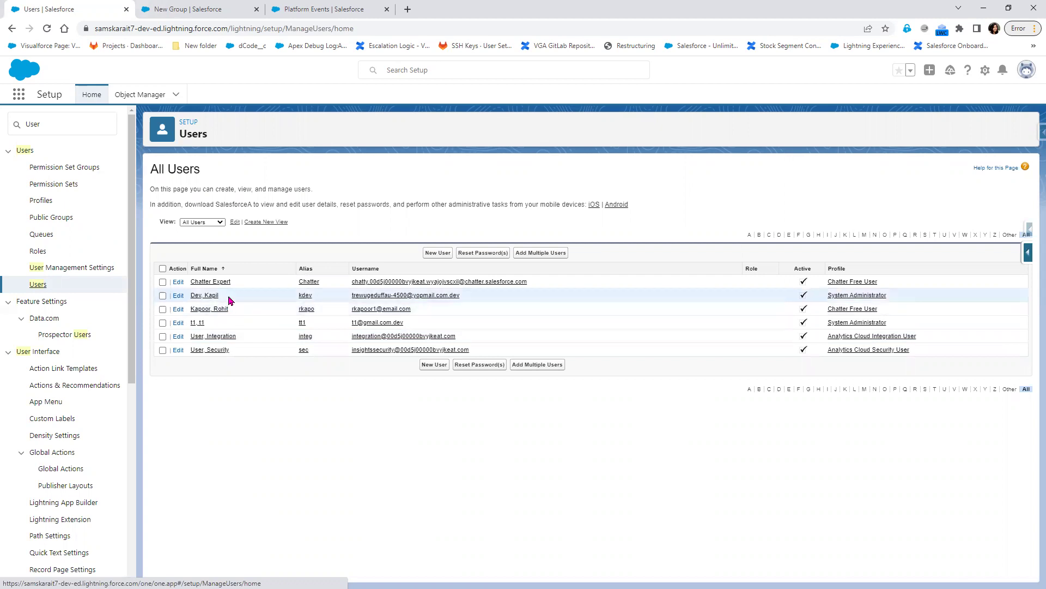
- Add both listed users to the Mulesoft Integration group as Members
left_click(210, 7)
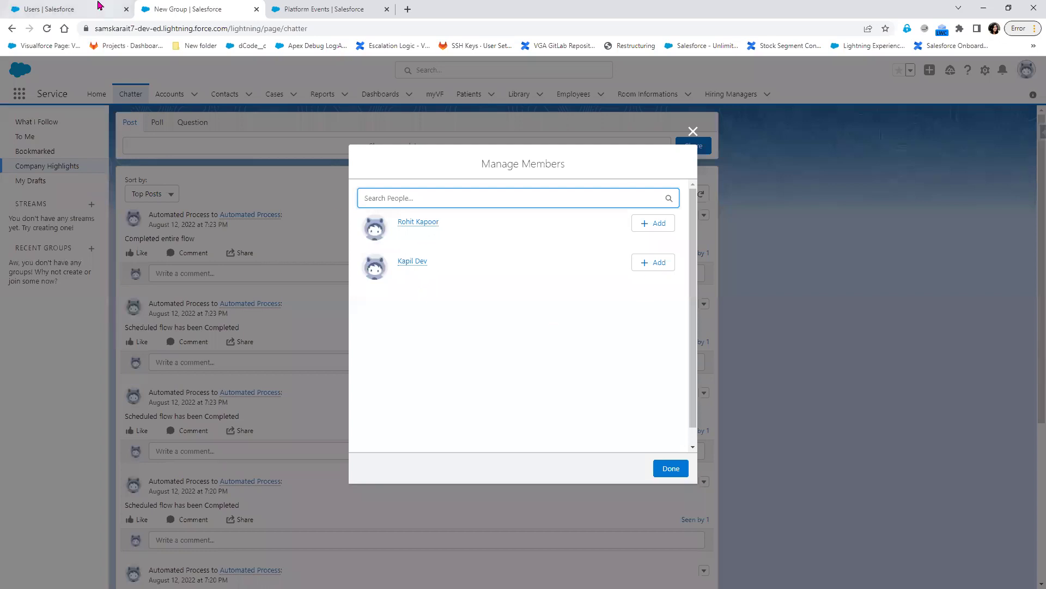
left_click(99, 7)
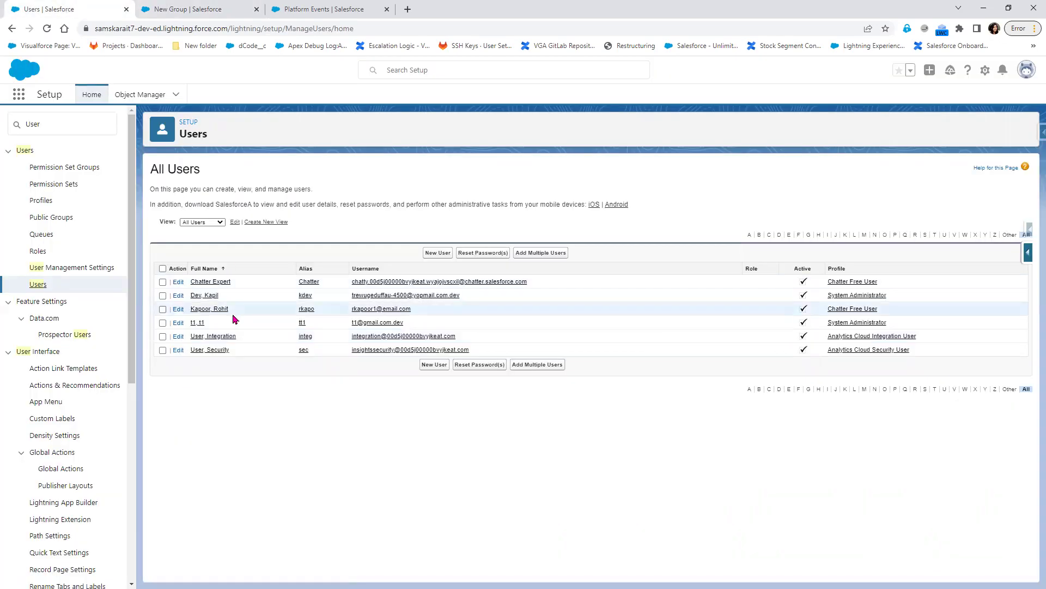
left_click(201, 7)
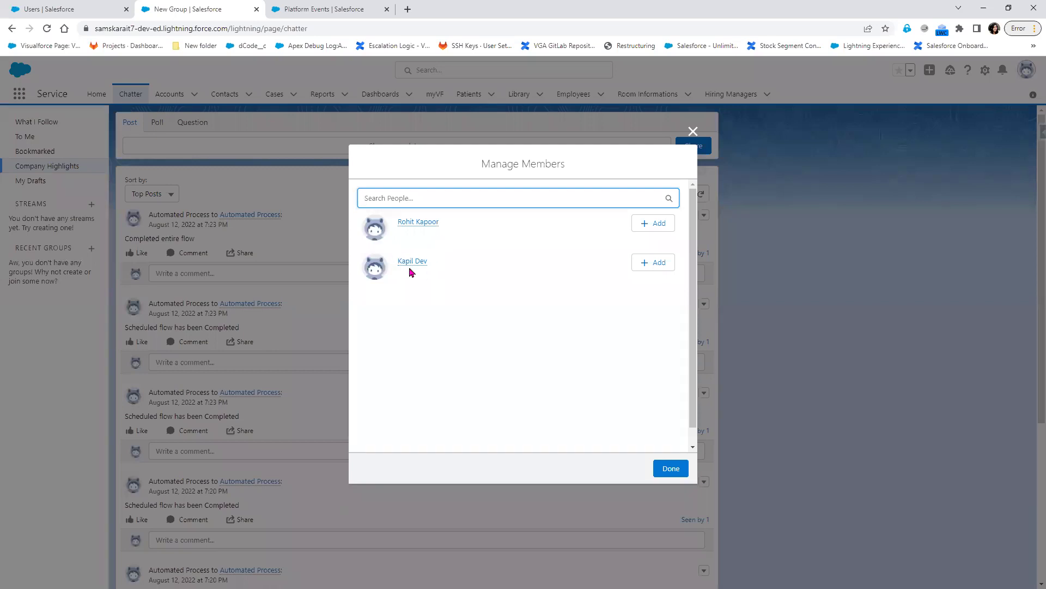
left_click(668, 226)
left_click(658, 259)
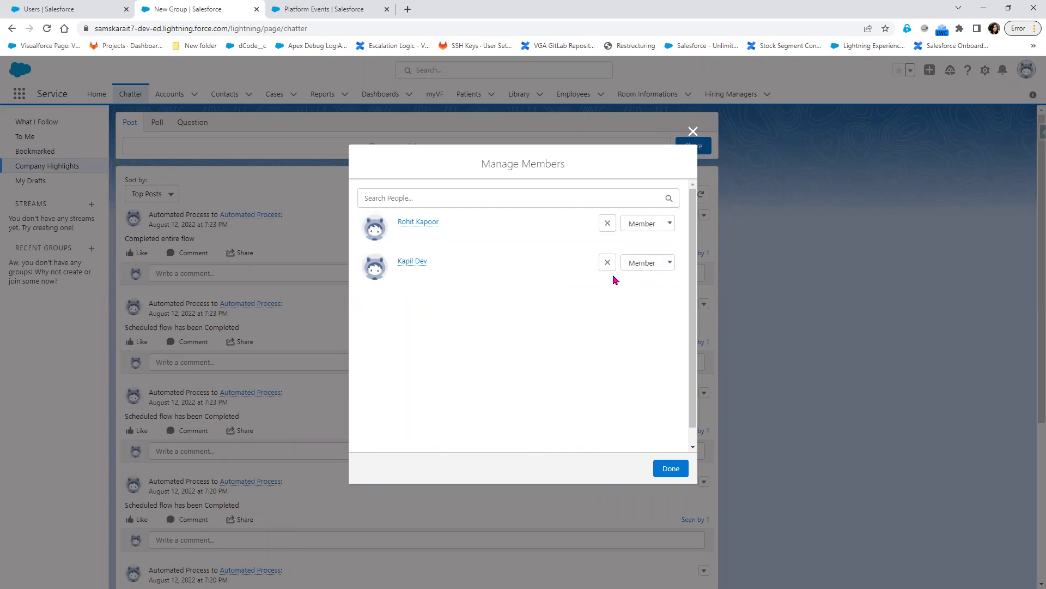
- Finish member management, review the group's three members, then view the Notification Event platform event
left_click(672, 472)
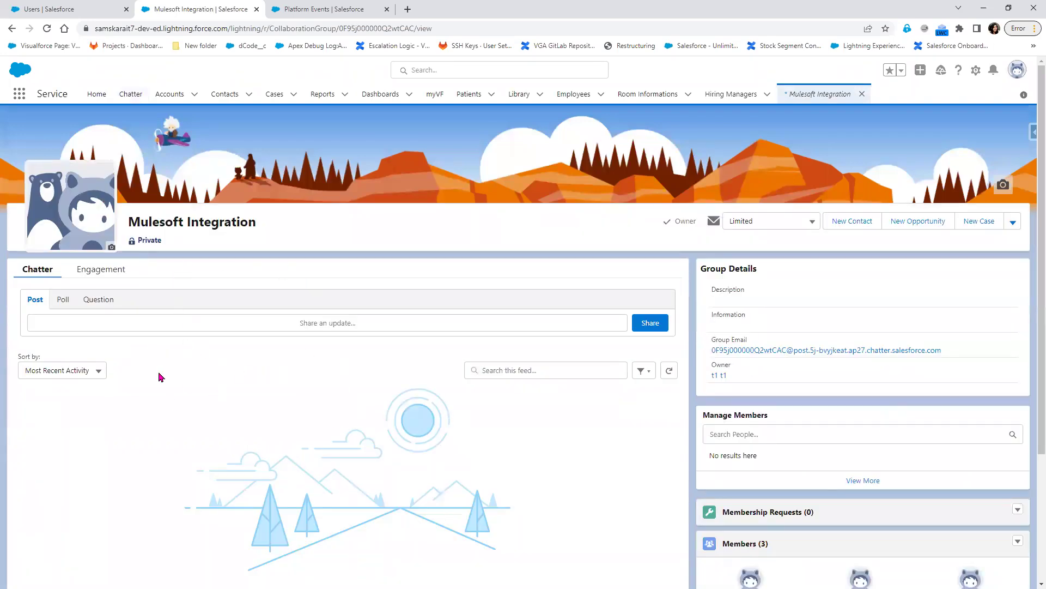
scroll(161, 377, "down", 1)
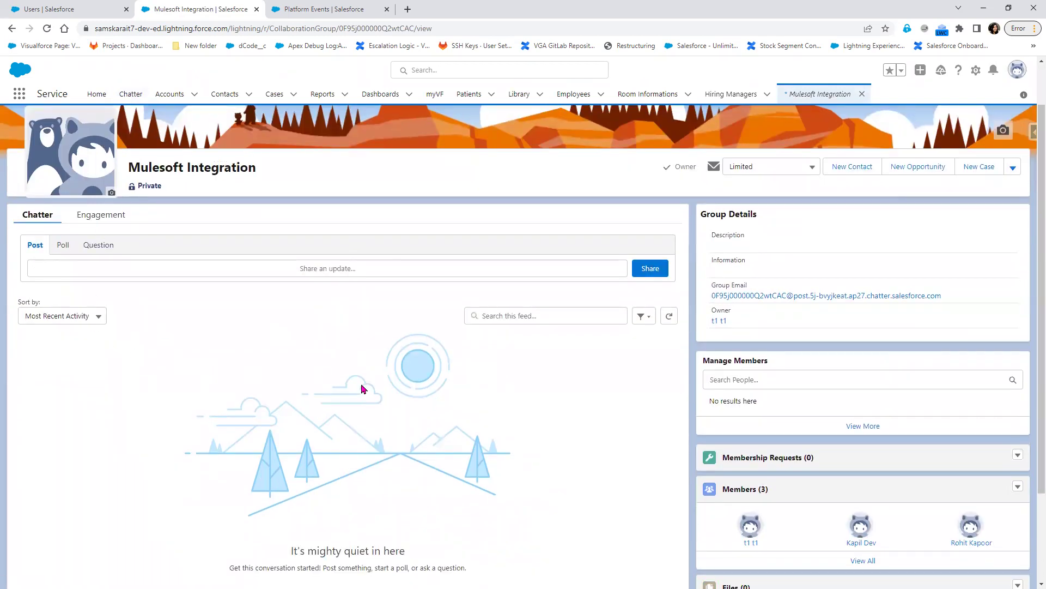
scroll(362, 390, "down", 1)
scroll(362, 389, "up", 1)
mouse_move(856, 546)
mouse_move(970, 531)
scroll(522, 483, "down", 2)
scroll(522, 483, "up", 1)
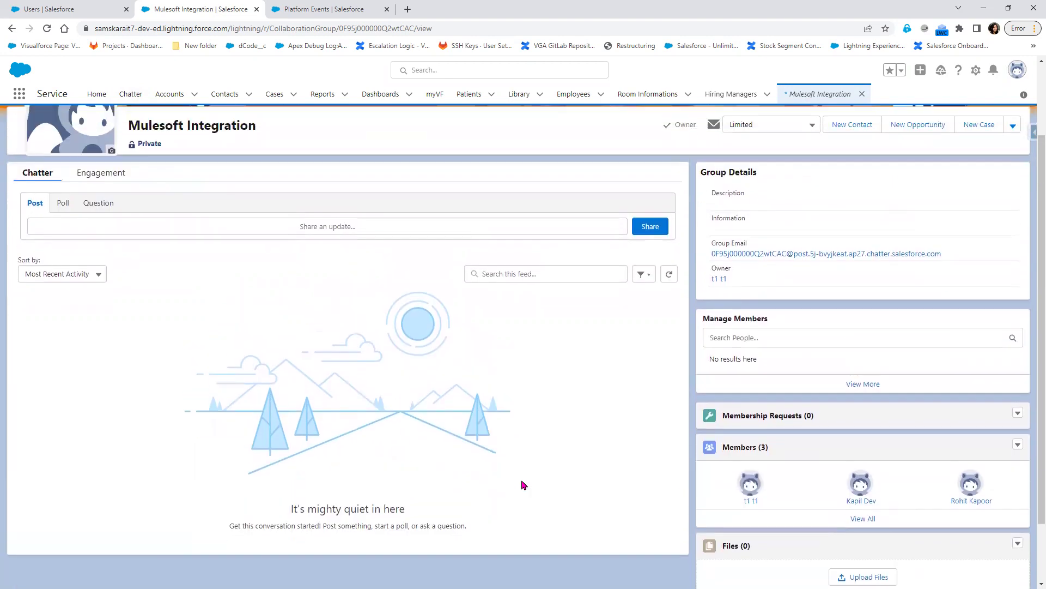
scroll(521, 484, "up", 2)
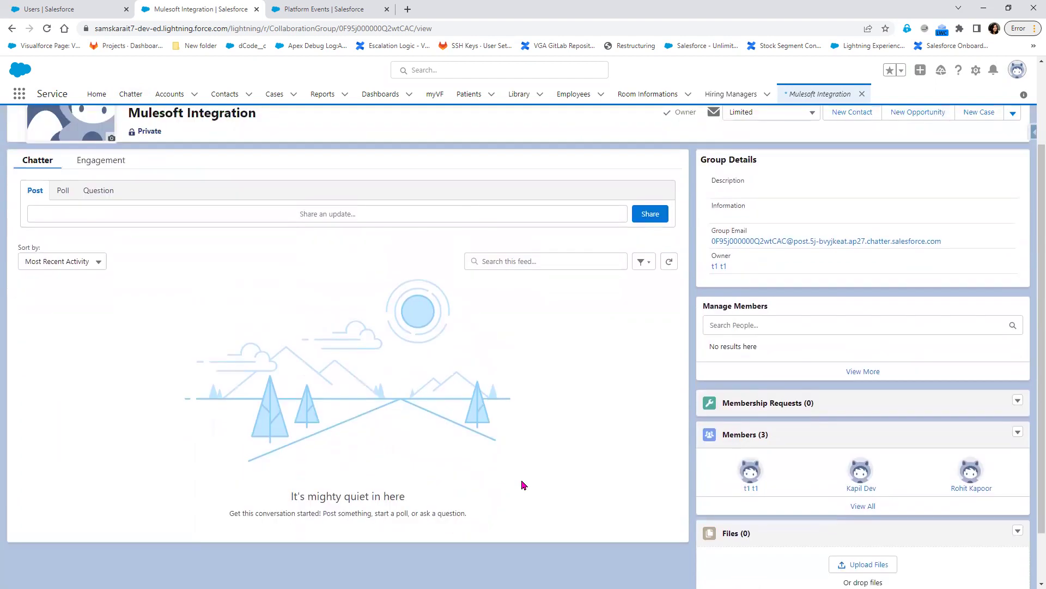
scroll(522, 485, "down", 1)
scroll(524, 482, "up", 2)
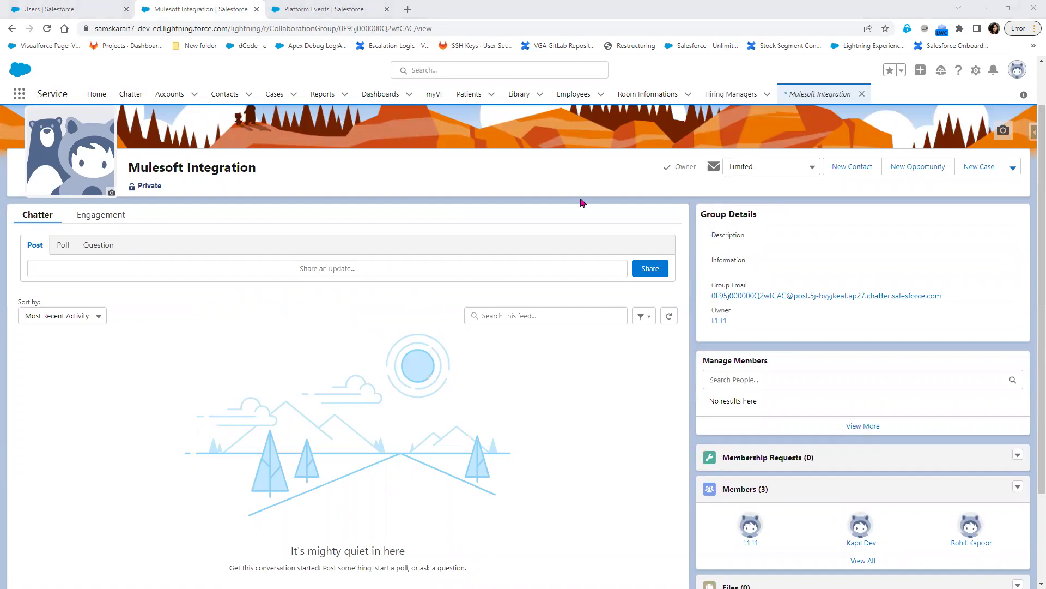
left_click(324, 9)
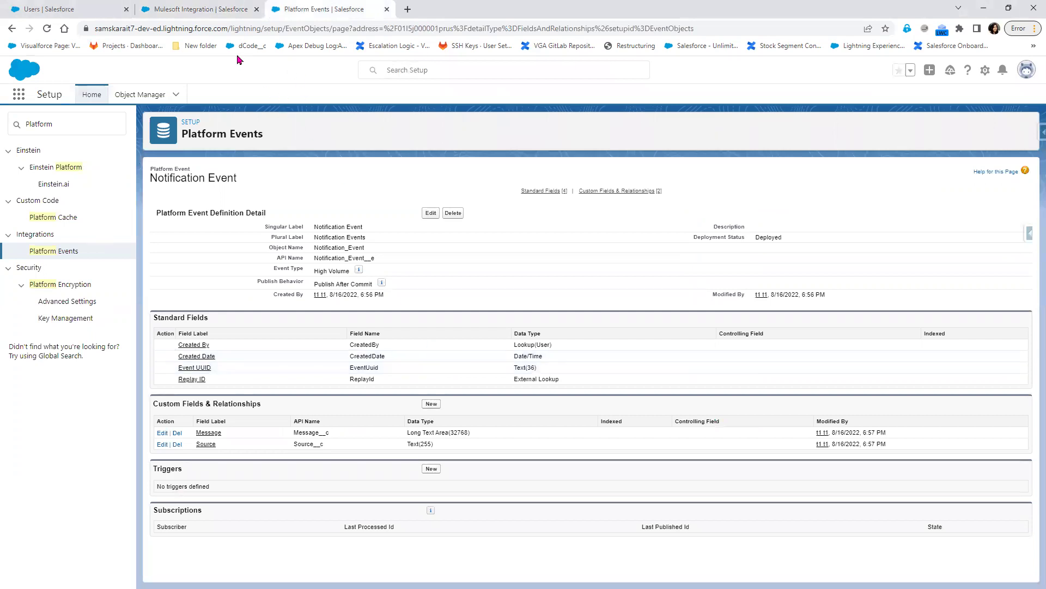
- Replace the Setup Quick Find text with 'Flows' and open the Flows list
left_click(218, 13)
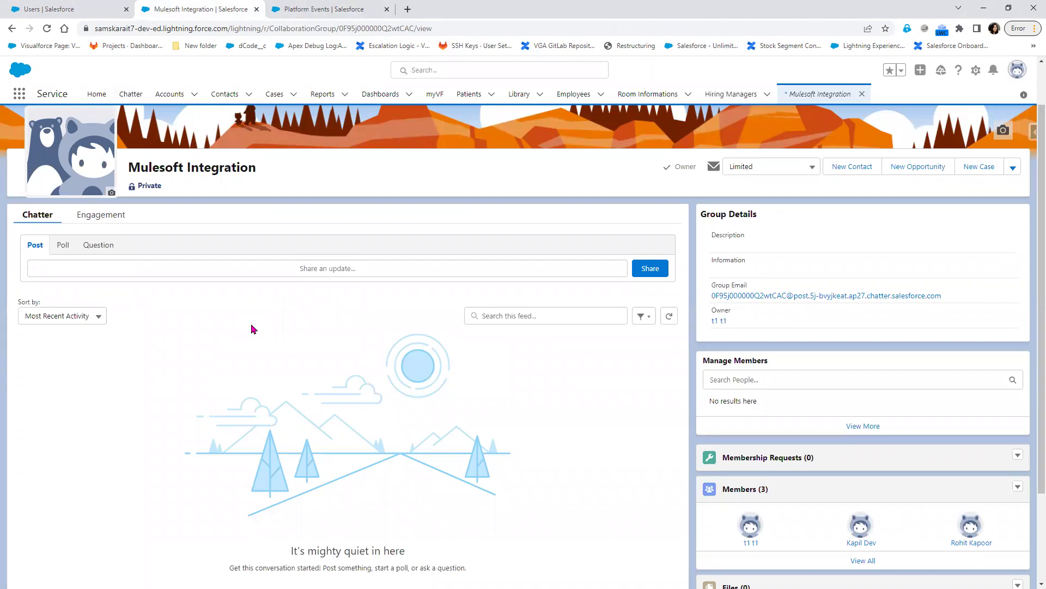
left_click(49, 8)
left_click(16, 124)
key("ctrl+a")
type("F")
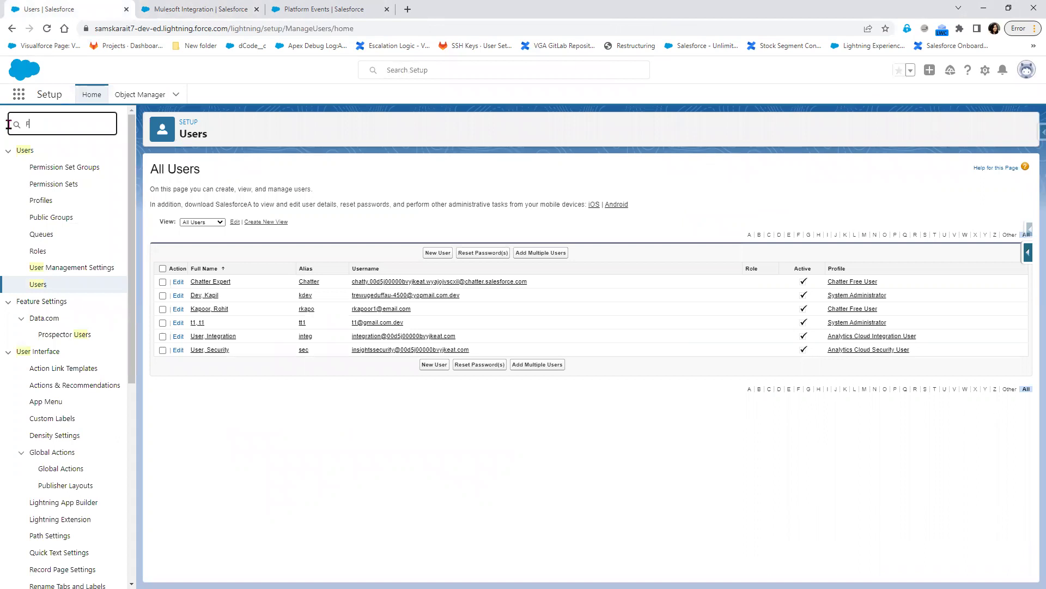
type("lows")
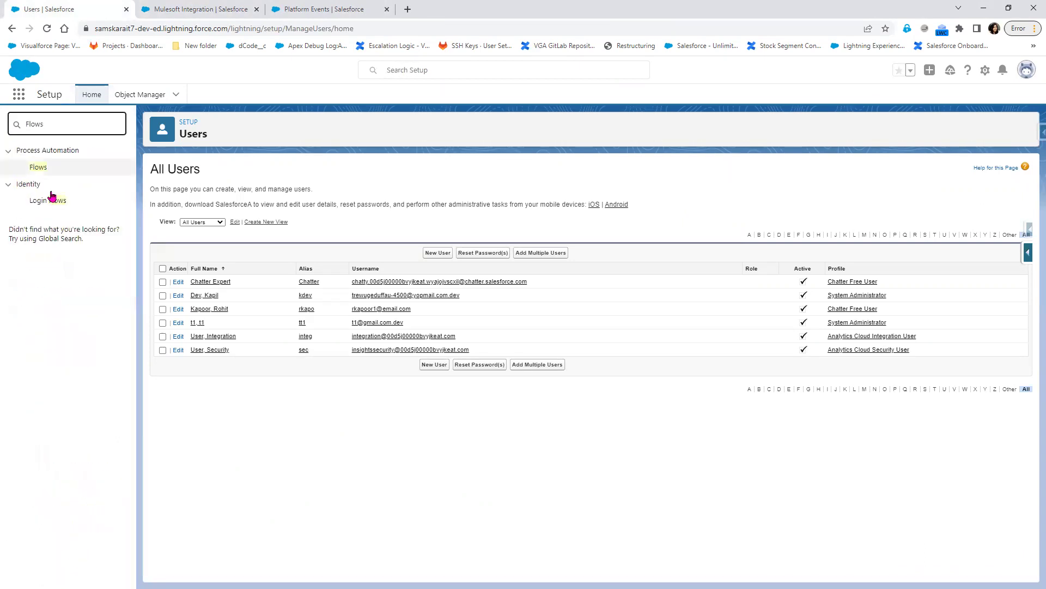
left_click(38, 167)
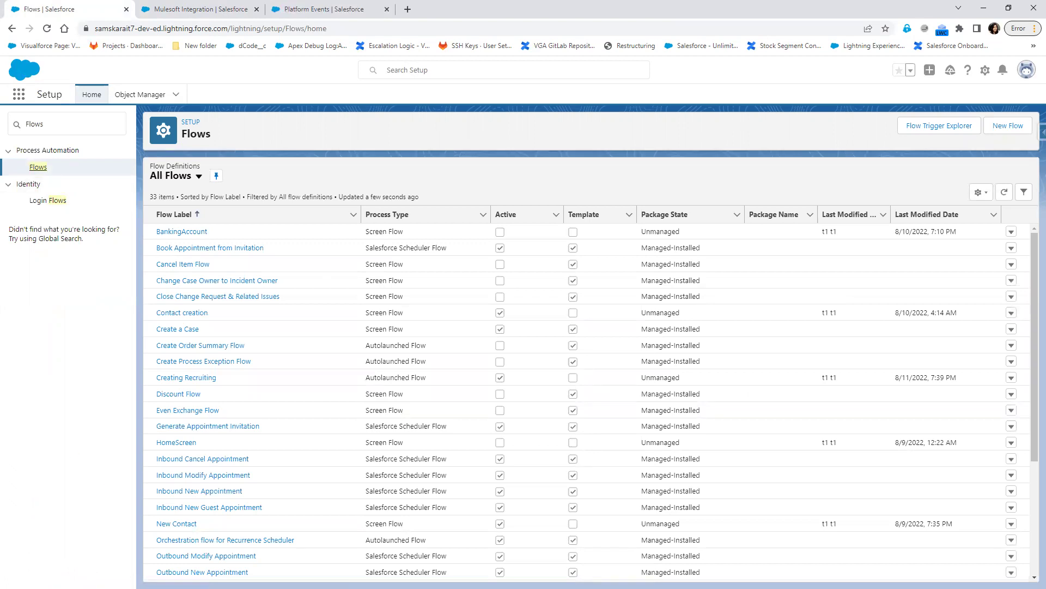
key("alt+Tab")
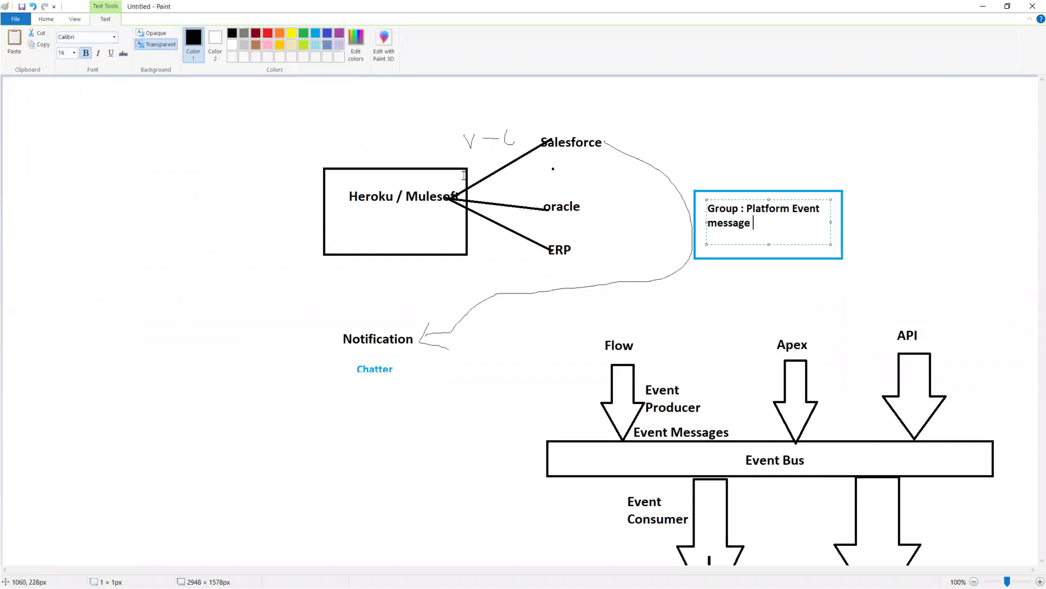
- Commit the 'Group : Platform Event message' note and label the Heroku / Mulesoft box 'Apex'
left_click(401, 205)
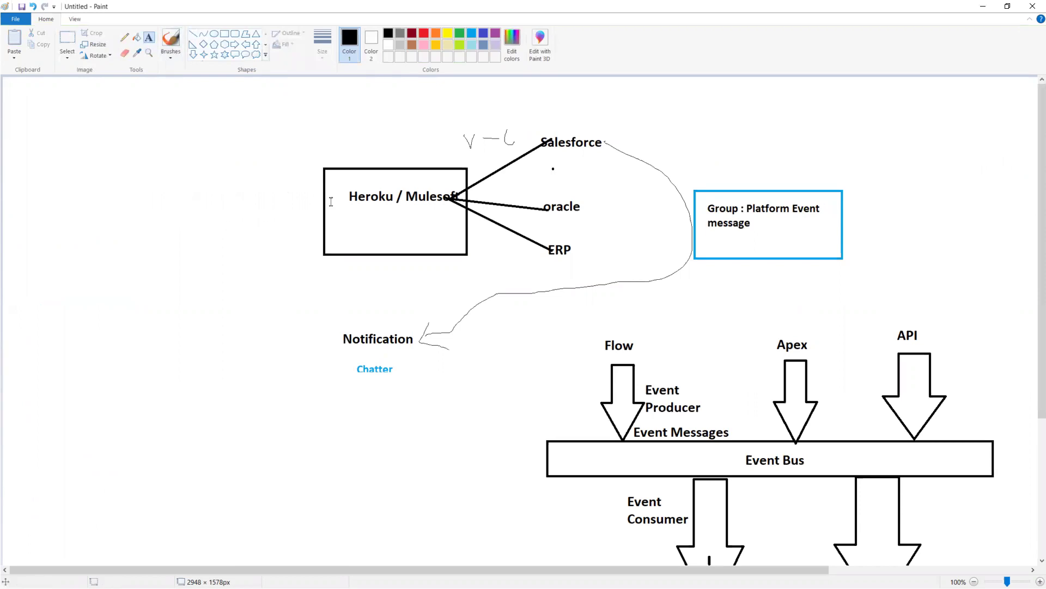
left_click(350, 224)
type("Apex")
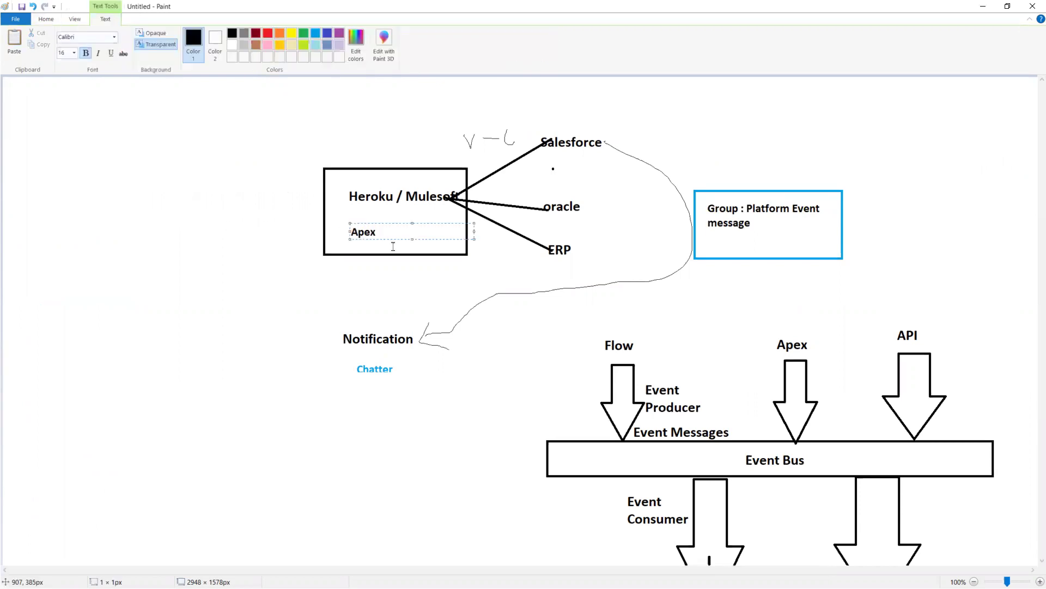
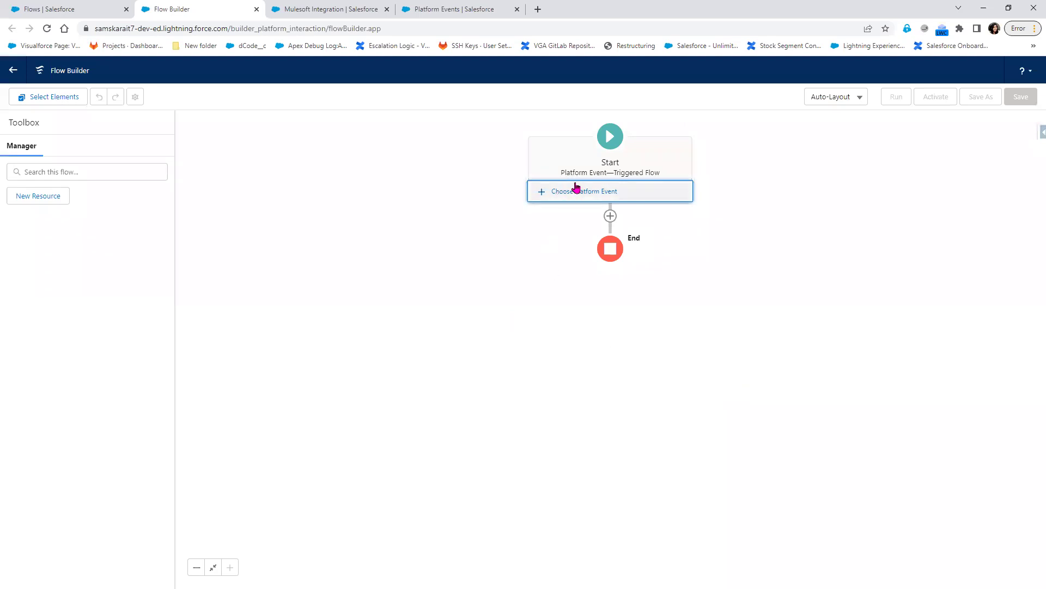
- On the Start element, search 'No' and pick Notification Event as the platform event
left_click(663, 175)
left_click(610, 141)
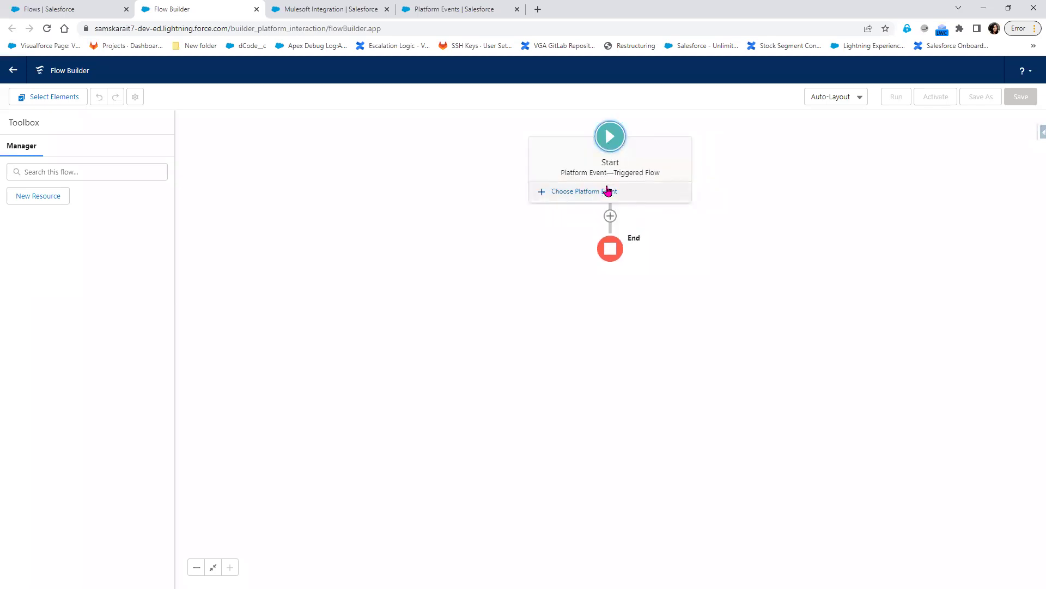
left_click(607, 195)
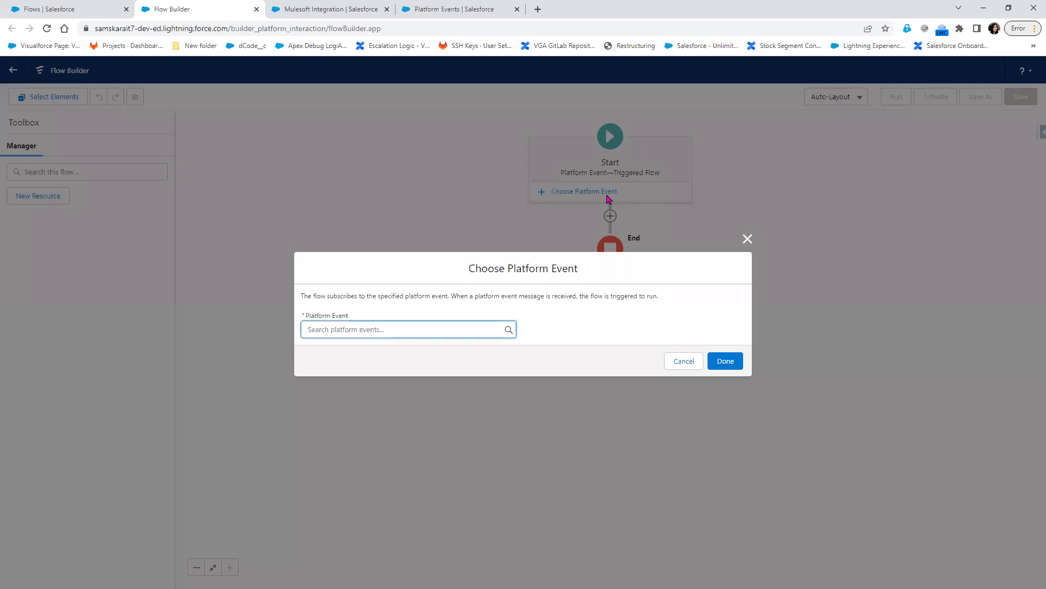
left_click(457, 330)
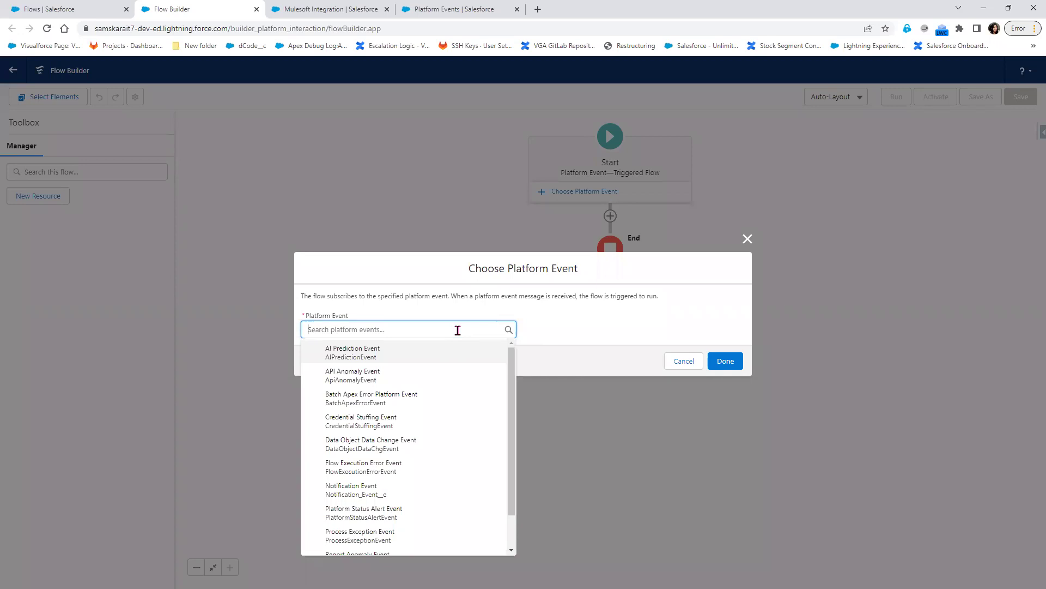
type("No")
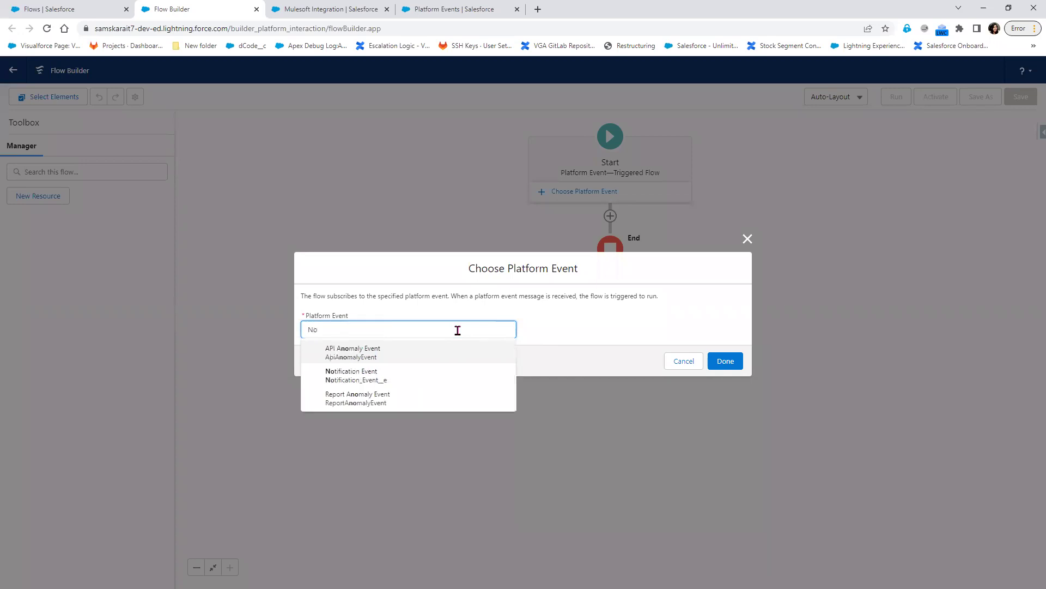
left_click(425, 382)
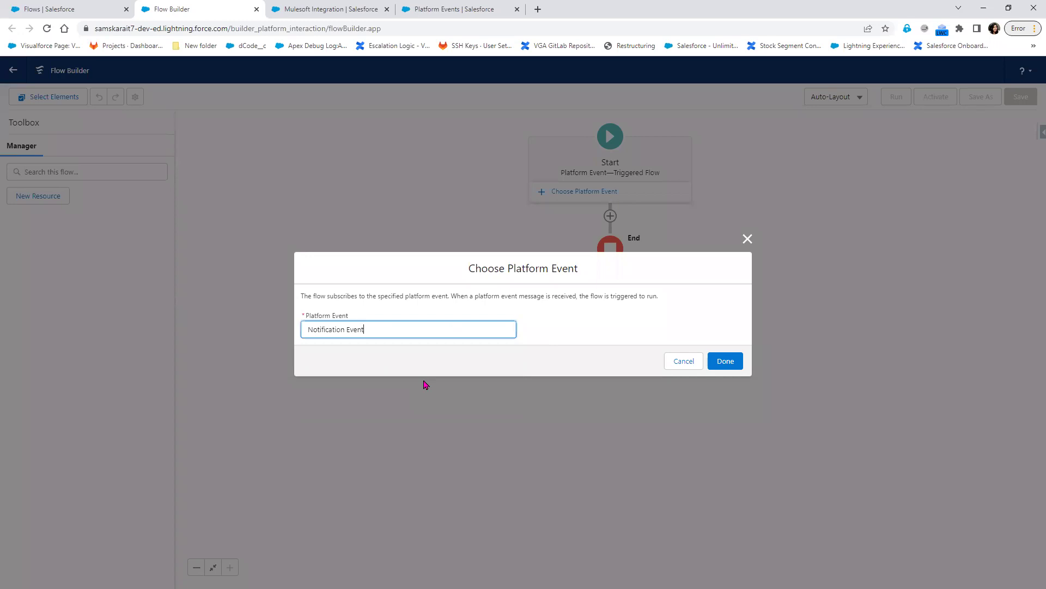
- Check the Notification Event definition, then confirm it as the flow's trigger
left_click(352, 9)
left_click(420, 9)
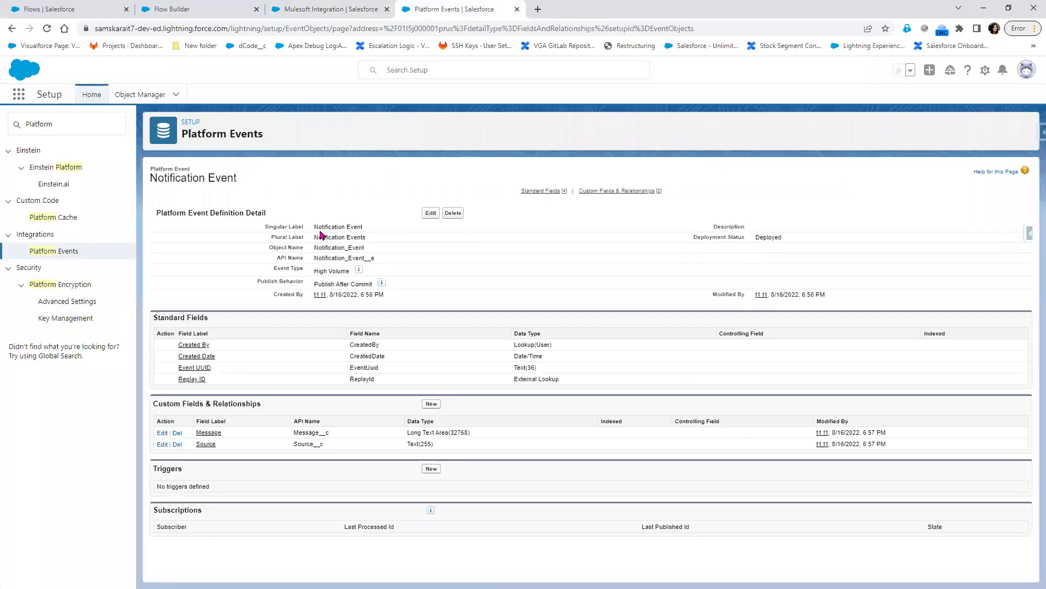
left_click(172, 5)
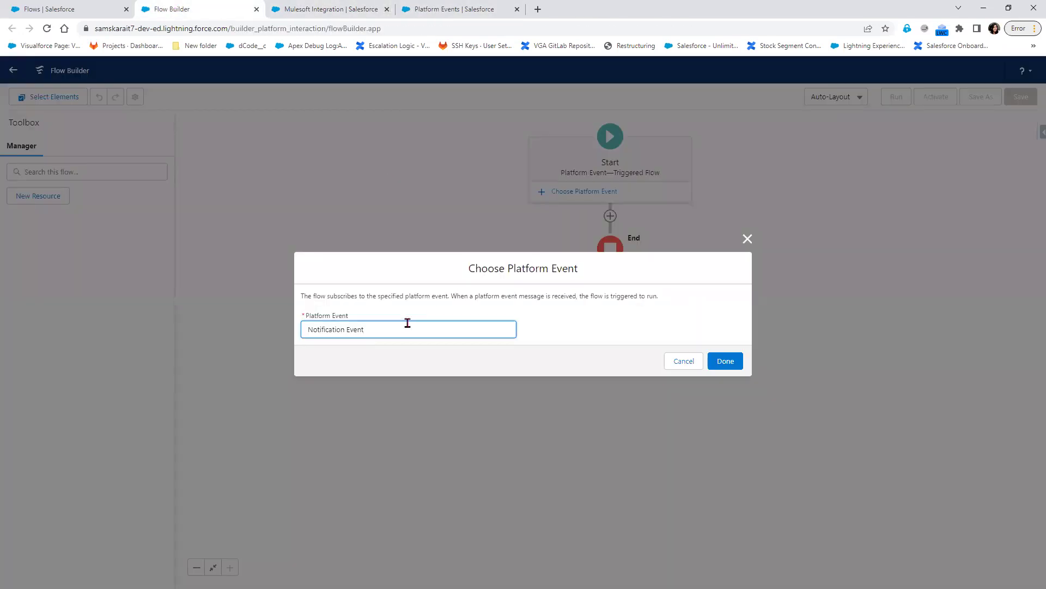
left_click(722, 362)
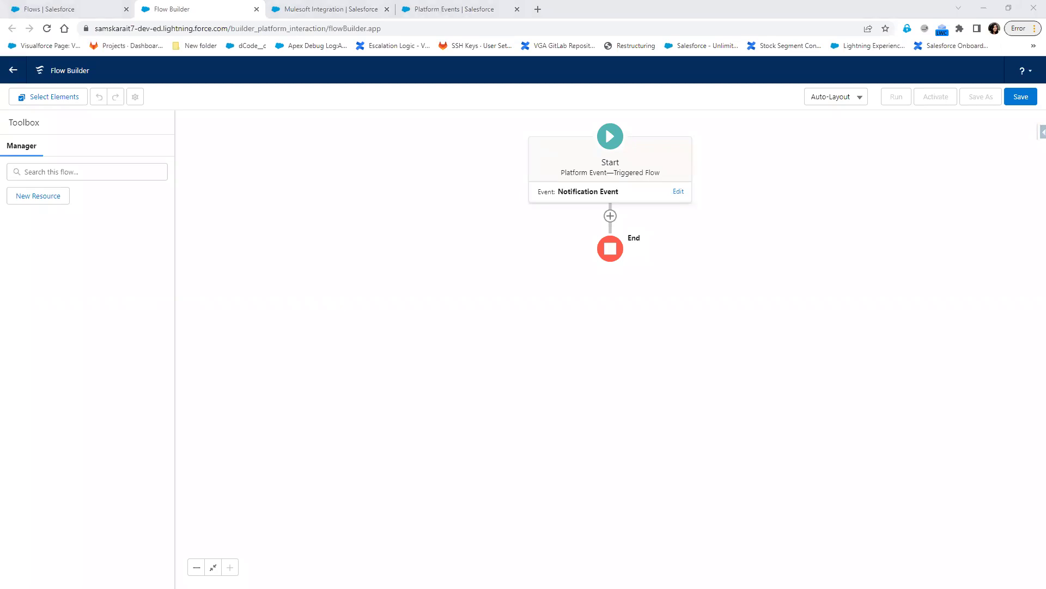
left_click(611, 216)
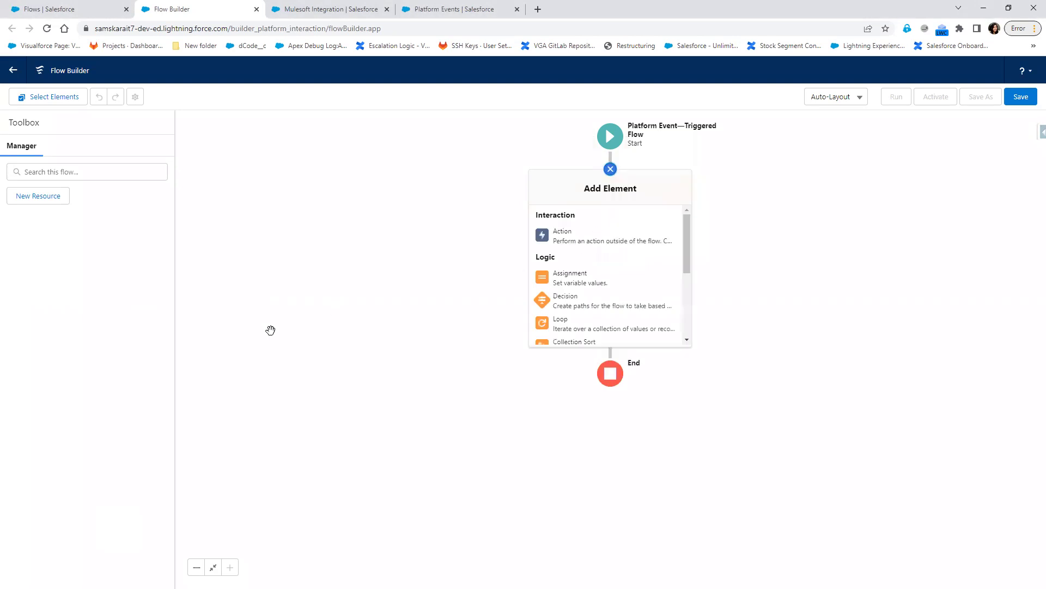
- Add a Post to Chatter action labelled 'Mule Chatter Notification' (API name Mule_Chatter_Notification)
left_click(584, 240)
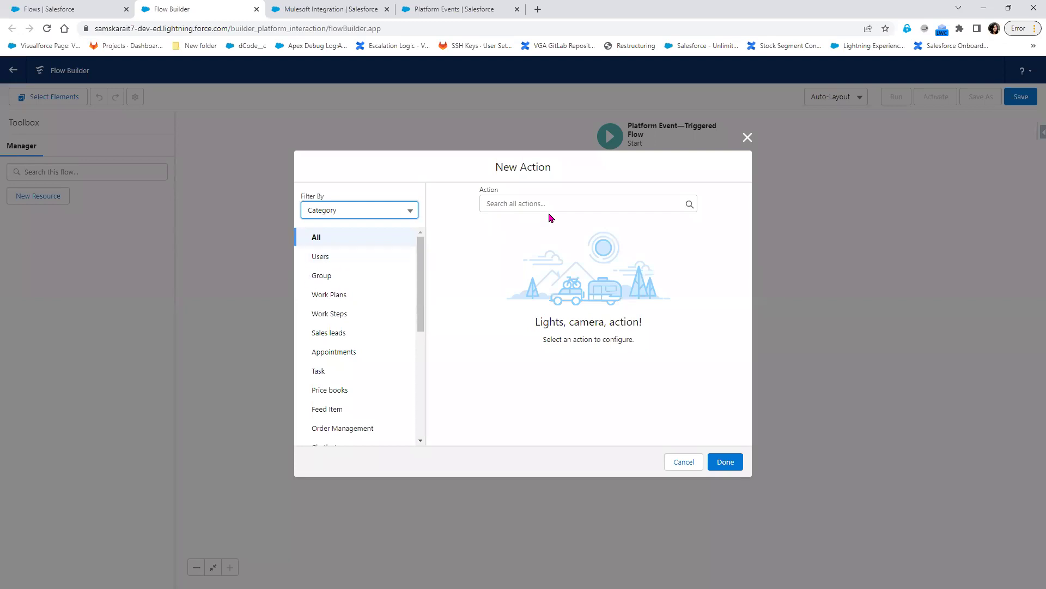
left_click(553, 203)
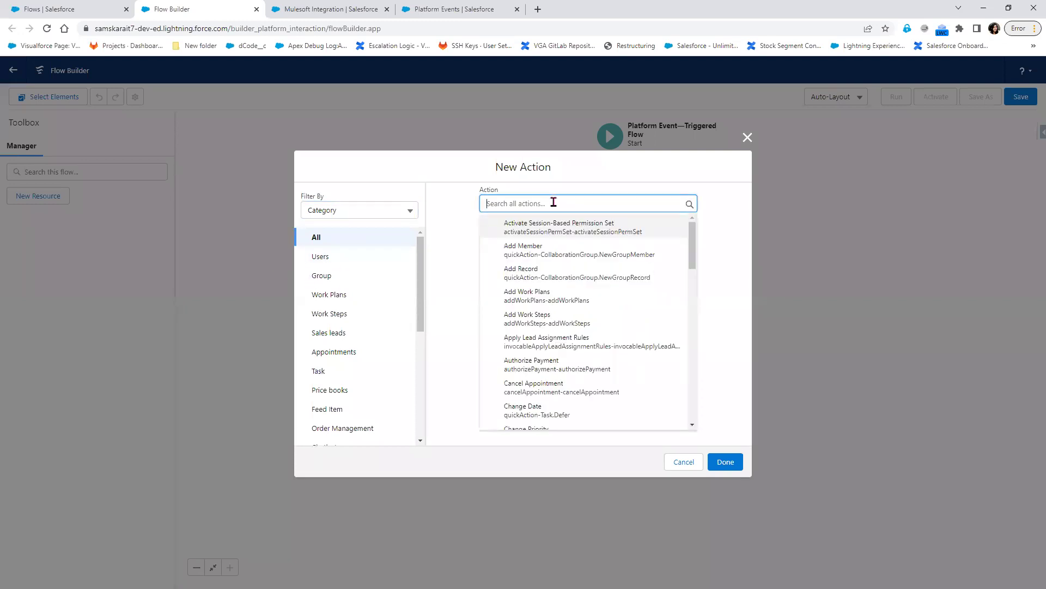
type("po")
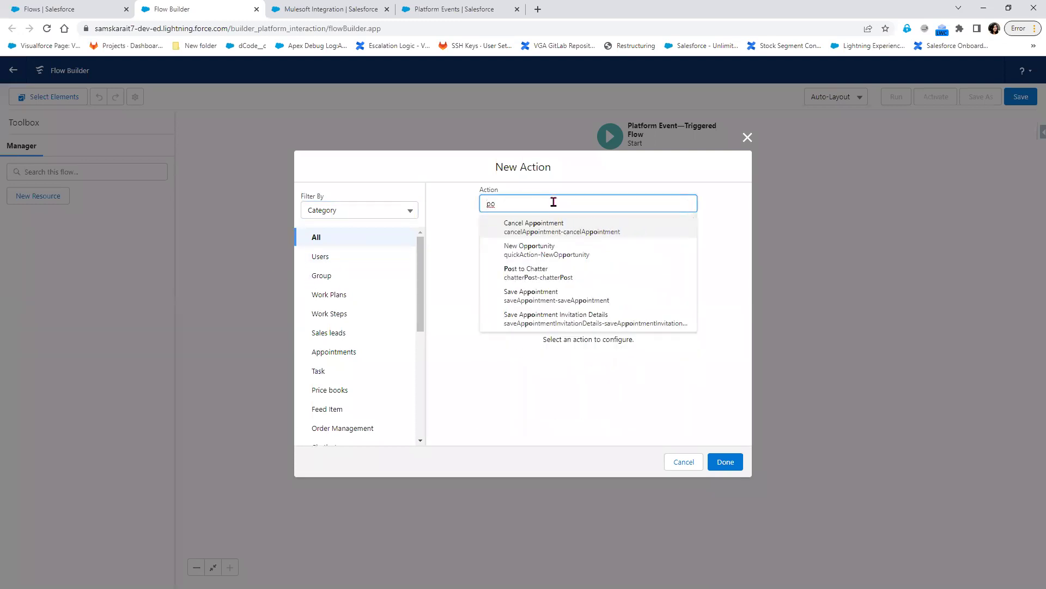
left_click(539, 273)
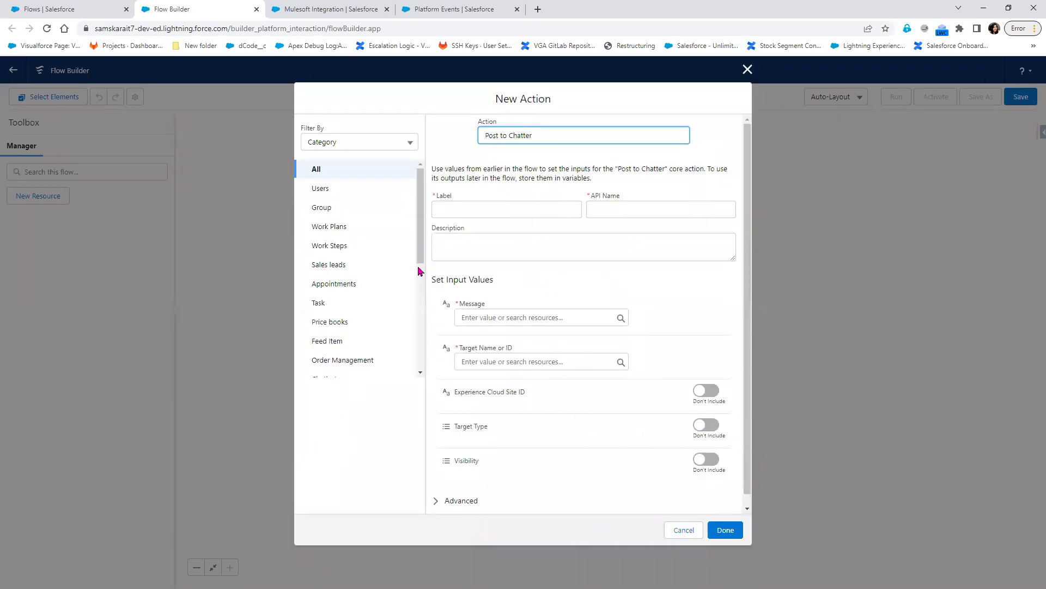
left_click(505, 207)
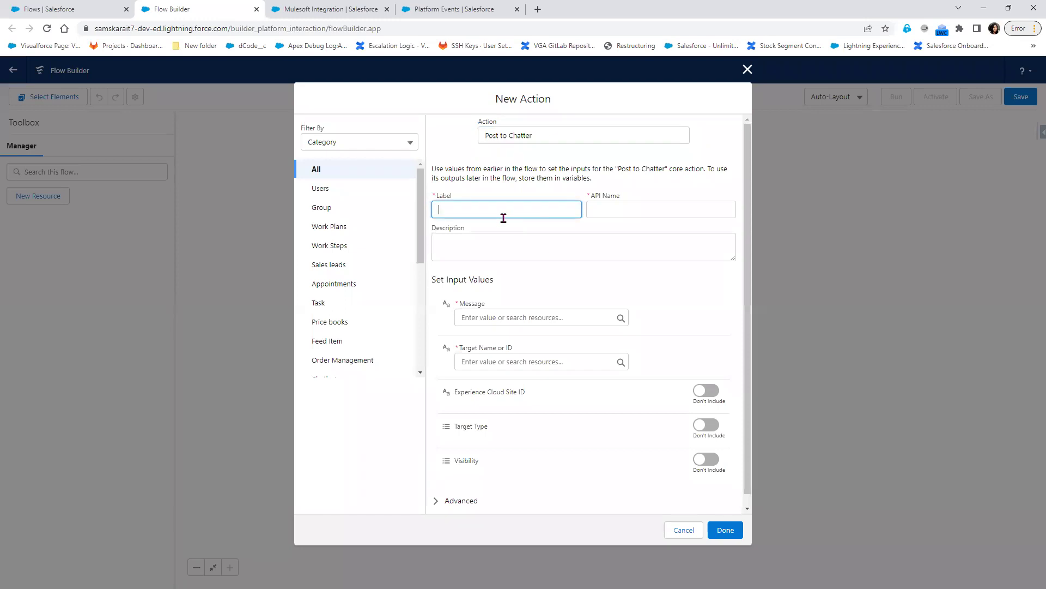
type("Mule Chatter Notification")
key("Tab")
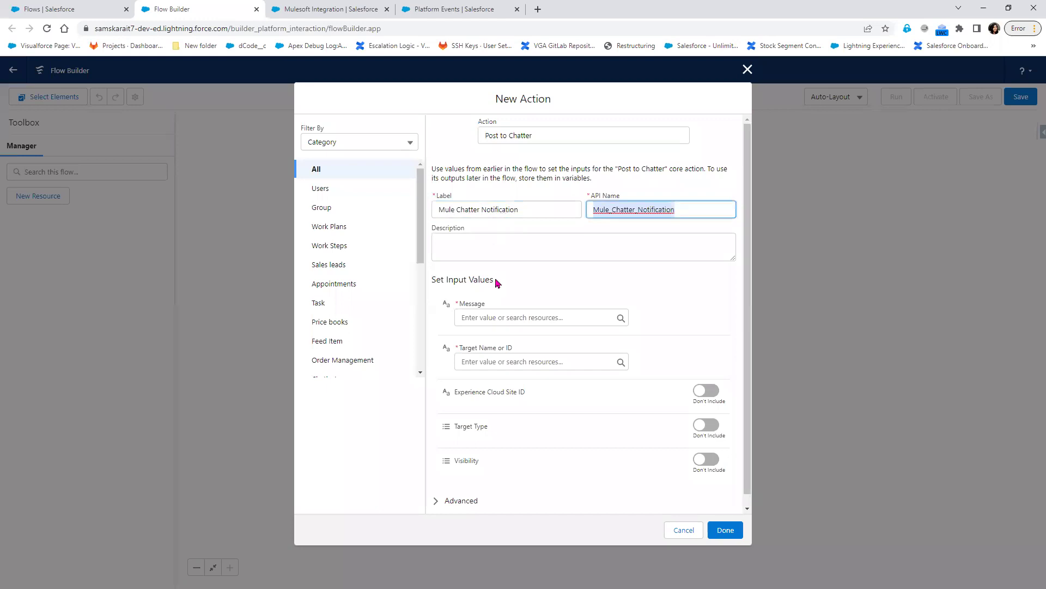
left_click(478, 316)
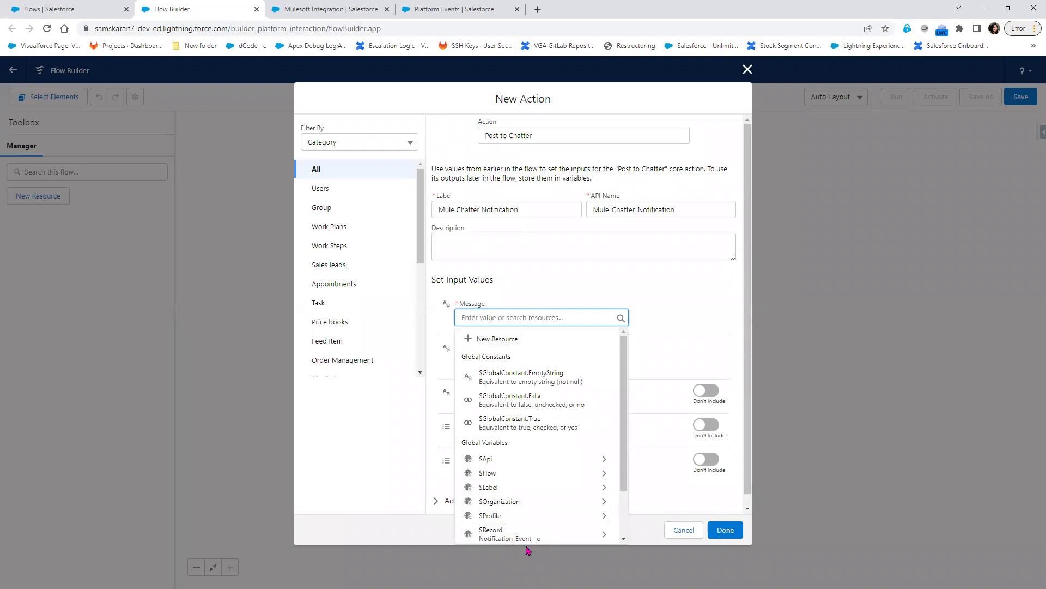
- Set the post message to {!$Record.Message__c} and append a second {!$Record. reference
left_click(527, 543)
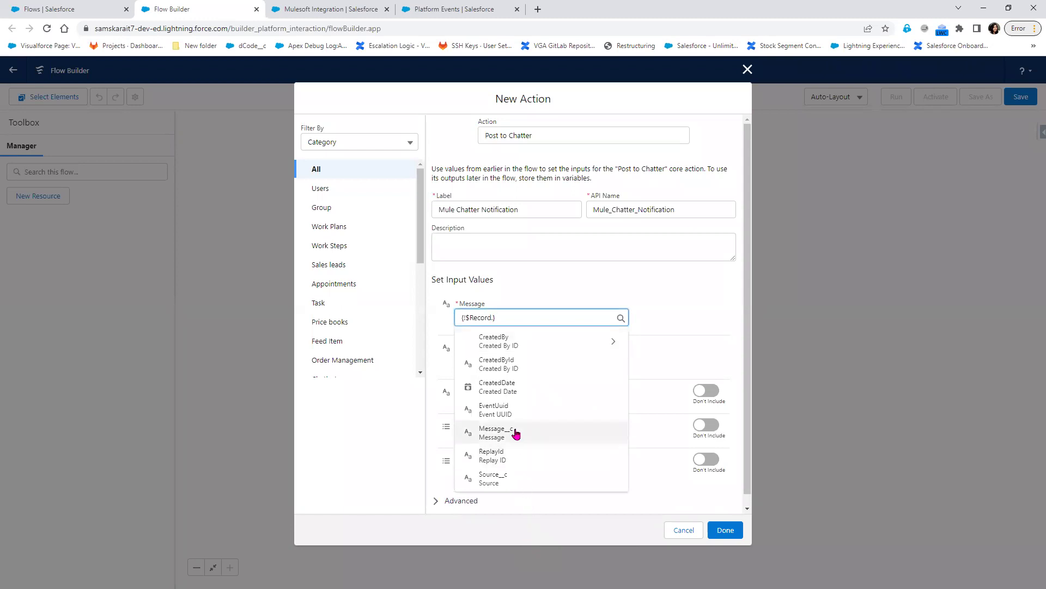
left_click(515, 432)
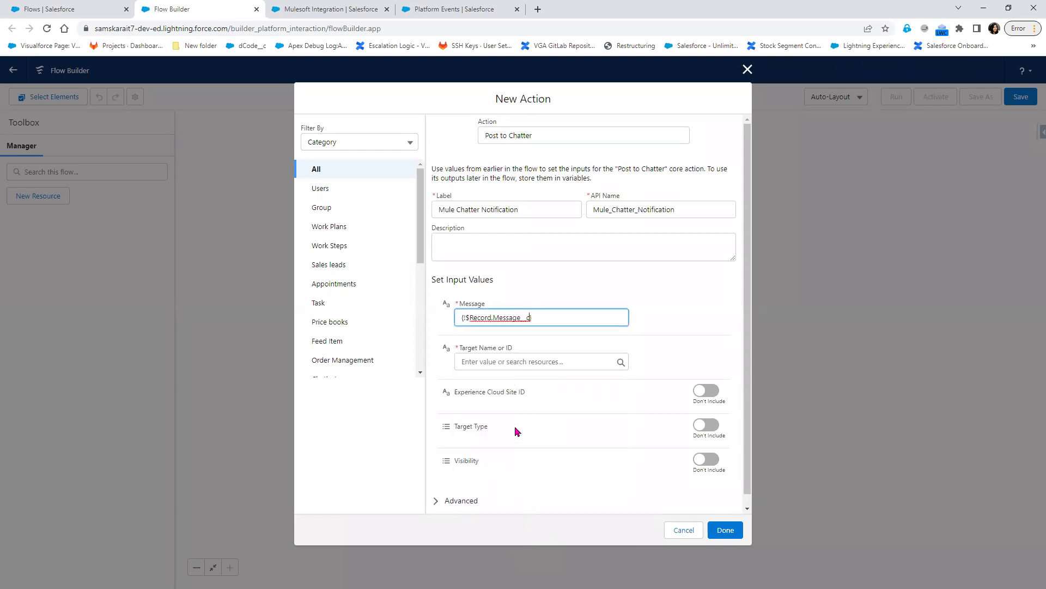
left_click(547, 321)
left_click_drag(493, 317, 465, 316)
key("ctrl+c")
left_click(560, 318)
key("ctrl+v")
type(".")
- Complete the message with Source__c copied from the Notification Event page, then view the Mulesoft Integration group
left_click(446, 7)
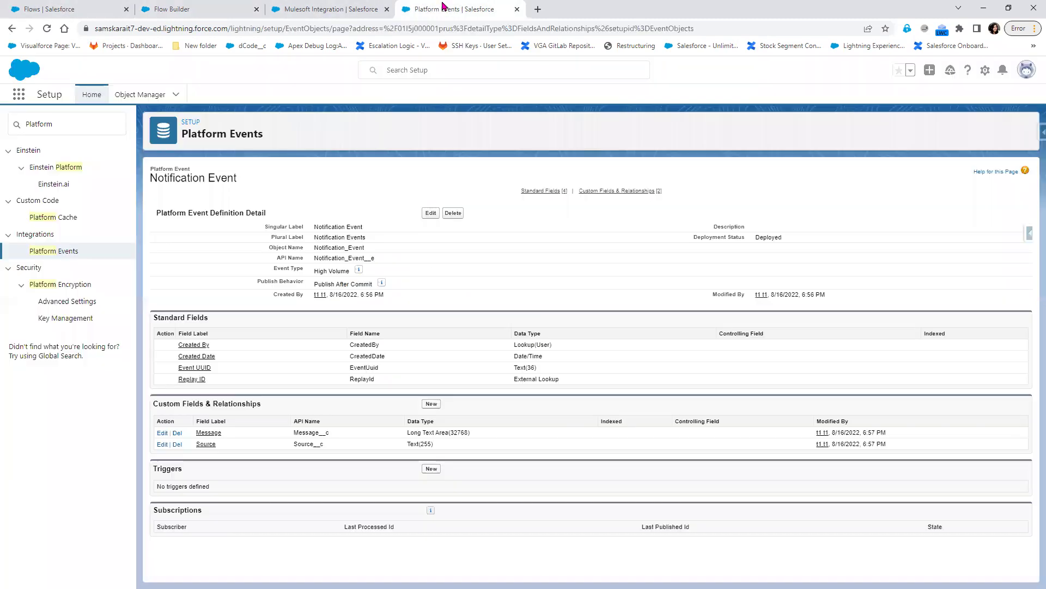
double_click(316, 444)
key("ctrl+c")
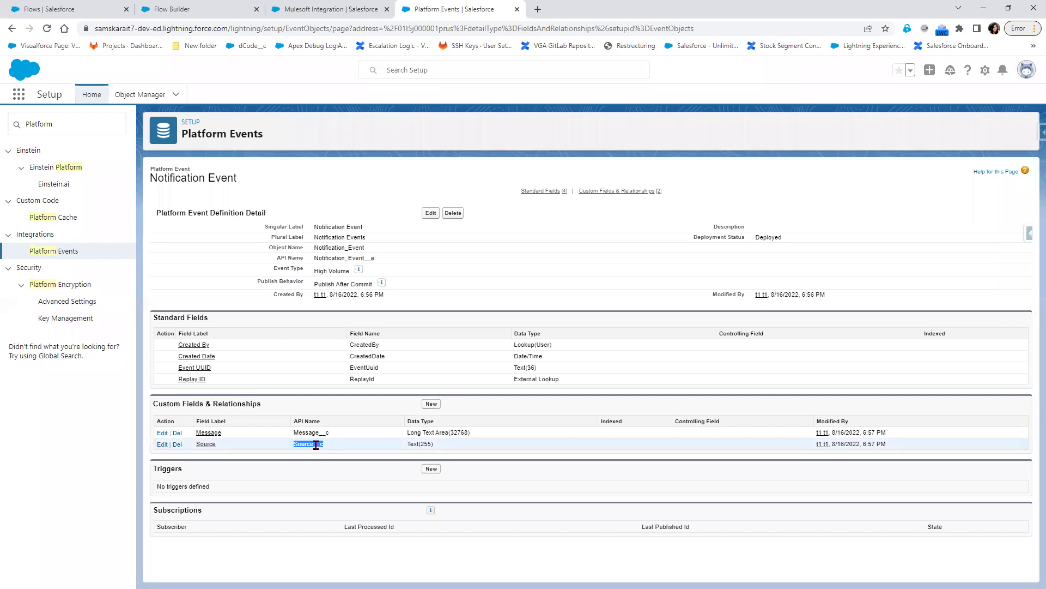
left_click(273, 10)
left_click(210, 9)
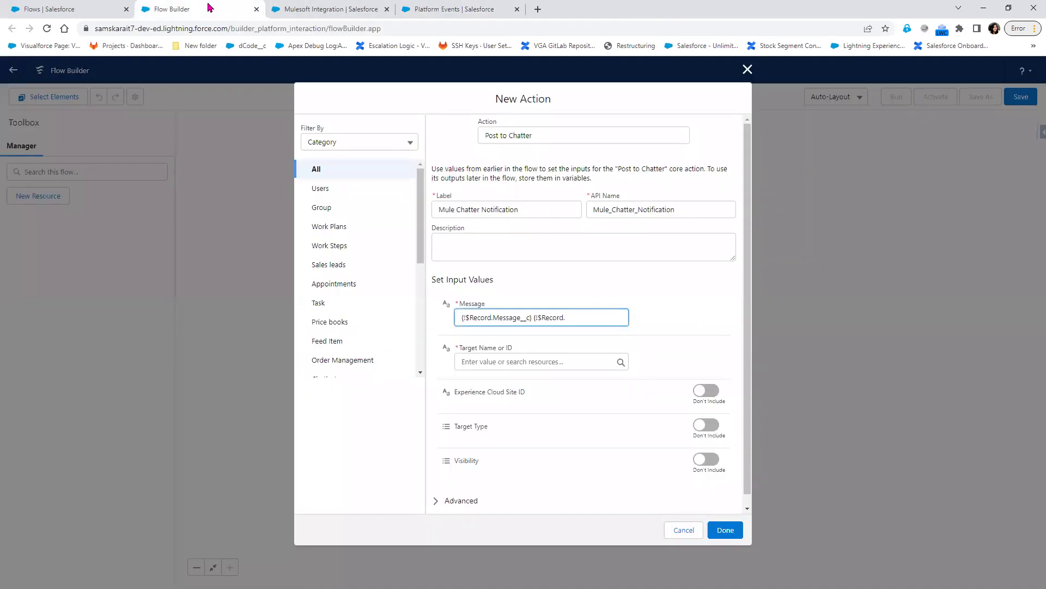
key("ctrl+v")
left_click(324, 10)
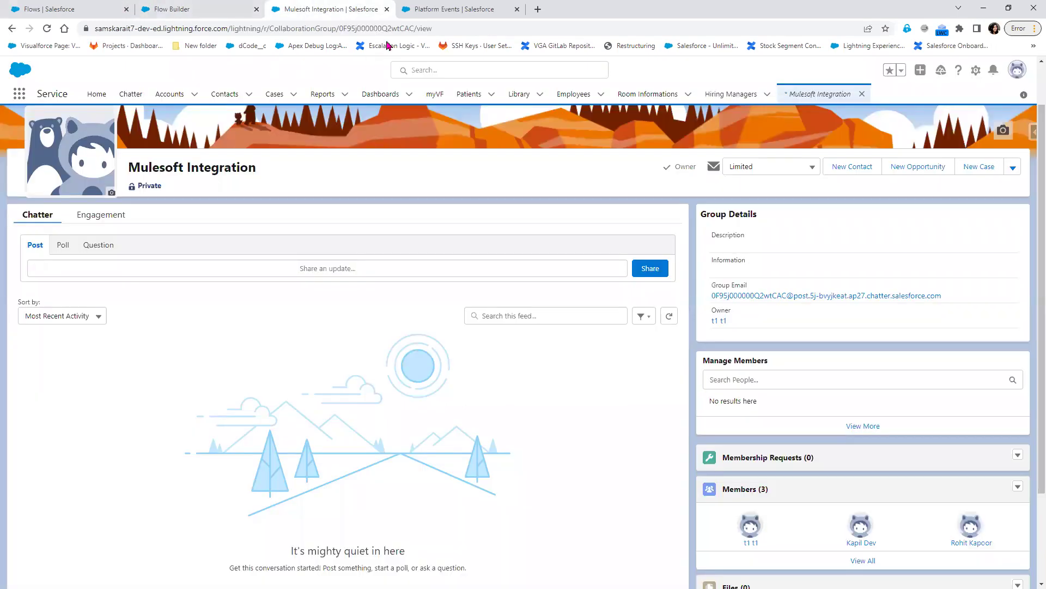
- Copy the Chatter group's ID from its page address and paste it as the post target
left_click(369, 30)
double_click(382, 30)
key("ctrl+c")
right_click(382, 30)
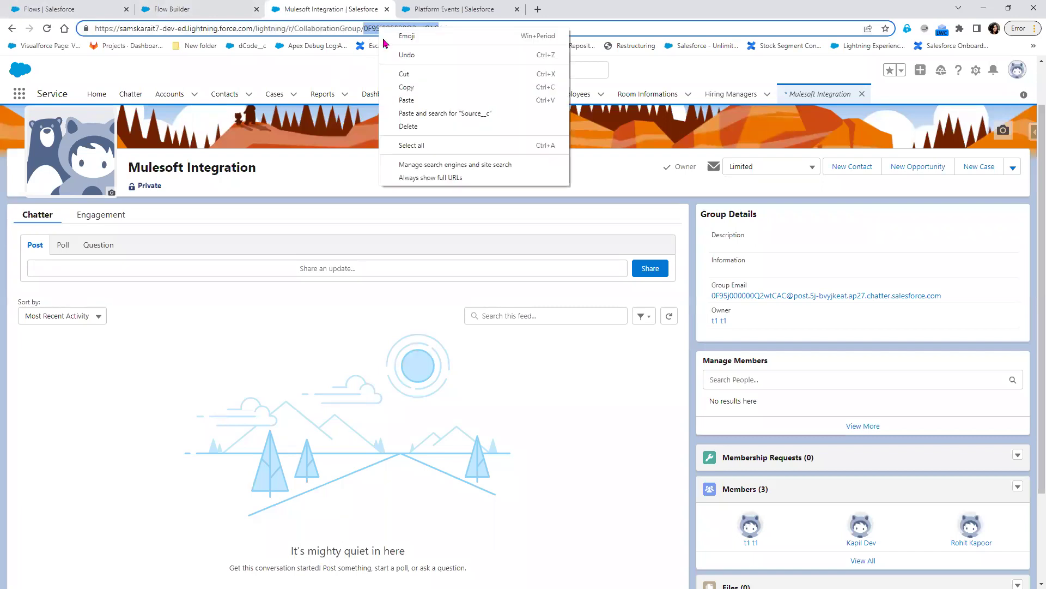
left_click(417, 87)
left_click(76, 8)
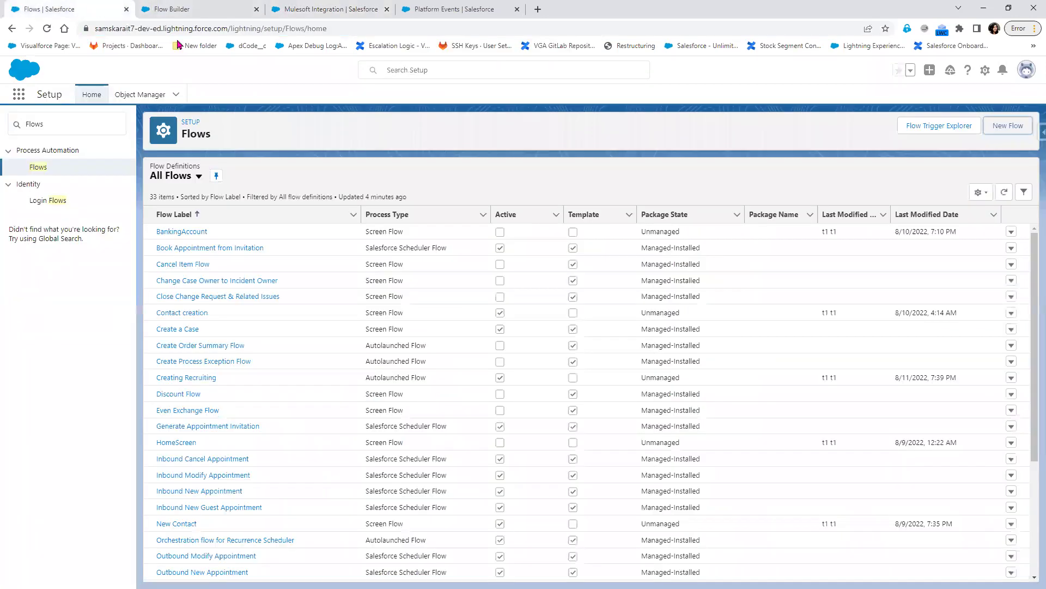
left_click(169, 10)
left_click(486, 361)
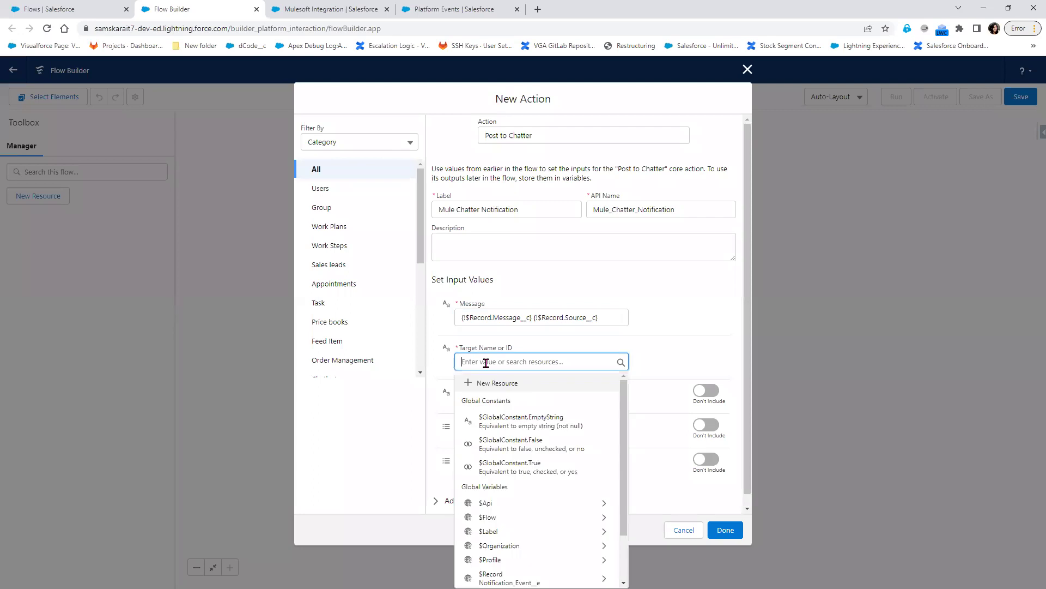
key("ctrl+v")
left_click(703, 345)
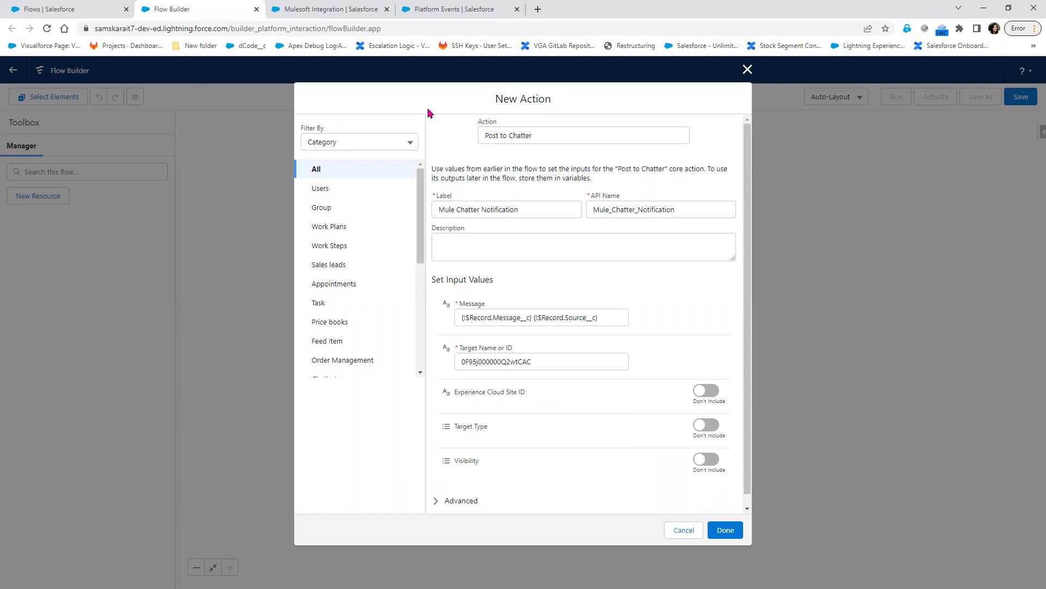
- Recheck the group ID, then cut it back out of the Target Name or ID field
left_click(455, 9)
left_click(328, 7)
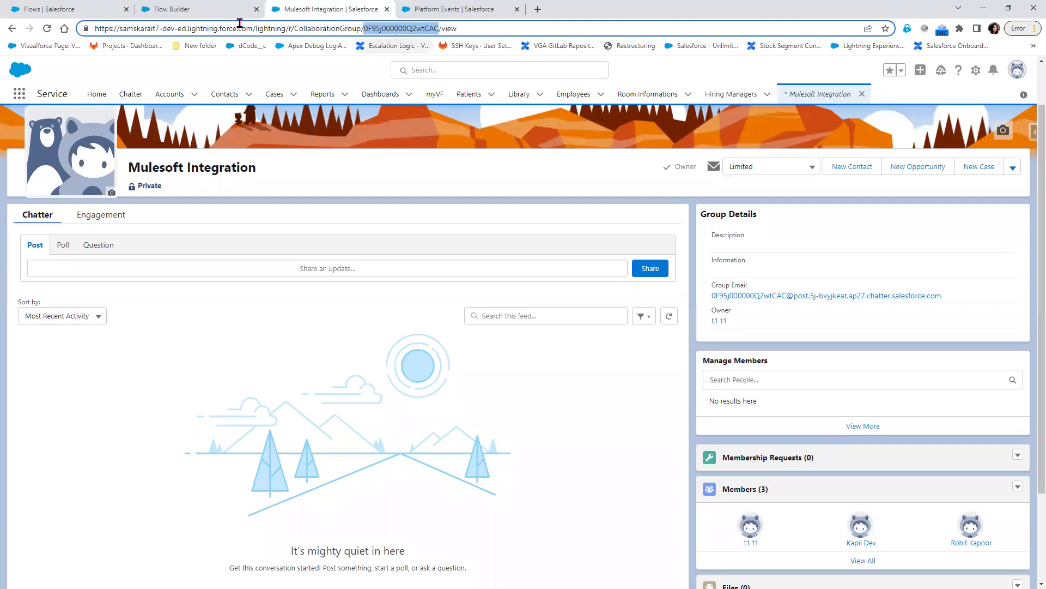
left_click(90, 4)
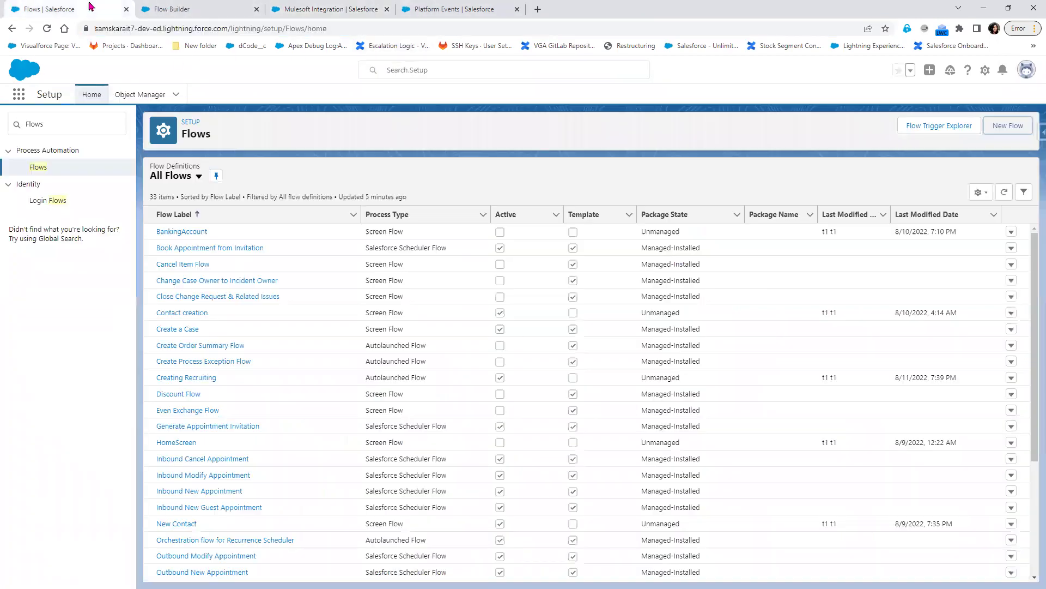
left_click(199, 6)
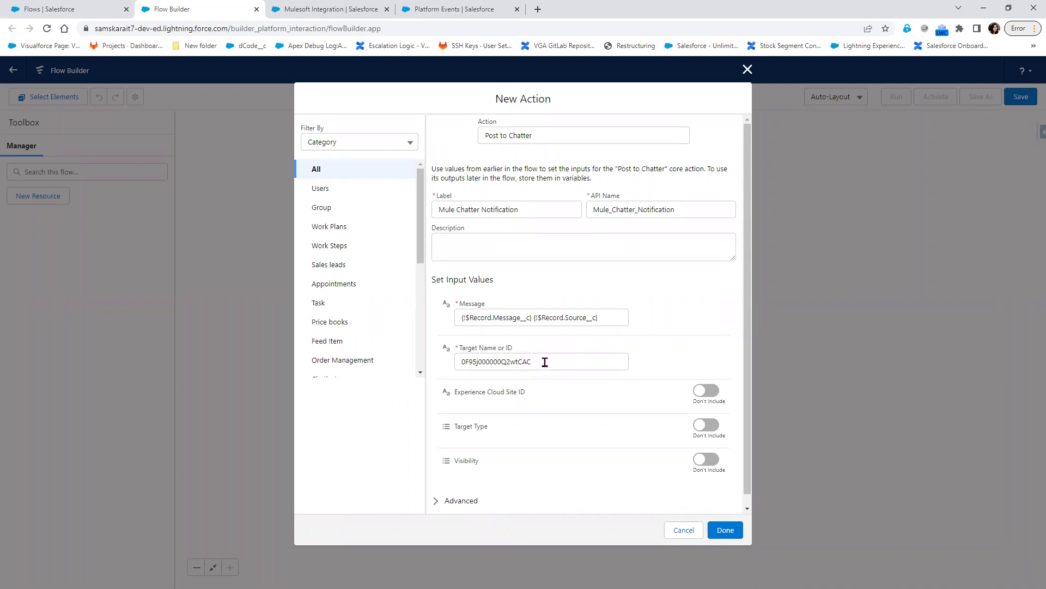
left_click_drag(545, 361, 436, 354)
right_click(479, 360)
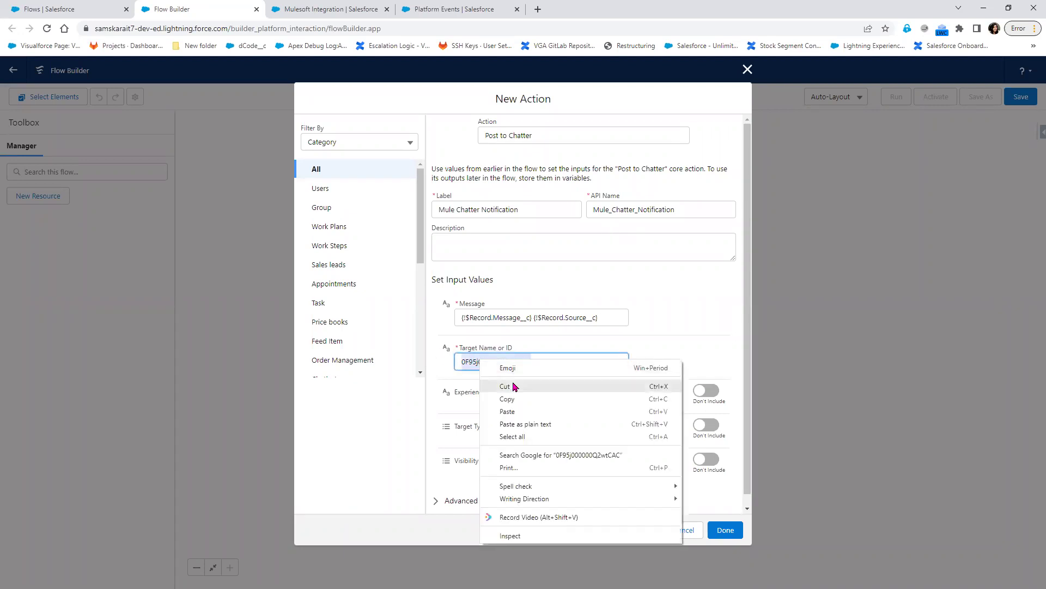
left_click(504, 384)
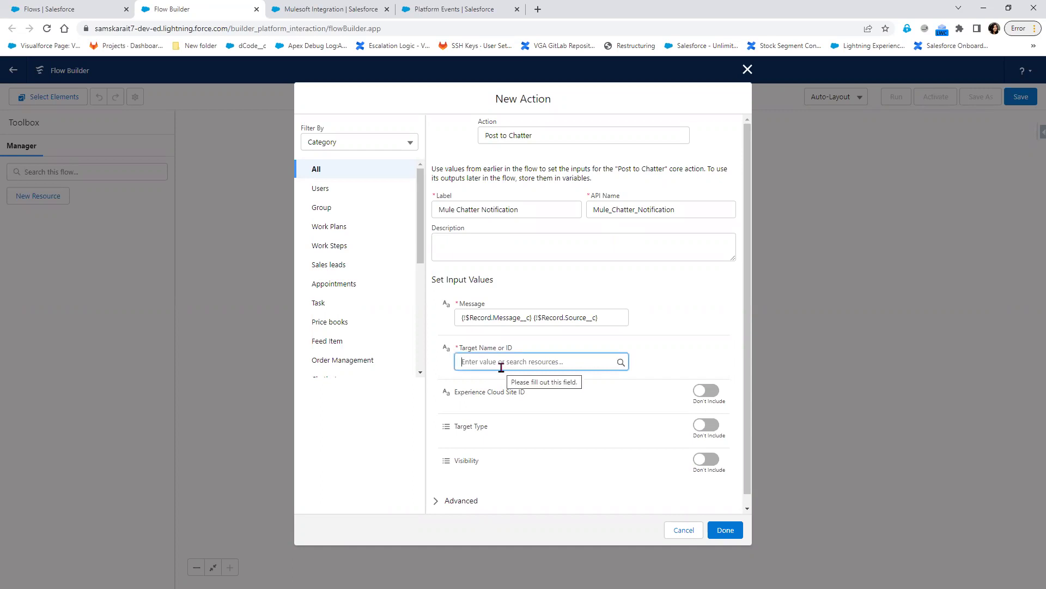
left_click(53, 7)
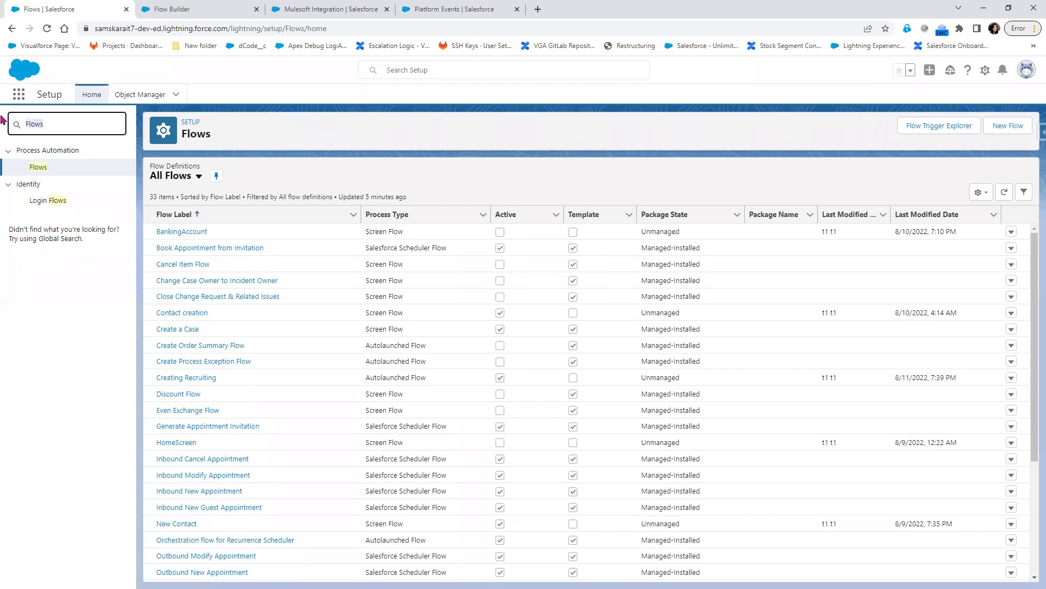
- Find Custom Labels in Quick Find and start a new label with the group ID as its value
type("C")
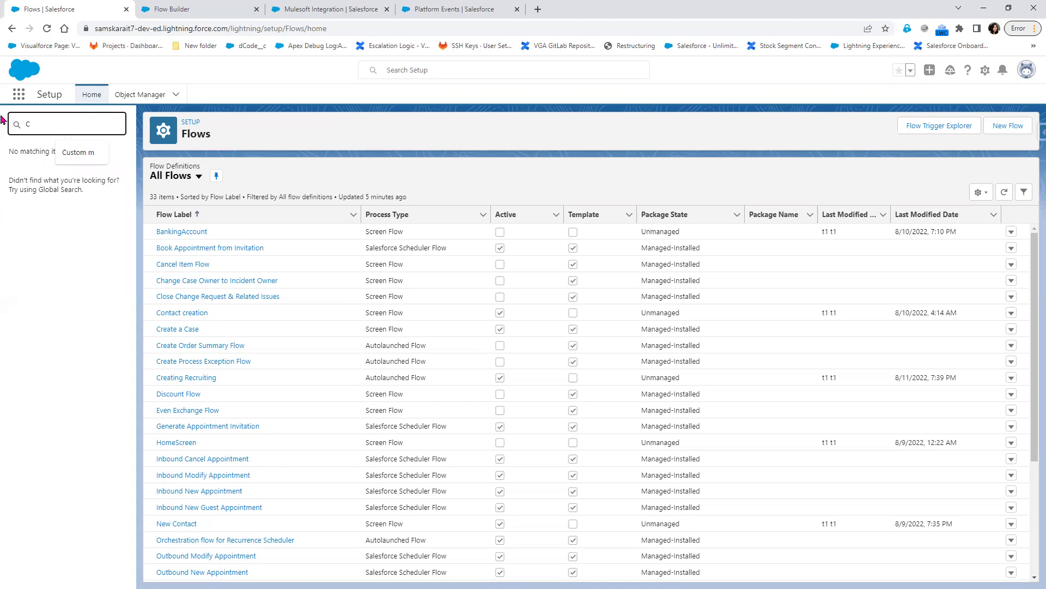
type("ustom l")
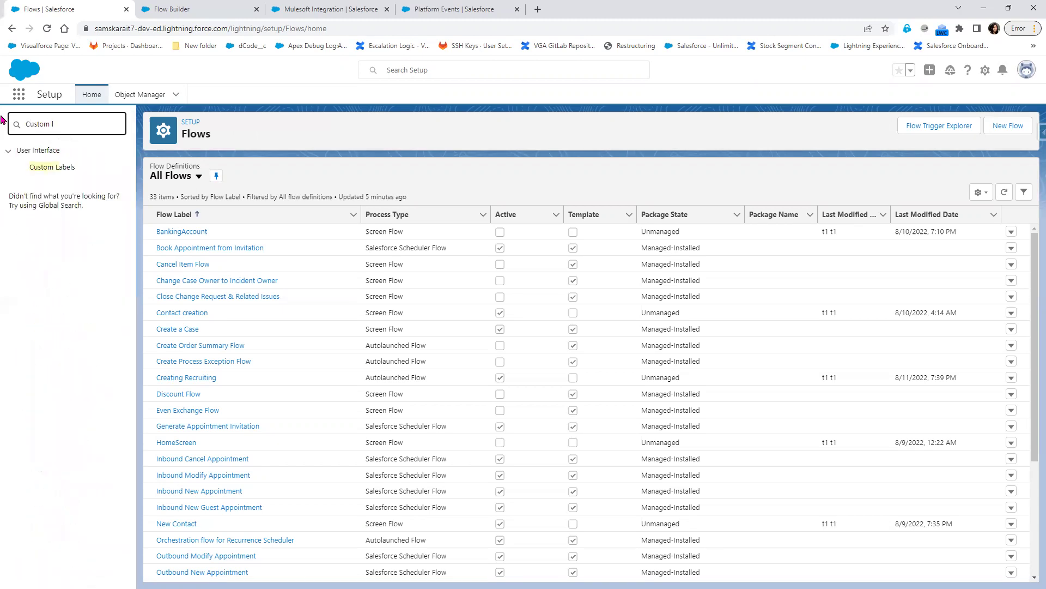
left_click(54, 168)
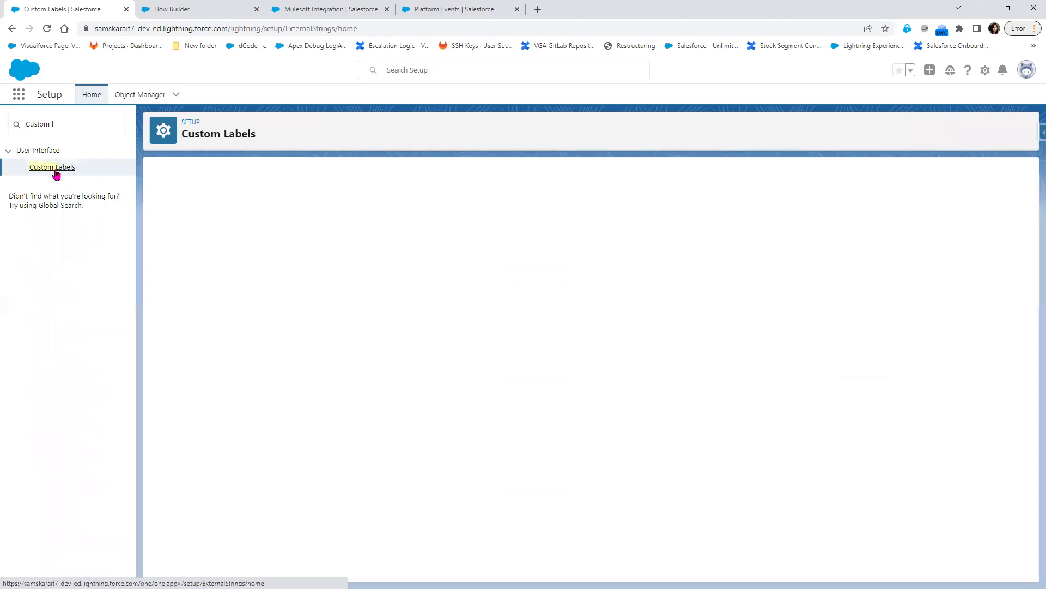
left_click(472, 249)
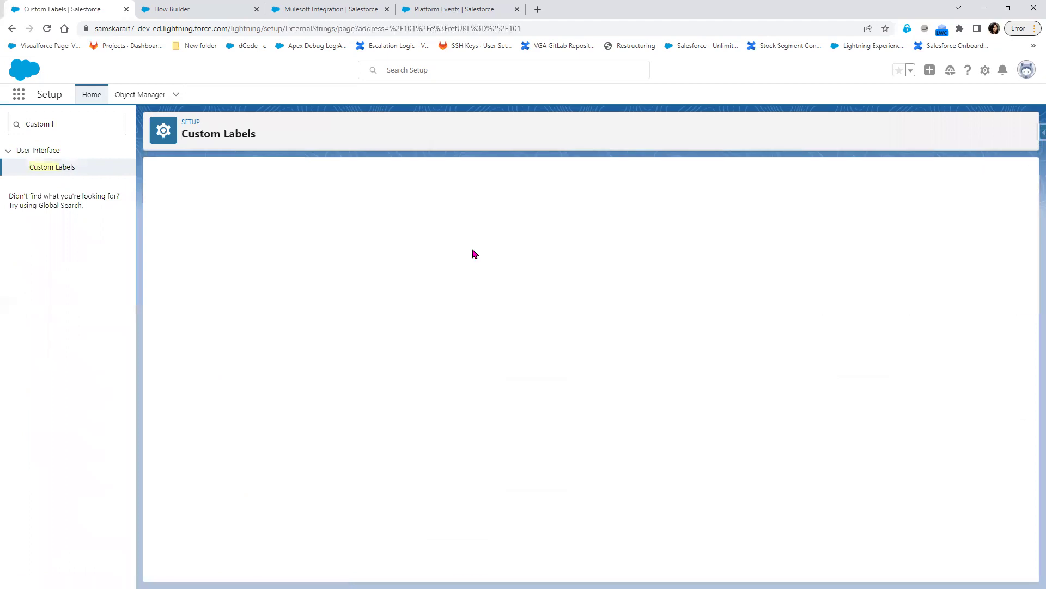
left_click(390, 271)
key("ctrl+v")
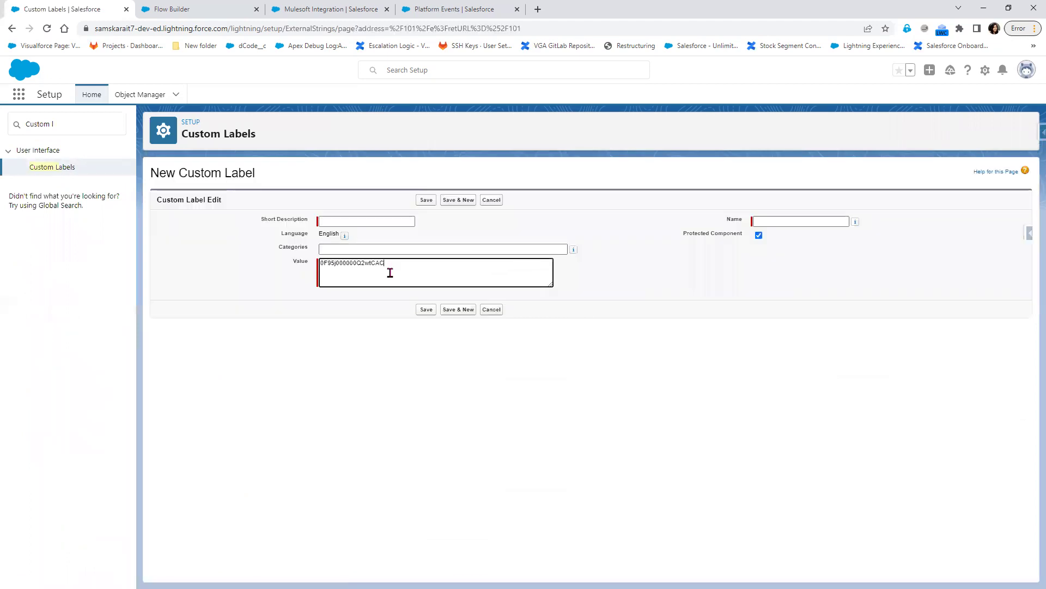
- Give the label the short description and name MuleSoftGroupId and save it
left_click(352, 221)
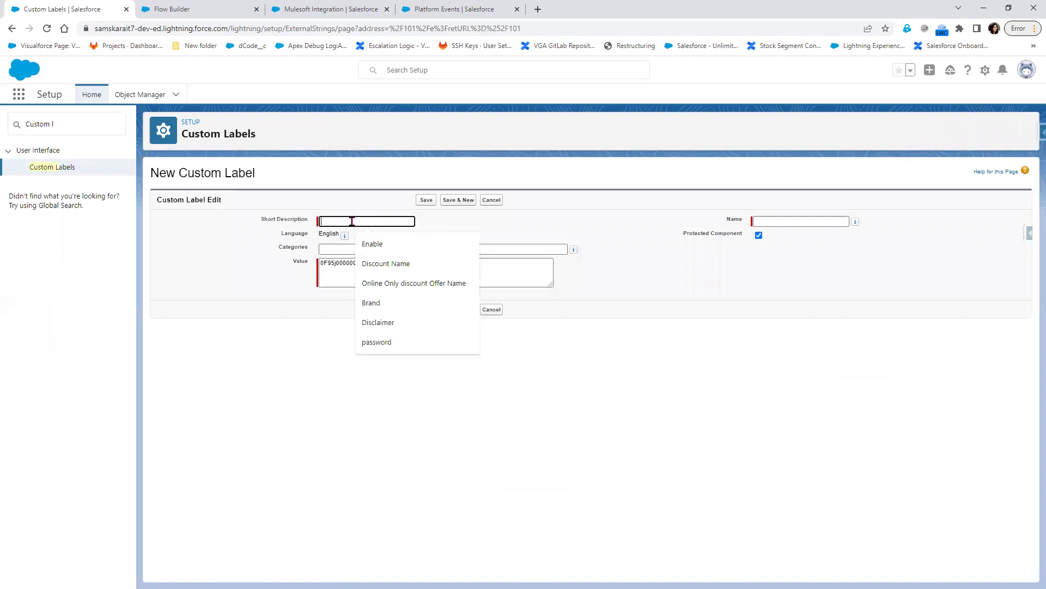
type("MuleS")
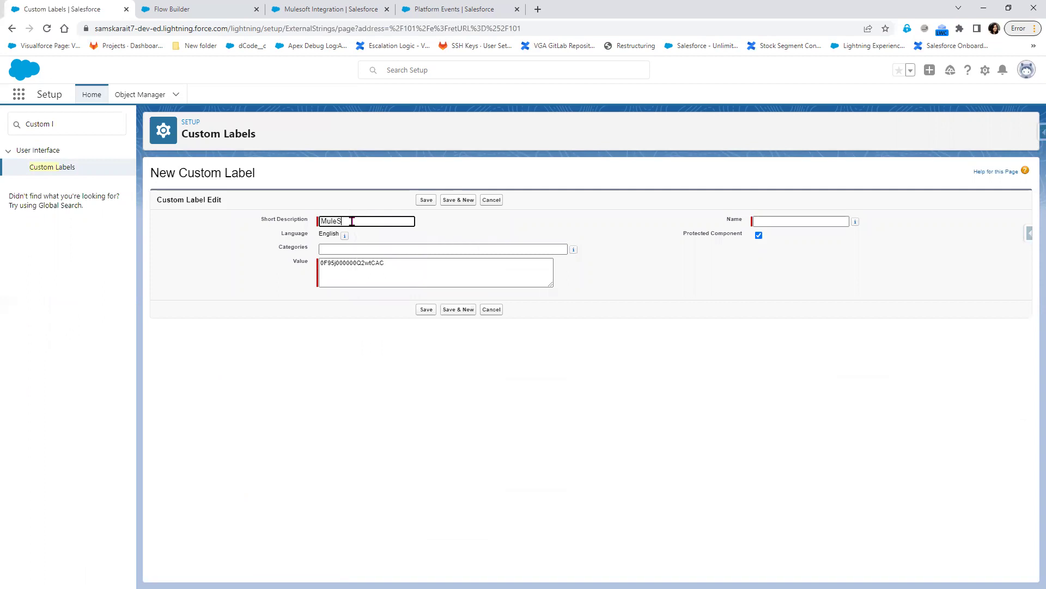
type("oftGroupId")
left_click(676, 267)
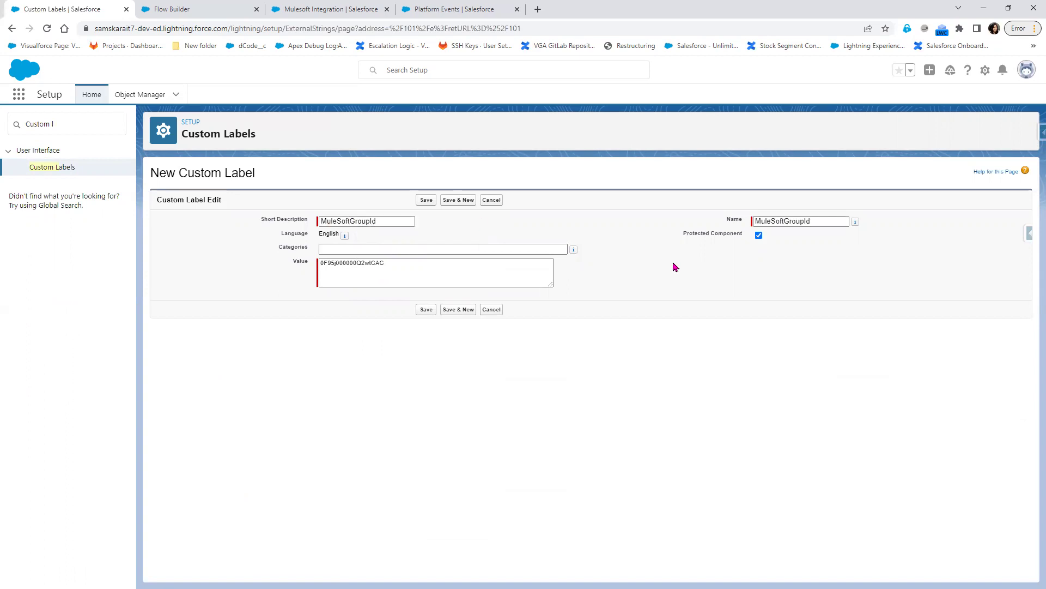
left_click(349, 224)
double_click(350, 223)
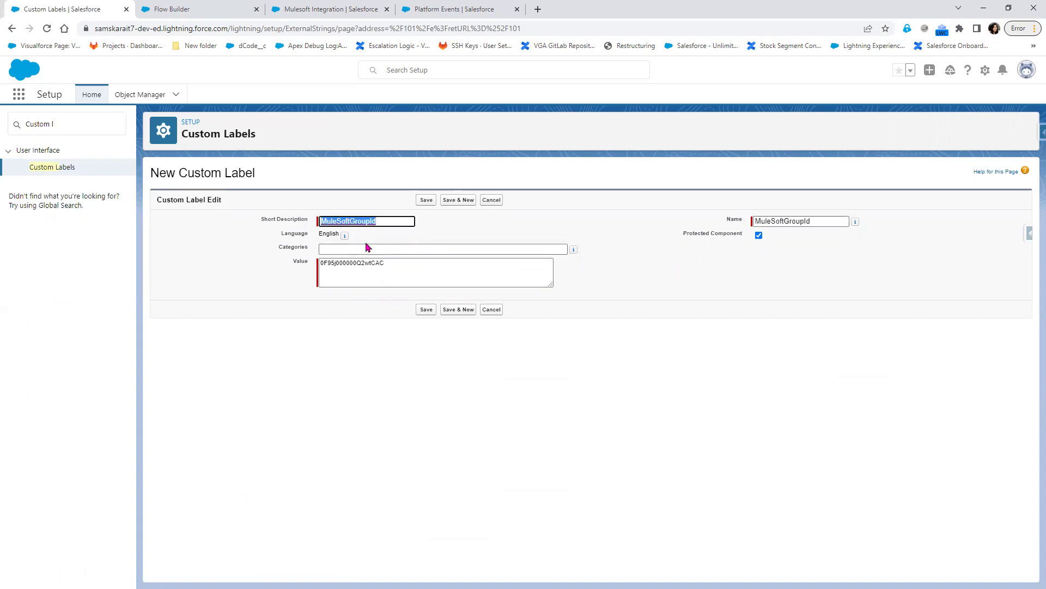
left_click(426, 309)
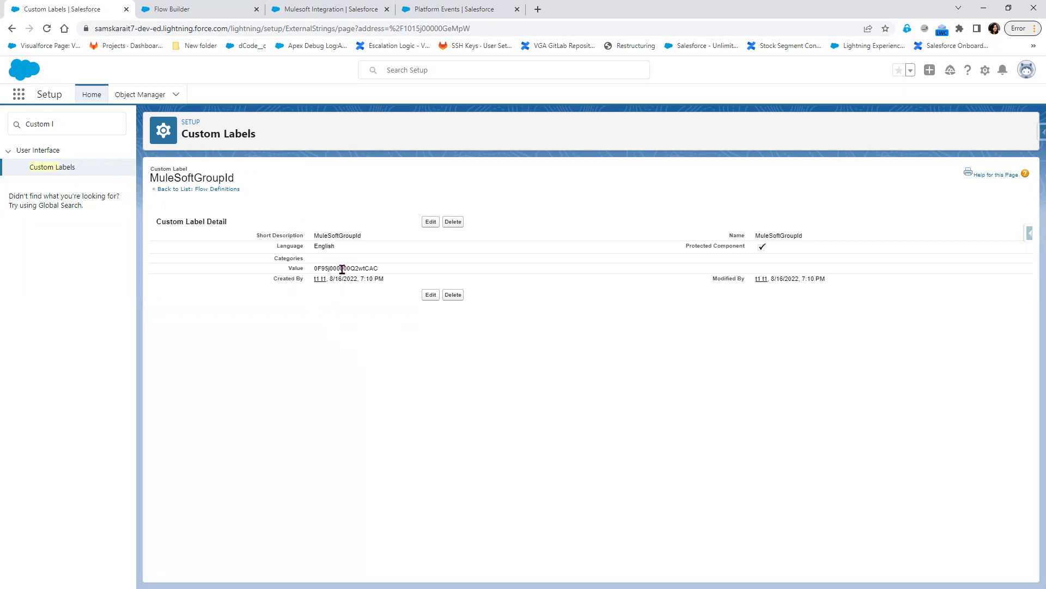
- Insert the $Label global variable into the post's Target Name or ID
left_click(206, 16)
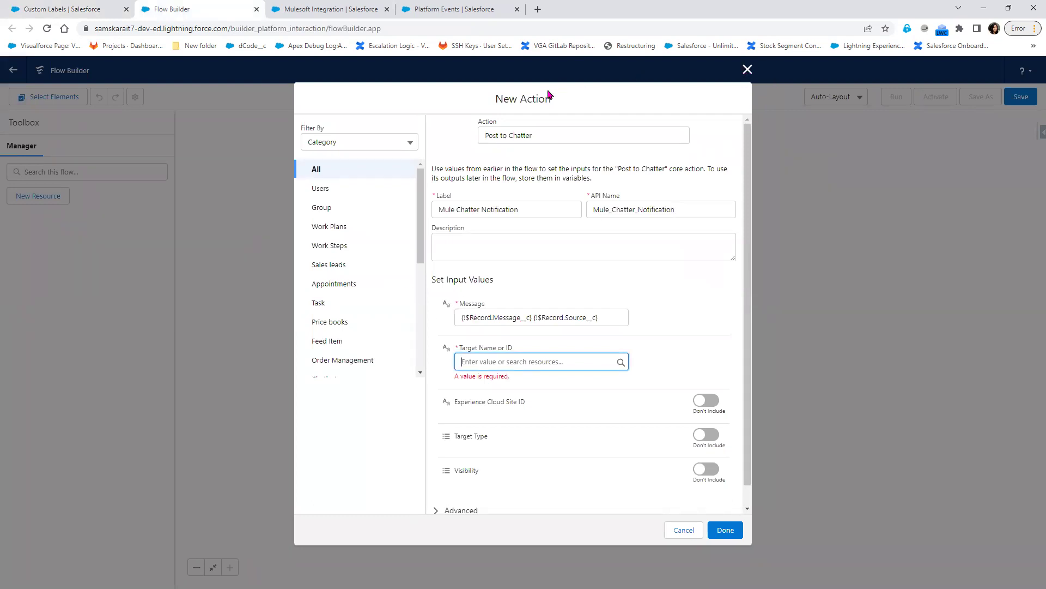
left_click(519, 363)
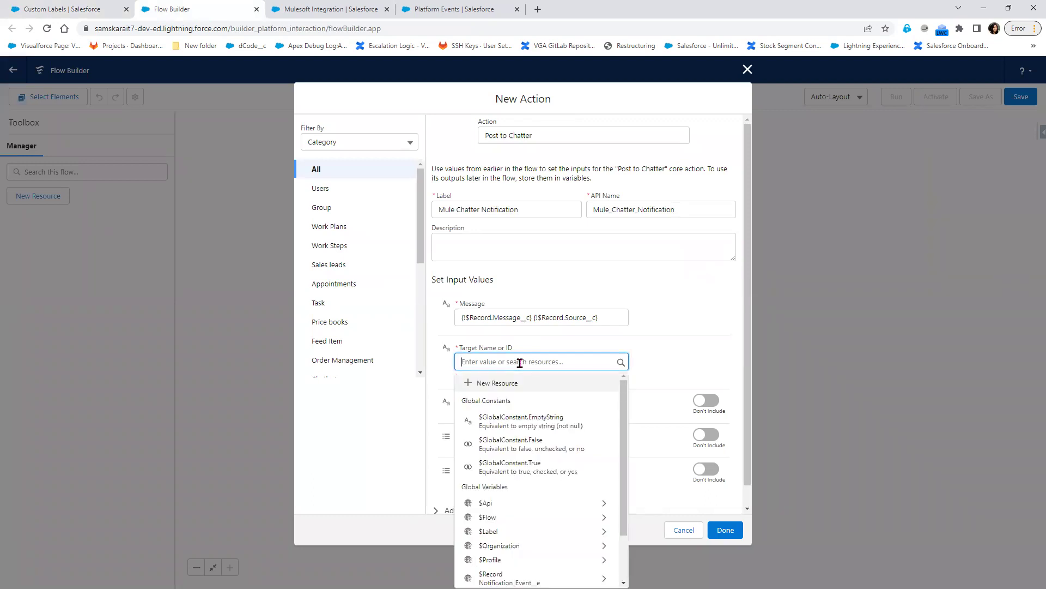
type("{")
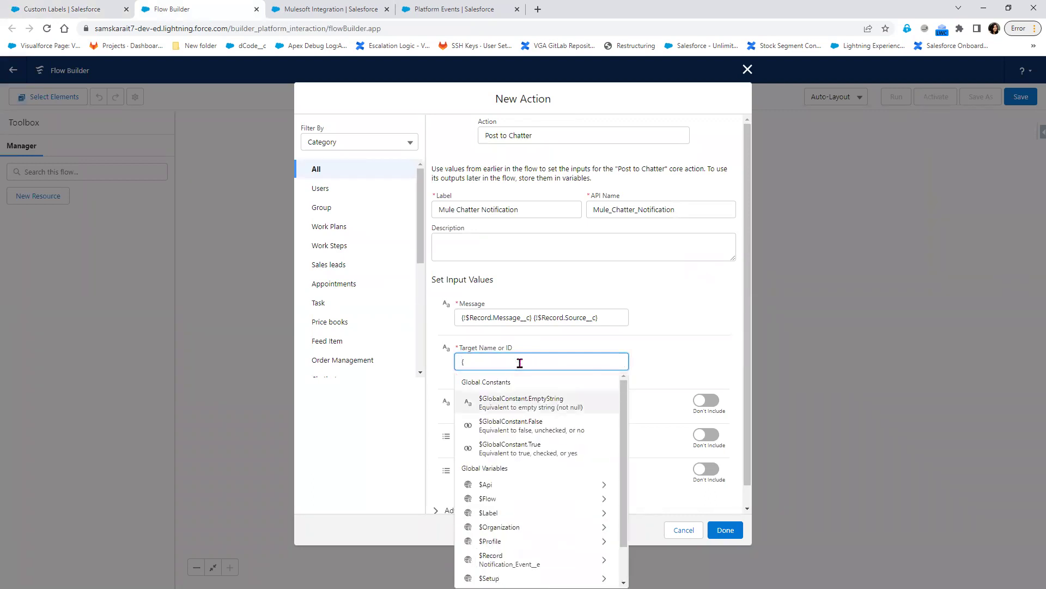
type("lab")
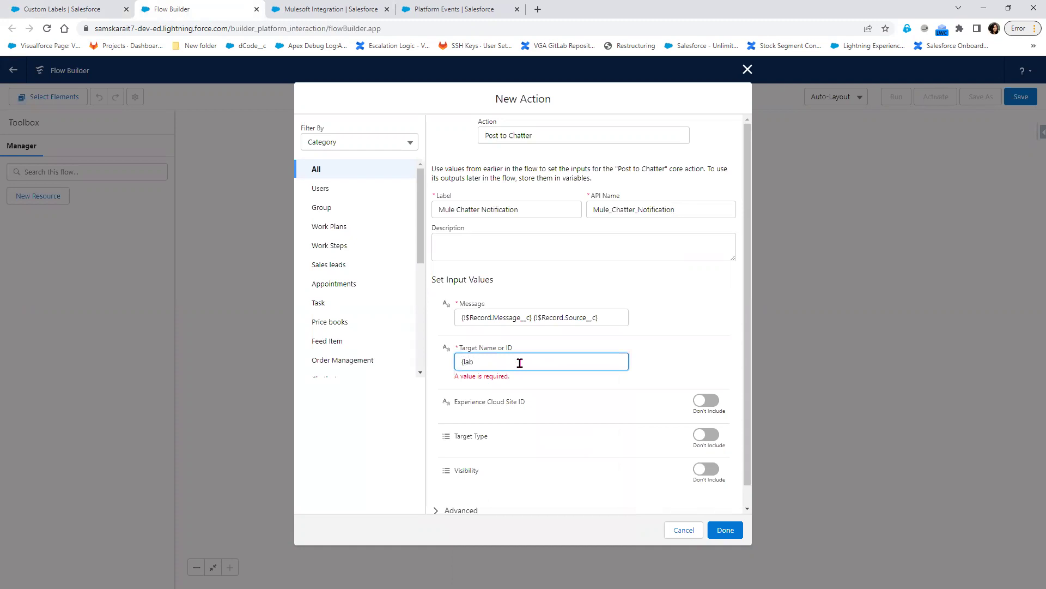
key("BackSpace")
key("BackSpace")
key("BackSpace")
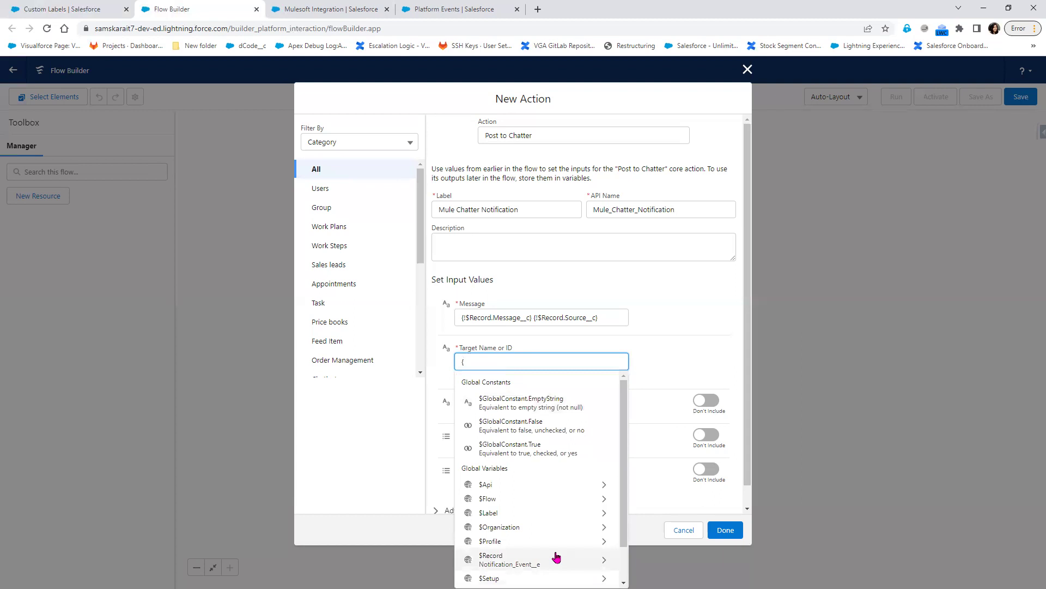
left_click(550, 512)
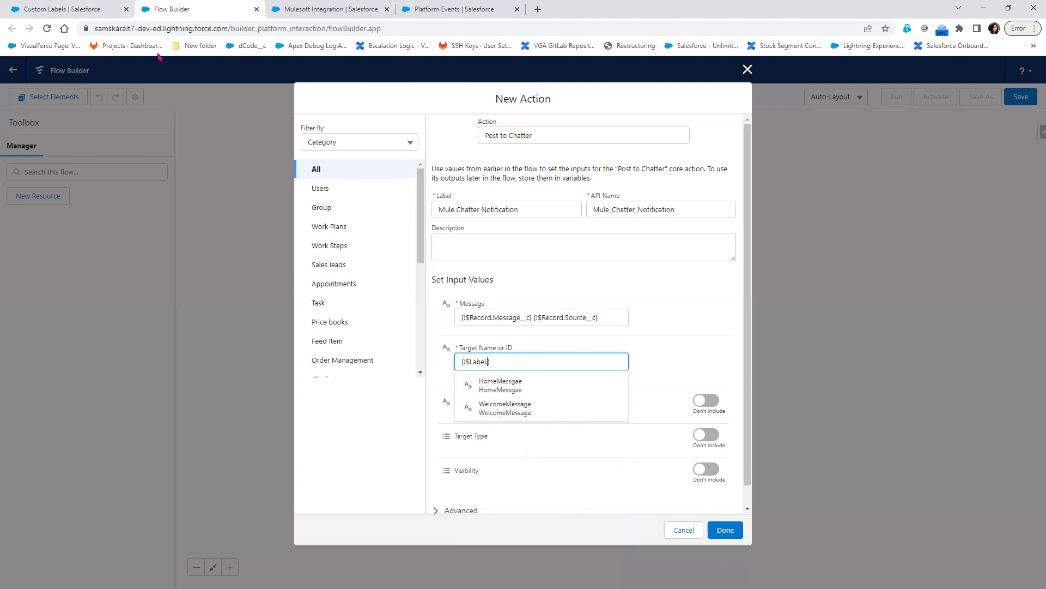
- Append .MuleSoftGroupId to the target, see it rejected as invalid, and cancel the action
left_click(87, 10)
double_click(346, 235)
right_click(346, 235)
left_click(374, 244)
left_click(229, 8)
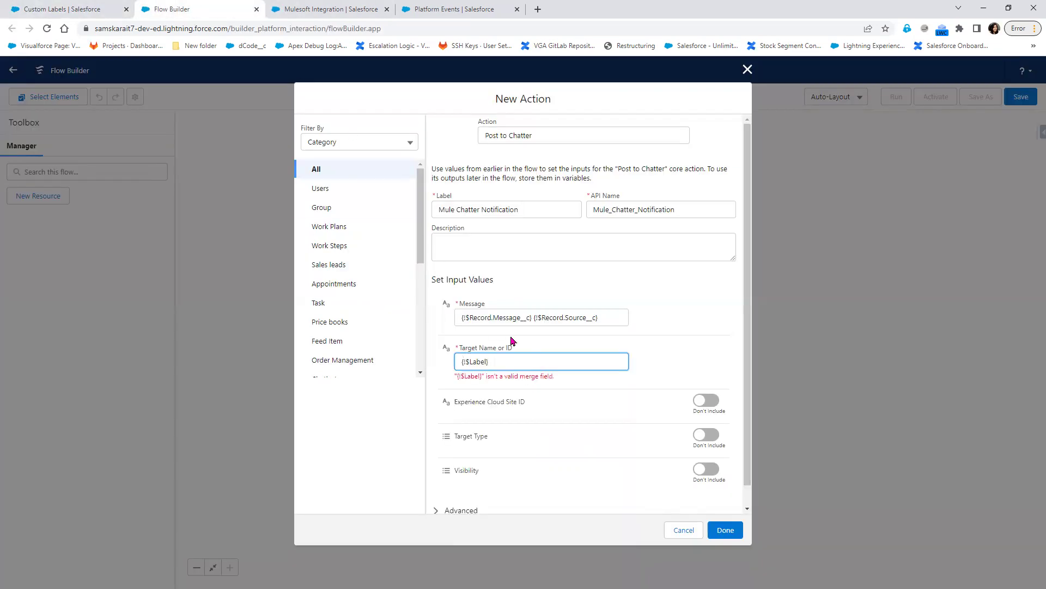
type(".")
key("ctrl+v")
left_click(693, 362)
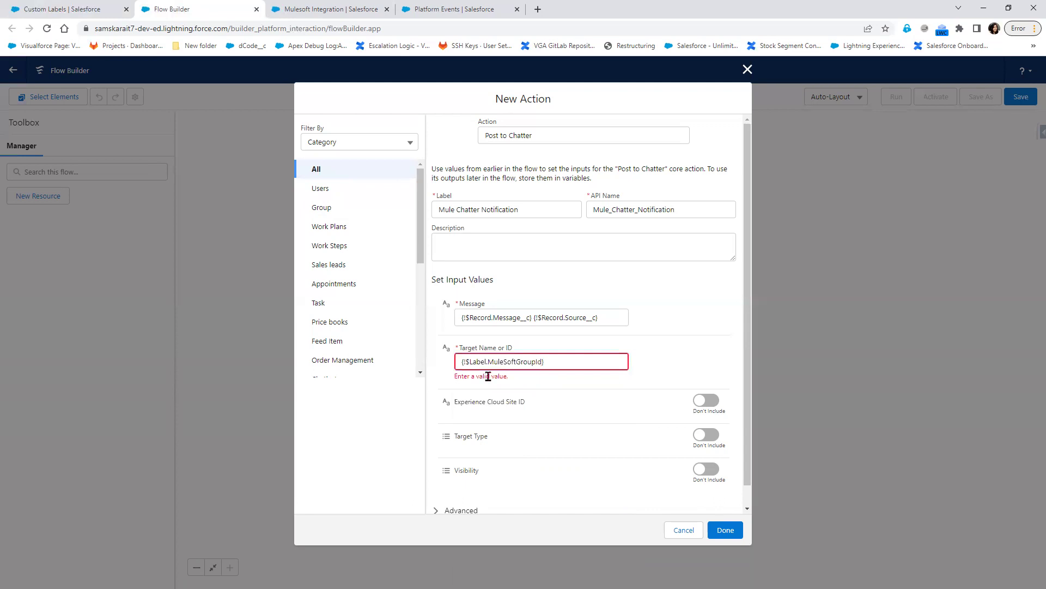
left_click(745, 72)
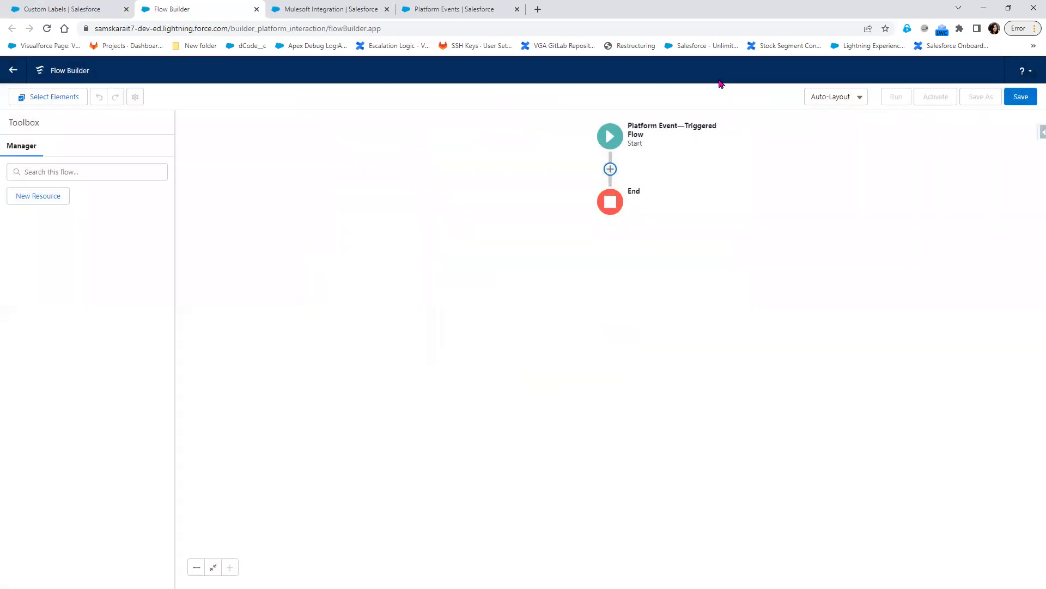
- Save the flow with label and API name MuleSoftIntegration
left_click(1014, 101)
left_click(335, 283)
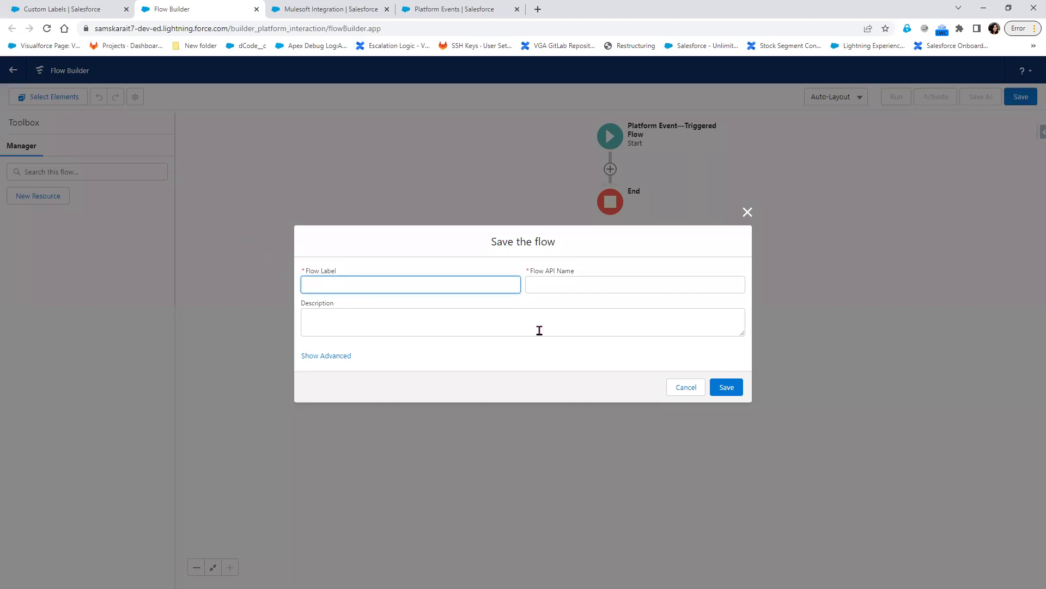
type("MuleSoft")
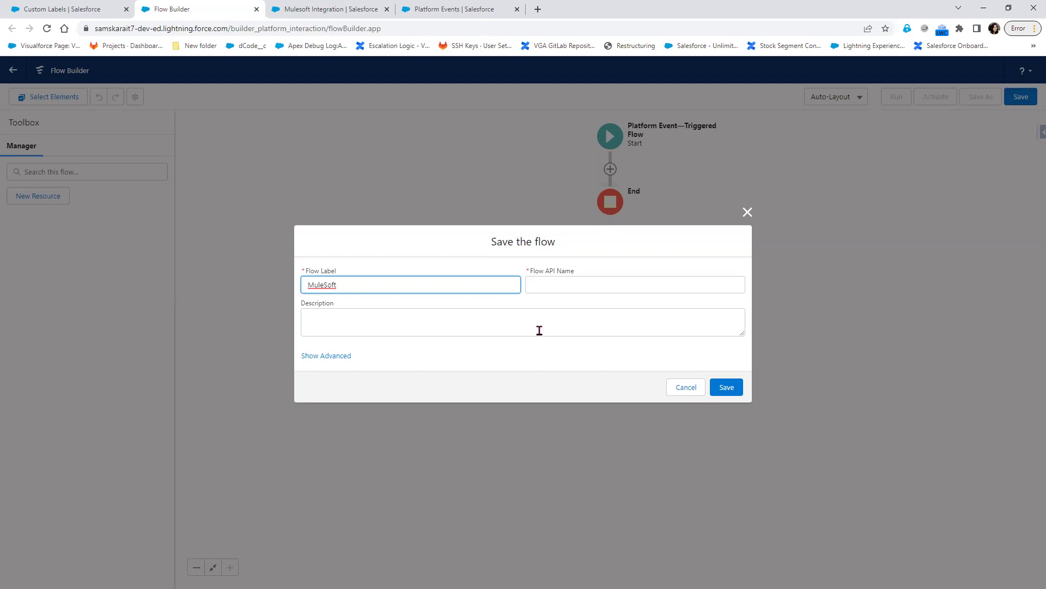
type("Integration")
left_click(540, 331)
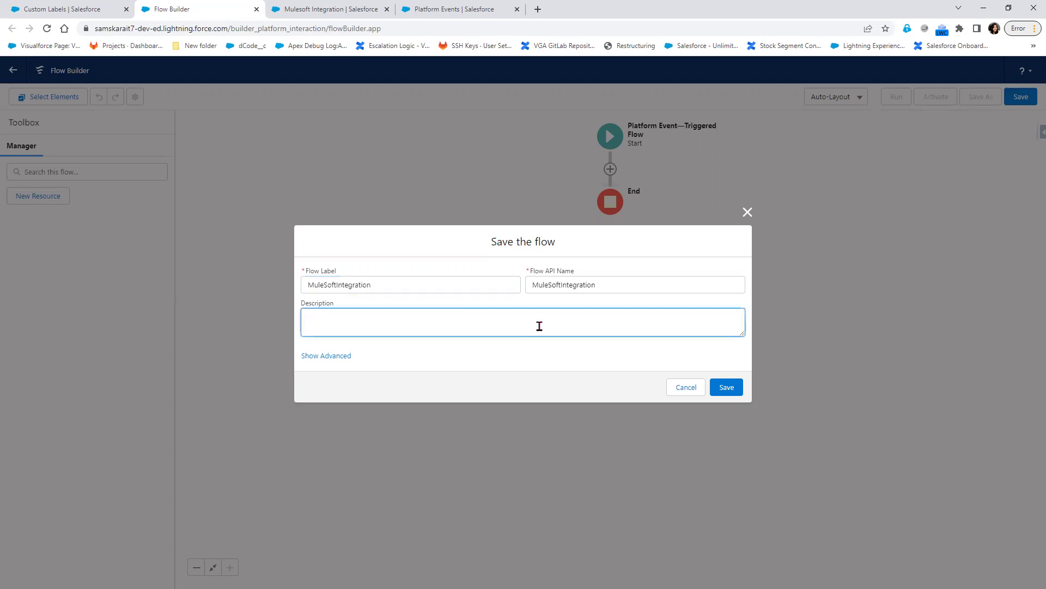
left_click(726, 387)
left_click(61, 7)
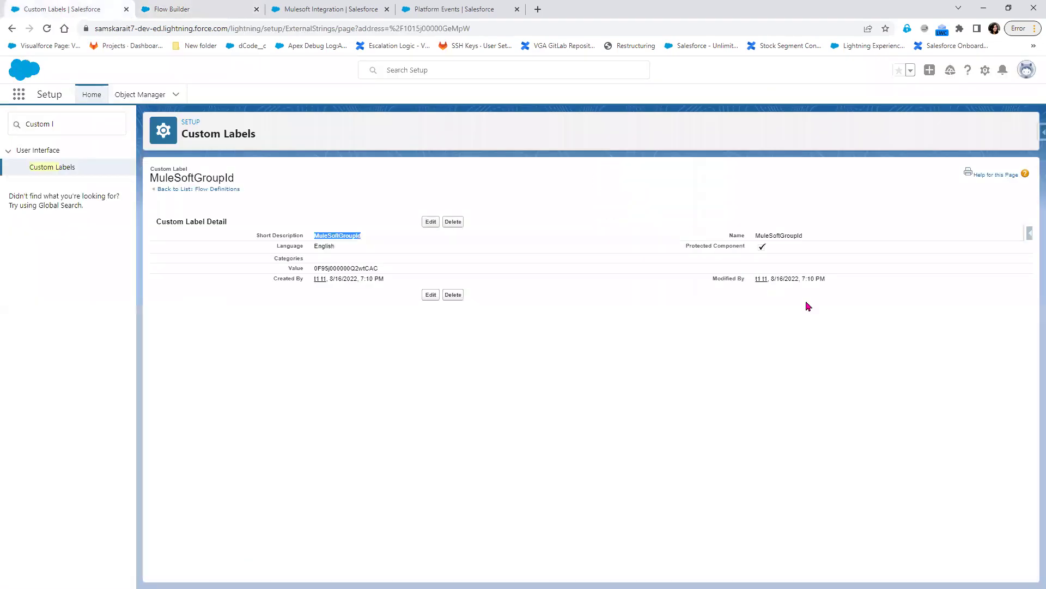
- Reload the saved MuleSoftIntegration flow and add an Action element after Start
double_click(782, 235)
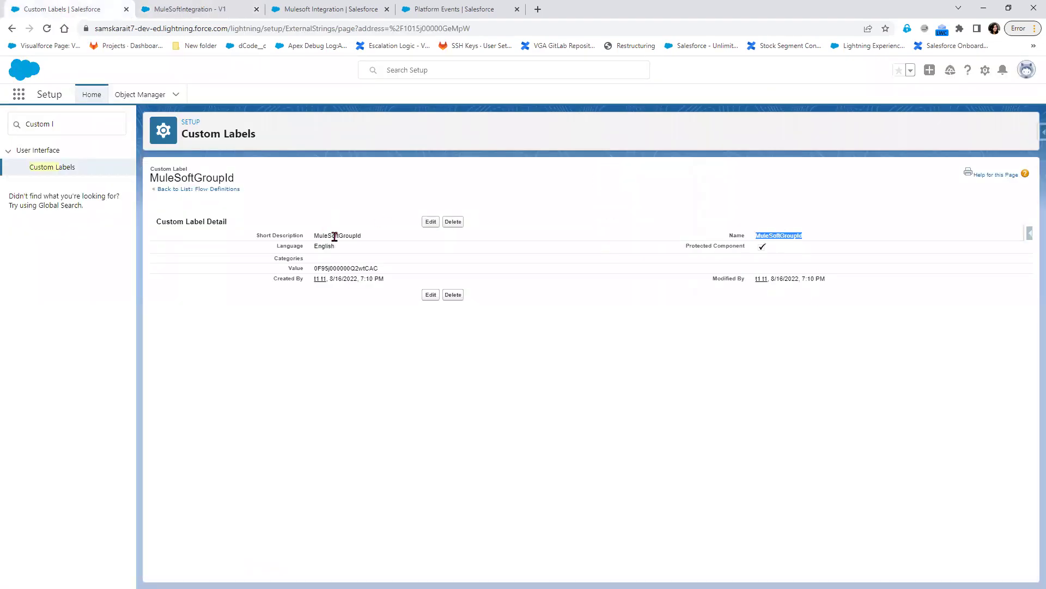
left_click(221, 9)
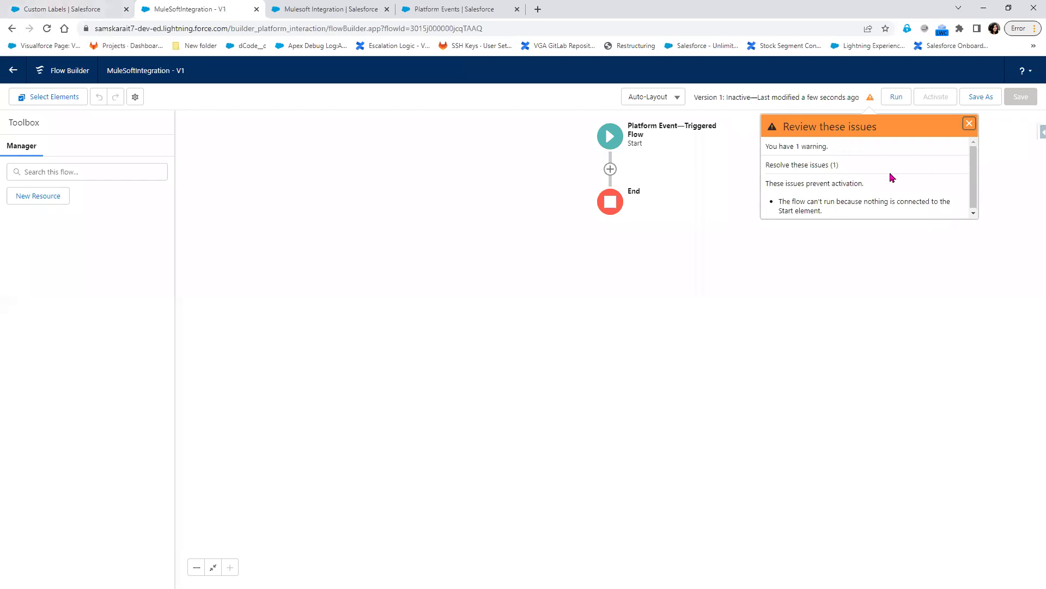
left_click(610, 169)
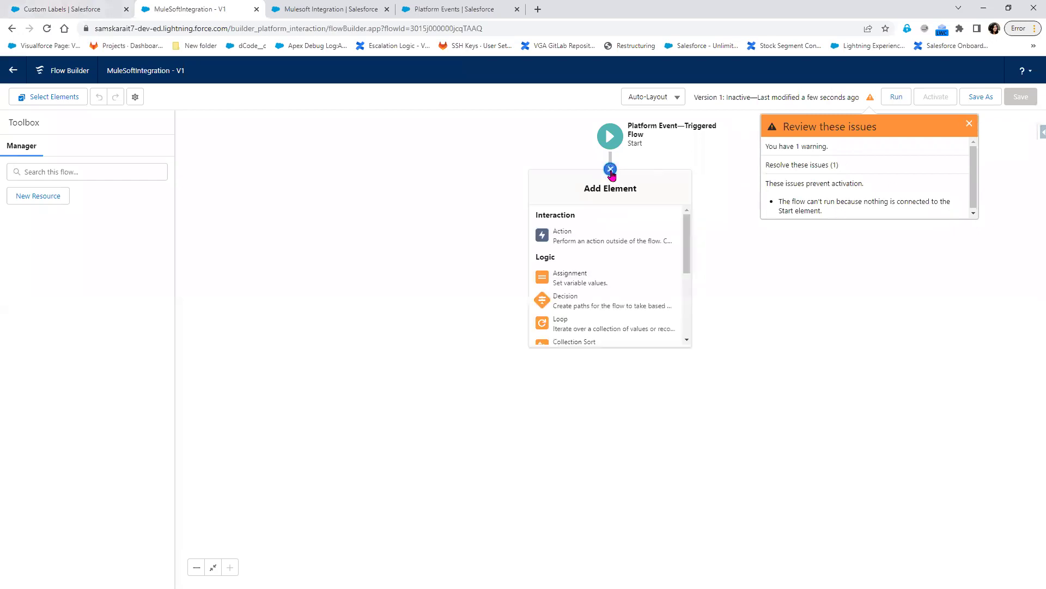
left_click(46, 29)
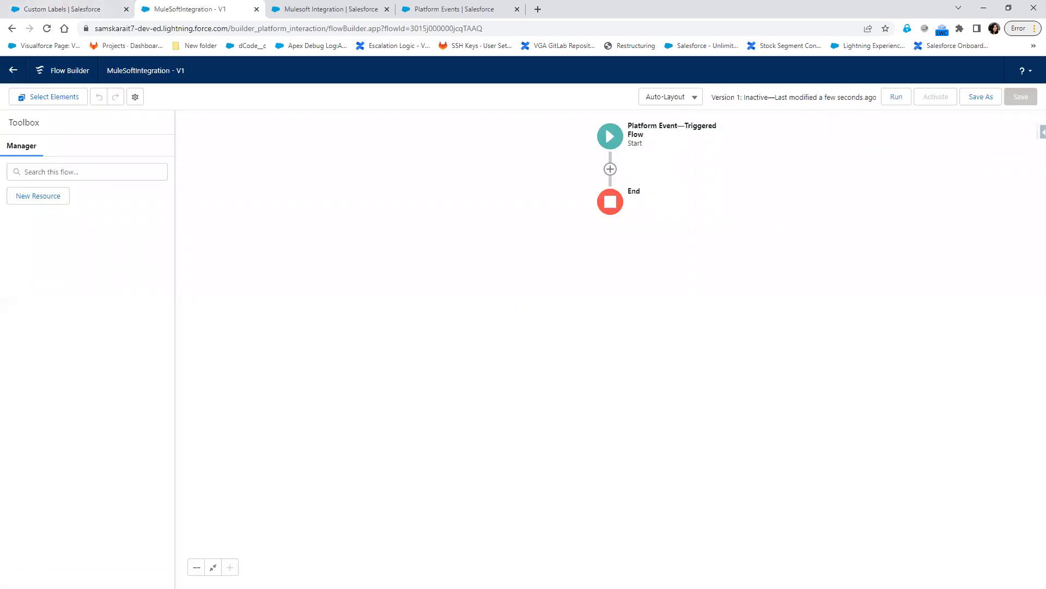
left_click(611, 216)
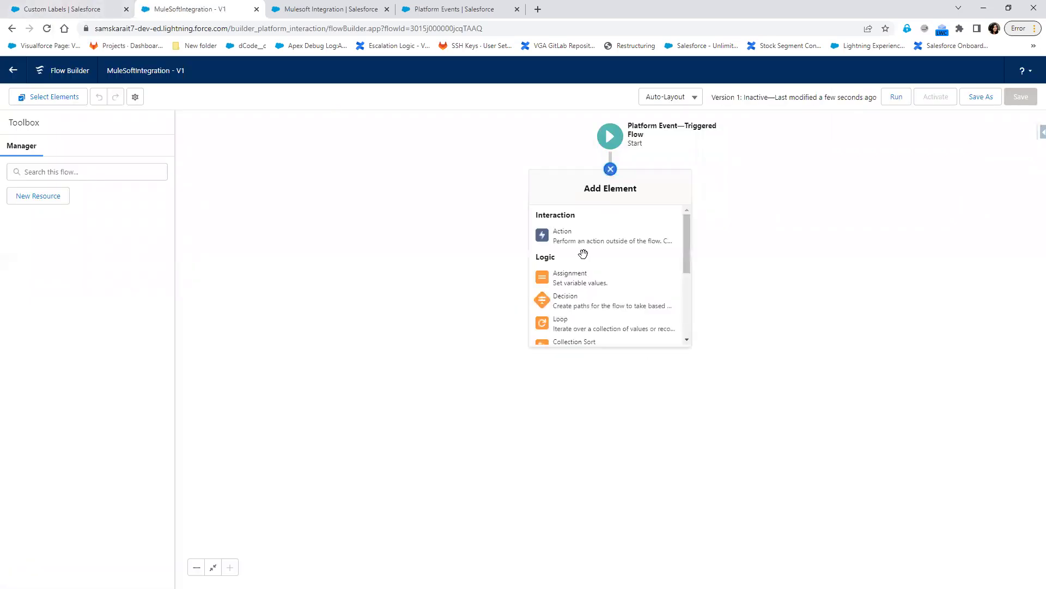
left_click(565, 236)
- Add a Post to Chatter action labelled 'MulesoftNotification'
left_click(510, 203)
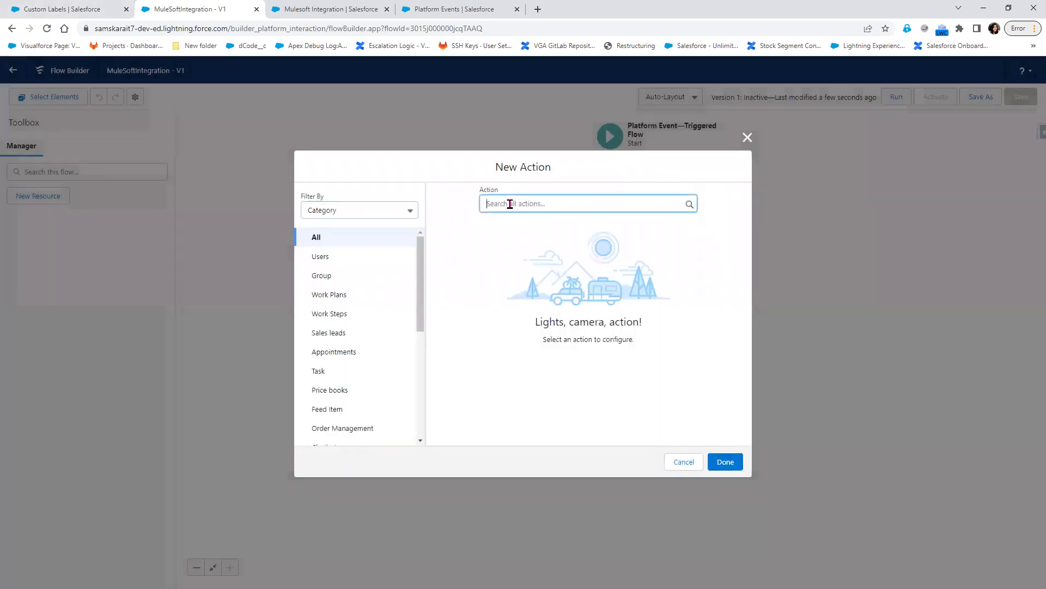
type("Post")
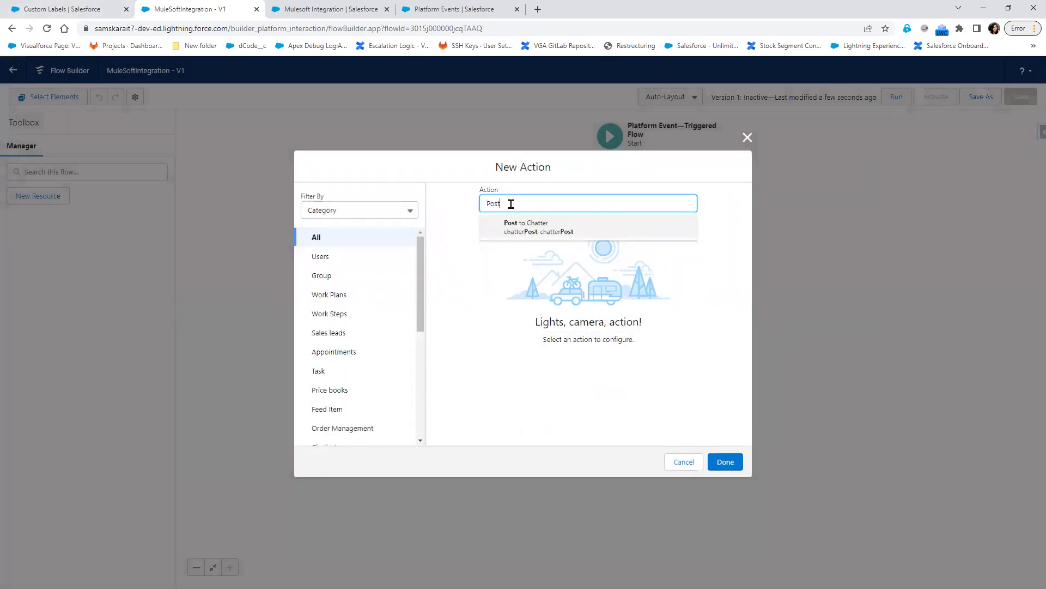
left_click(527, 229)
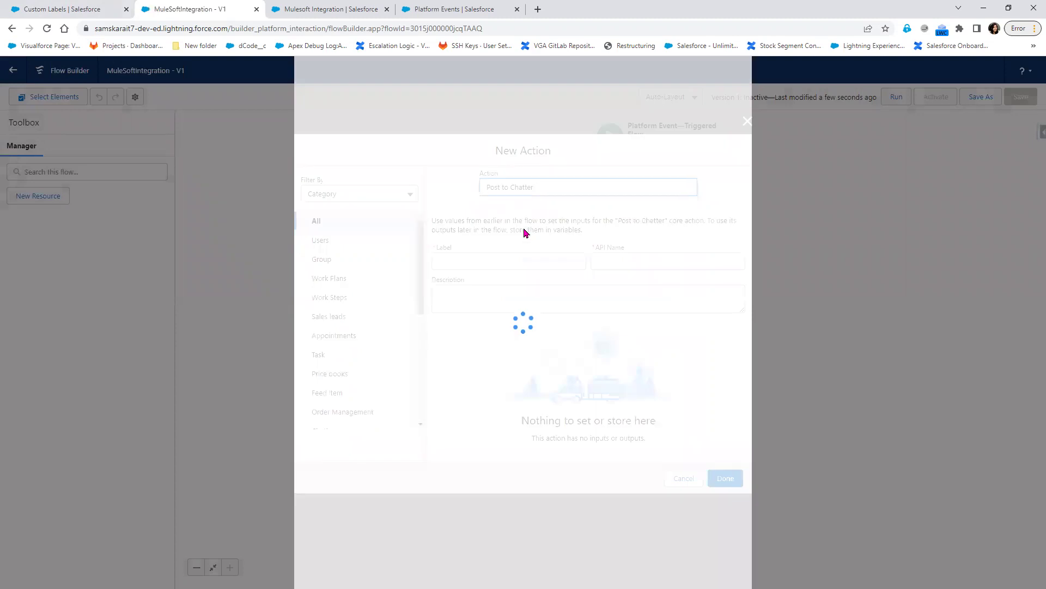
left_click(494, 206)
type("Mulesf")
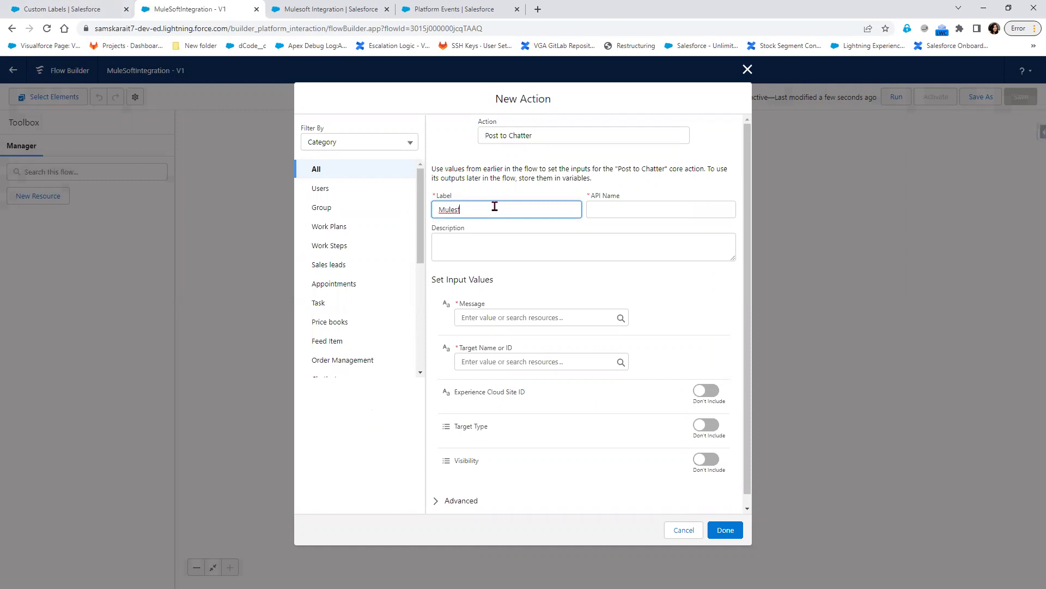
key("BackSpace")
type("oftNotification")
key("Tab")
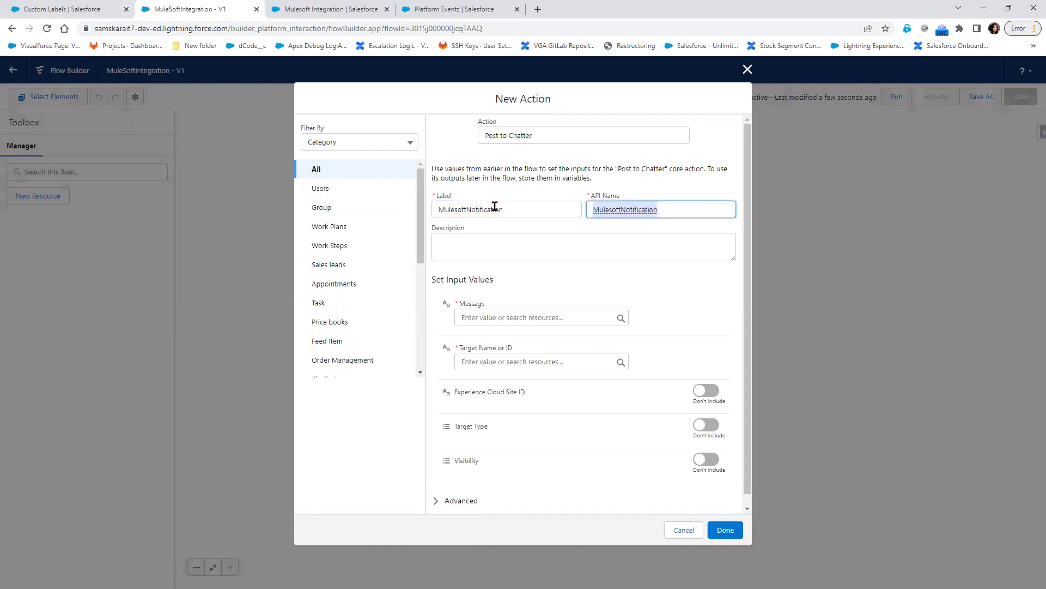
- Set the message to {!$Record.Message__c} and duplicate that reference after it
left_click(509, 316)
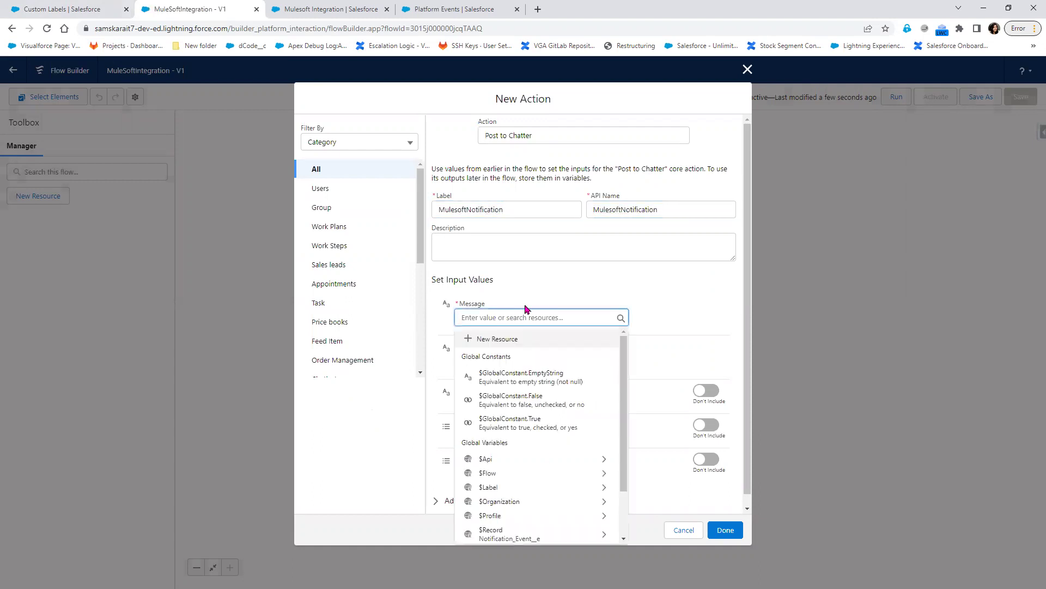
left_click(541, 537)
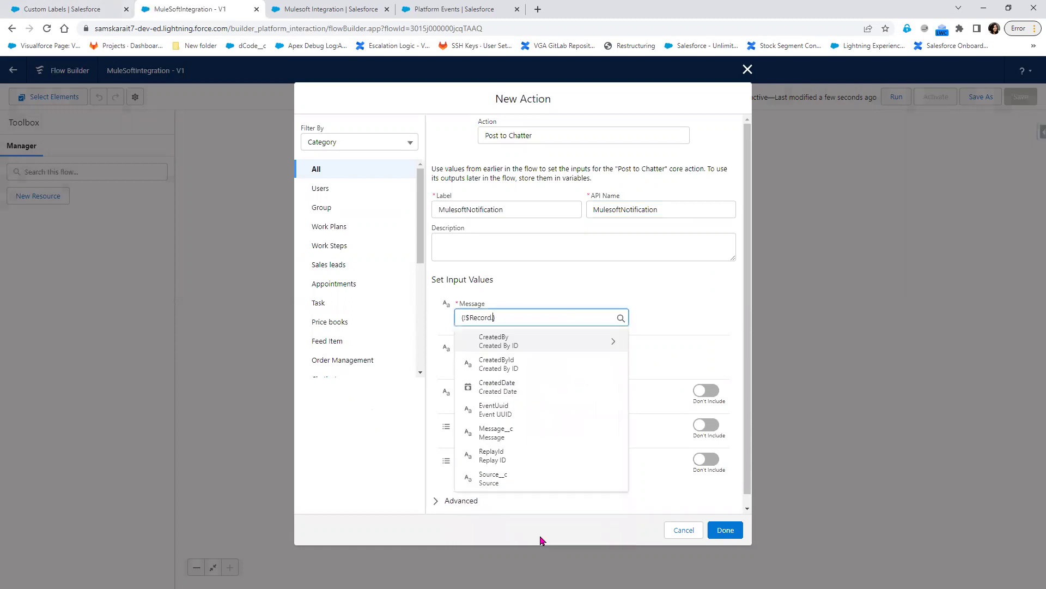
left_click(508, 436)
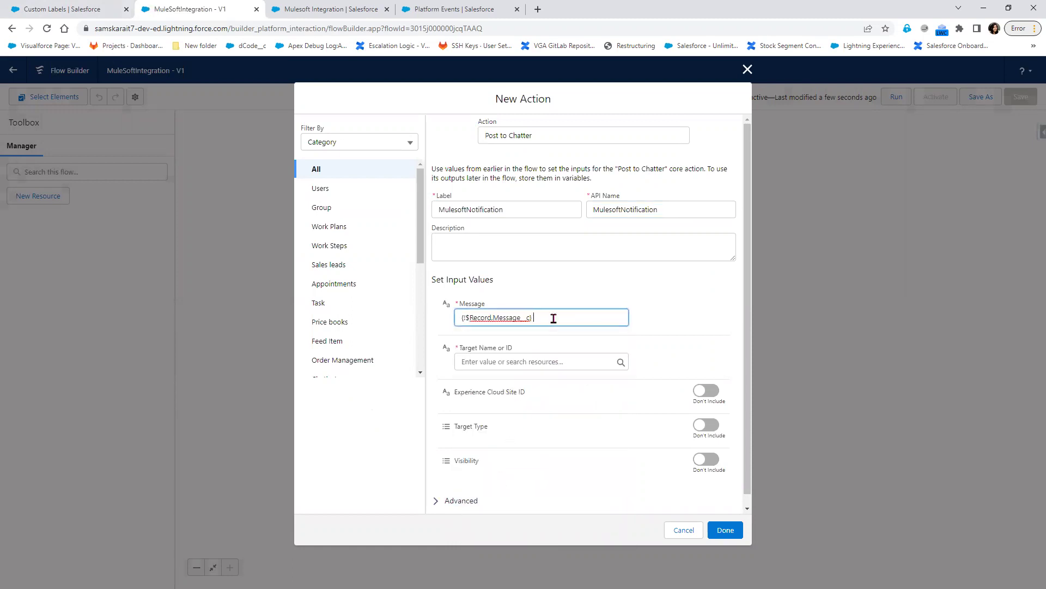
left_click_drag(534, 318, 450, 320)
key("ctrl+c")
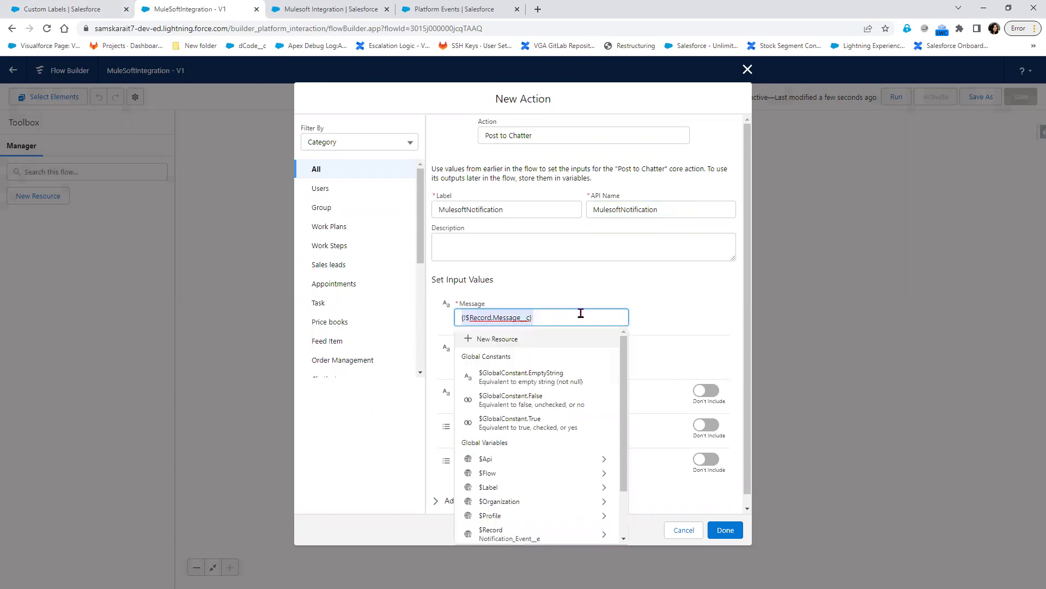
left_click(559, 315)
key("ctrl+v")
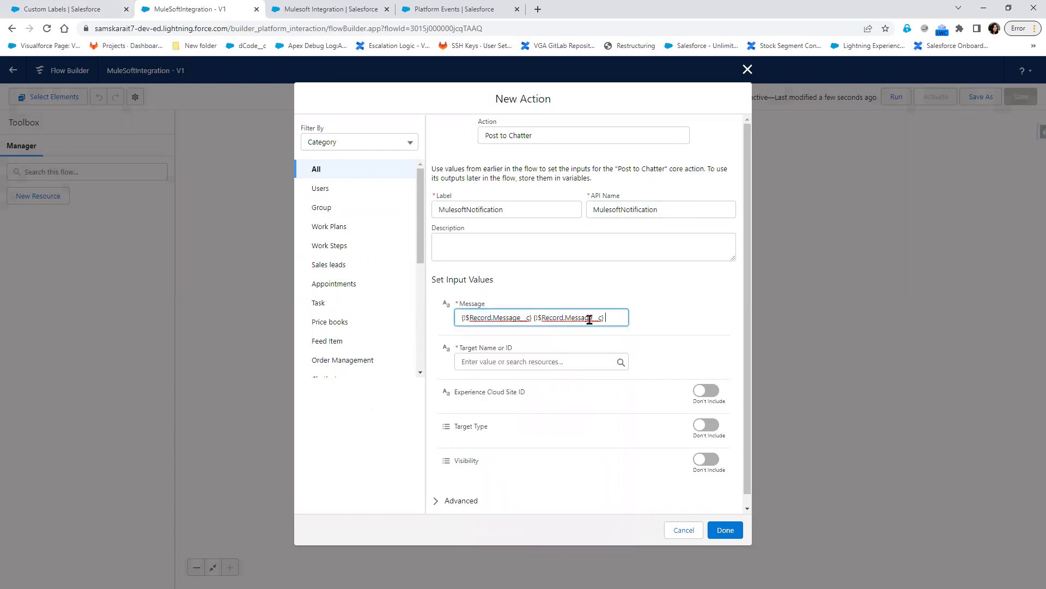
- Change the second reference to Source__c, giving {!$Record.Message__c} {!$Record.Source__c}
left_click(367, 17)
left_click(454, 9)
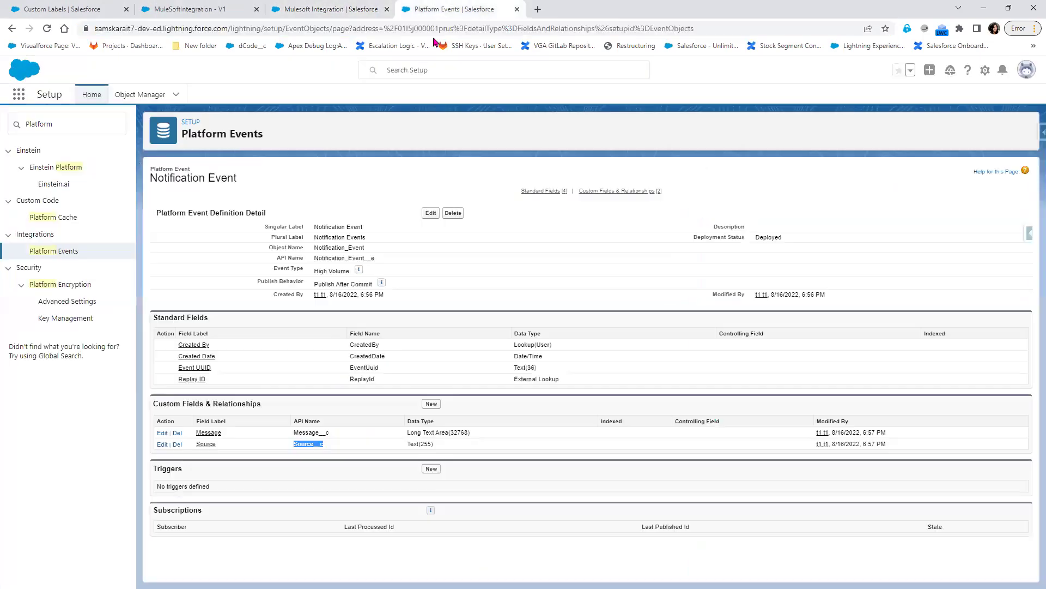
double_click(303, 445)
left_click(194, 14)
key("ctrl+v")
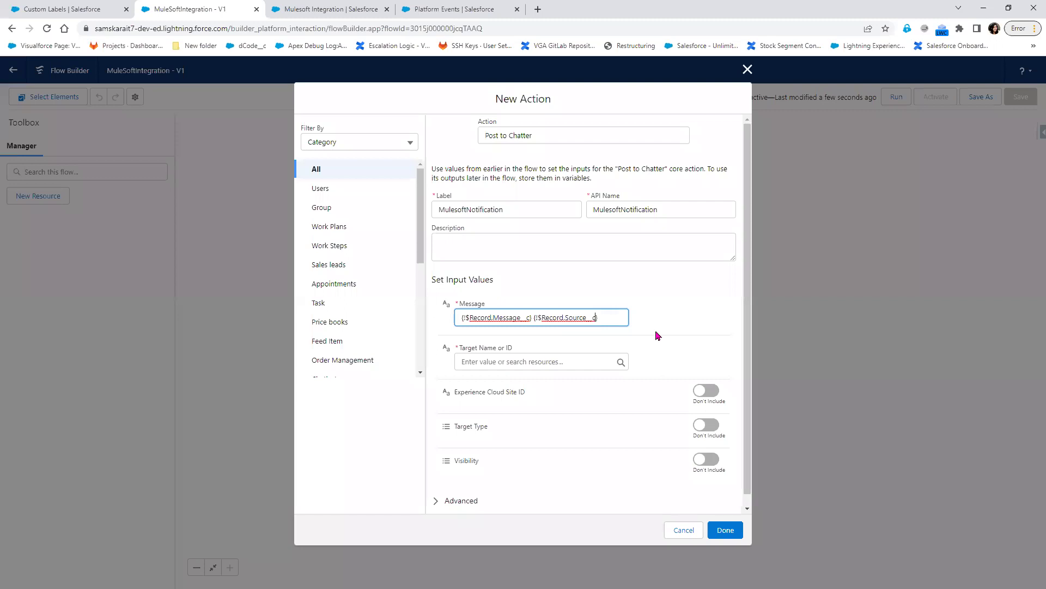
left_click(509, 360)
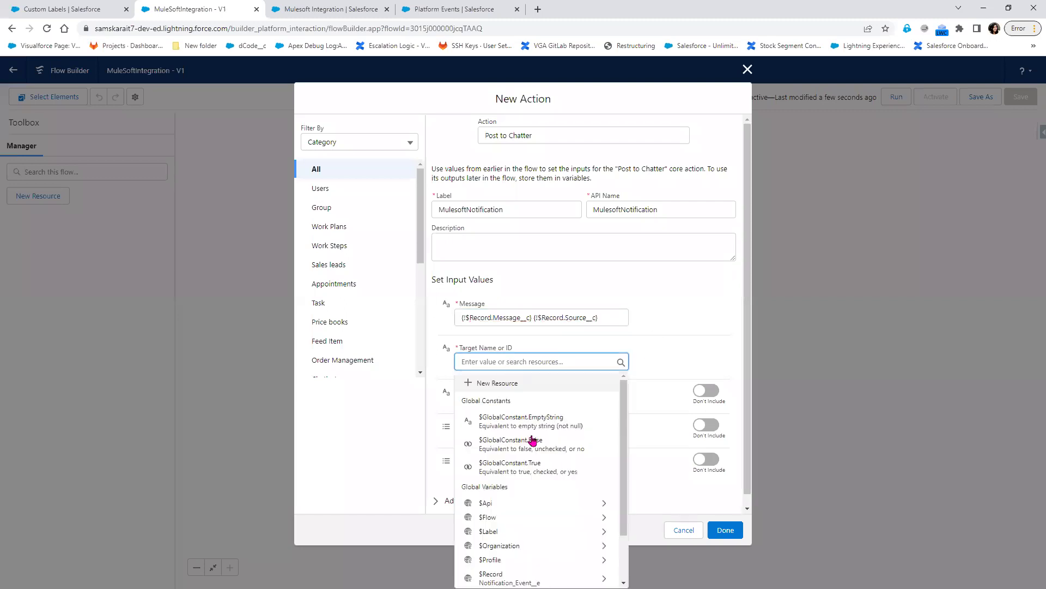
- Target the post at {!$Label.MuleSoftGroupId}, expand Advanced, and add the action to the flow
left_click(540, 531)
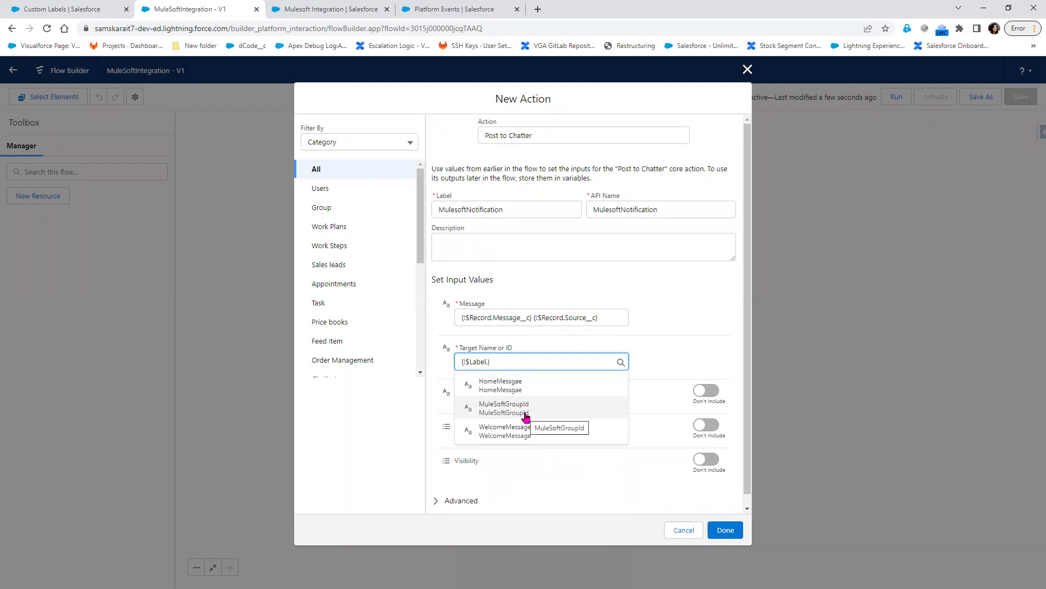
left_click(526, 416)
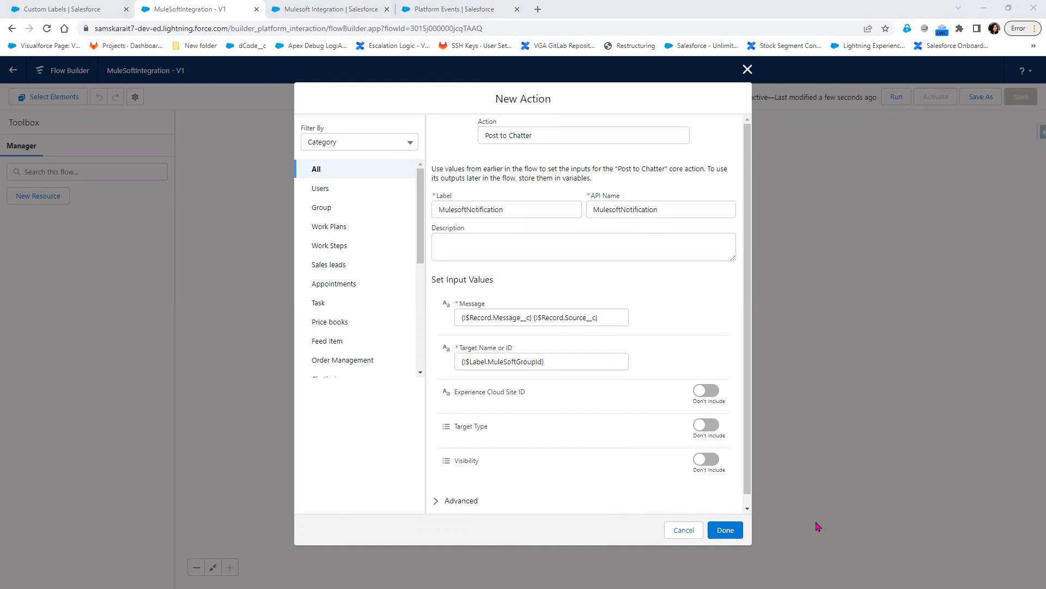
scroll(548, 481, "down", 1)
left_click(438, 490)
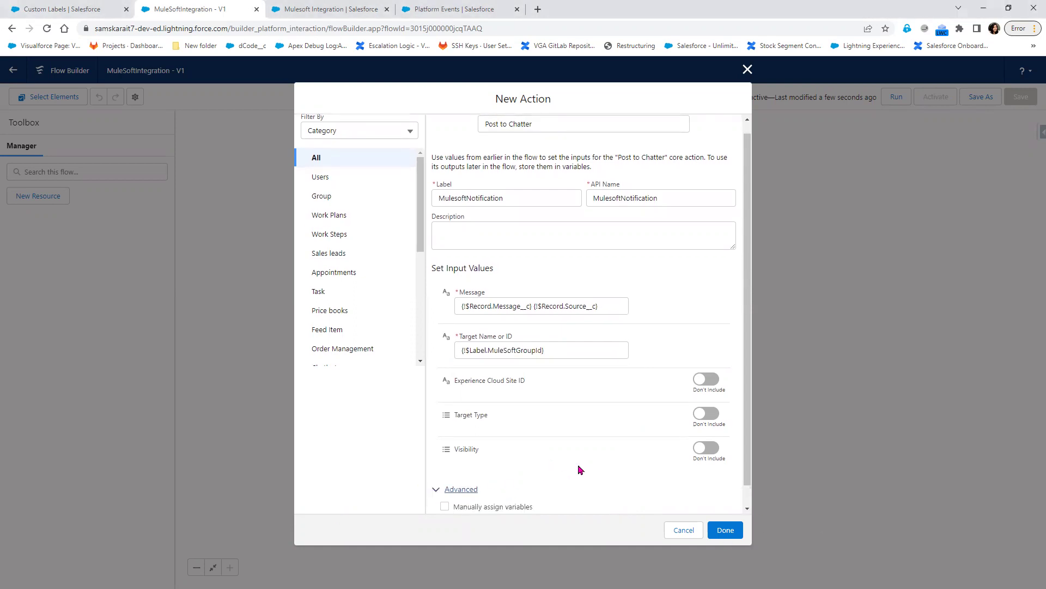
scroll(550, 474, "down", 1)
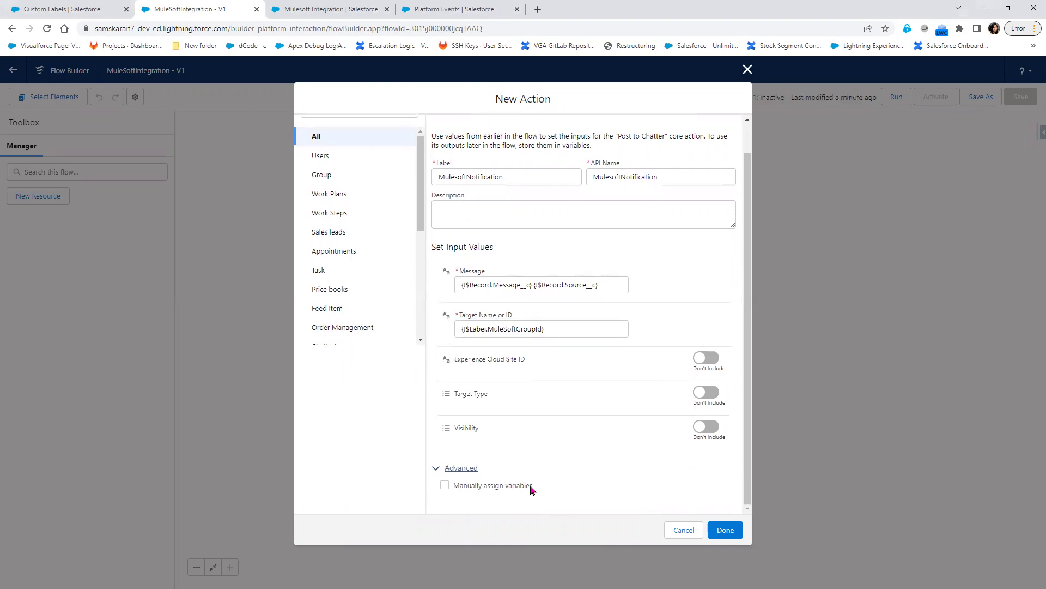
left_click(724, 530)
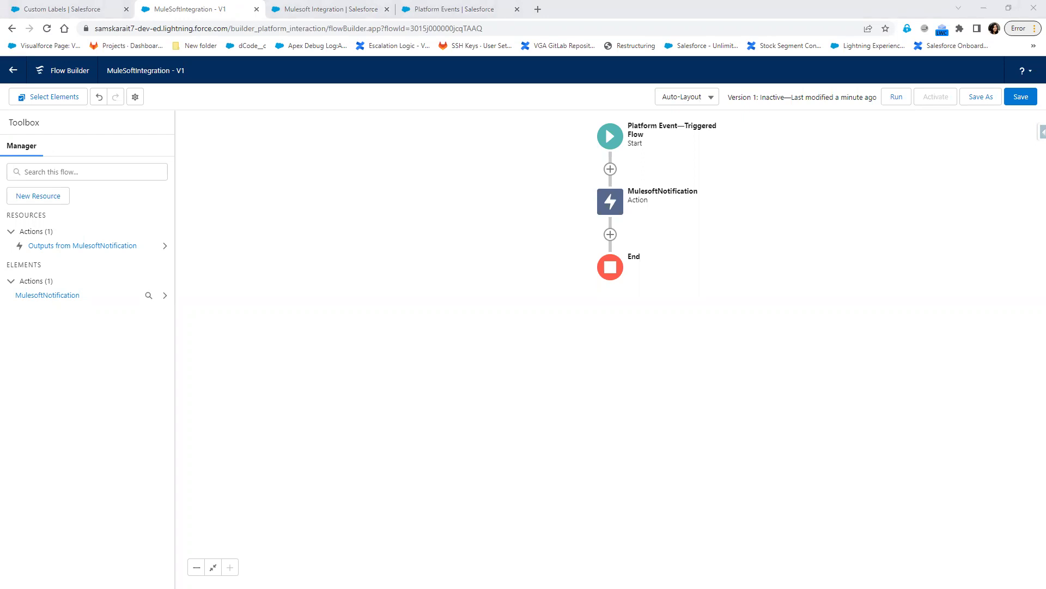
- Add a fault path to the MulesoftNotification action and start a new element on its fault branch
left_click(625, 211)
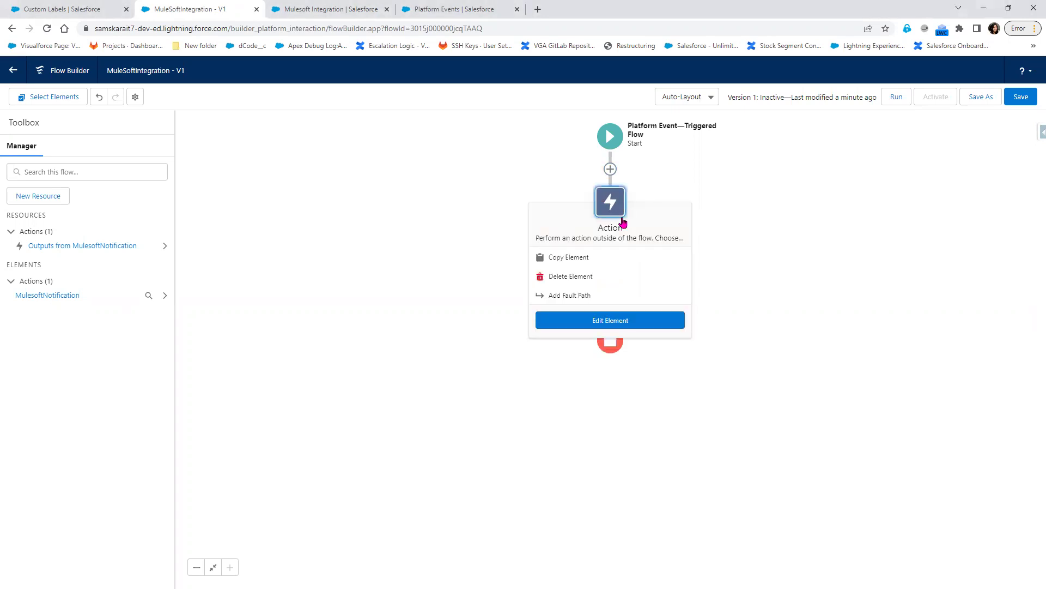
left_click(574, 296)
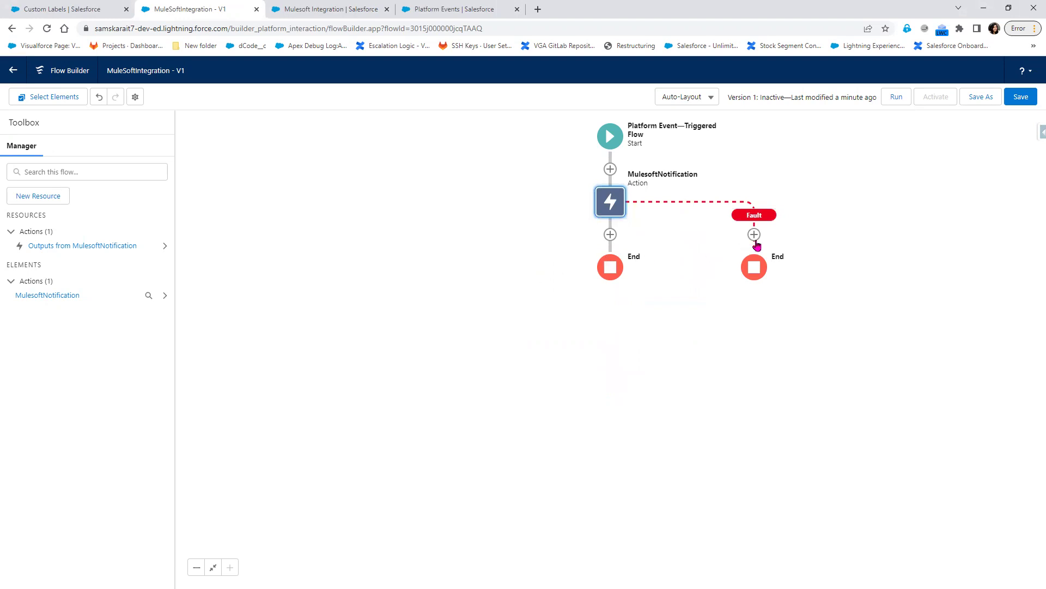
left_click(755, 235)
- Make the fault-branch element a Post to Chatter action labelled RetryNotification
left_click(753, 301)
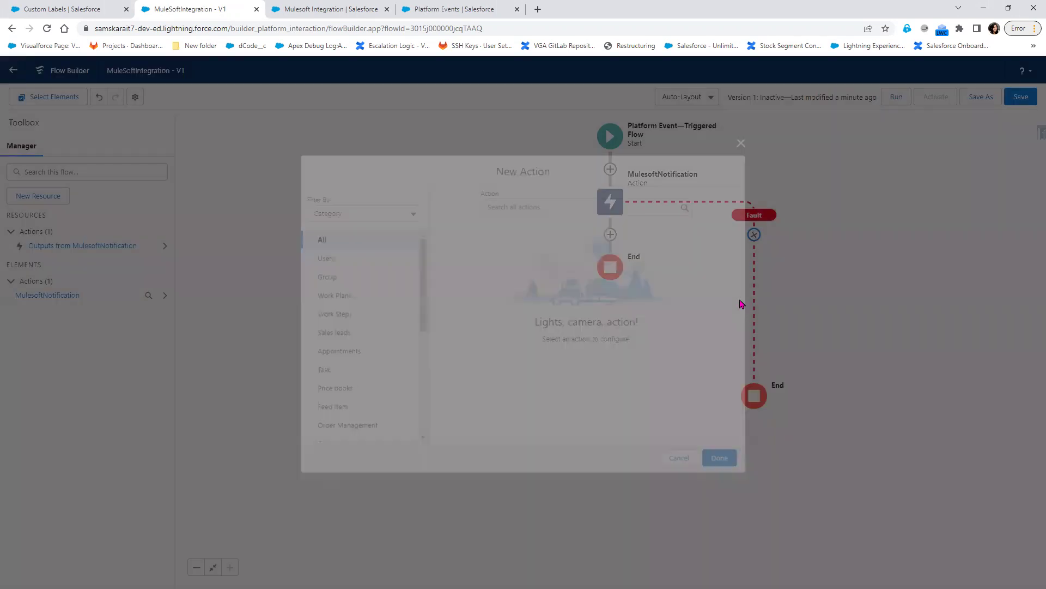
left_click(535, 205)
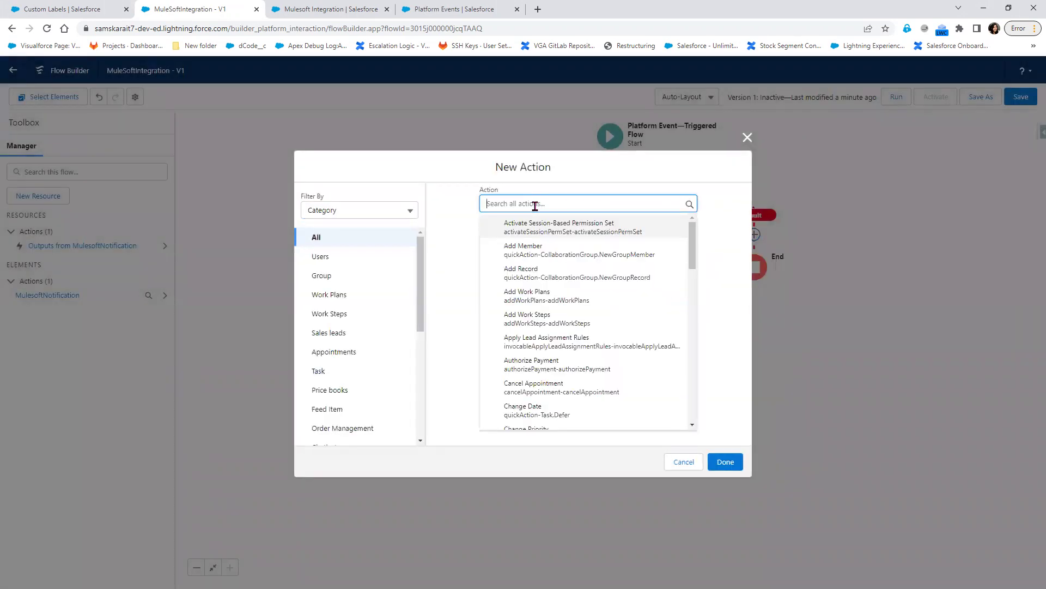
type("post")
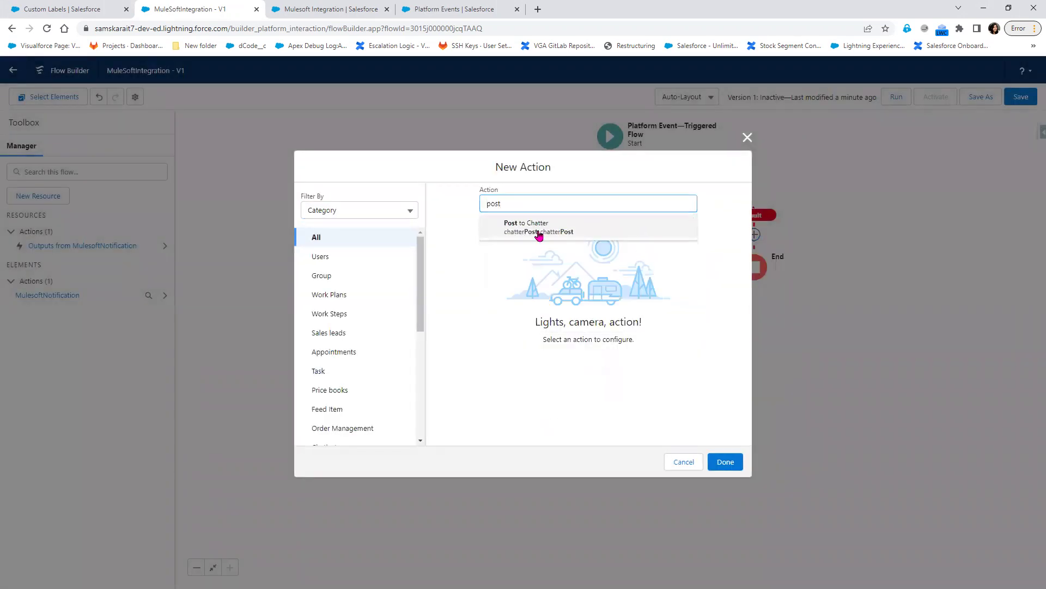
left_click(538, 228)
left_click(495, 209)
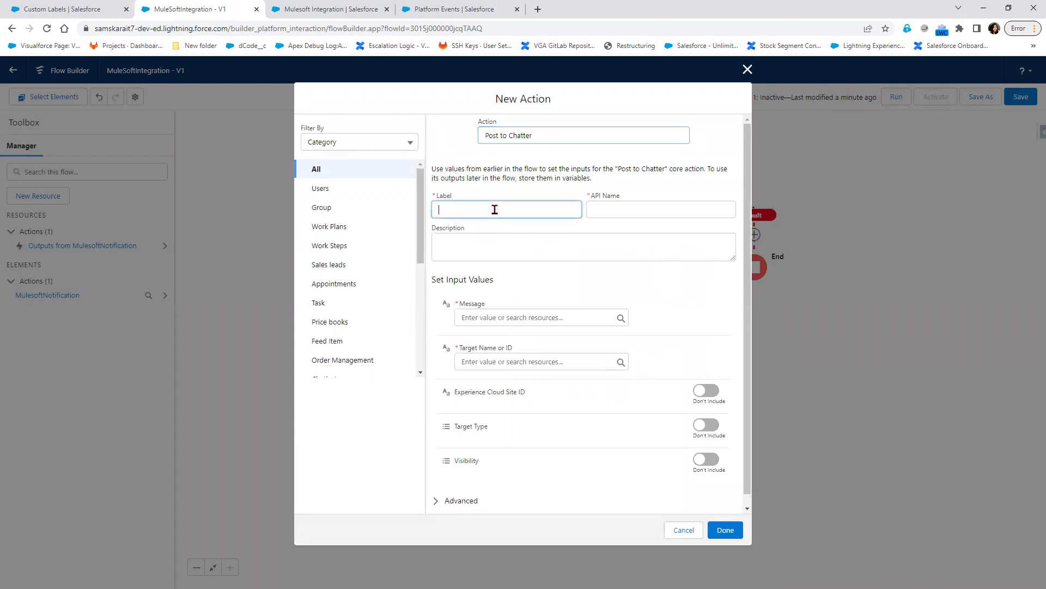
type("Retr")
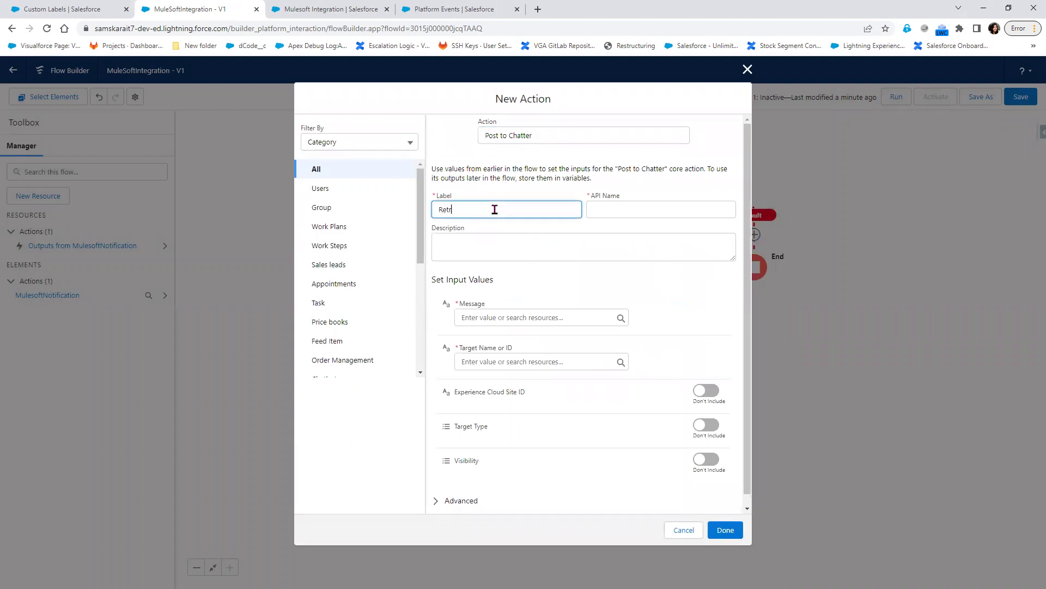
type("yNotification")
key("Tab")
key("Tab")
key("Tab")
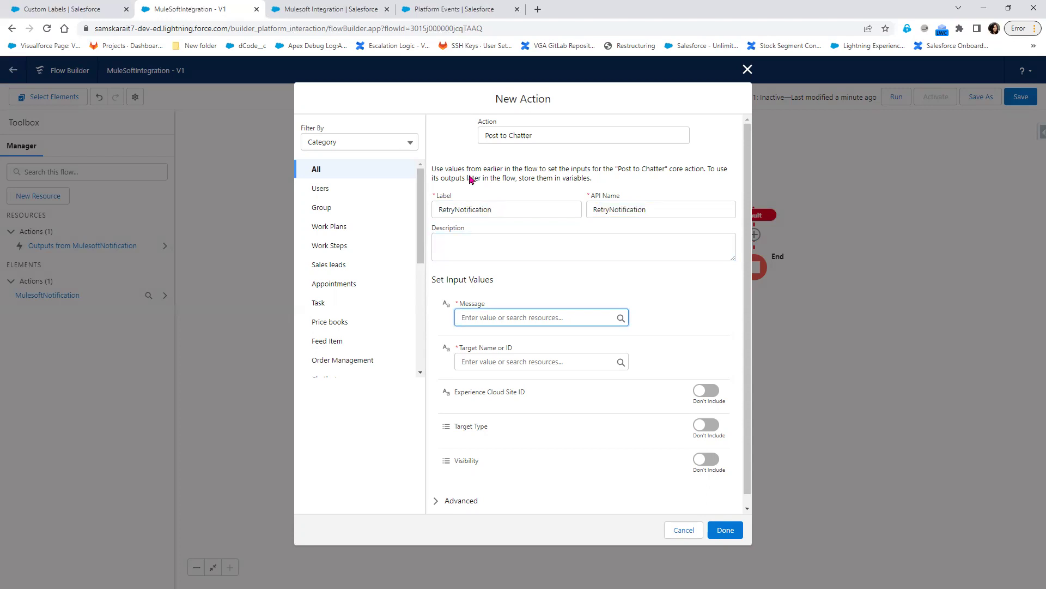
- Set the action's message to the event's {!$Record.Message__c} field
left_click(526, 317)
scroll(565, 496, "down", 5)
scroll(565, 496, "down", 1)
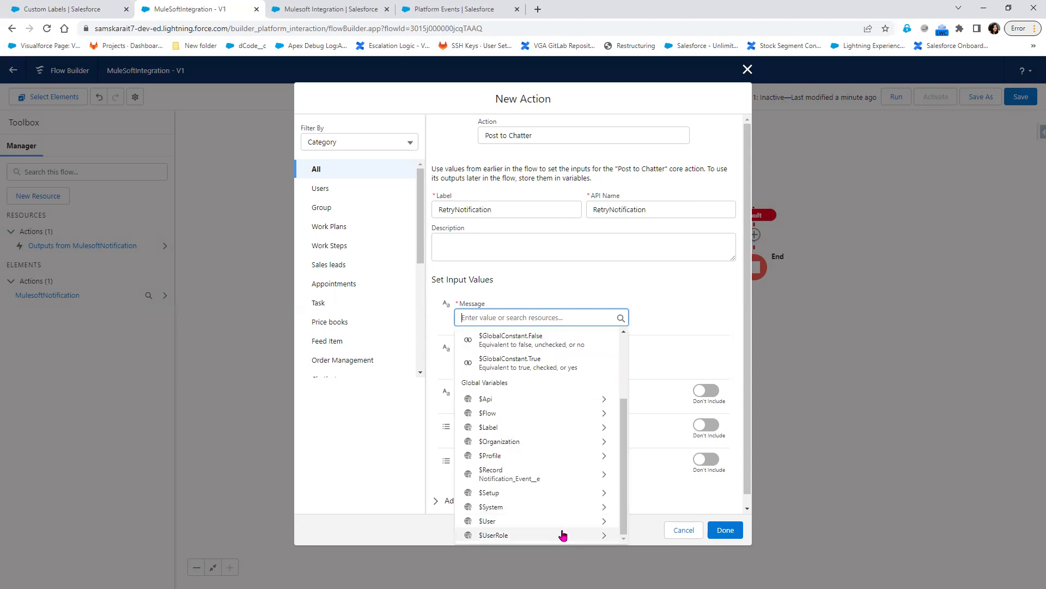
left_click(537, 474)
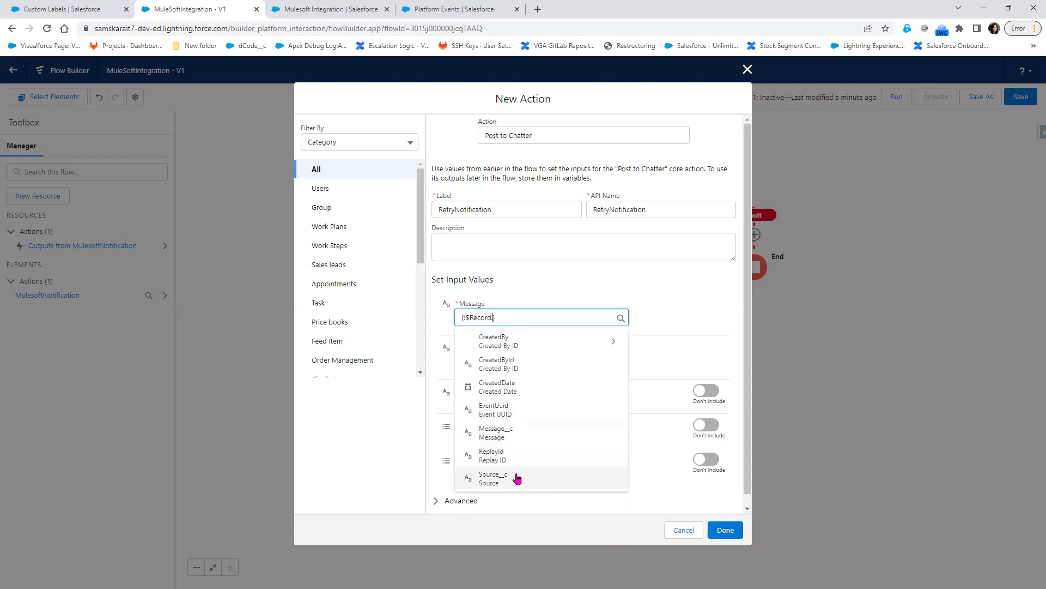
left_click(506, 435)
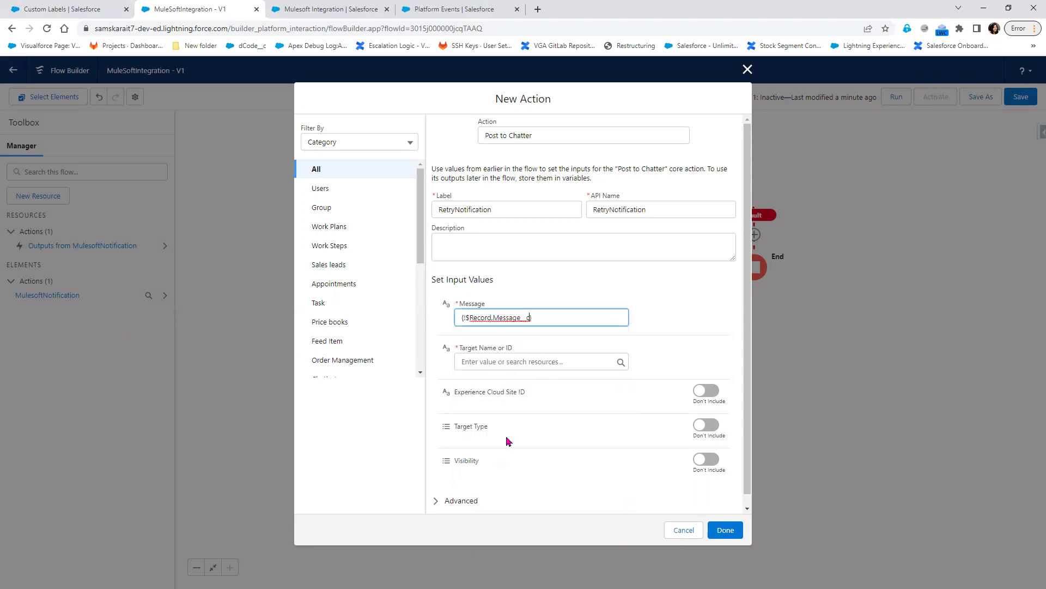
left_click(545, 316)
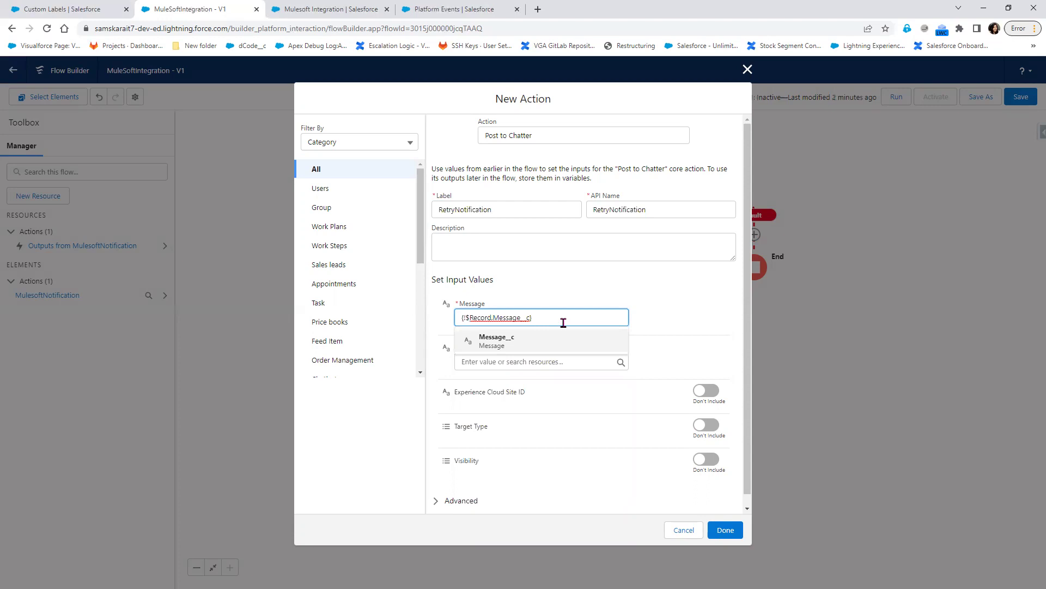
left_click_drag(536, 317, 437, 325)
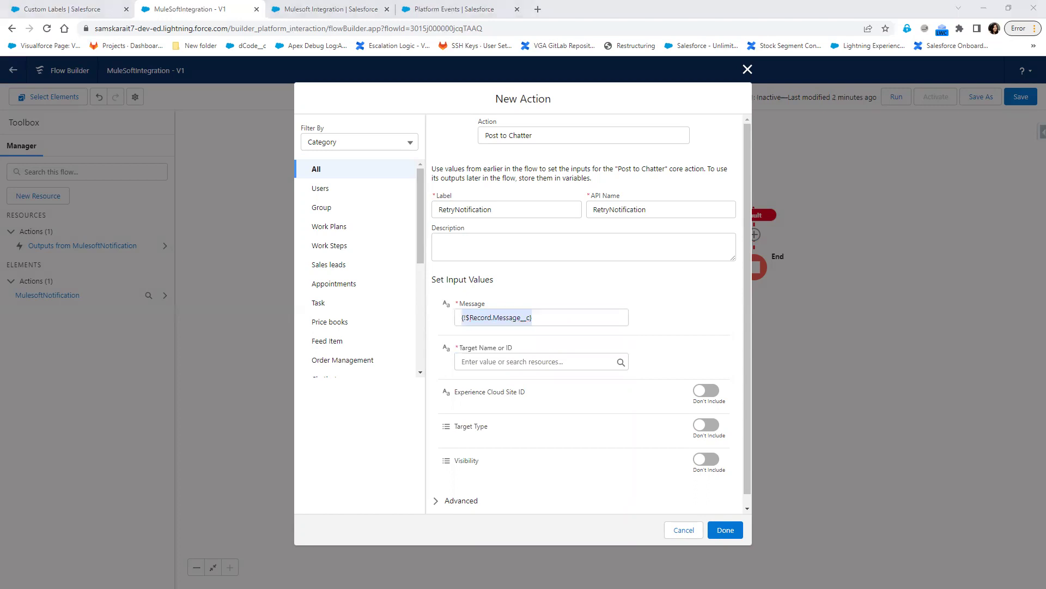
left_click(556, 317)
key("BackSpace")
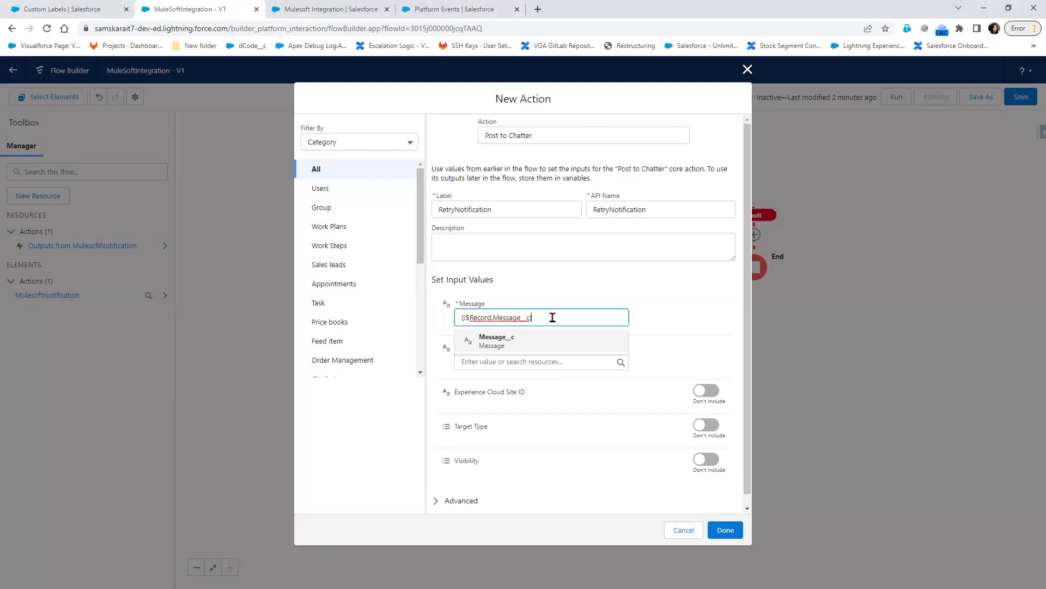
left_click(653, 306)
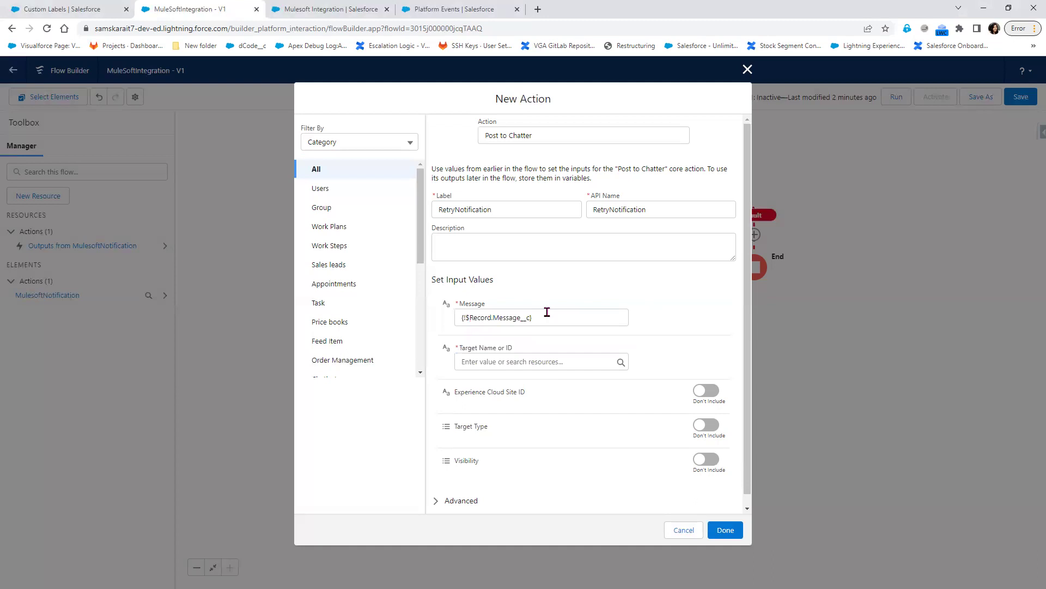
- Set the target to the {!$Label.MuleSoftGroupId} custom label and add the action
left_click(527, 362)
left_click(488, 572)
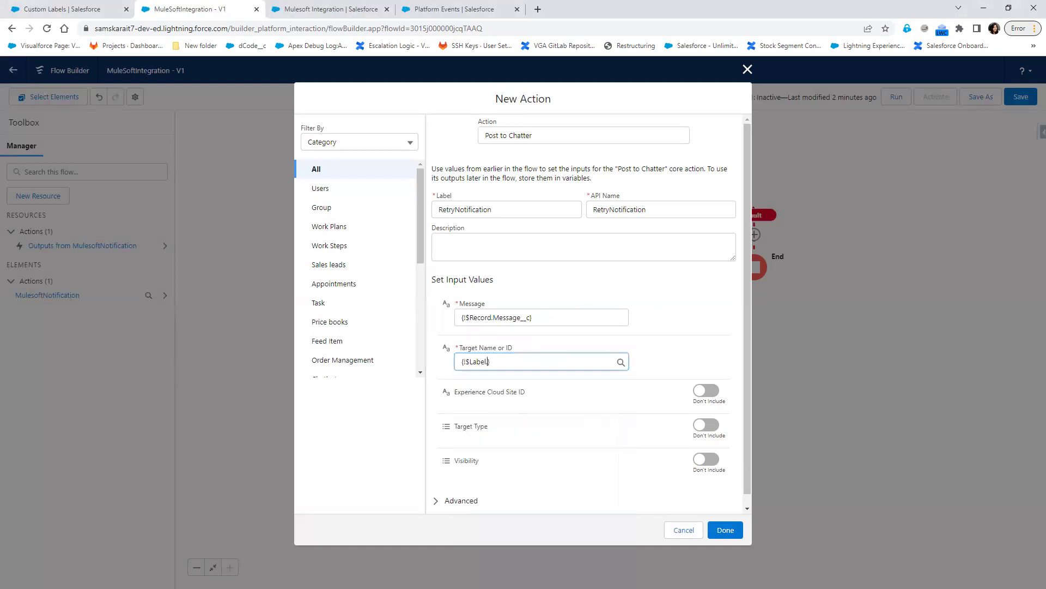
left_click(538, 416)
left_click(732, 531)
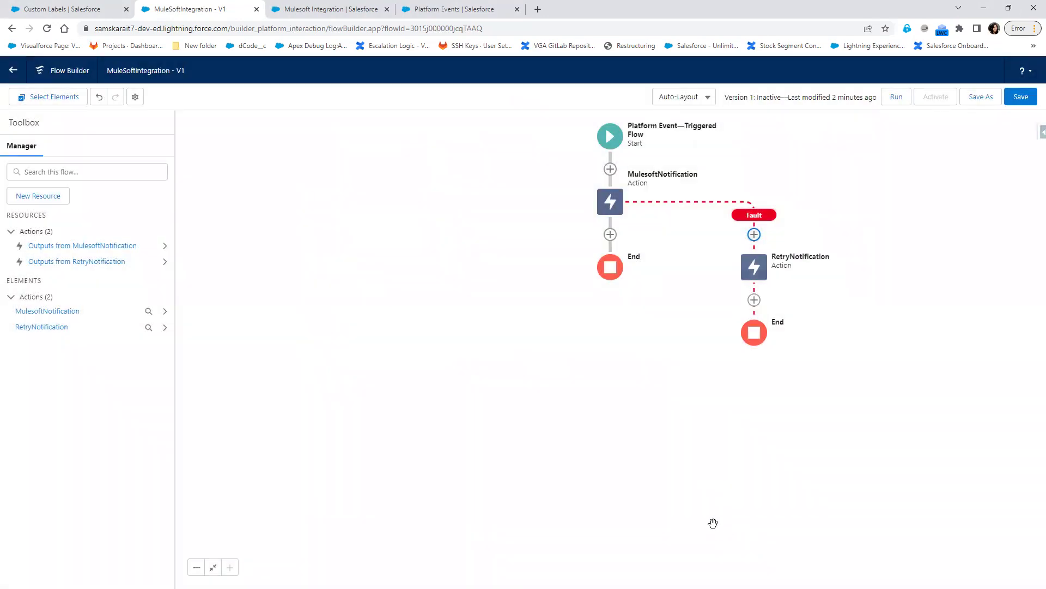
- Add a fault path to RetryNotification, then save and activate the flow as Version 1
left_click(752, 268)
left_click(750, 361)
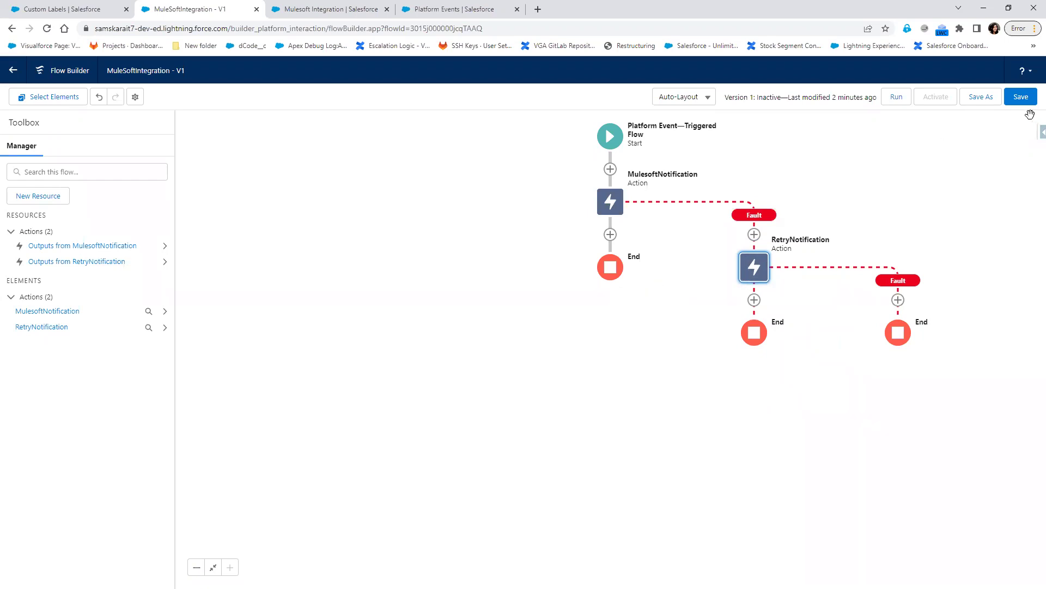
left_click(1018, 101)
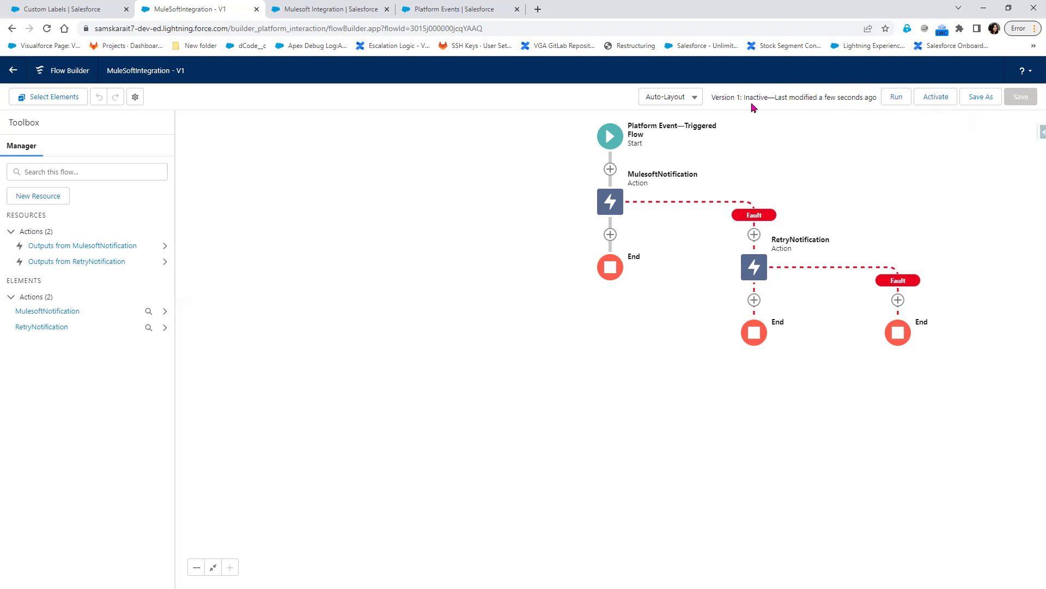
left_click(936, 98)
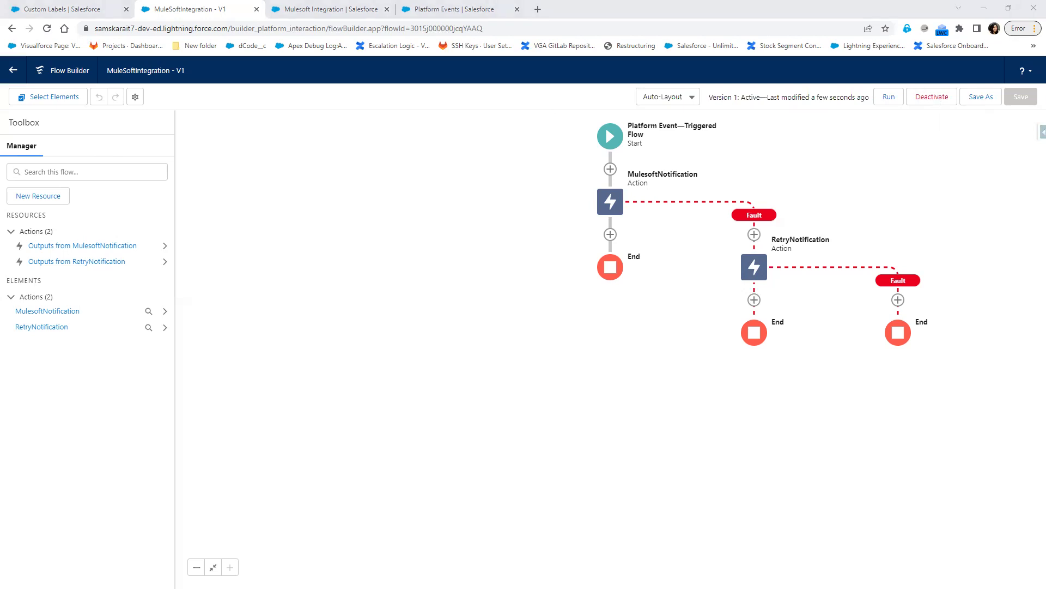
left_click(435, 5)
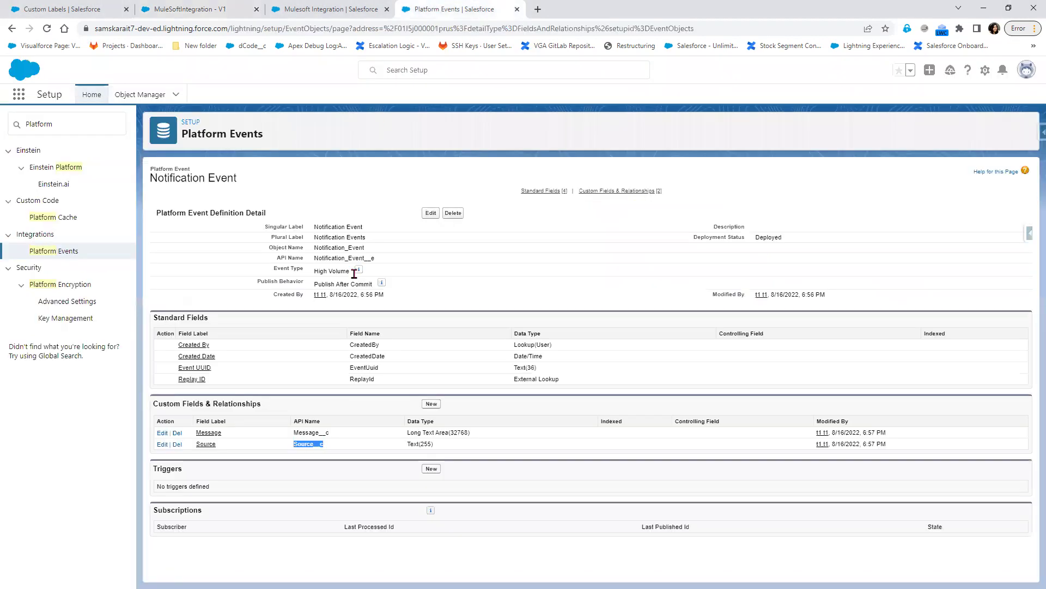
- Copy the Notification_Event__e API name from the platform event page
double_click(339, 256)
right_click(339, 256)
left_click(368, 266)
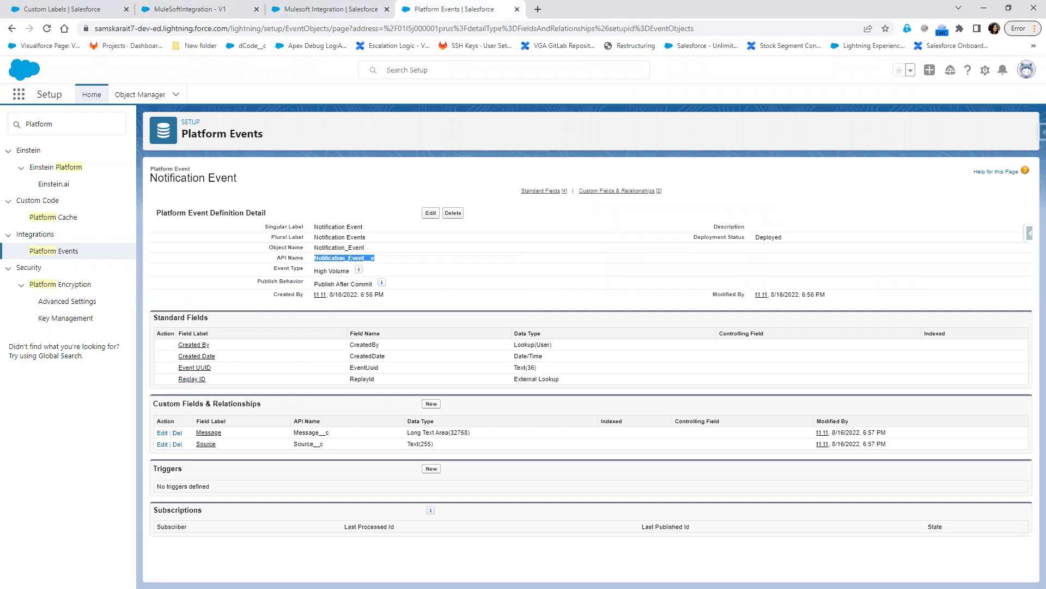
key("alt+Tab")
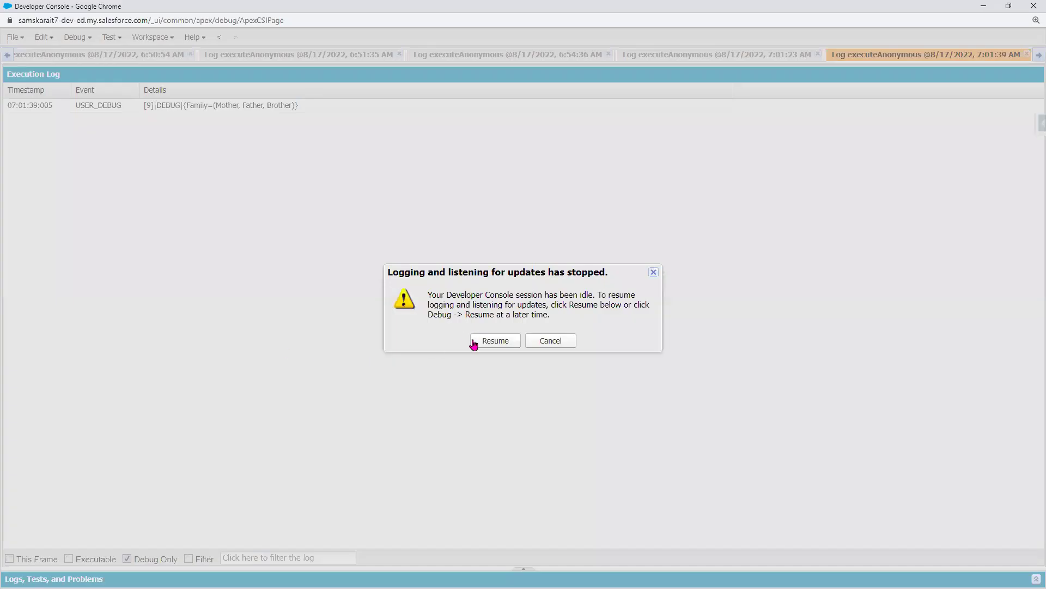
- Resume logging in Developer Console and close all the old execution log tabs
left_click(473, 342)
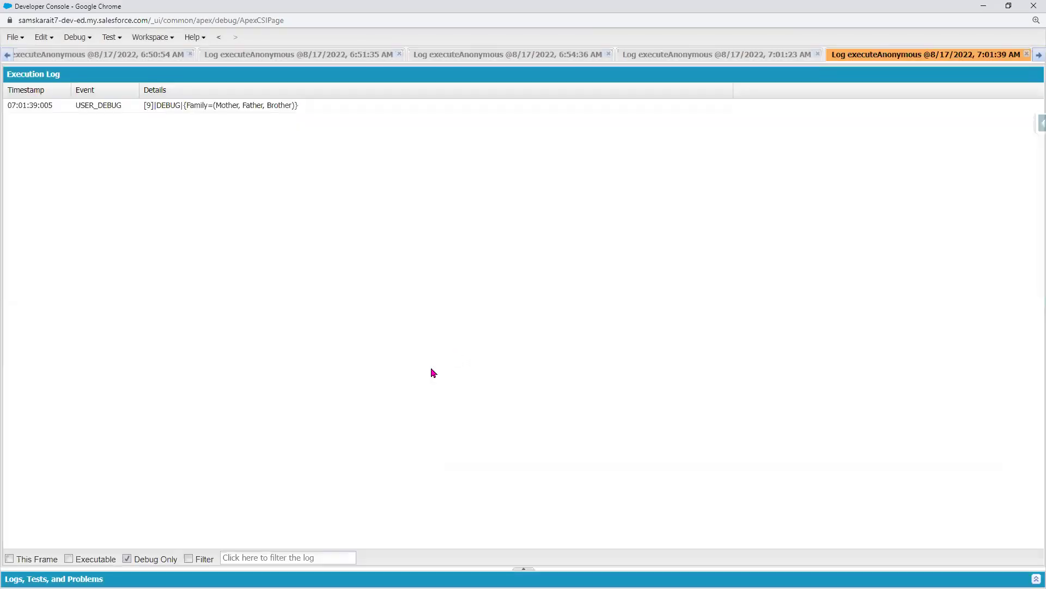
left_click(1026, 55)
left_click(1026, 55)
left_click(1026, 54)
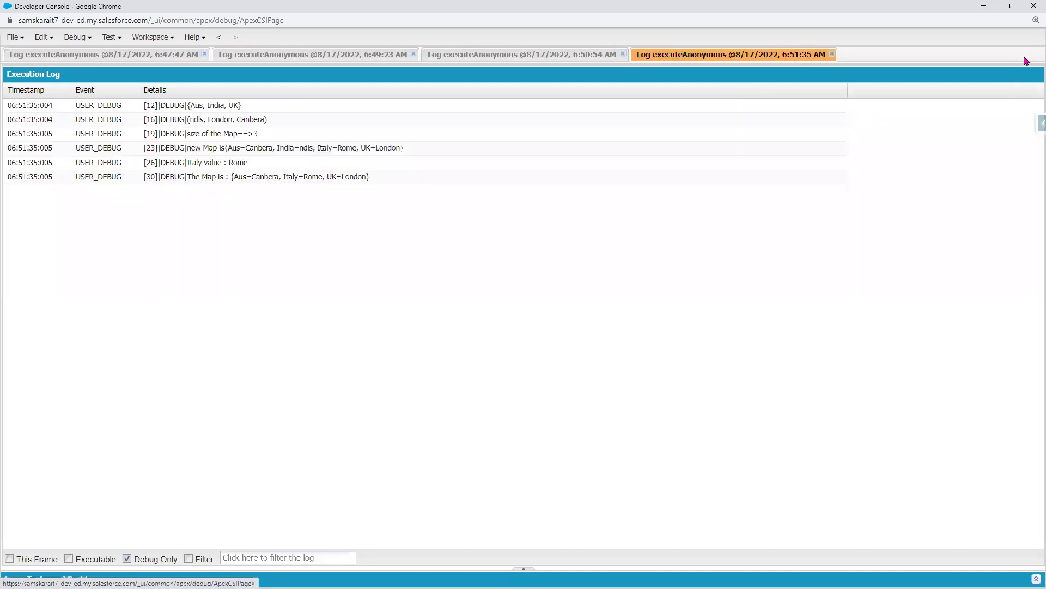
left_click(834, 54)
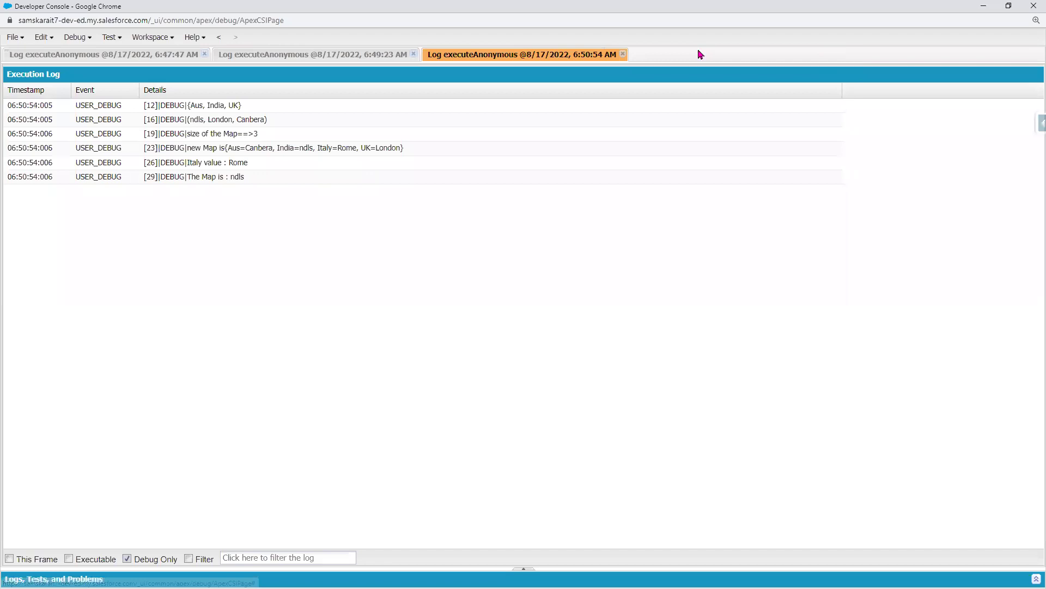
left_click(623, 55)
left_click(414, 55)
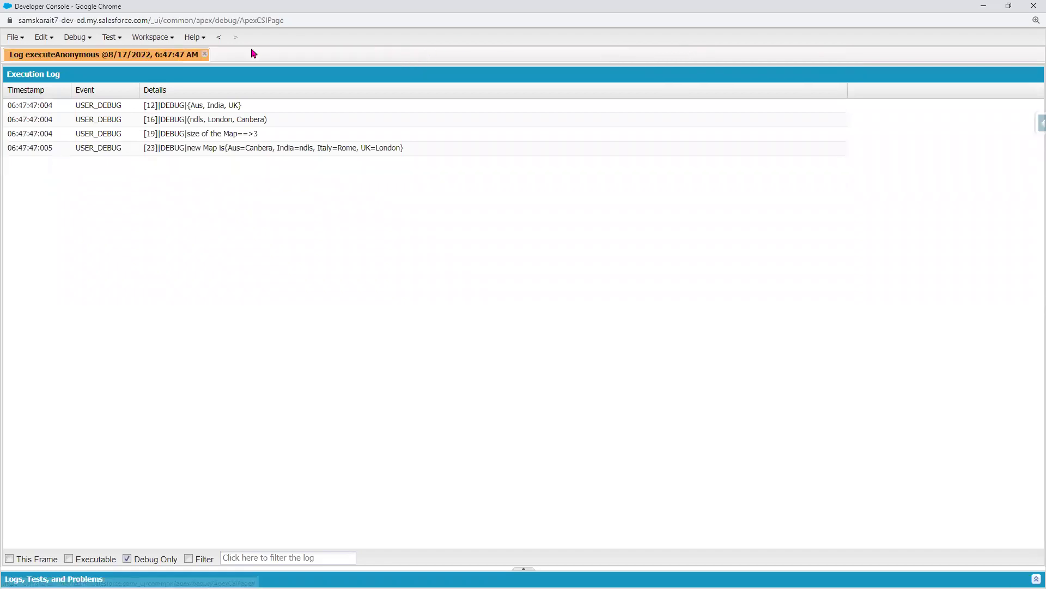
left_click(205, 54)
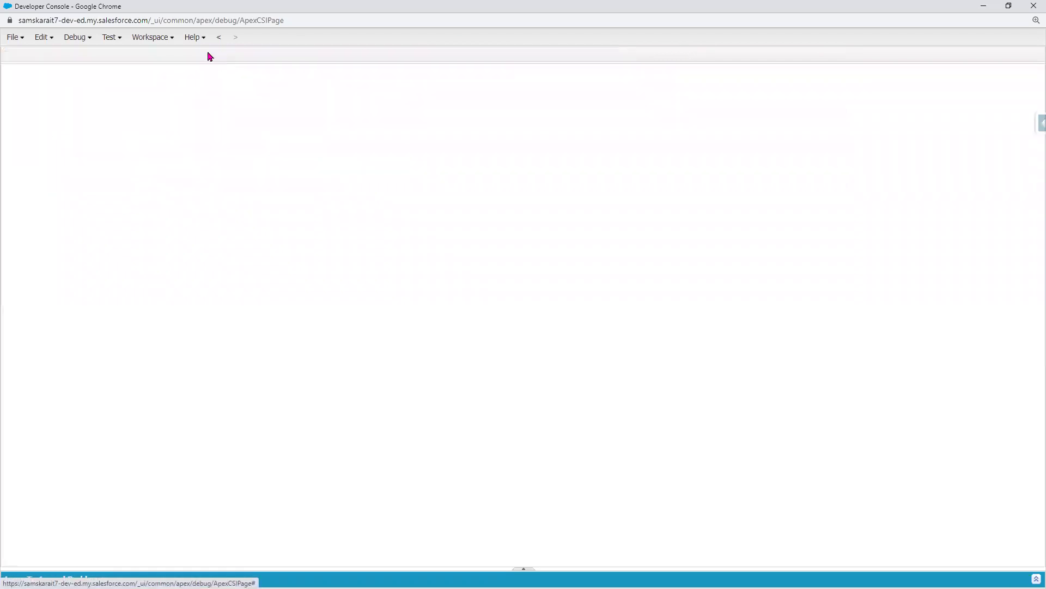
- Open the Execute Anonymous window and place the caret below the existing code
left_click(83, 38)
left_click(84, 57)
left_click(400, 350)
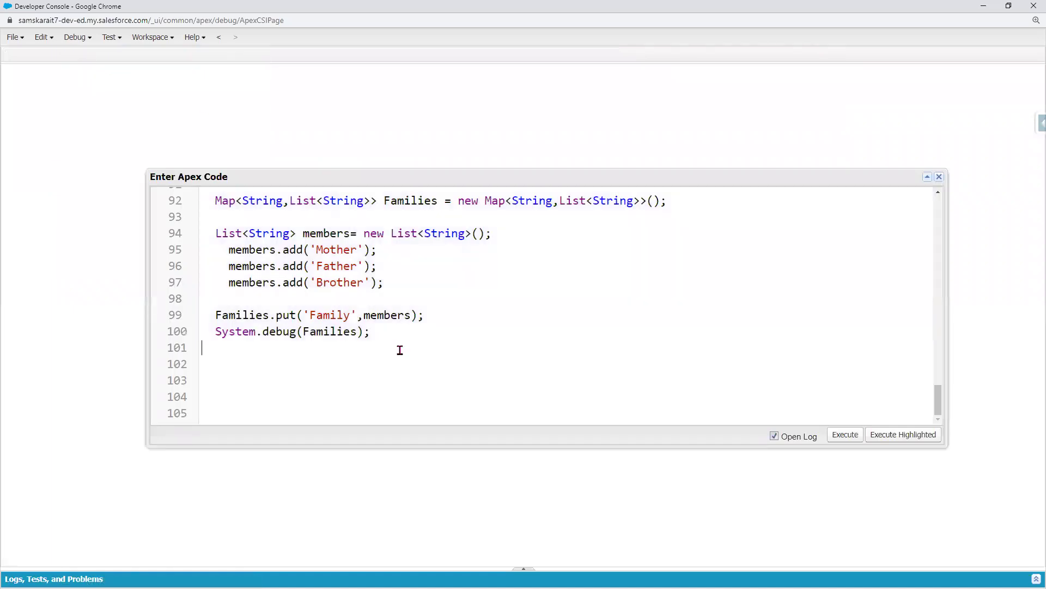
- Add two //****** comment separator lines at line 104 with a blank line between
key("Return")
key("Return")
key("Return")
key("Return")
key("Return")
key("Return")
key("Return")
key("Return")
key("Return")
key("Return")
key("Return")
key("Return")
key("Return")
key("Return")
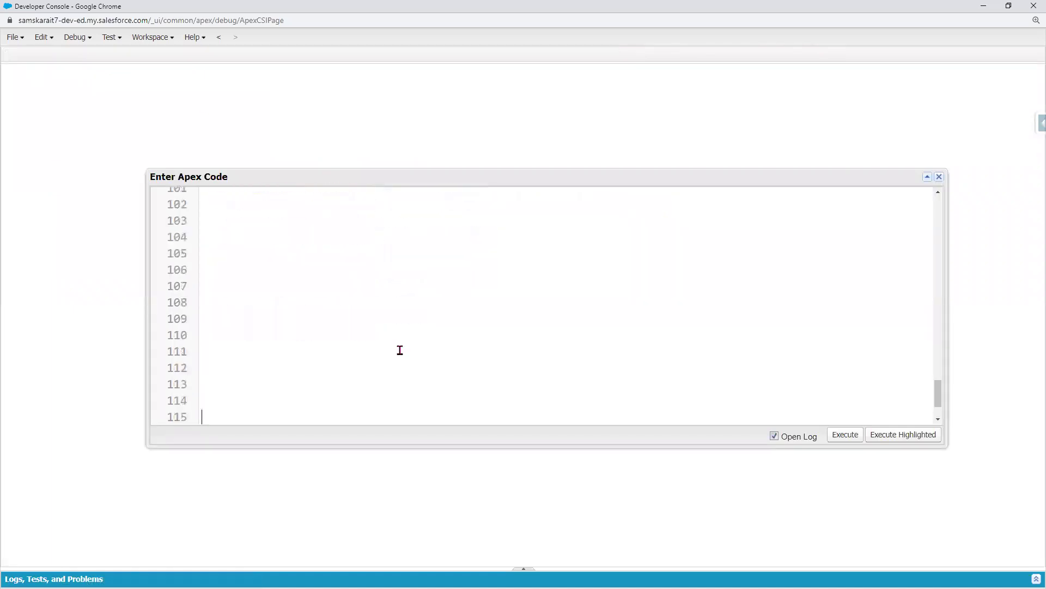
left_click(232, 229)
type("//***************************************")
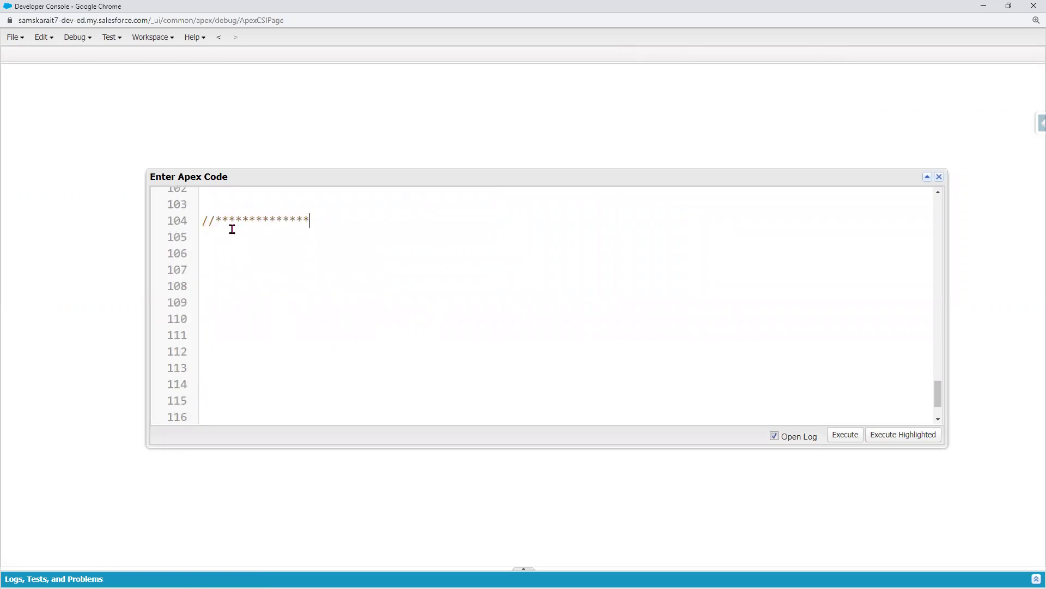
key("Return")
key("Return")
key("Return")
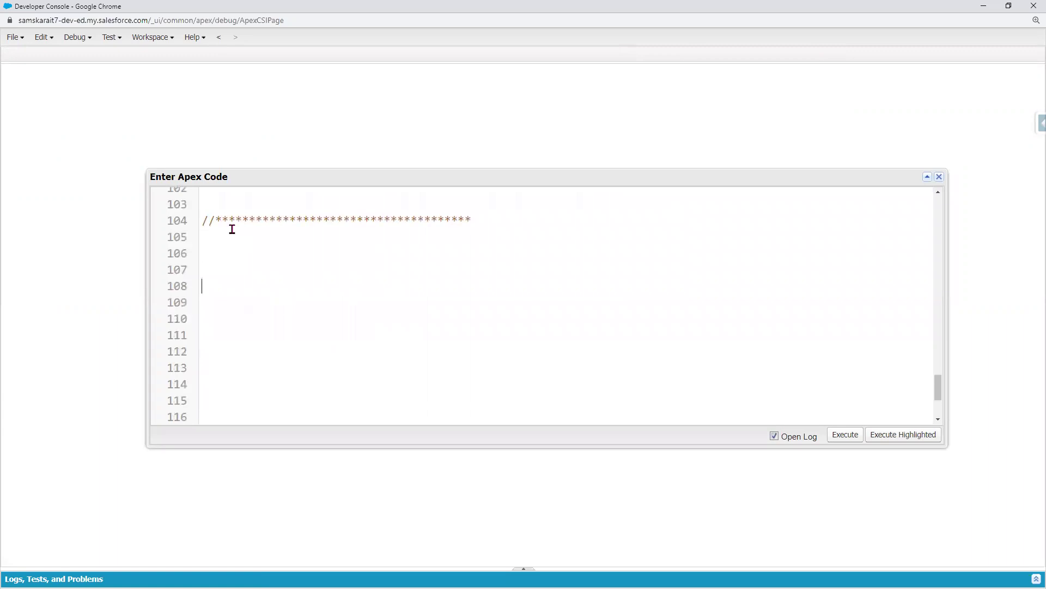
type("//**************************************")
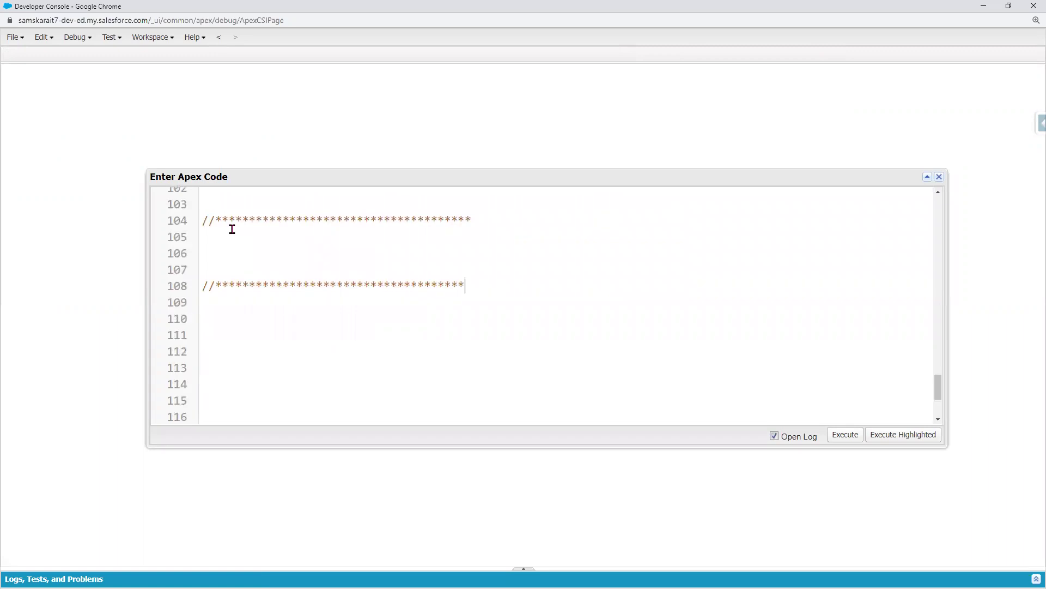
- Write Notification_Event__e event= new Notification_Event__e(); between the separators using the copied API name
left_click(987, 7)
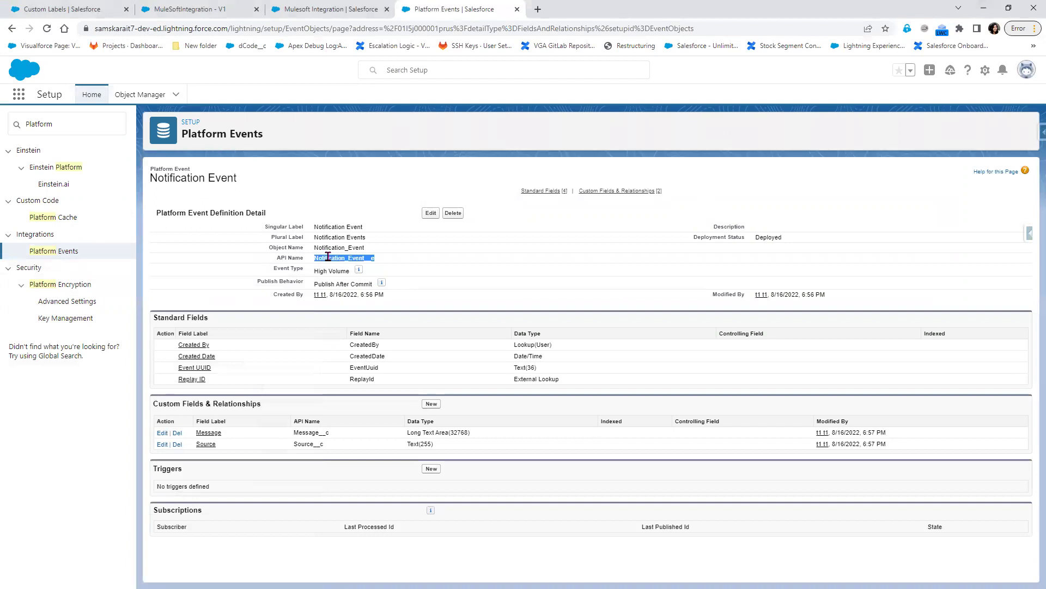
right_click(327, 257)
left_click(392, 263)
key("alt+Tab")
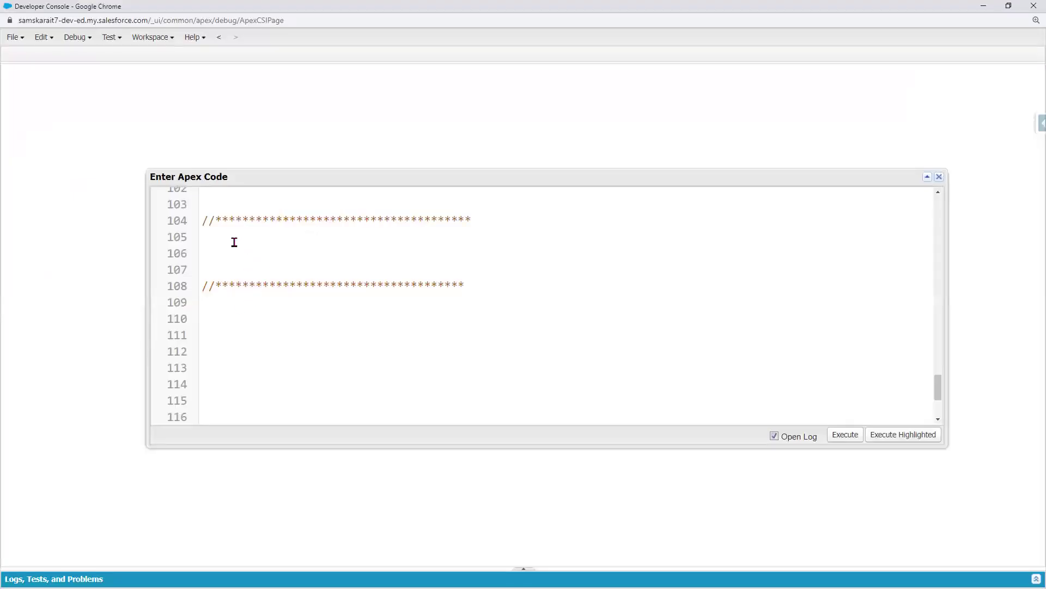
key("ctrl+v")
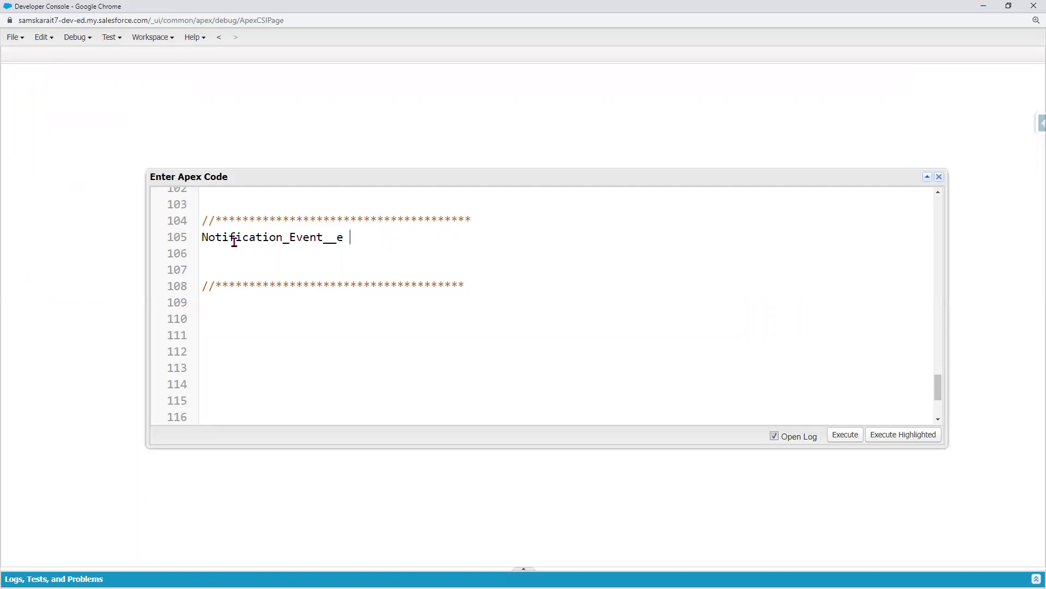
type("event= new")
key("ctrl+v")
type("()")
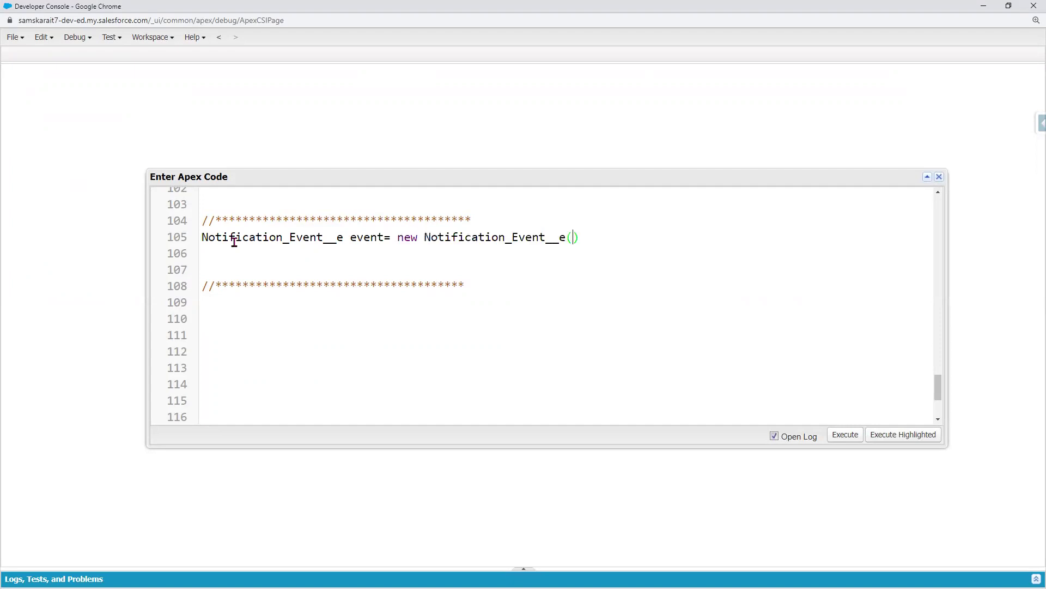
type(";")
key("Return")
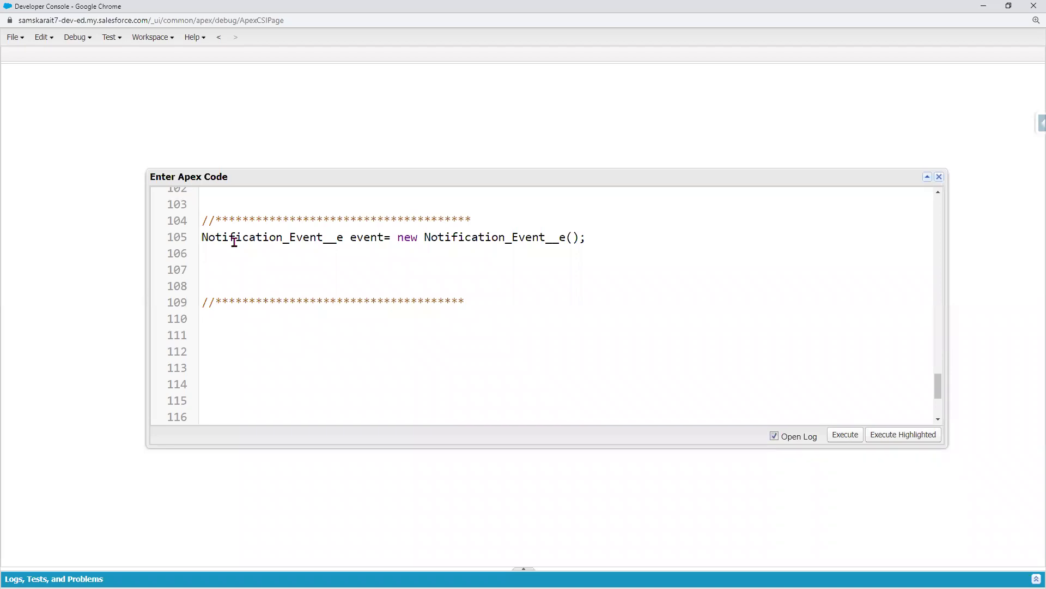
- Insert an empty line above the comment block for new code
scroll(215, 251, "up", 2)
left_click(213, 296)
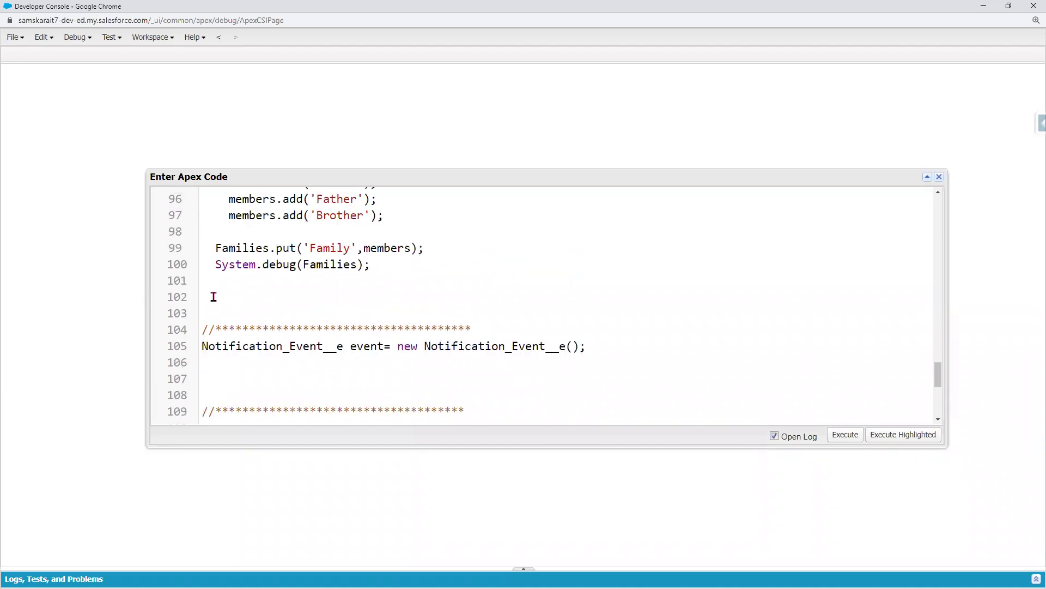
key("Return")
key("Return")
- Type Account insert code creating acc with a Name, an Email value and an insert statement
type("A")
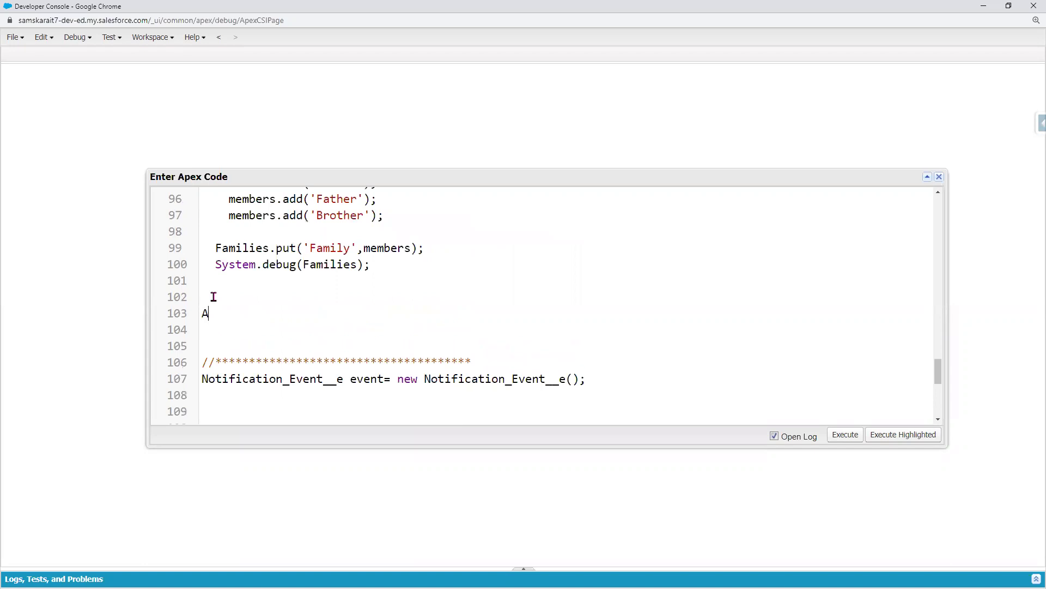
type("ccount acc= new Account()")
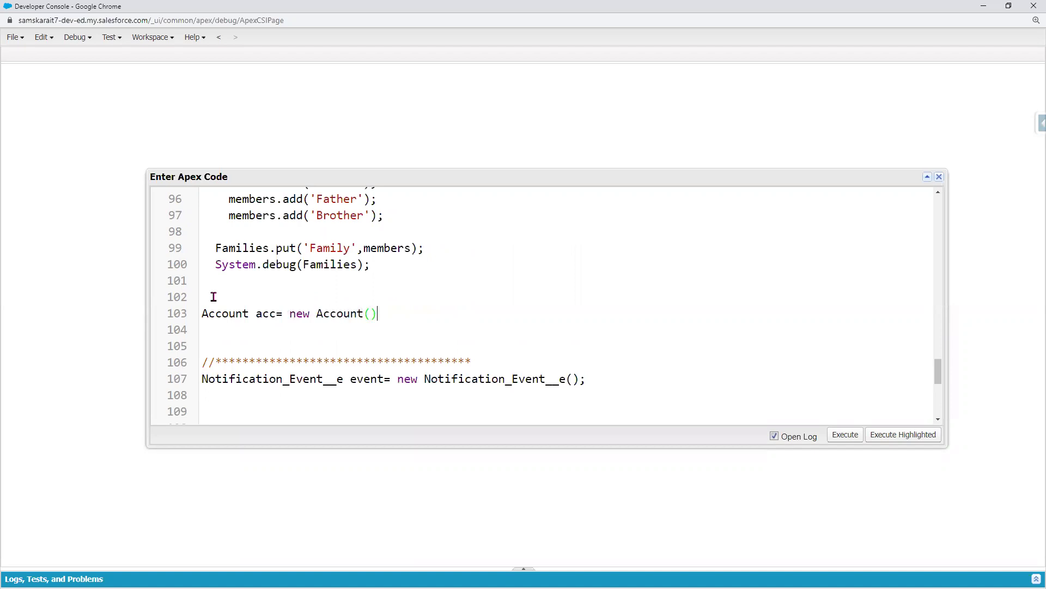
type(";")
key("Return")
type("ac")
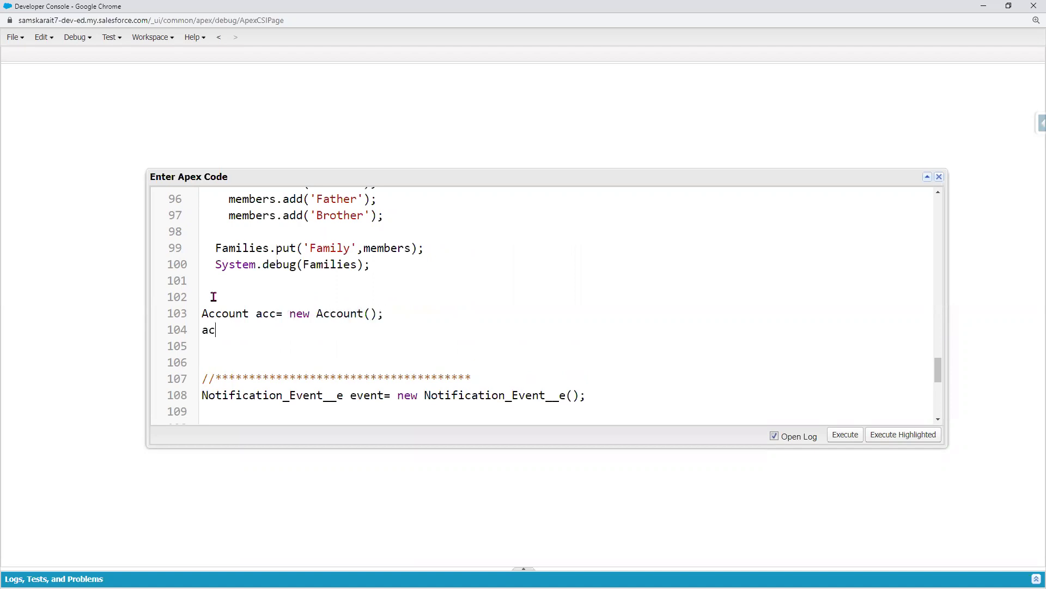
type("c.Name='Sam';")
key("Return")
type("acc.ph")
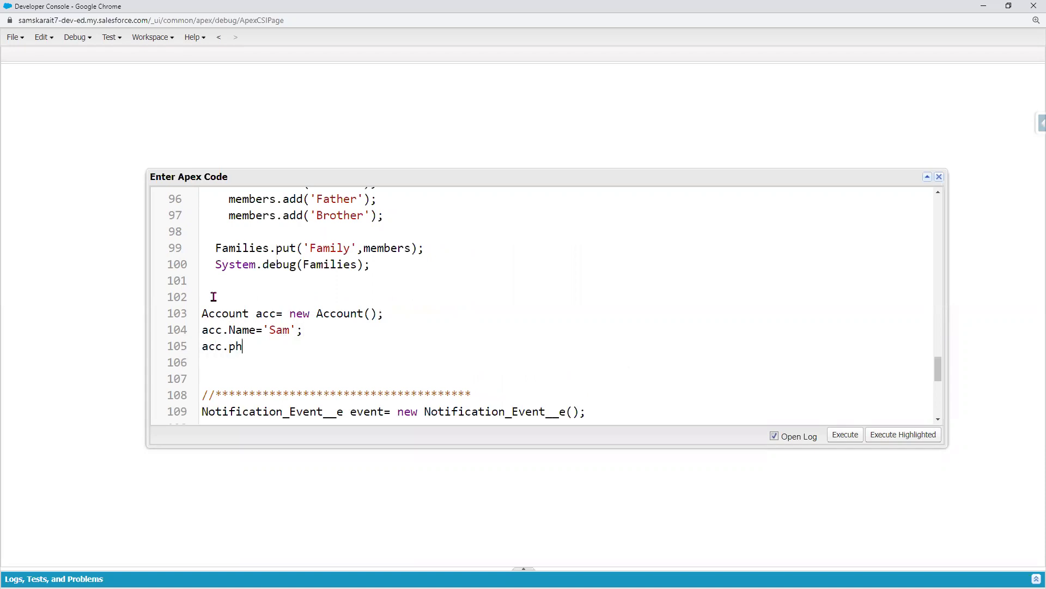
type("one=")
key("BackSpace")
key("BackSpace")
key("BackSpace")
key("BackSpace")
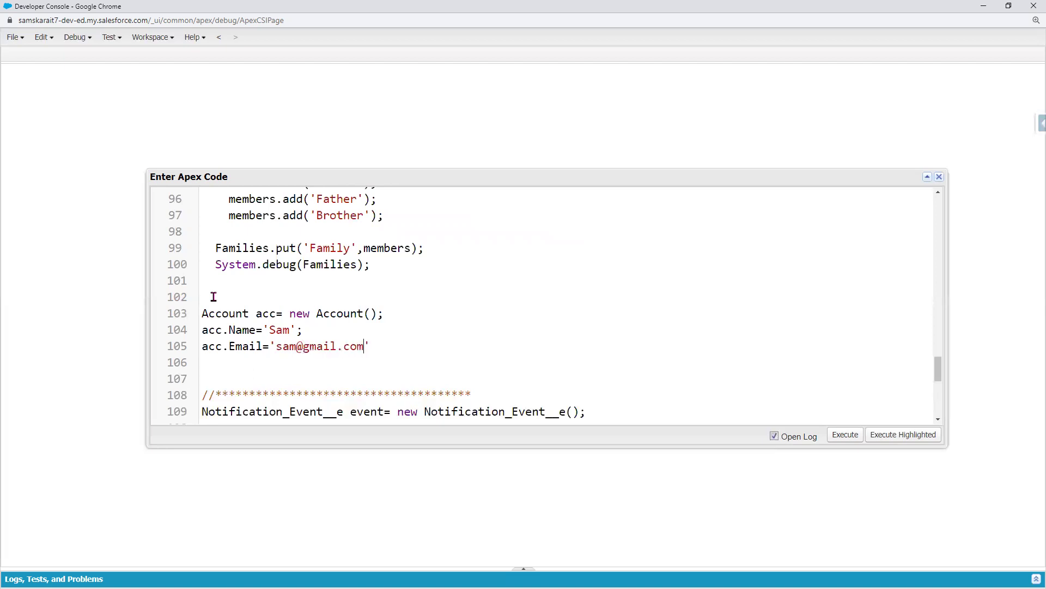
key("Return")
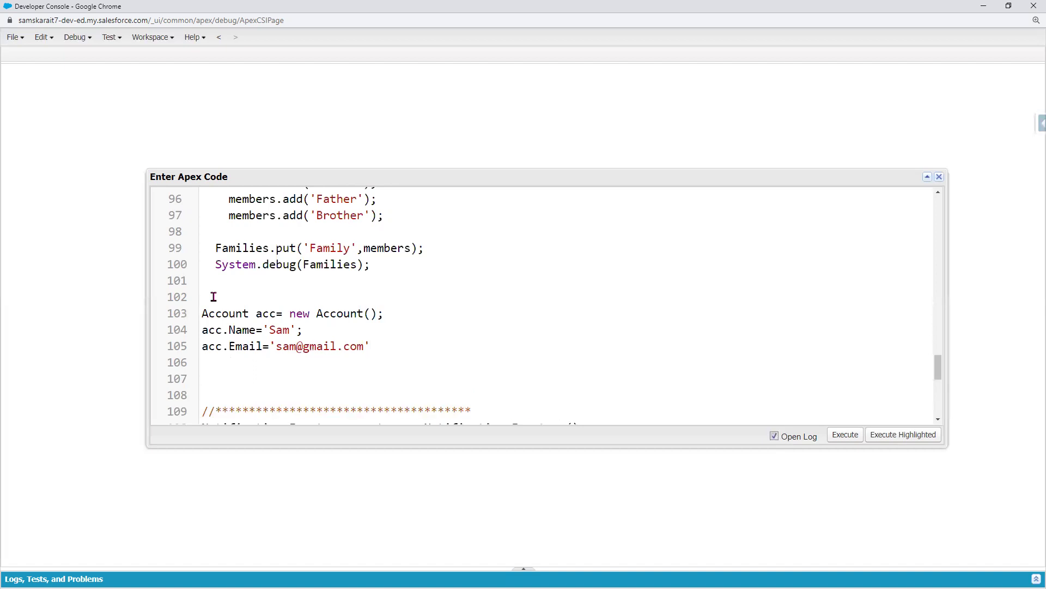
left_click(426, 350)
type(";")
key("Return")
type("insert")
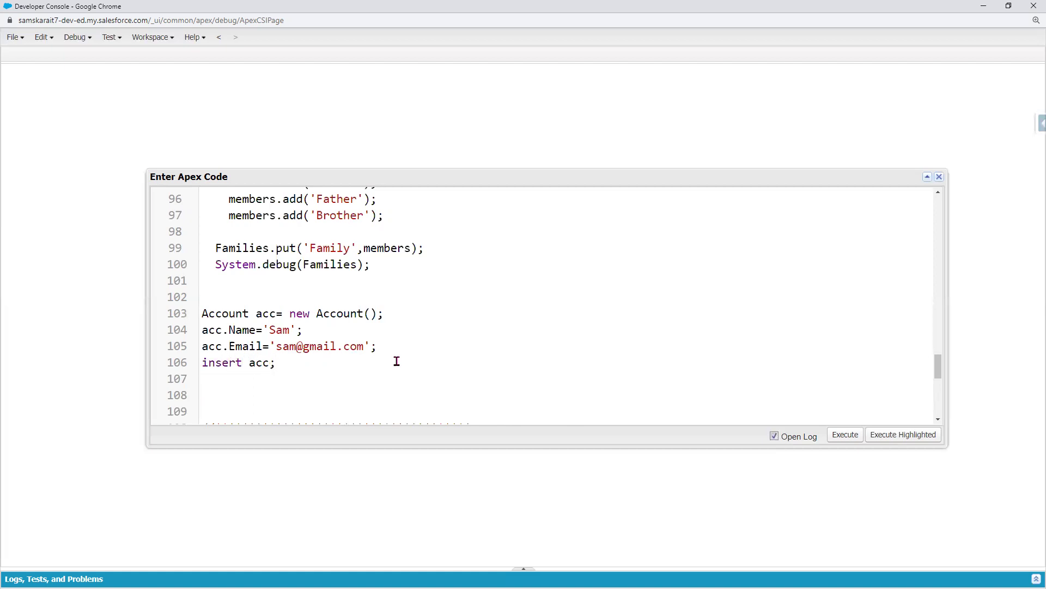
- Execute lines 103–106, dismiss the 'Variable does not exist: Email' error, and minimize the console
left_click_drag(305, 363, 163, 314)
left_click(902, 436)
left_click(523, 336)
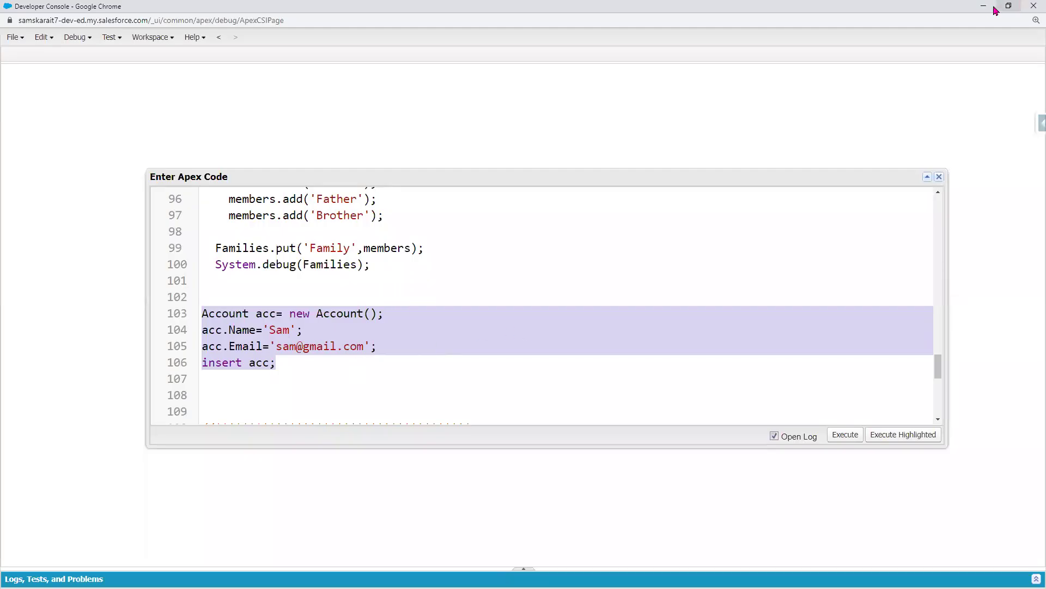
left_click(984, 7)
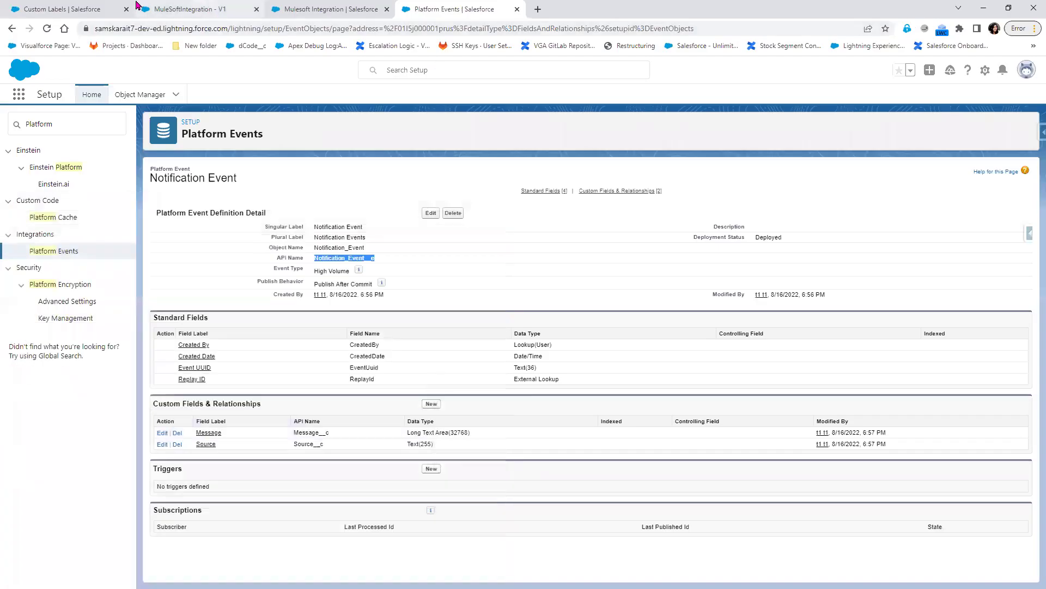
left_click(87, 6)
- Open Object Manager and the Accounts list in new browser tabs
right_click(136, 93)
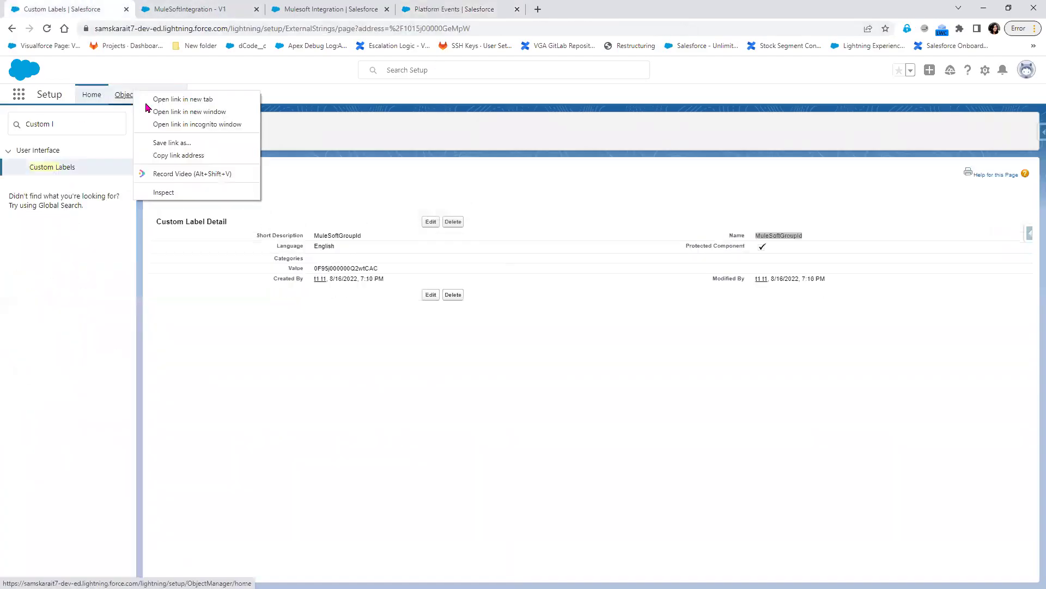
left_click(164, 99)
left_click(333, 8)
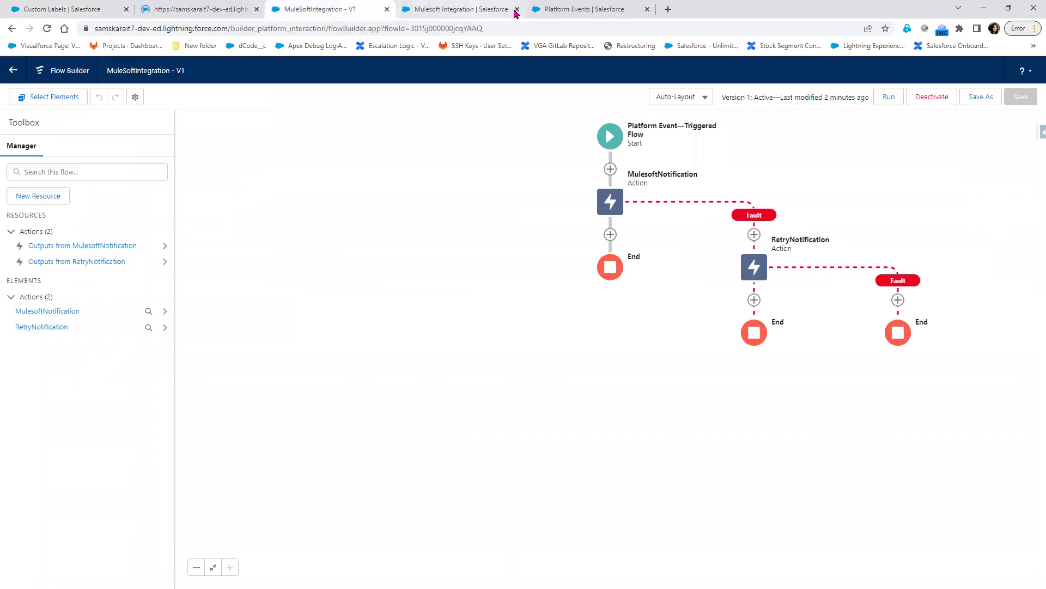
left_click(535, 8)
left_click(475, 9)
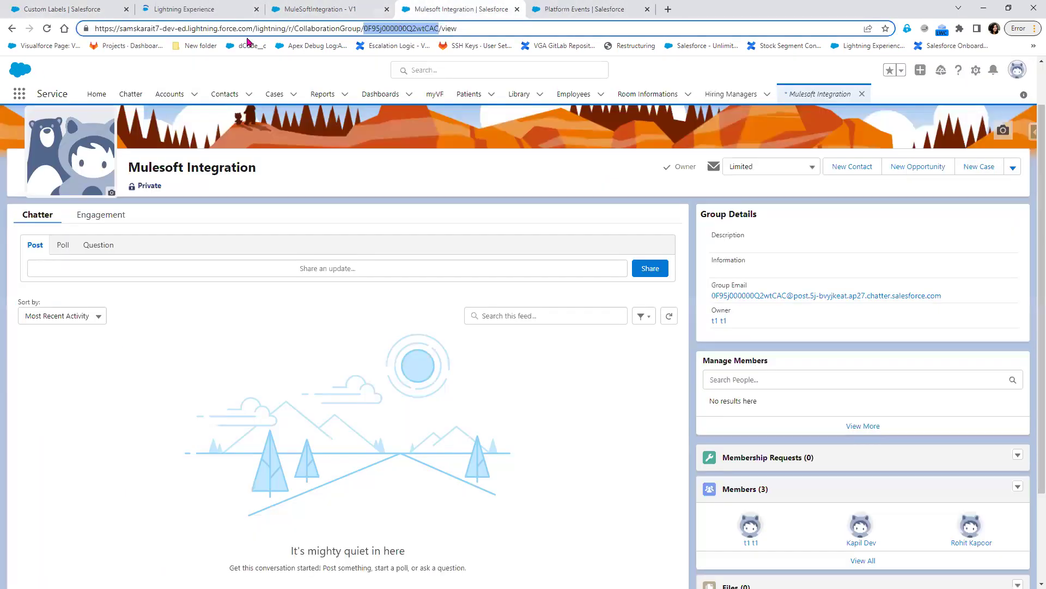
right_click(156, 97)
left_click(180, 103)
left_click(576, 10)
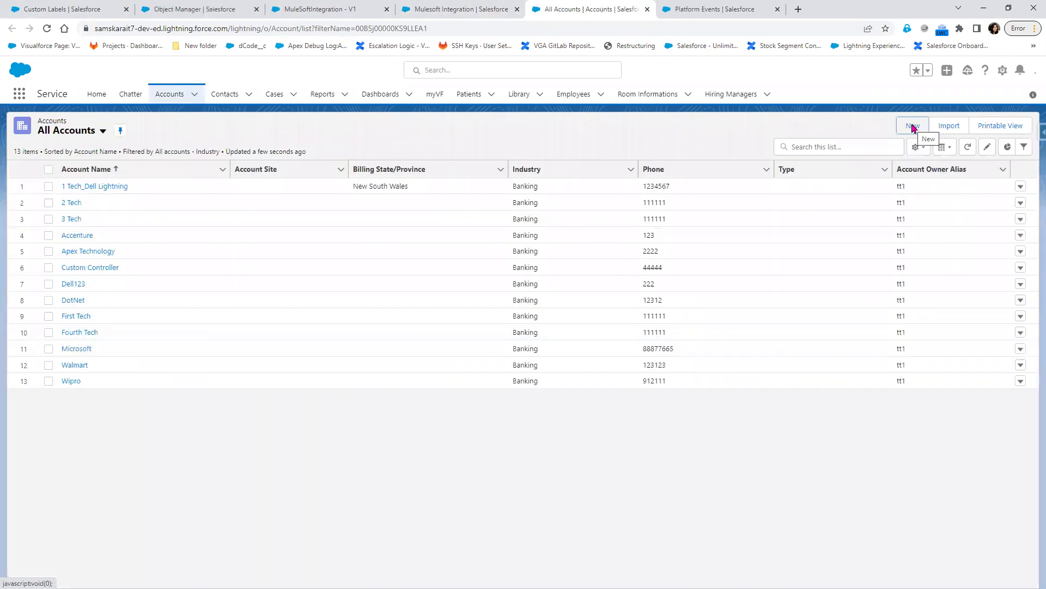
- Check the Industry picklist values on a new account form, then cancel without saving
left_click(914, 127)
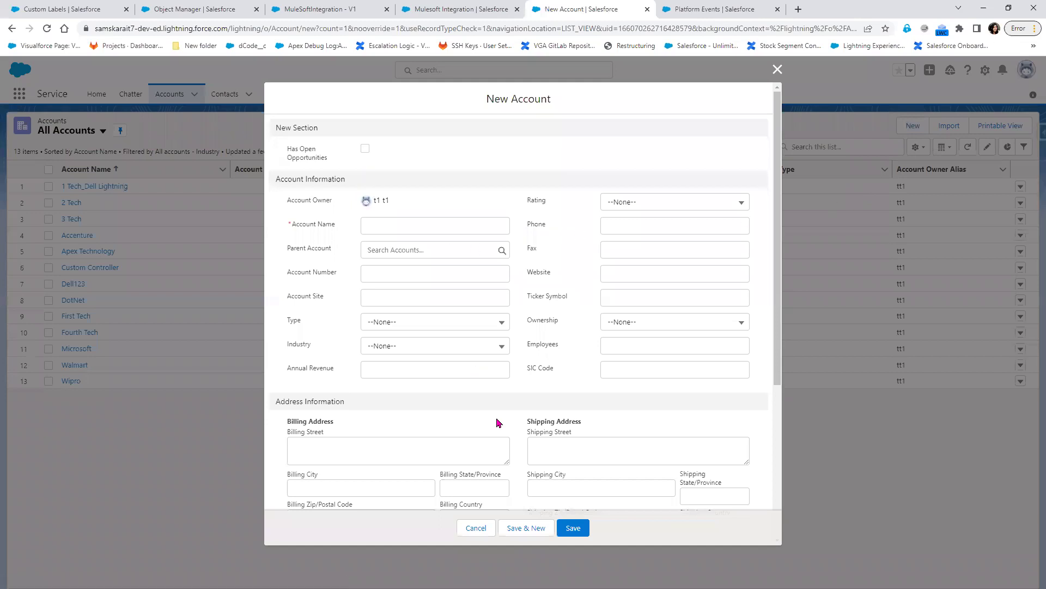
scroll(512, 439, "down", 5)
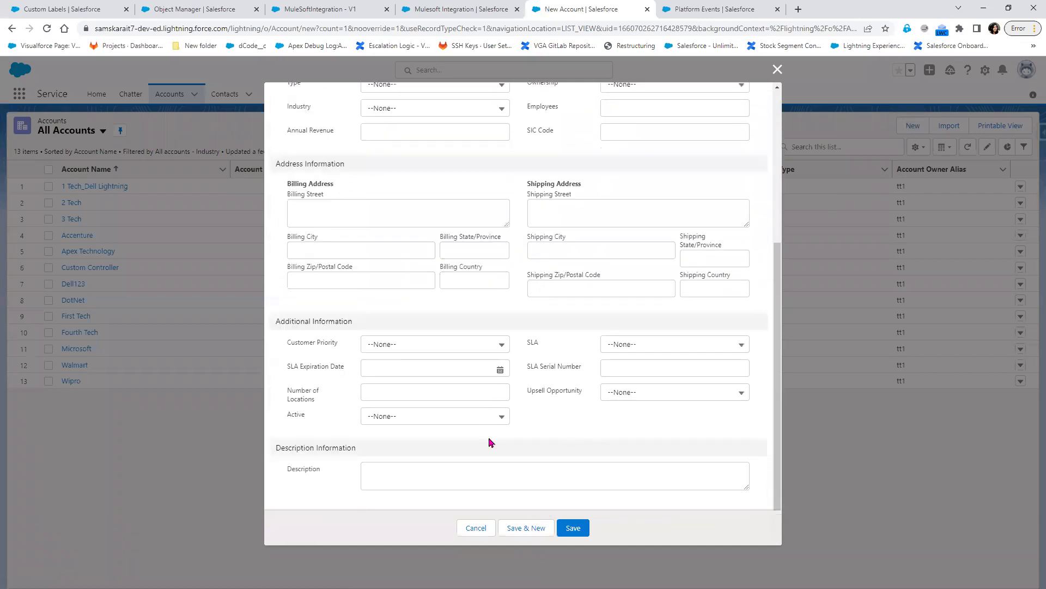
scroll(490, 442, "up", 5)
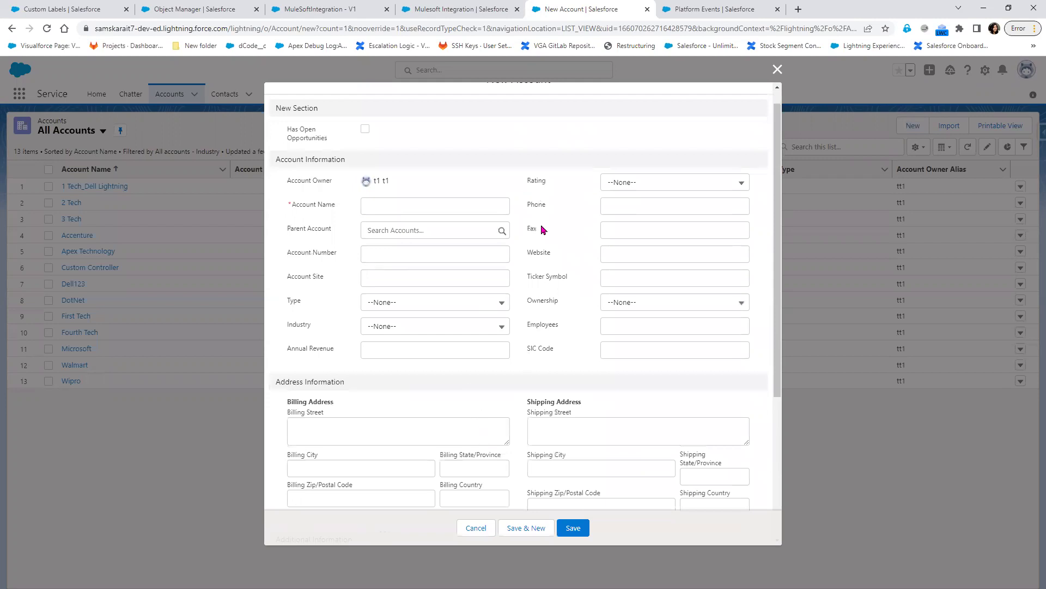
left_click(304, 327)
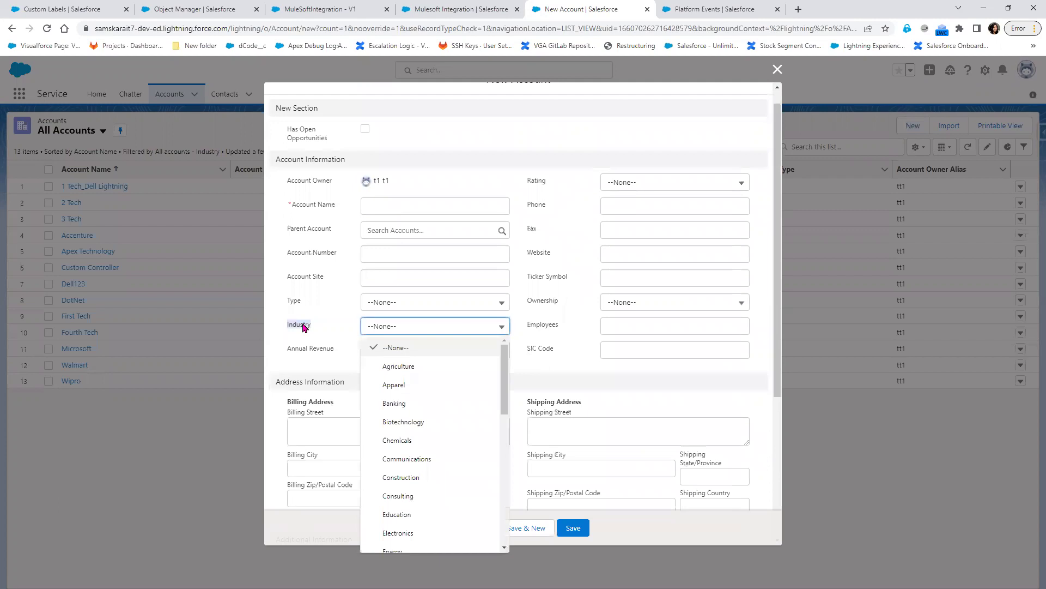
left_click(778, 70)
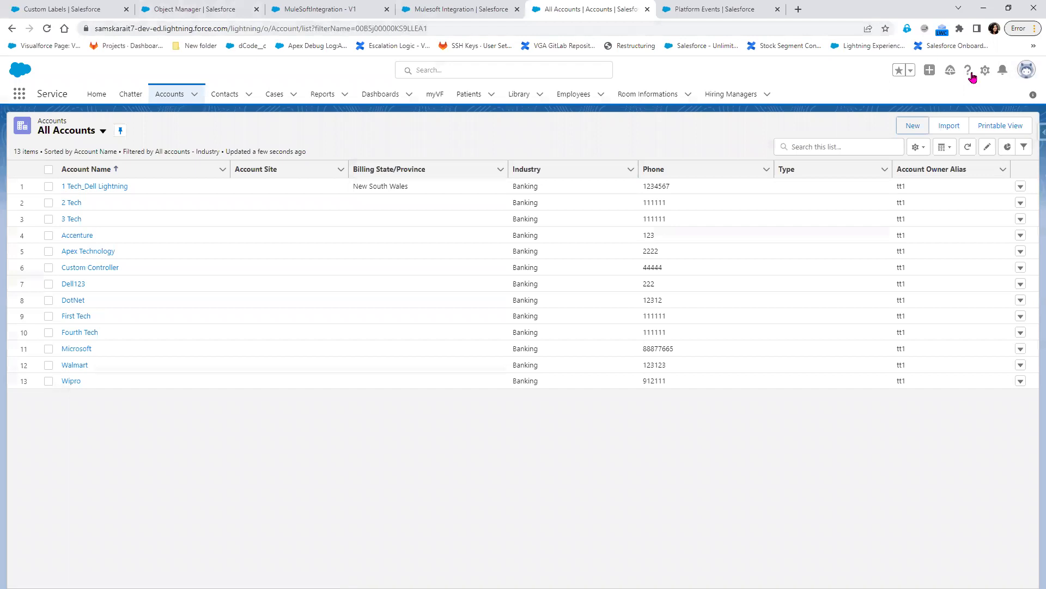
- Open the Account object's Fields & Relationships page via Setup > Edit Object
left_click(985, 70)
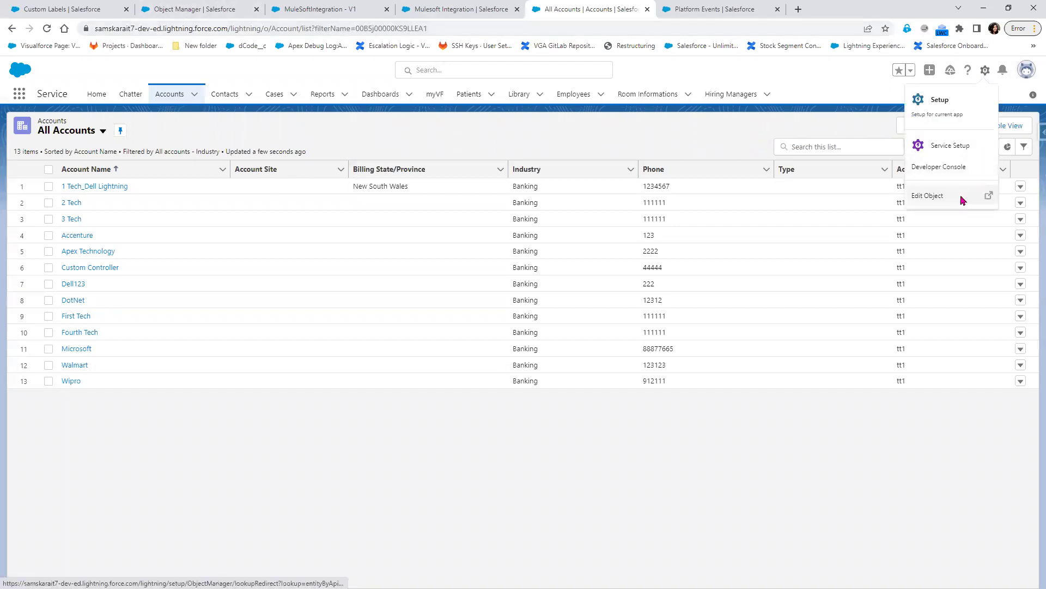
left_click(963, 201)
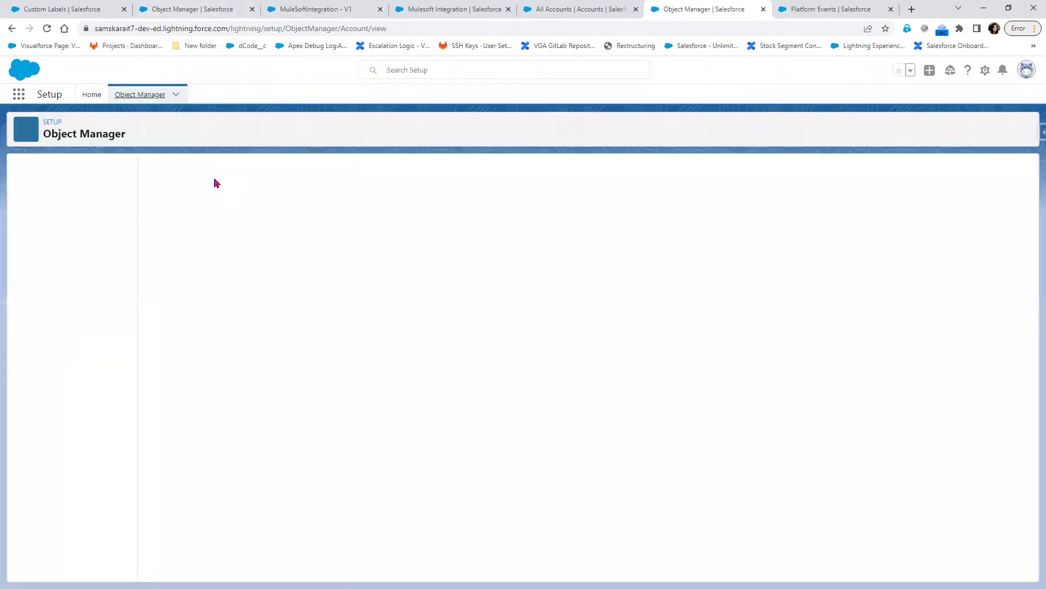
left_click(55, 195)
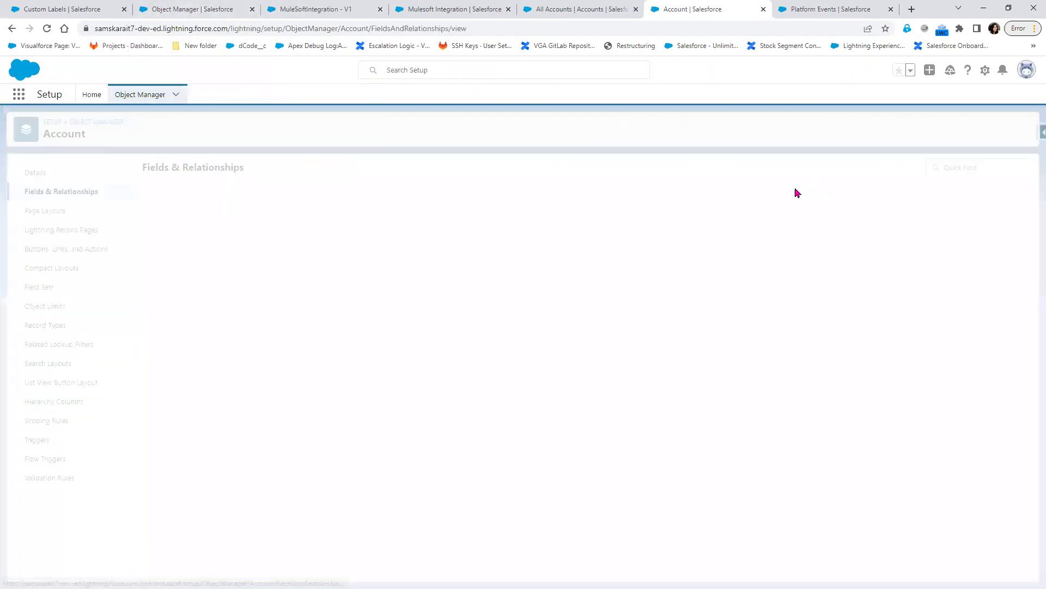
- Filter the Account fields by 'in' and copy the Industry field name
left_click(734, 167)
type("in")
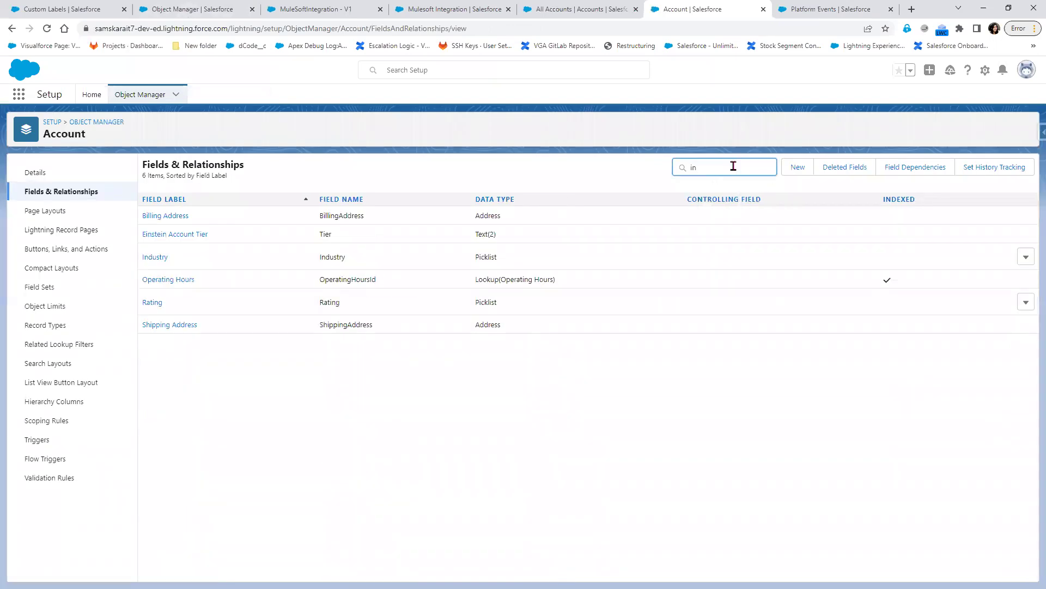
double_click(330, 255)
right_click(333, 253)
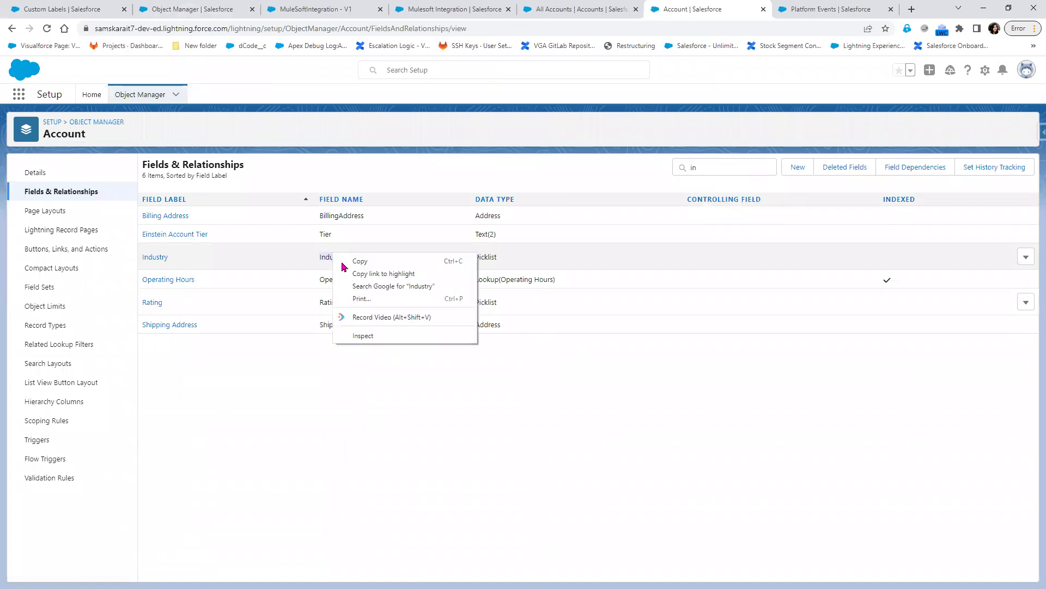
left_click(357, 263)
key("alt+Tab")
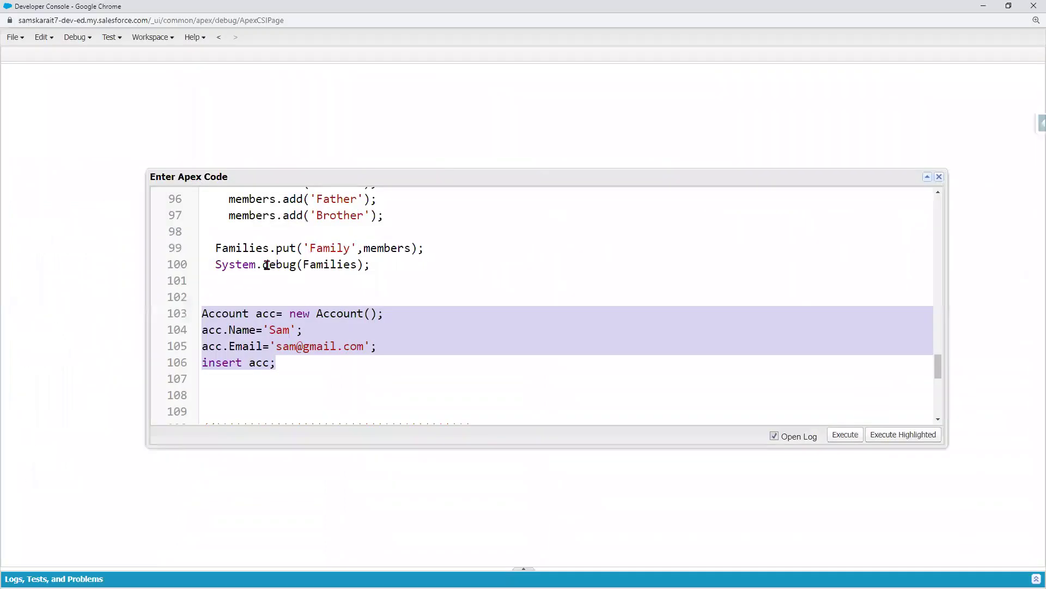
- Change line 105 to set acc.Industry to 'Banking' instead of the email
double_click(248, 347)
key("ctrl+v")
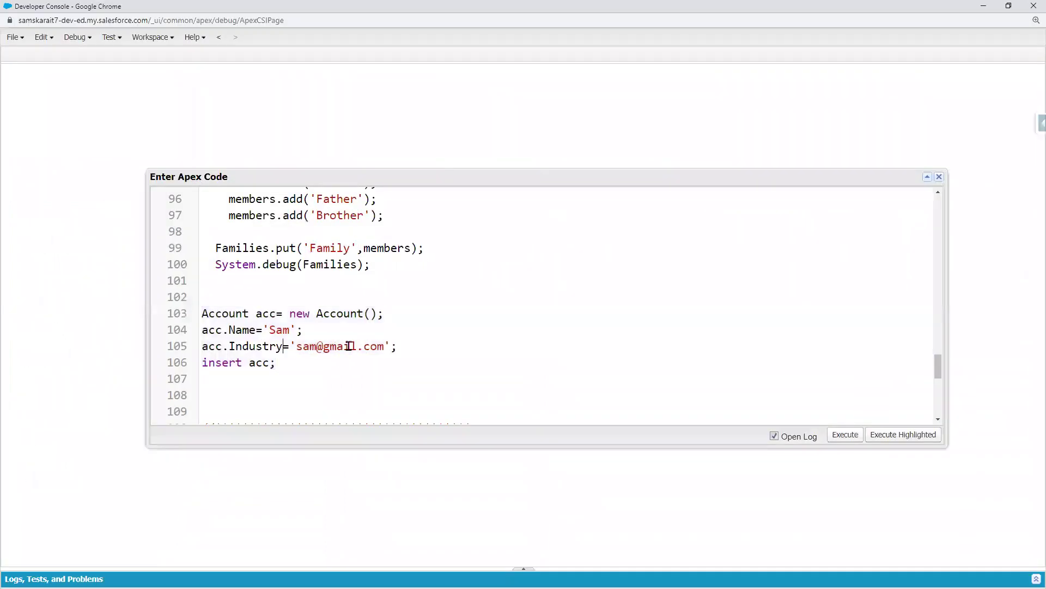
double_click(350, 347)
key("Delete")
key("Delete")
key("Delete")
key("Delete")
key("BackSpace")
key("BackSpace")
key("BackSpace")
key("BackSpace")
type("Banking")
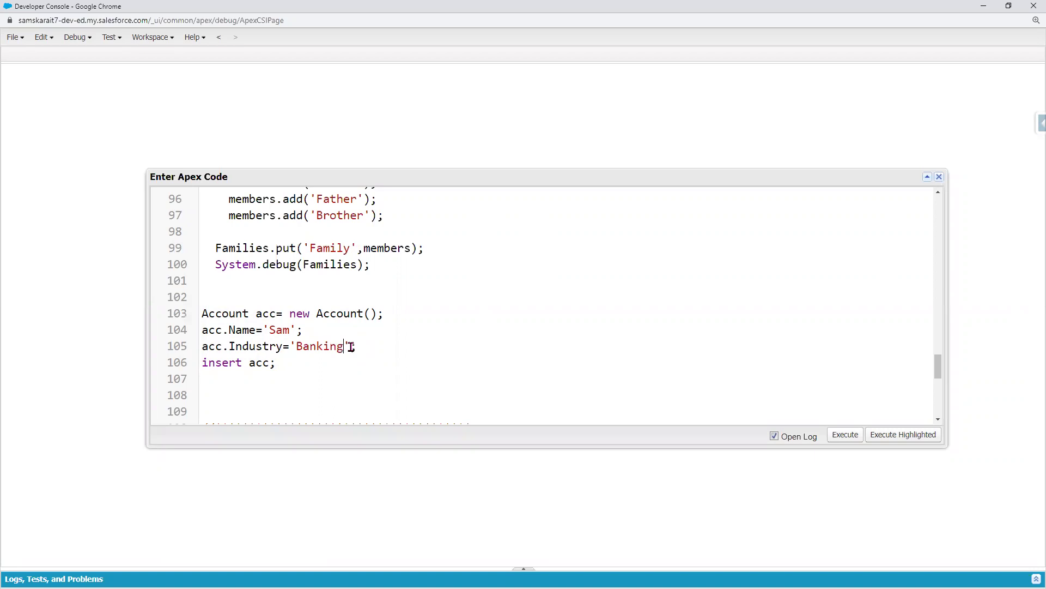
- Select lines 103–106 and execute the highlighted Account insert code
left_click_drag(304, 363, 162, 322)
left_click(395, 314)
left_click_drag(399, 315, 174, 311)
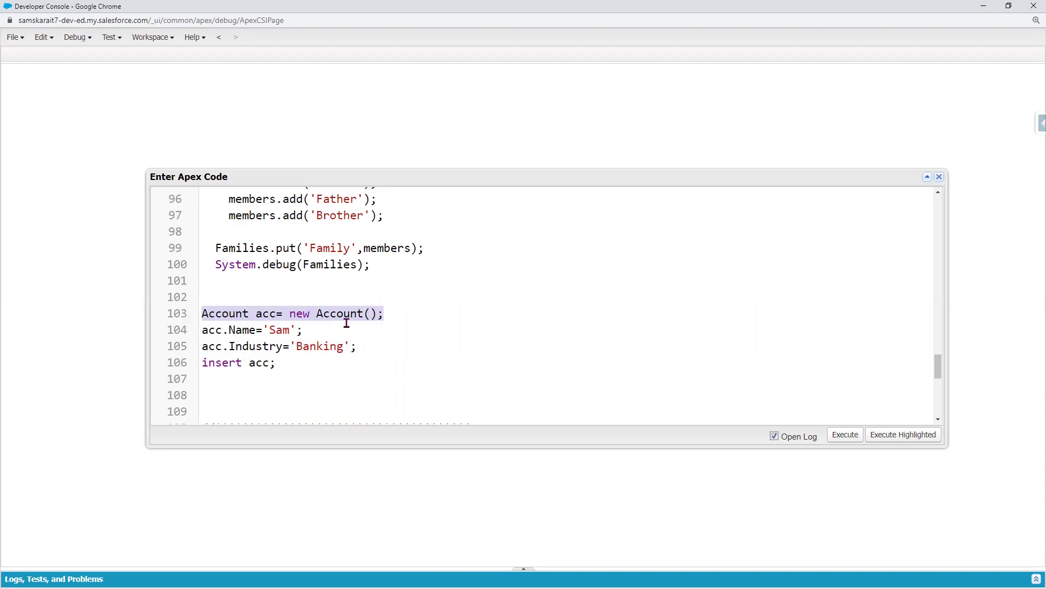
double_click(273, 314)
left_click_drag(292, 367, 192, 322)
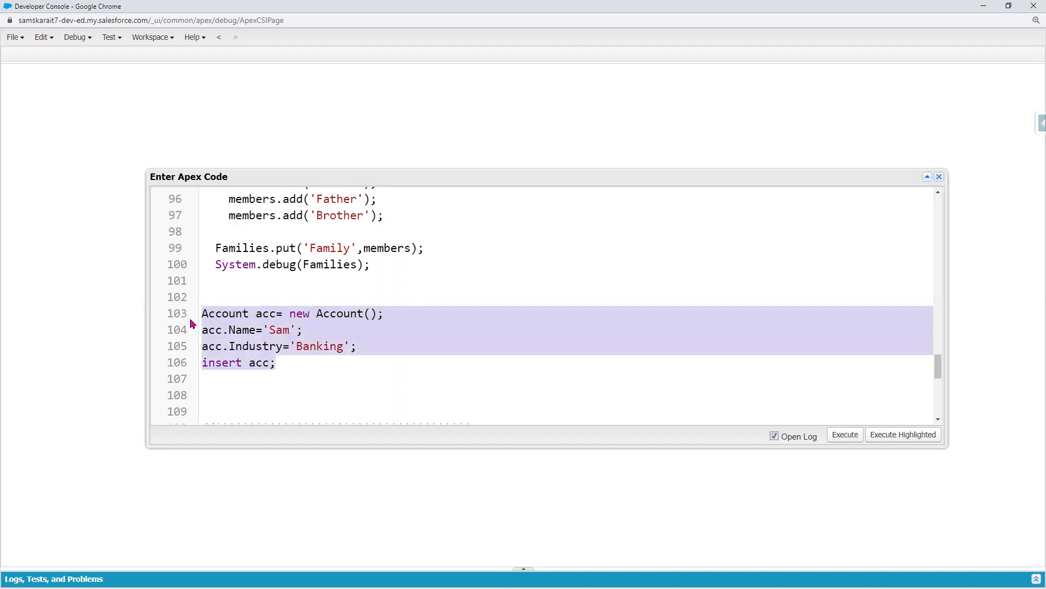
left_click(899, 435)
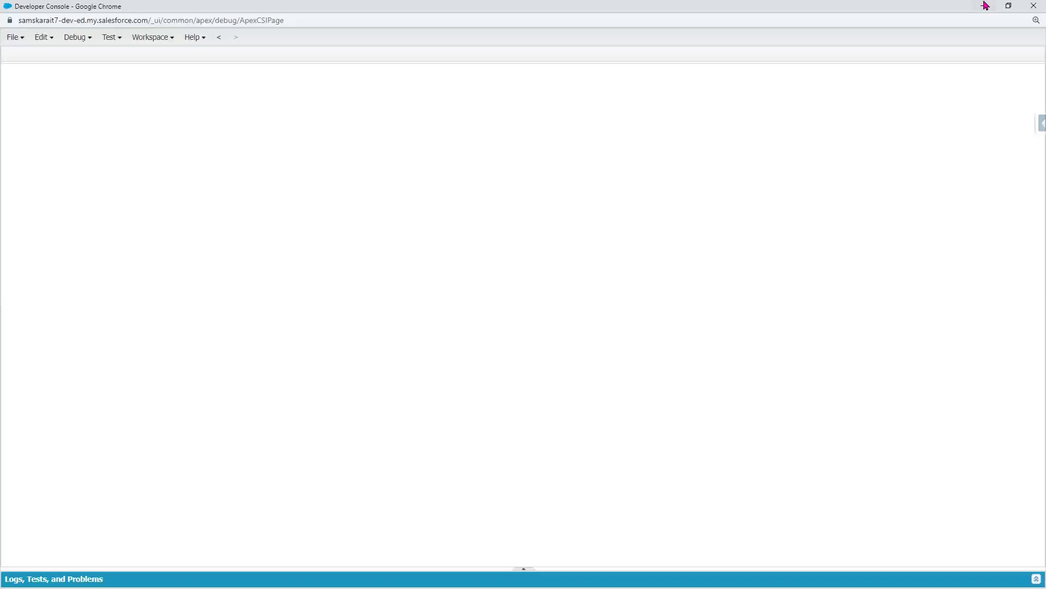
- Reload All Accounts, open the new account's details to verify Industry Banking, then return to the log
left_click(984, 6)
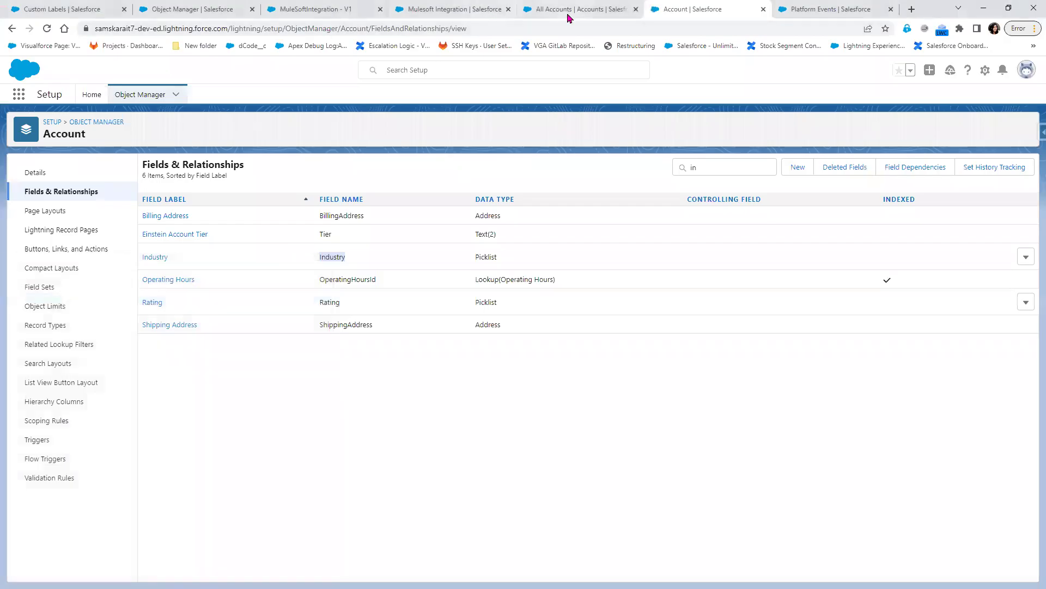
left_click(569, 12)
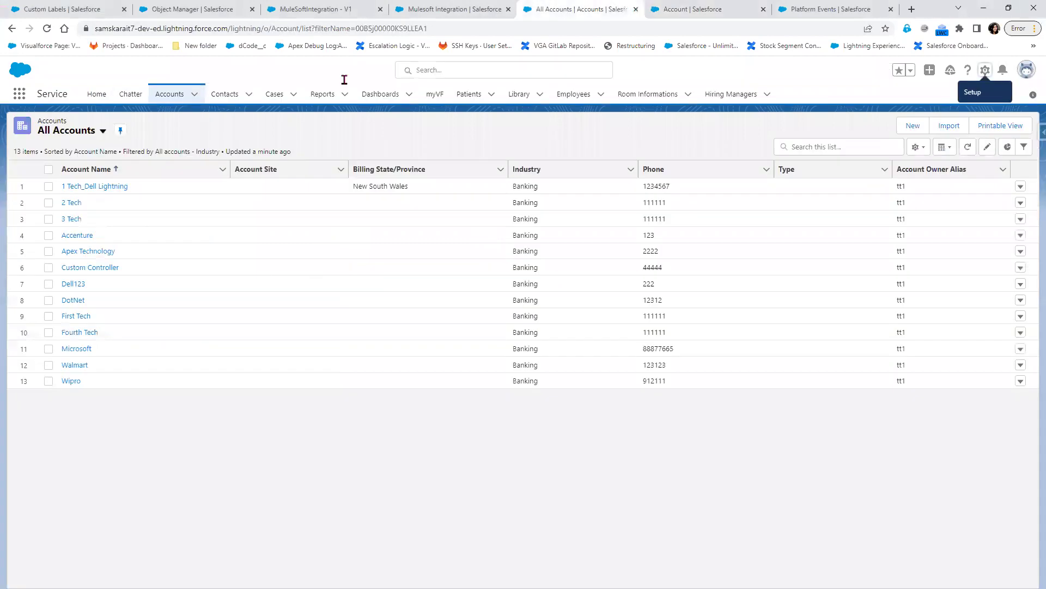
left_click(47, 29)
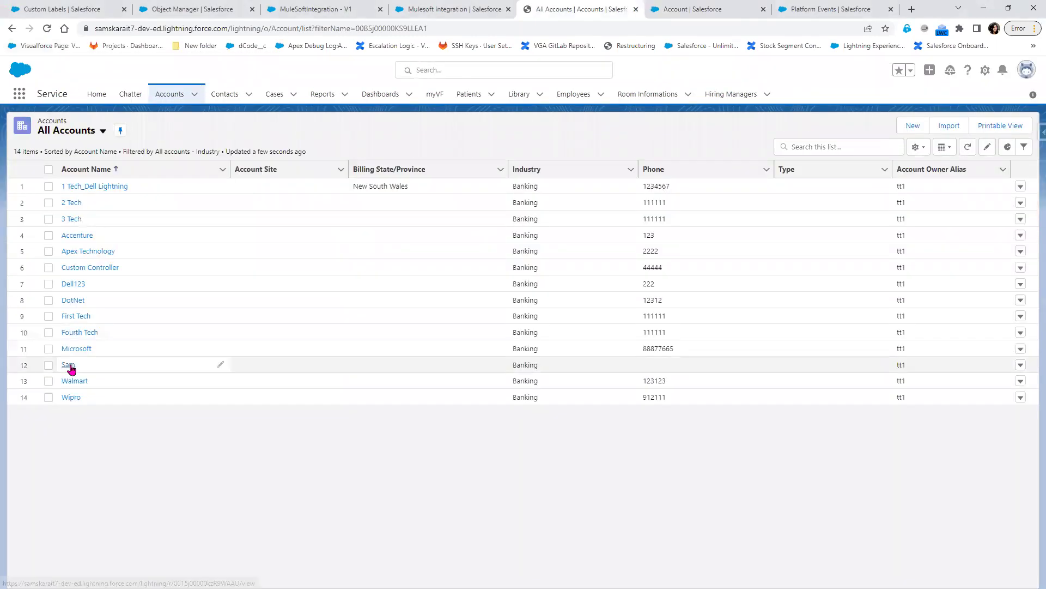
left_click(68, 366)
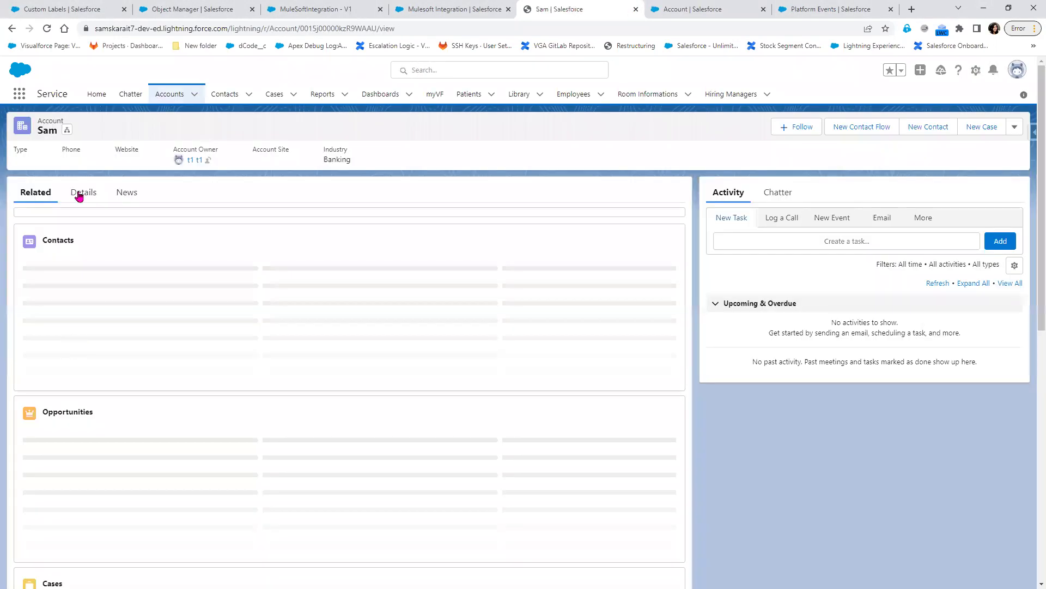
left_click(81, 194)
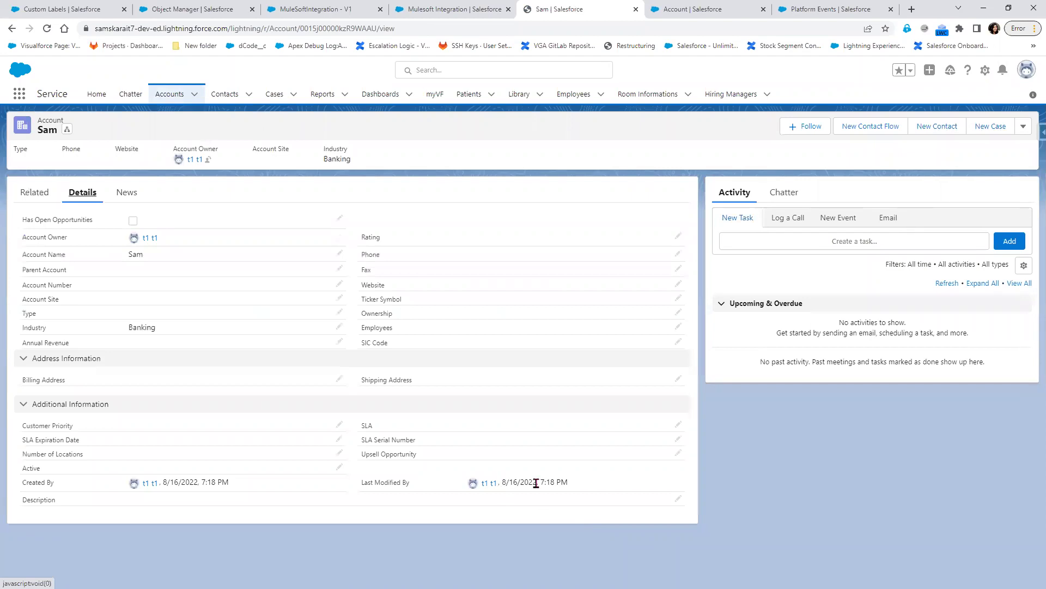
left_click_drag(543, 484, 564, 486)
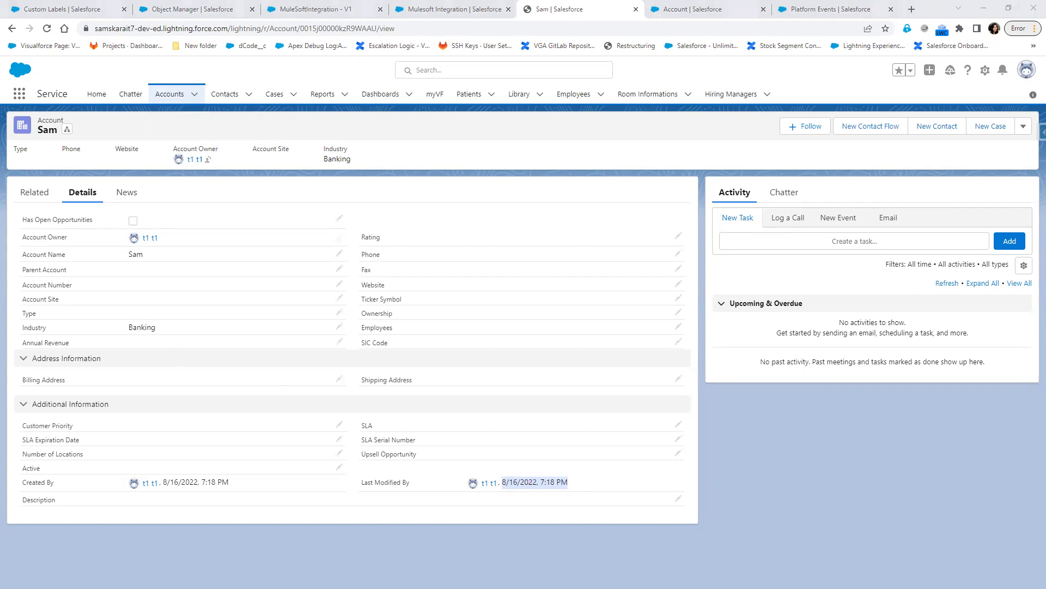
key("alt+Tab")
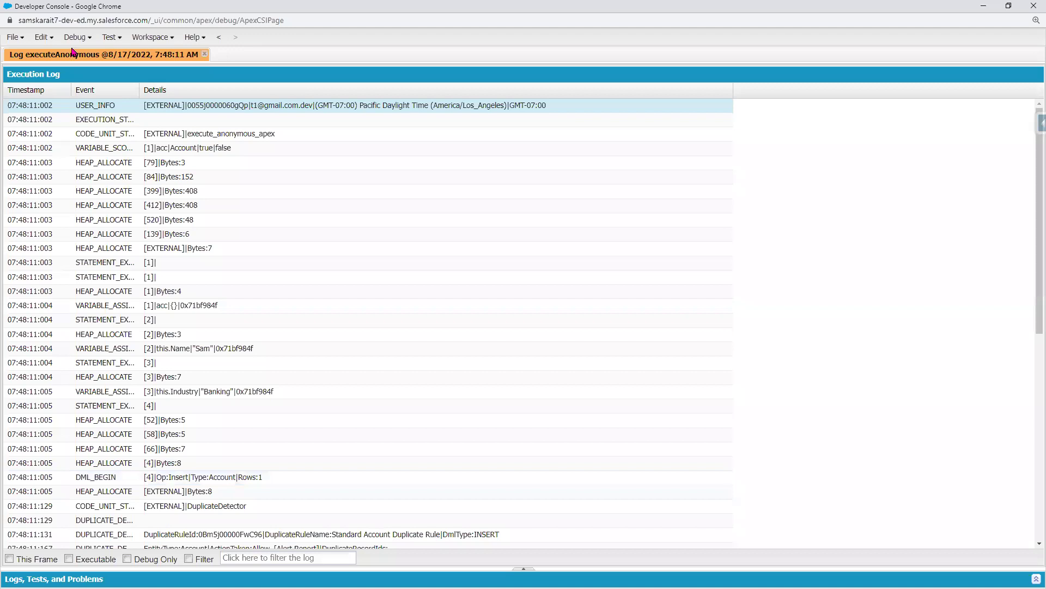
- Close the execution log, reopen the anonymous Apex editor, and start 'event.' on line 112
key("ctrl+slash")
key("ctrl+e")
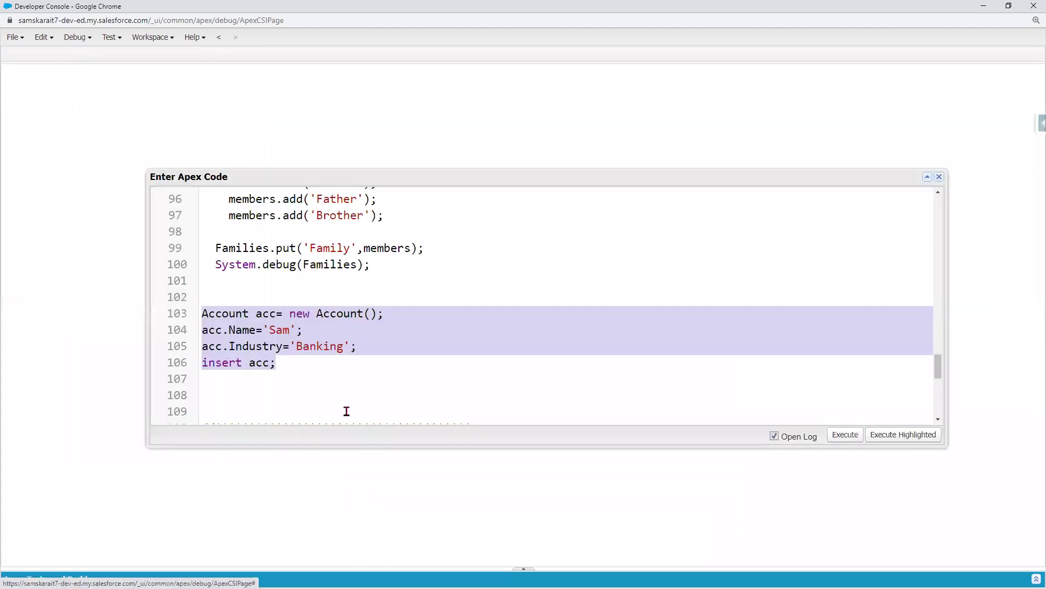
scroll(318, 304, "down", 3)
double_click(371, 281)
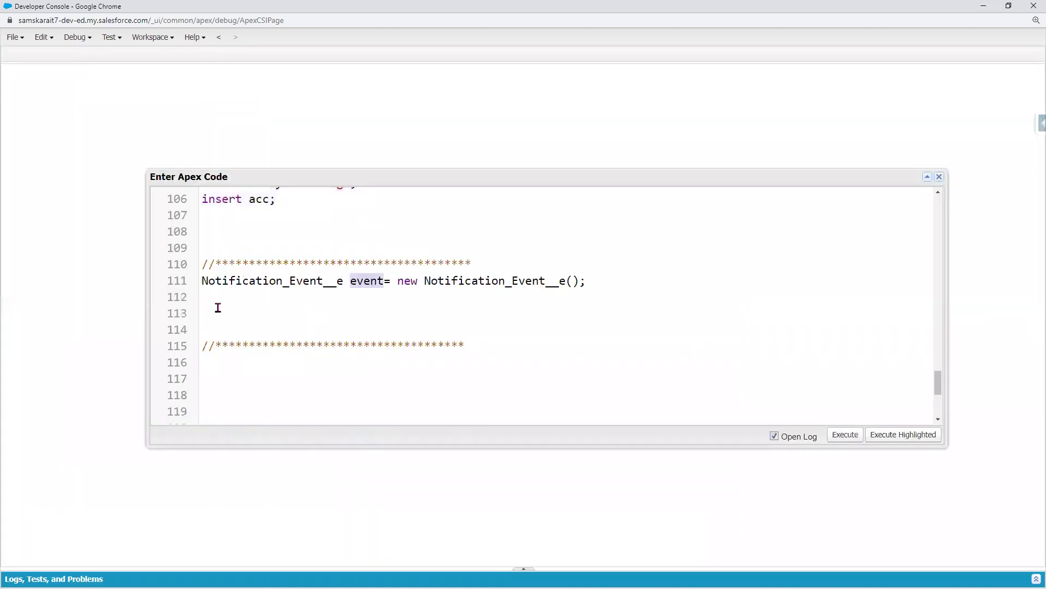
left_click(218, 303)
type("event.")
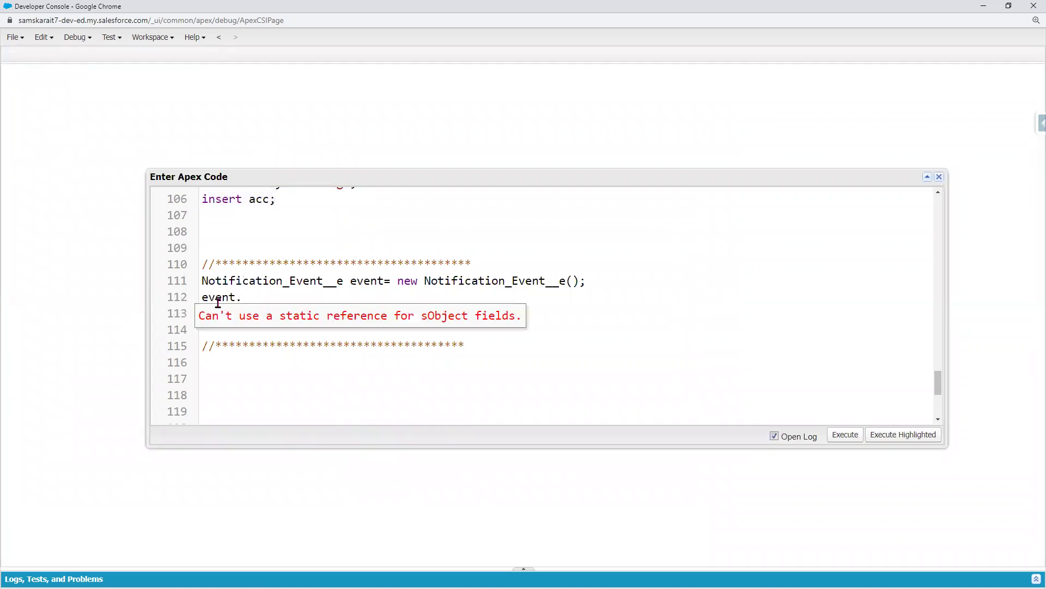
- Set event.Message__c to 'This is Simple Message from Developer through APex' using the copied field name
key("alt+Tab")
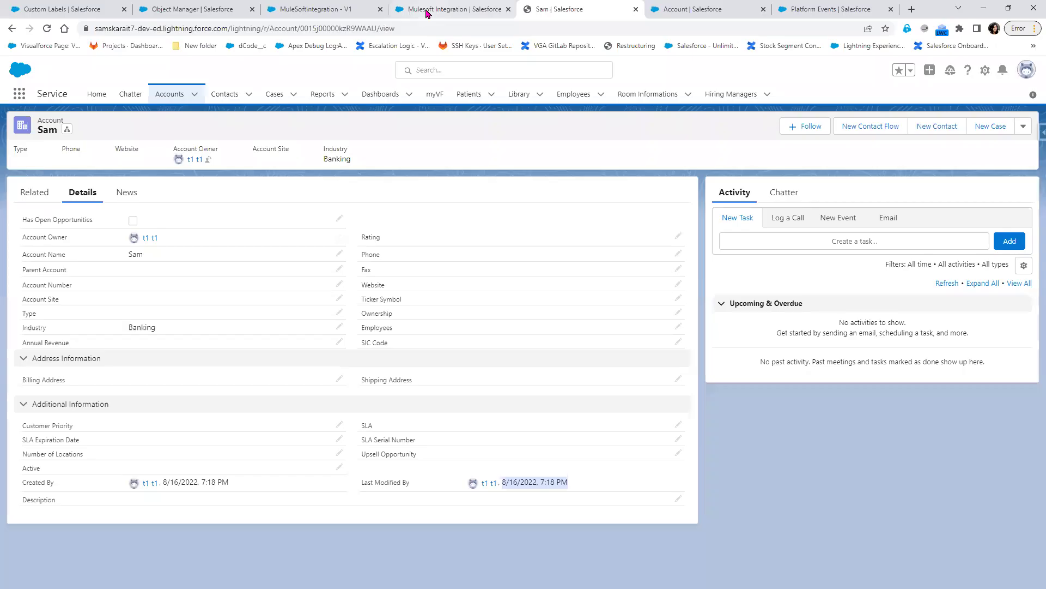
left_click(335, 13)
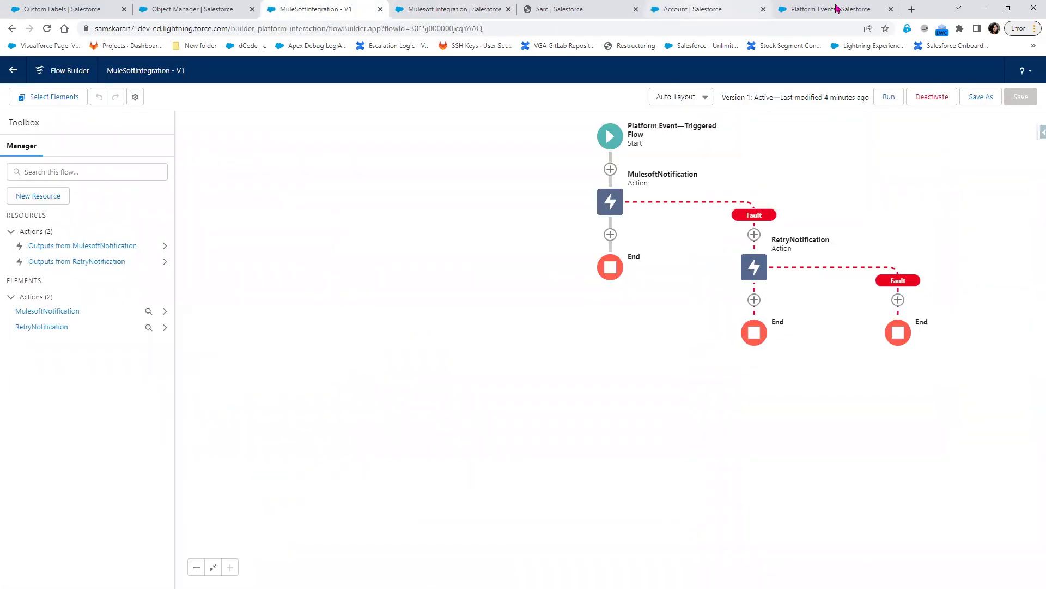
left_click(831, 9)
double_click(310, 435)
key("ctrl+c")
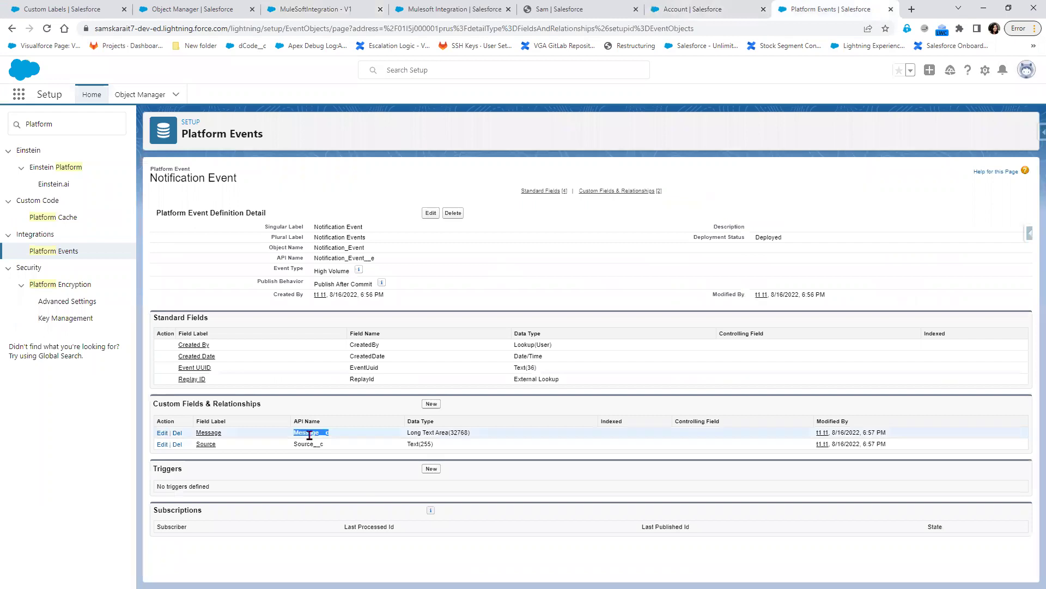
key("alt+Tab")
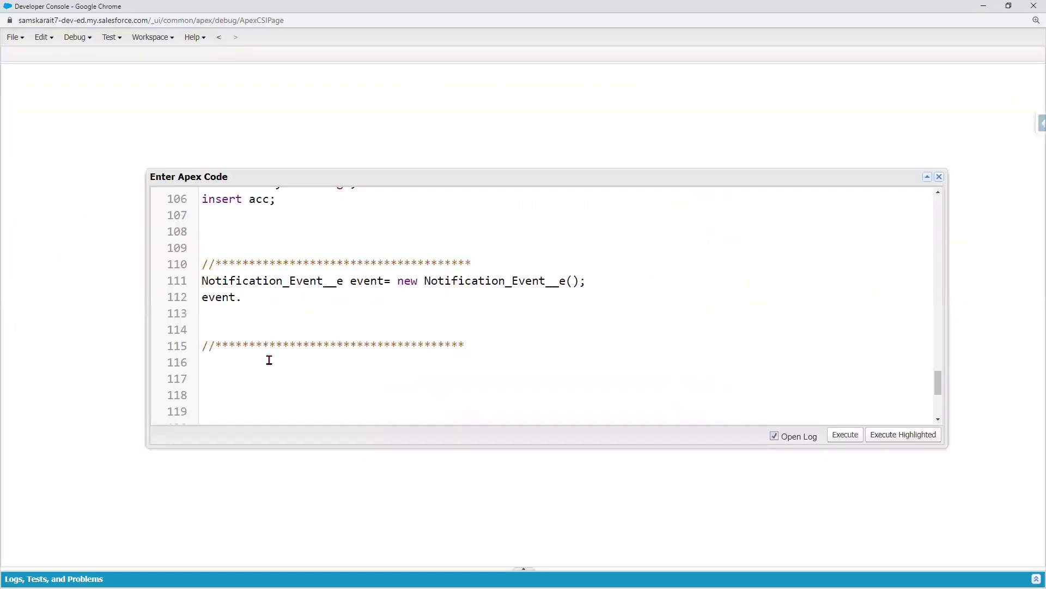
key("ctrl+v")
type("='This is S")
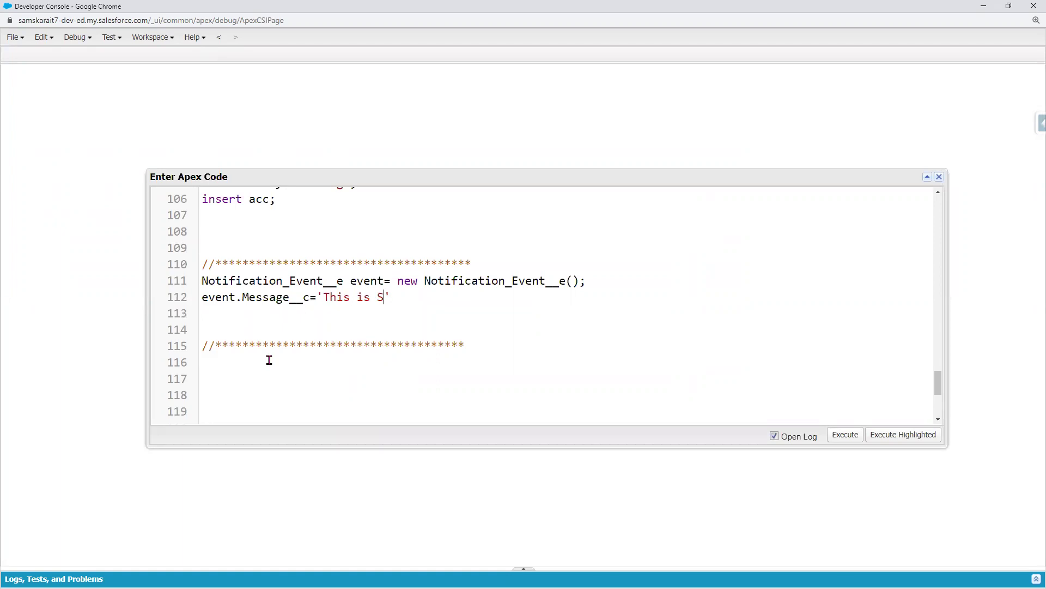
type("imple Message from De")
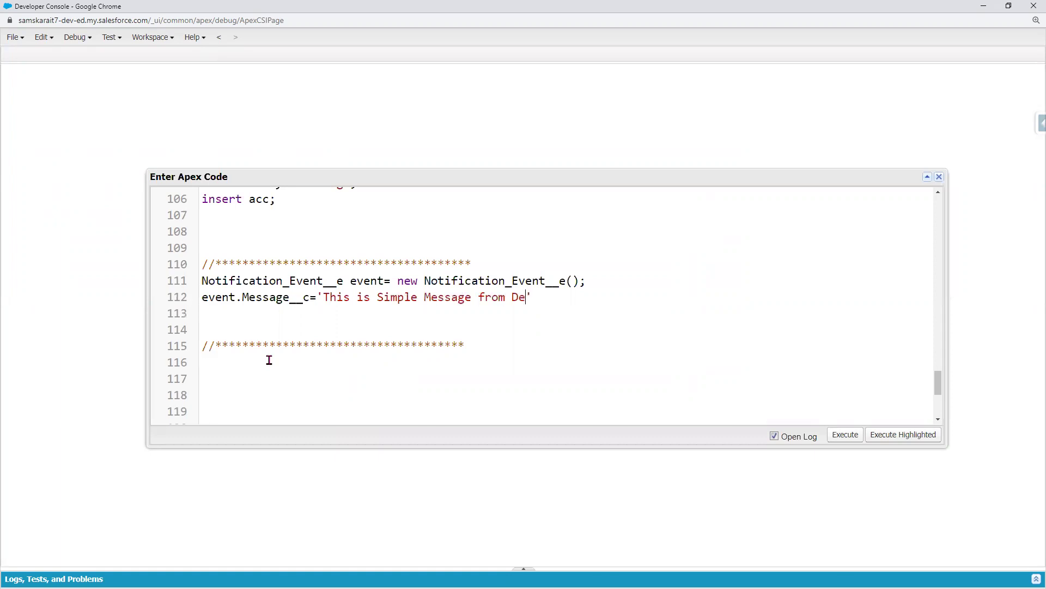
type("velope")
type("r through APe")
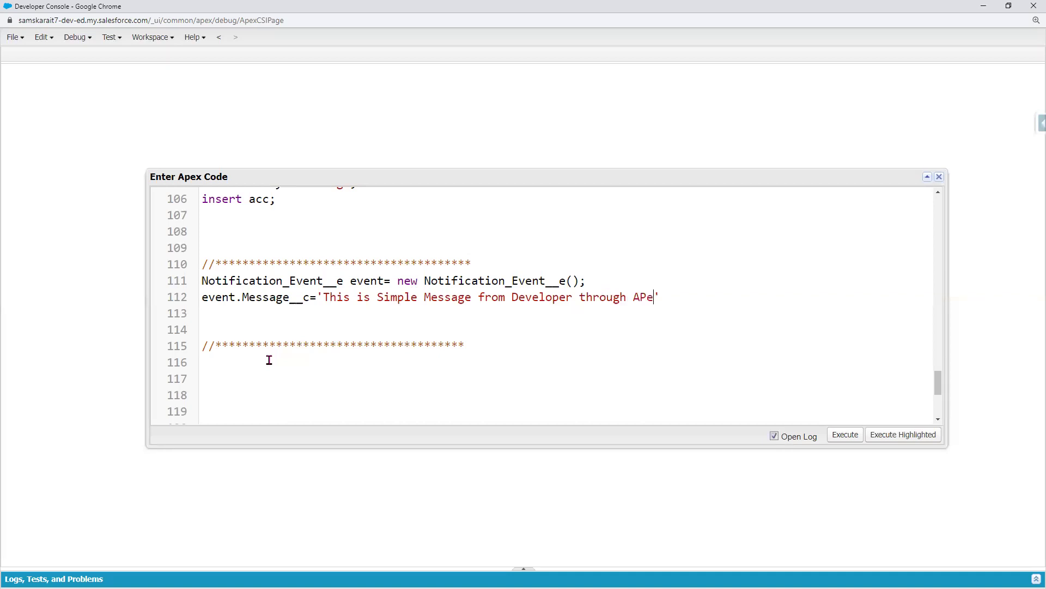
type("x")
- Start a new 'event' statement on line 113 and return to the Notification Event fields
left_click(211, 316)
left_click(690, 303)
left_click(230, 311)
type("event.")
key("alt+Tab")
left_click(305, 445)
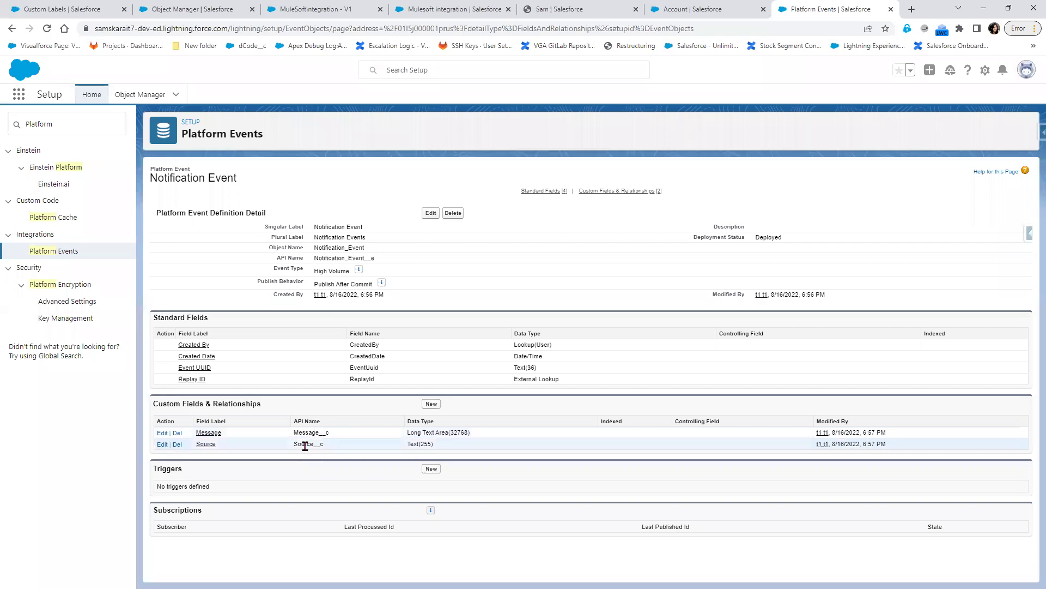
- Set event.Source__c on line 113 to 'Salesforce Apex' using the copied API name
double_click(305, 443)
key("alt+Tab")
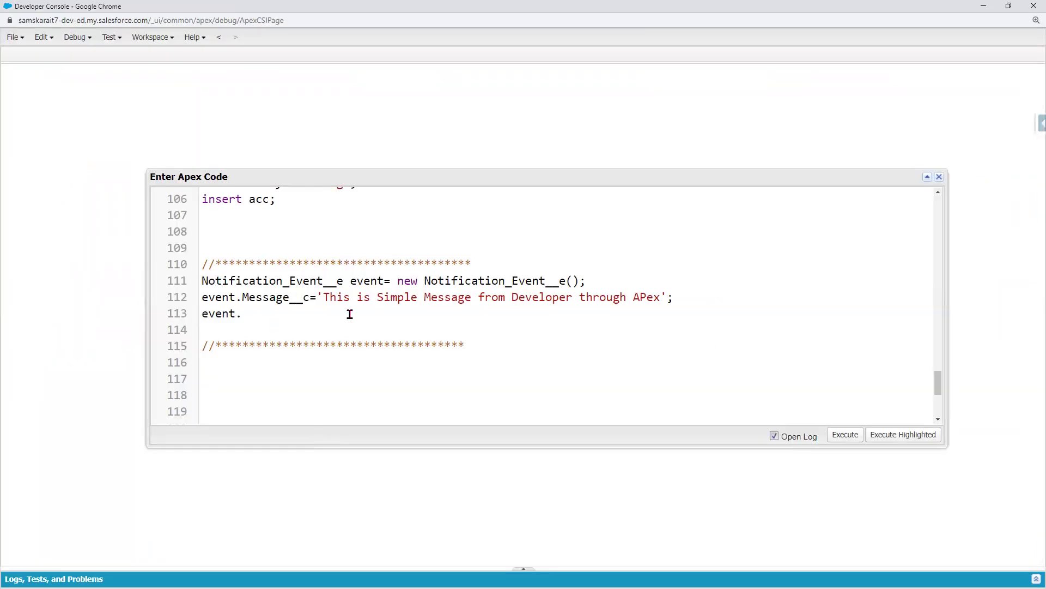
type("Source__c")
type("Salesforce Apex")
- Shorten the message on line 112 to 'This is Simple Message from Developer'
left_click(580, 297)
key("ctrl+shift+Right")
key("ctrl+shift+Right")
key("BackSpace")
key("BackSpace")
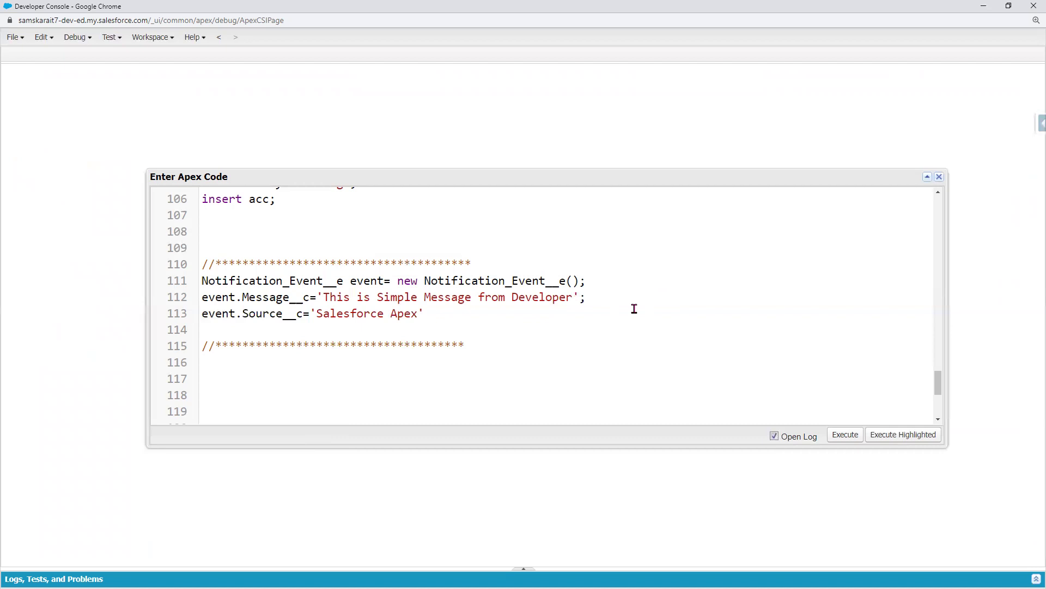
- Review the source value and the Account insert statement, then hide the Developer Console
double_click(359, 313)
left_click(397, 312)
double_click(418, 314)
left_click(424, 325)
scroll(323, 299, "up", 1)
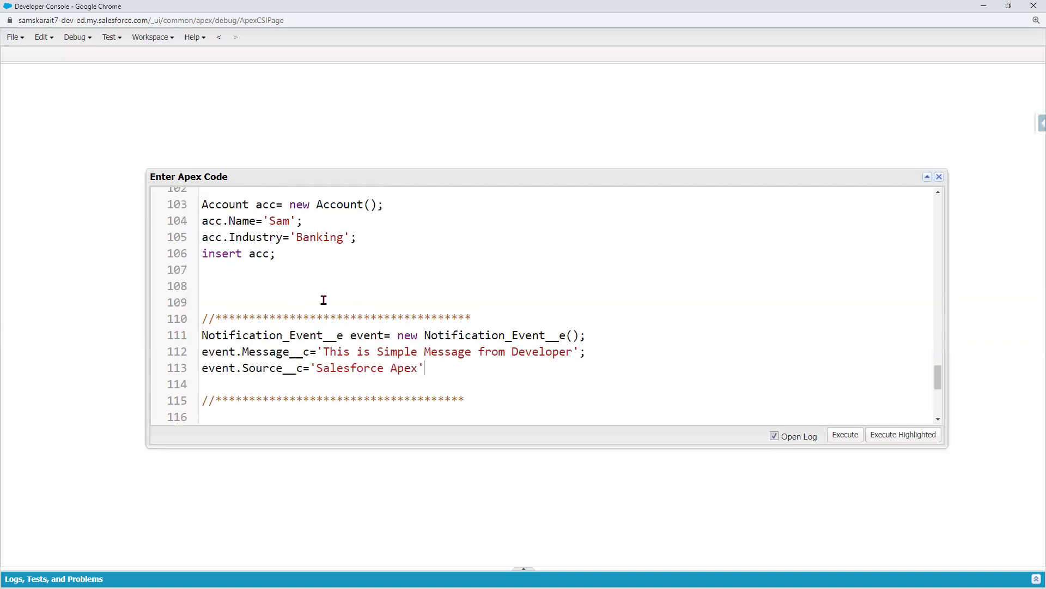
double_click(219, 252)
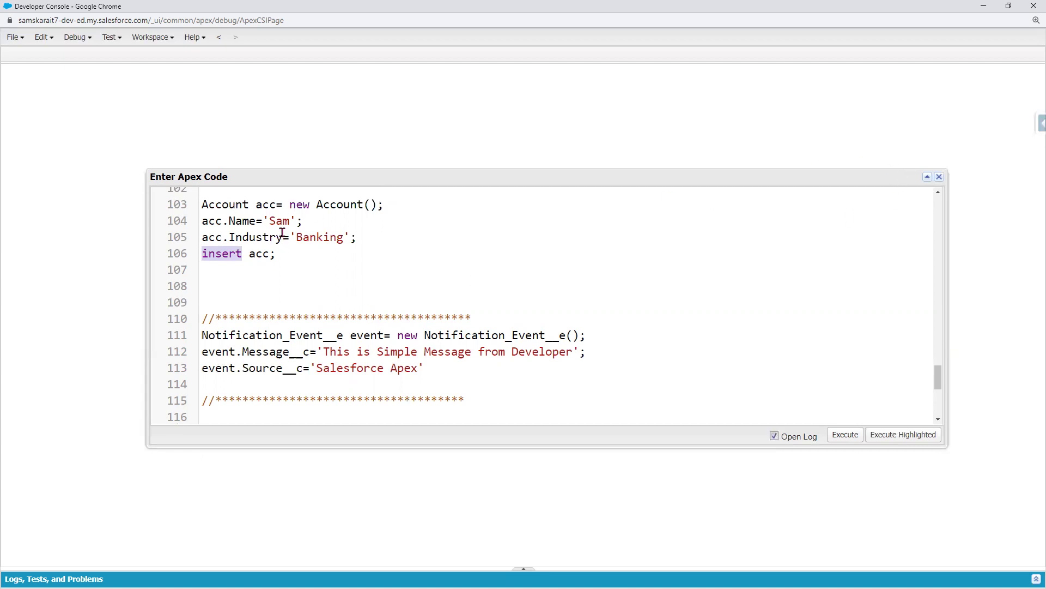
left_click(983, 6)
left_click(689, 9)
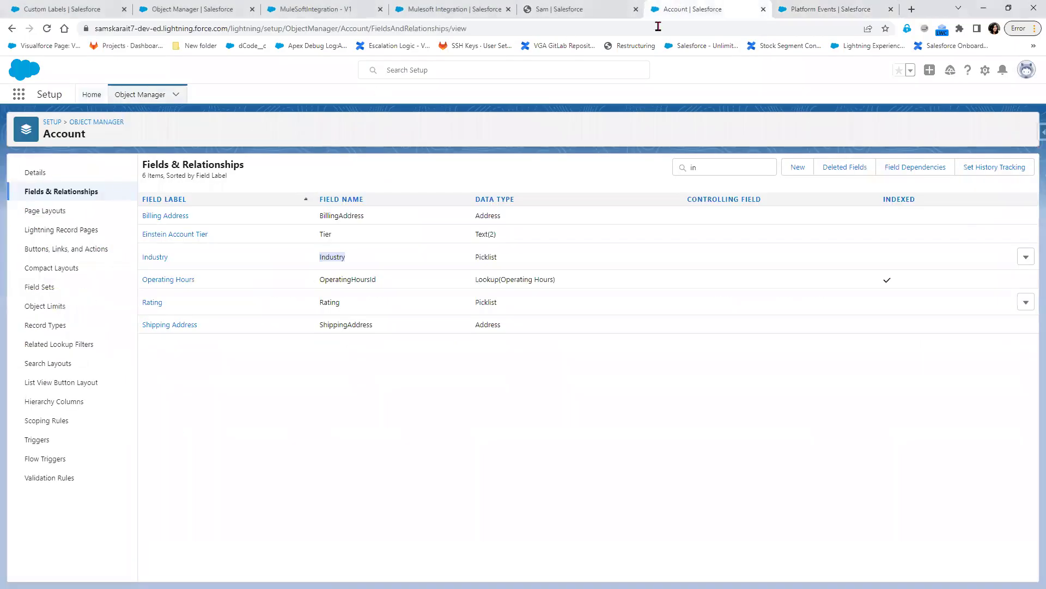
left_click(817, 10)
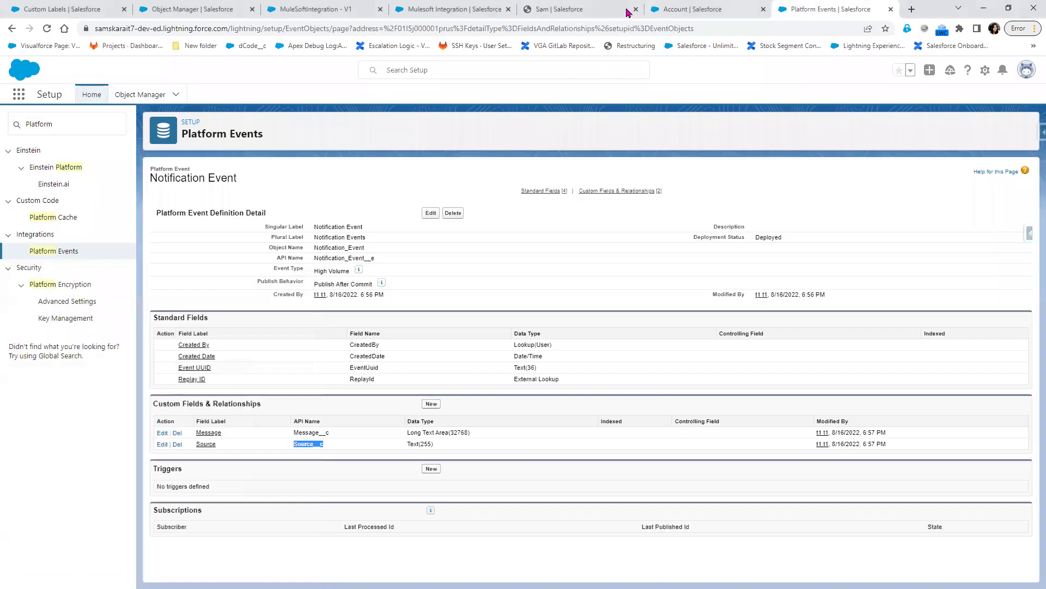
left_click(627, 11)
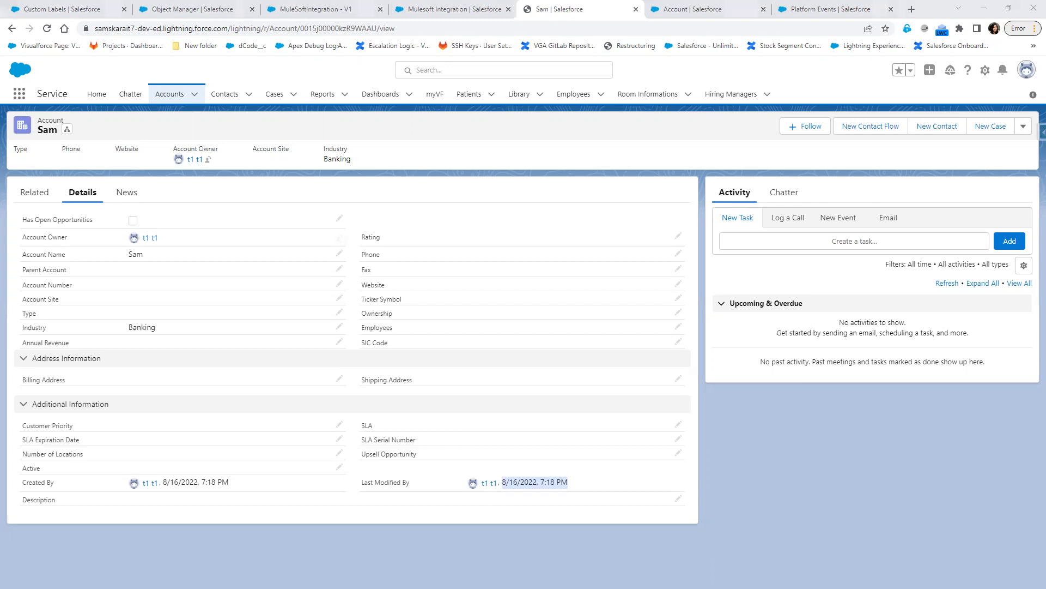
key("alt+Tab")
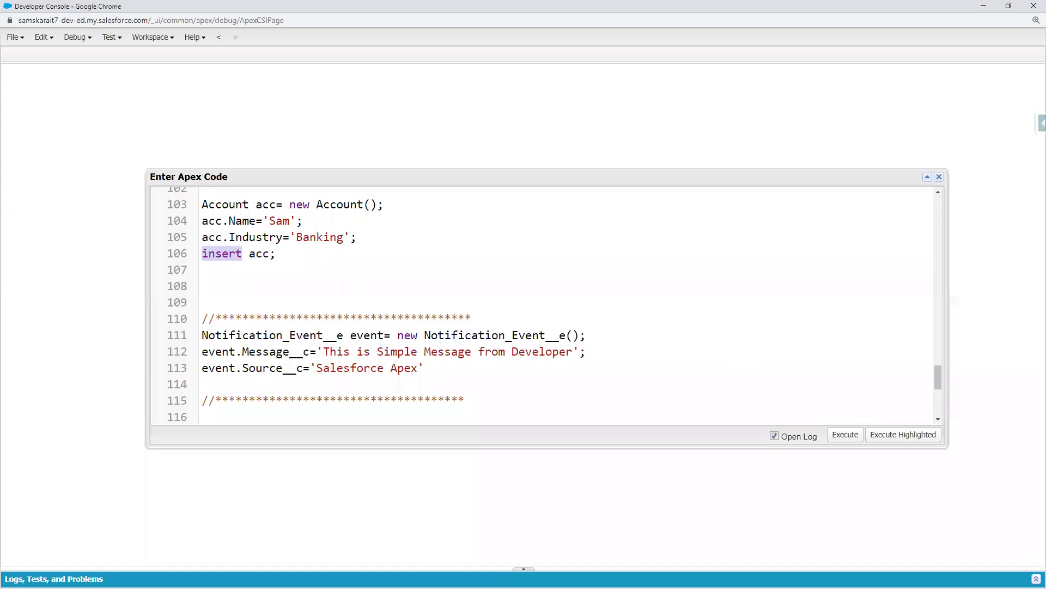
left_click(229, 381)
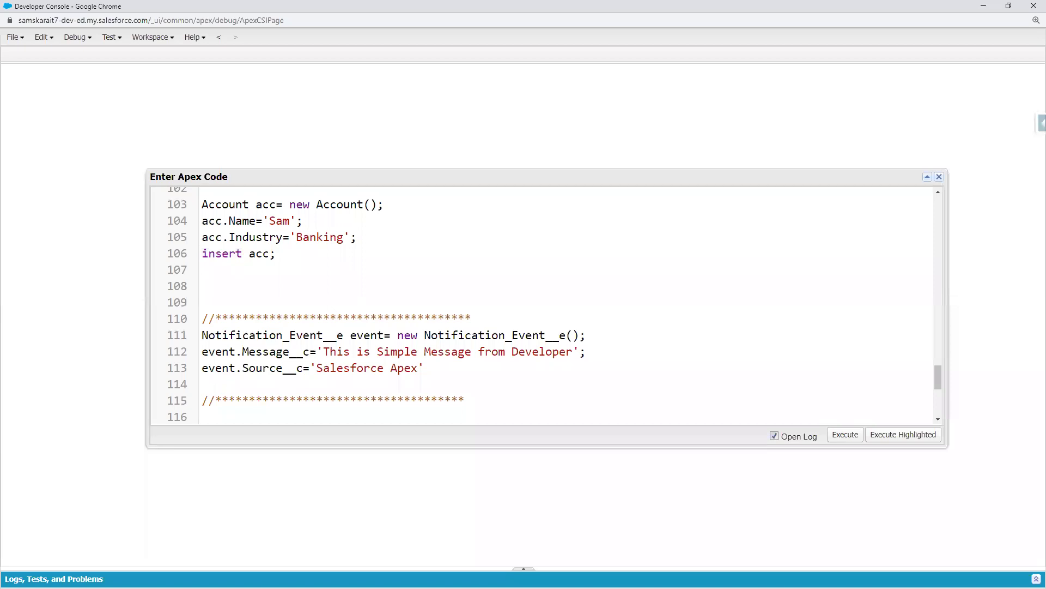
key("alt+Tab")
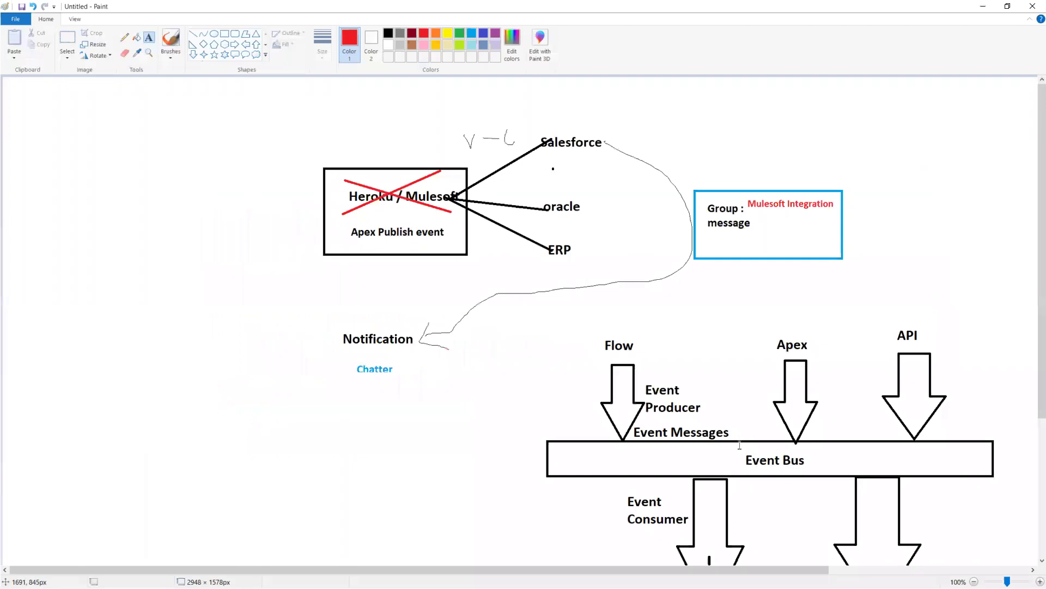
left_click_drag(810, 460, 743, 462)
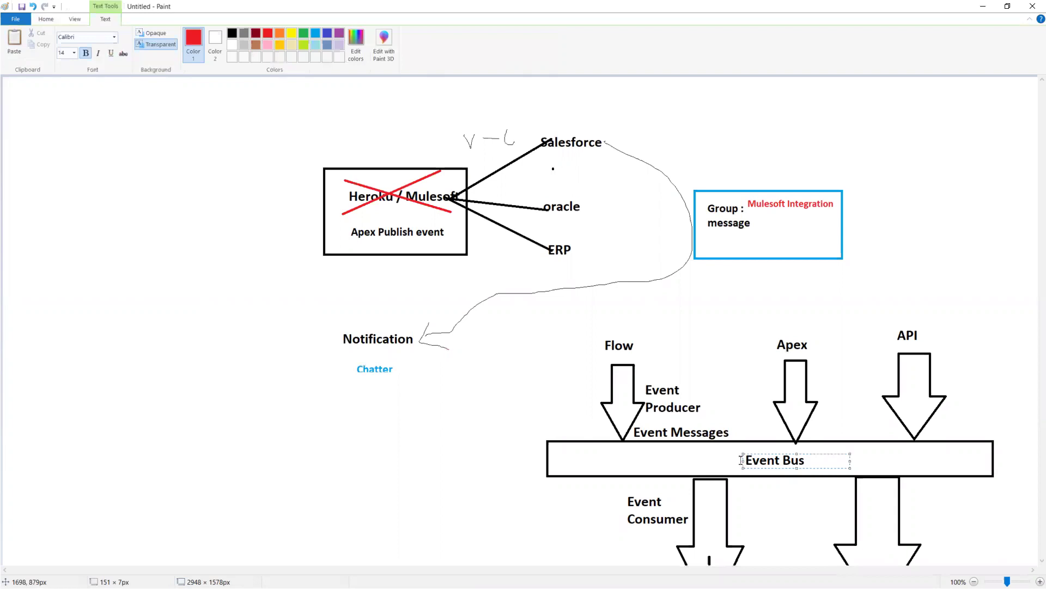
left_click(983, 6)
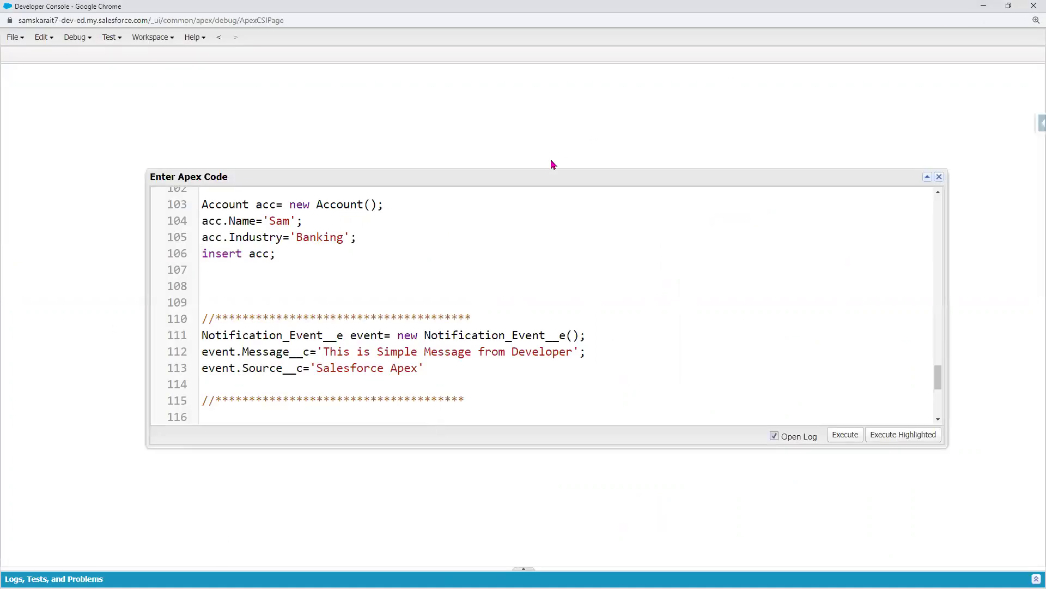
- Write EventBus.publish(event); on line 114 to publish the notification event
type("EventBus.p")
key("Return")
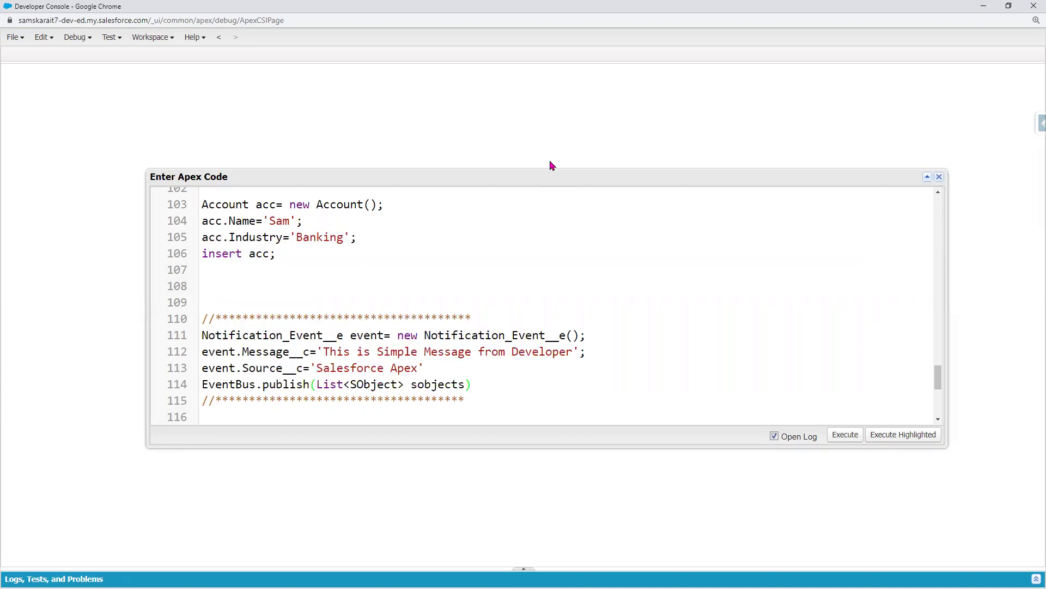
double_click(220, 353)
key("ctrl+c")
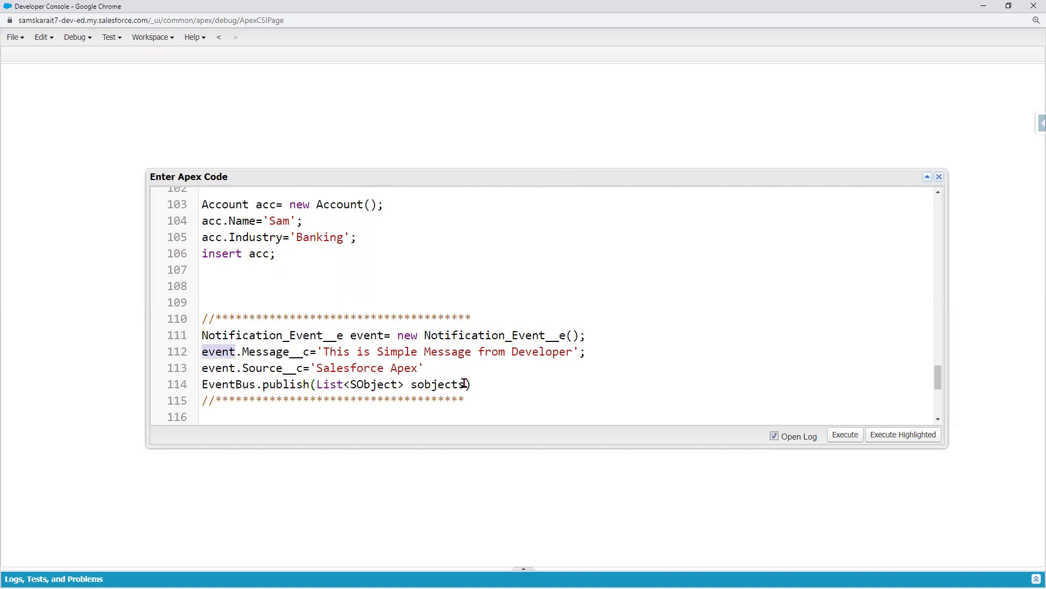
left_click_drag(465, 385, 316, 385)
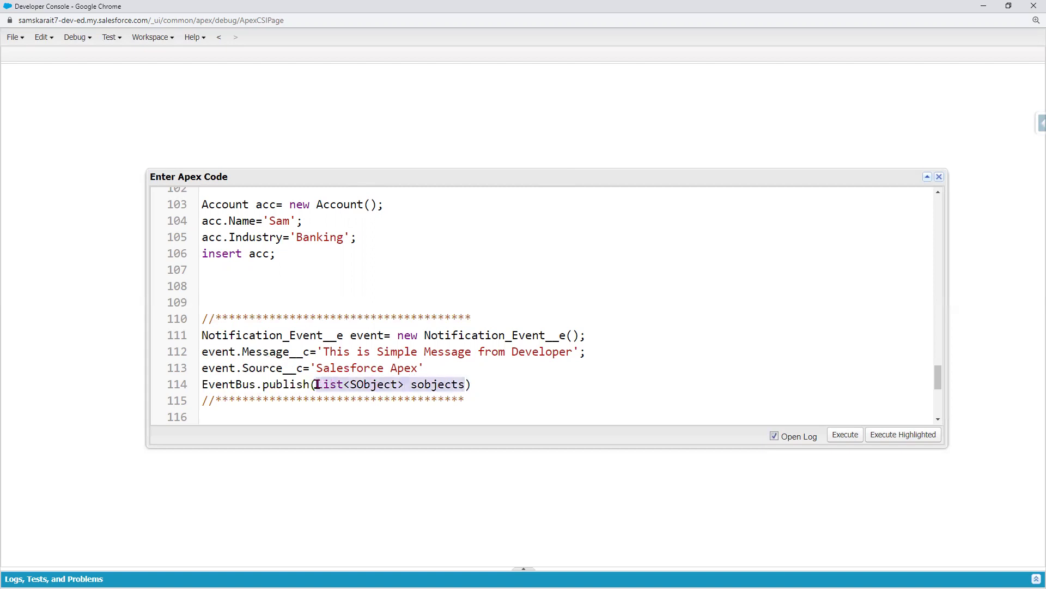
key("ctrl+v")
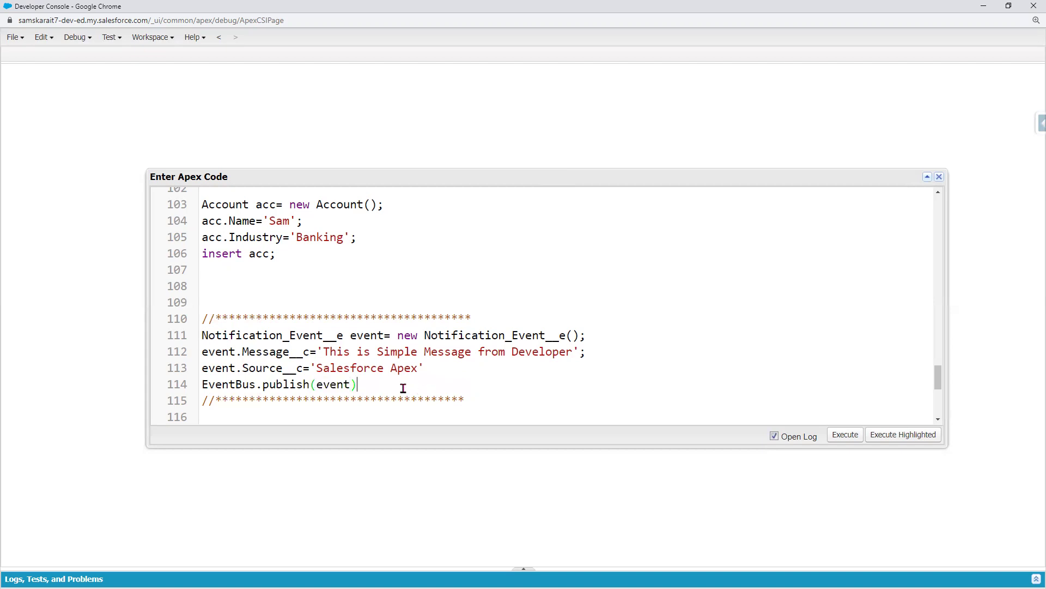
type(";")
scroll(401, 388, "down", 2)
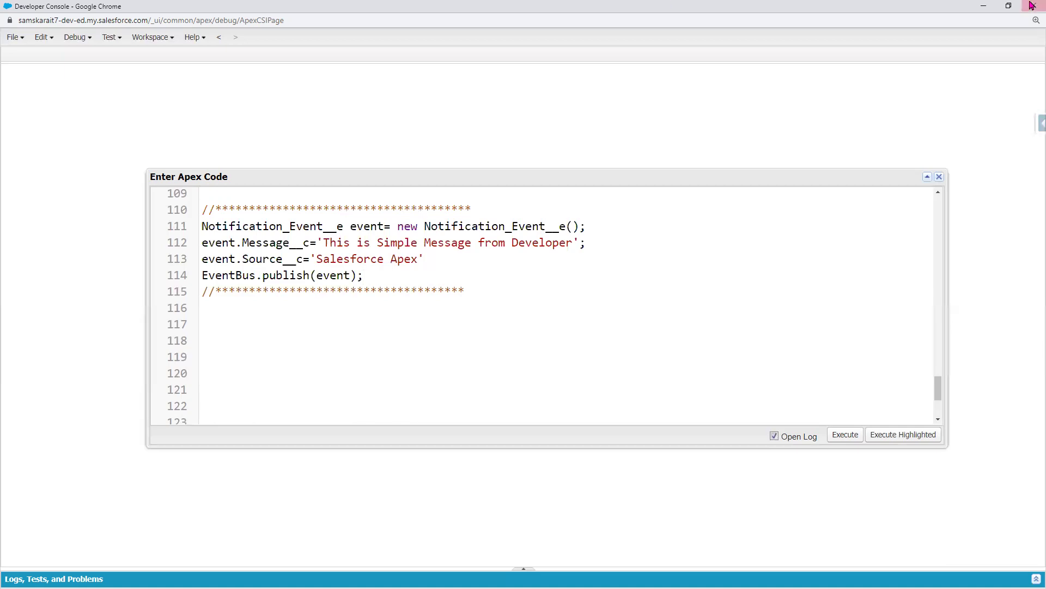
- Minimize the Developer Console to bring the Account record page back into view
left_click(984, 6)
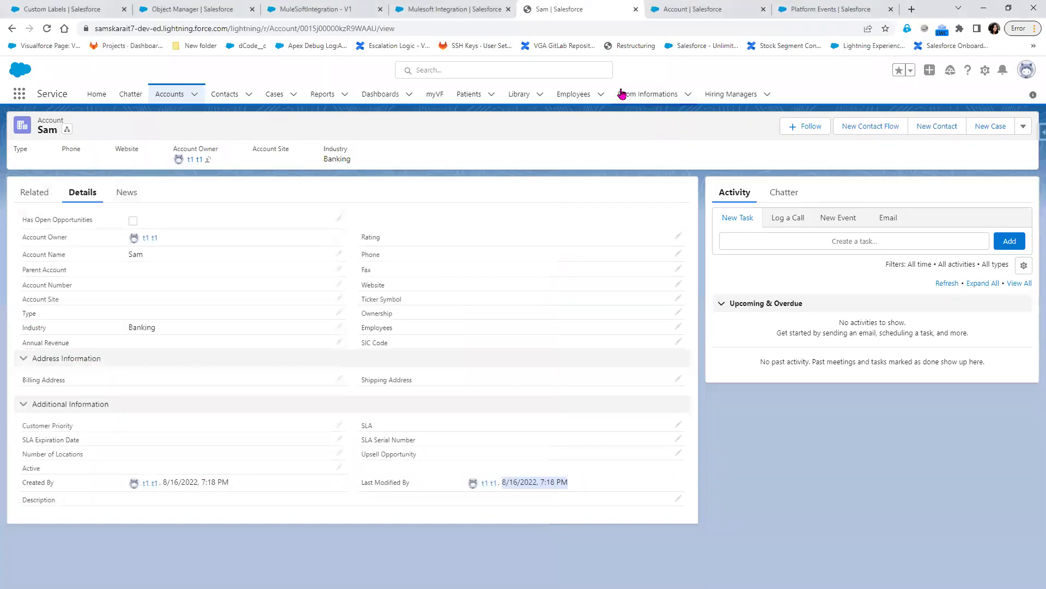
- Reach Debug Logs through Setup Quick Find 'Debug' and start a new User Trace Flag
left_click(985, 71)
left_click(960, 113)
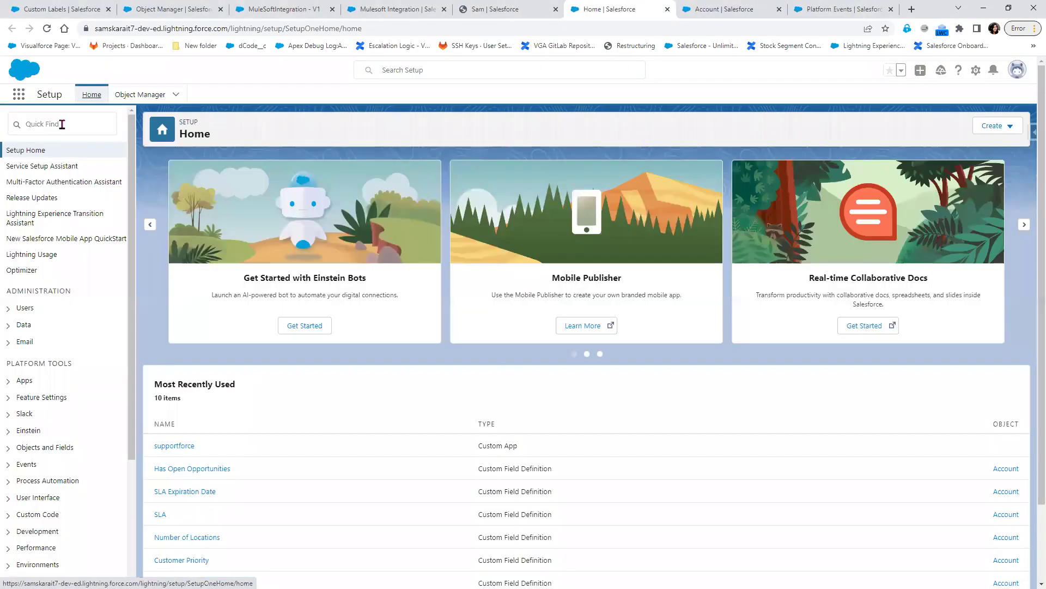
left_click(62, 124)
type("De")
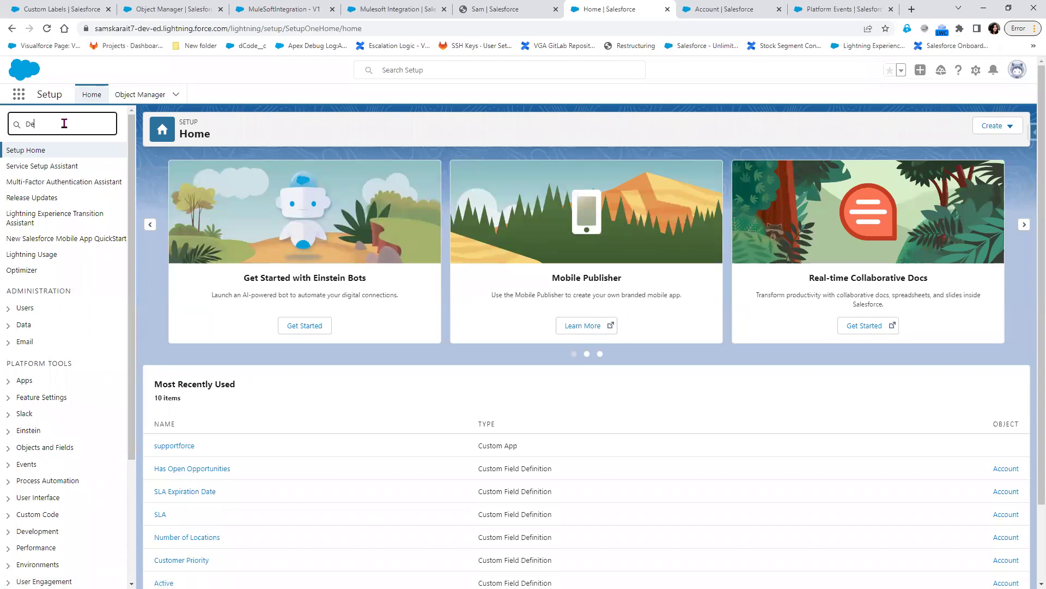
type("bug")
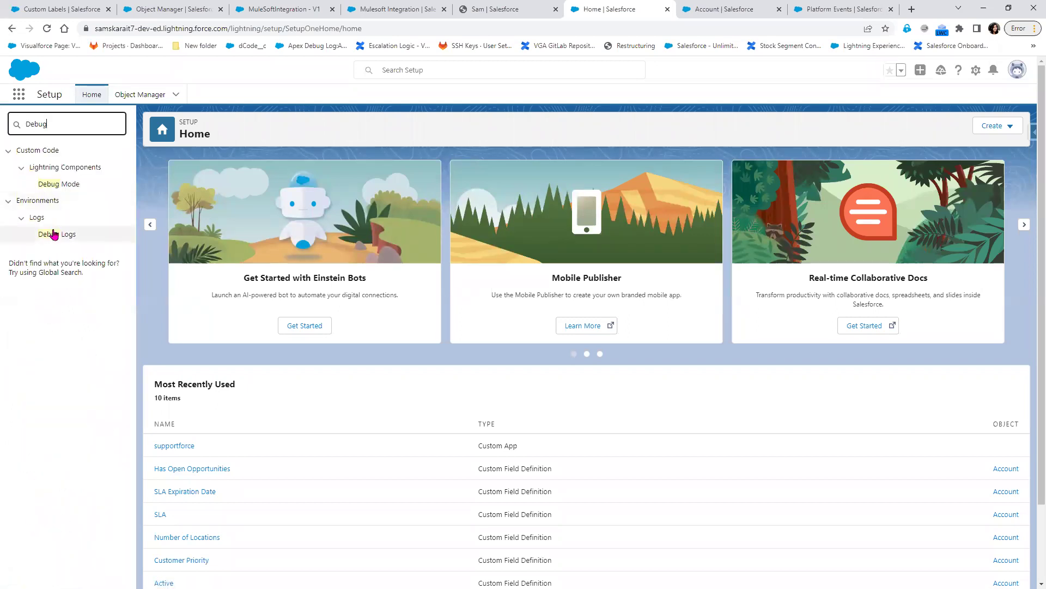
left_click(58, 234)
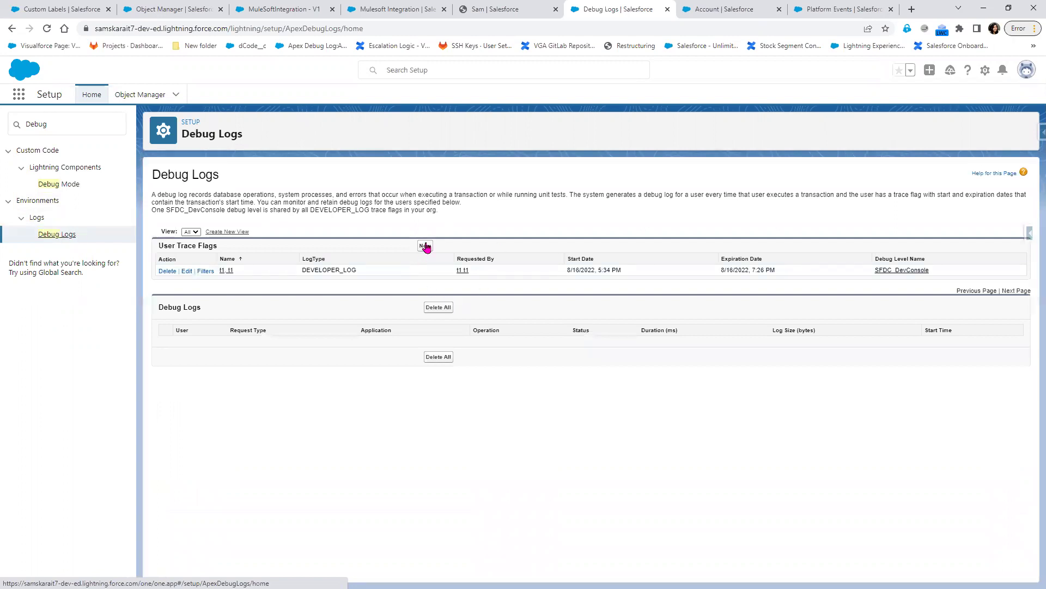
left_click(425, 246)
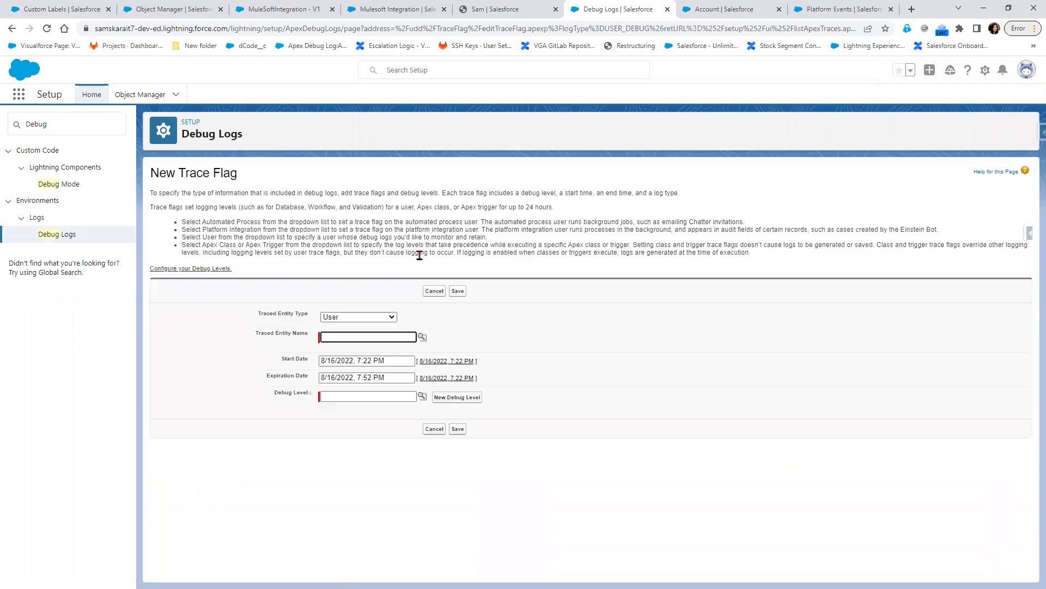
left_click(373, 317)
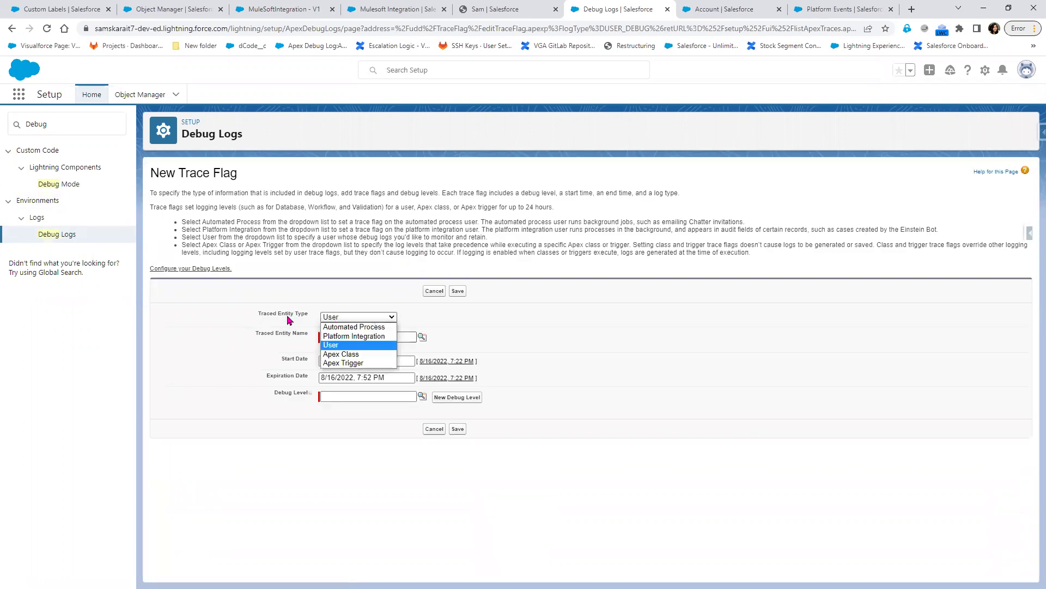
- Save a trace flag for Automated Process using the SFDC_DevConsole debug level
key("Up")
key("Up")
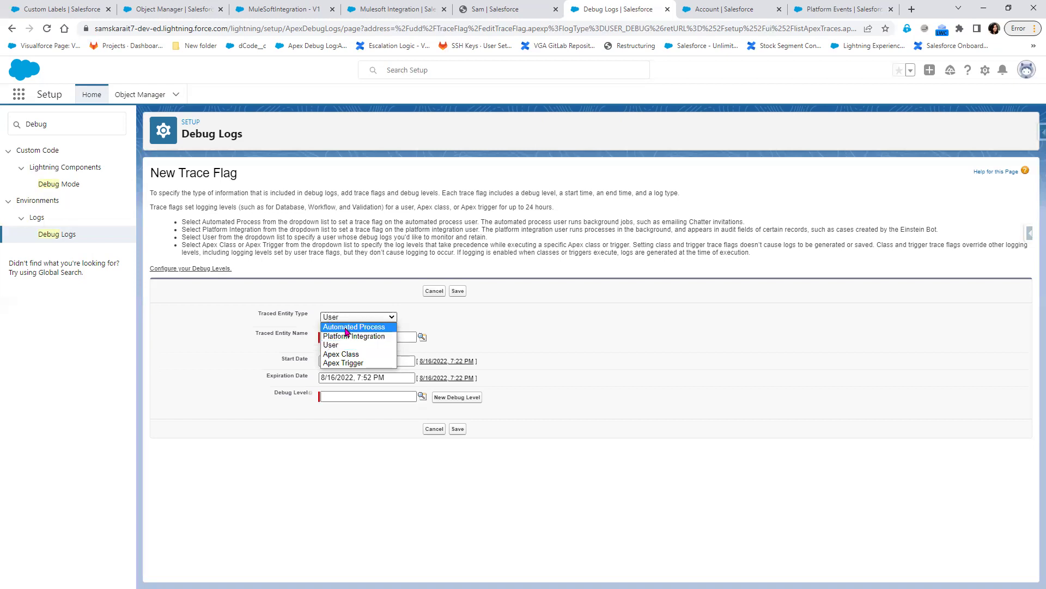
left_click(347, 327)
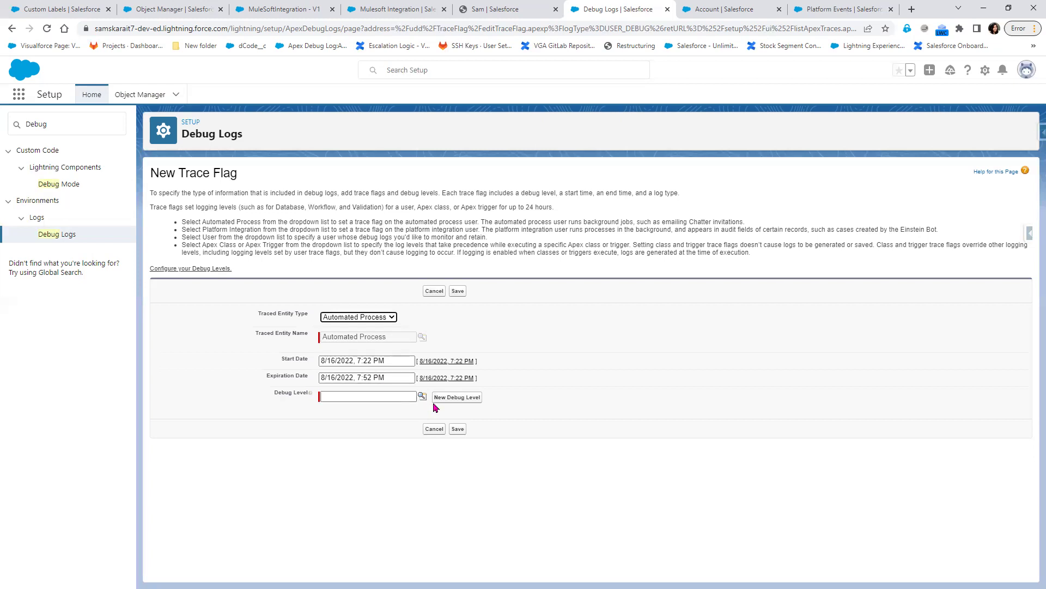
left_click(423, 396)
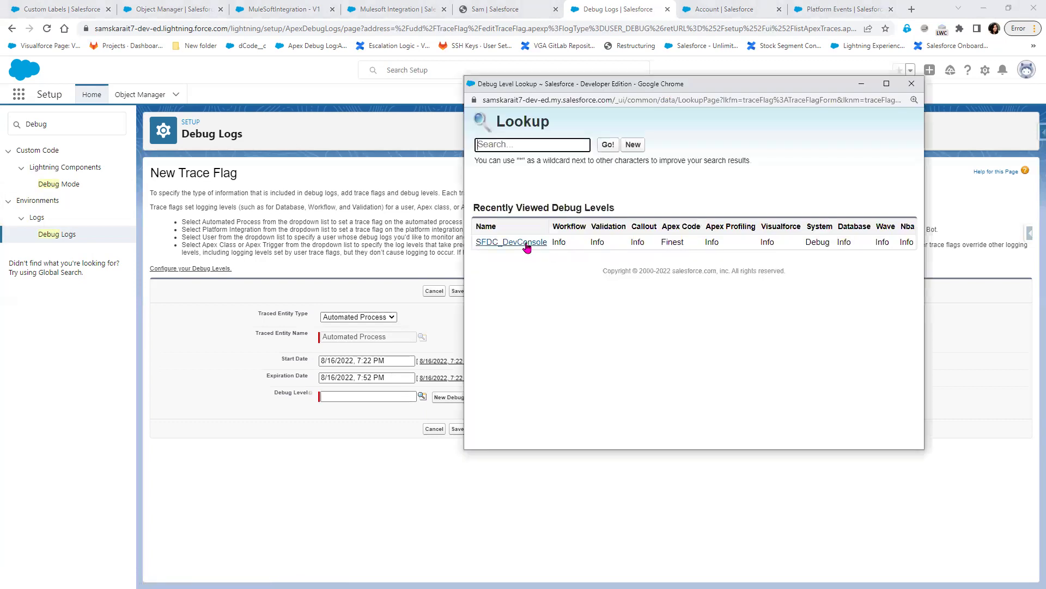
left_click(527, 247)
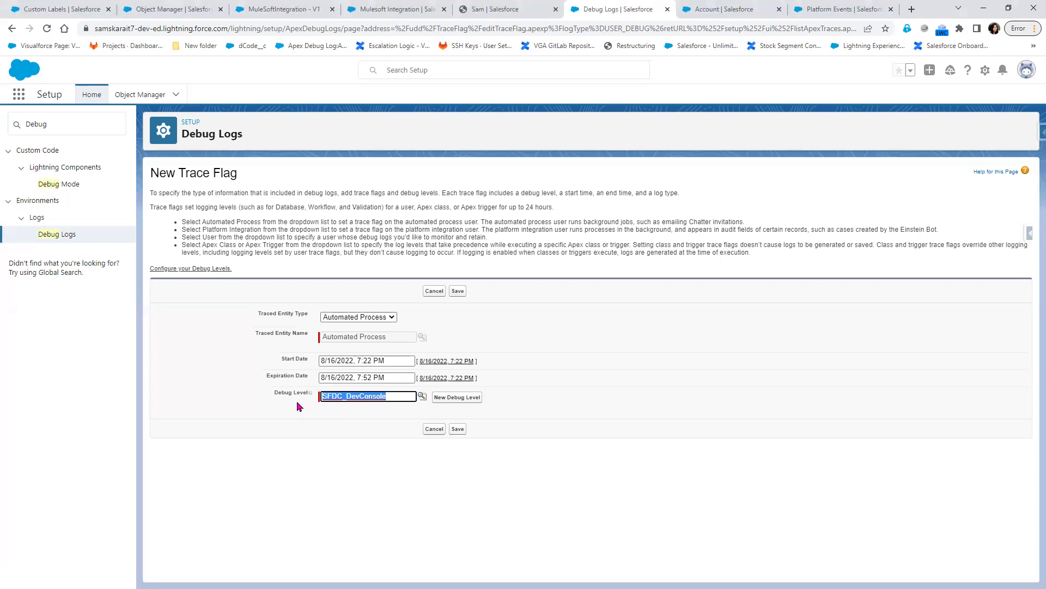
left_click(458, 428)
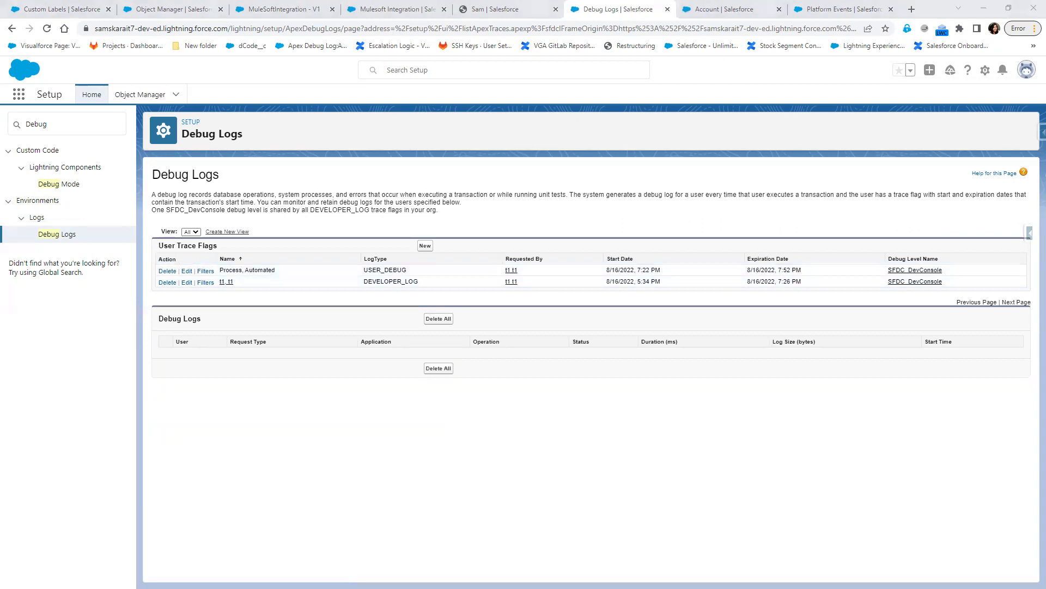
- Execute the highlighted lines 111-114 and dismiss the unexpected token error
key("alt+Tab")
left_click_drag(369, 277, 159, 230)
left_click(912, 437)
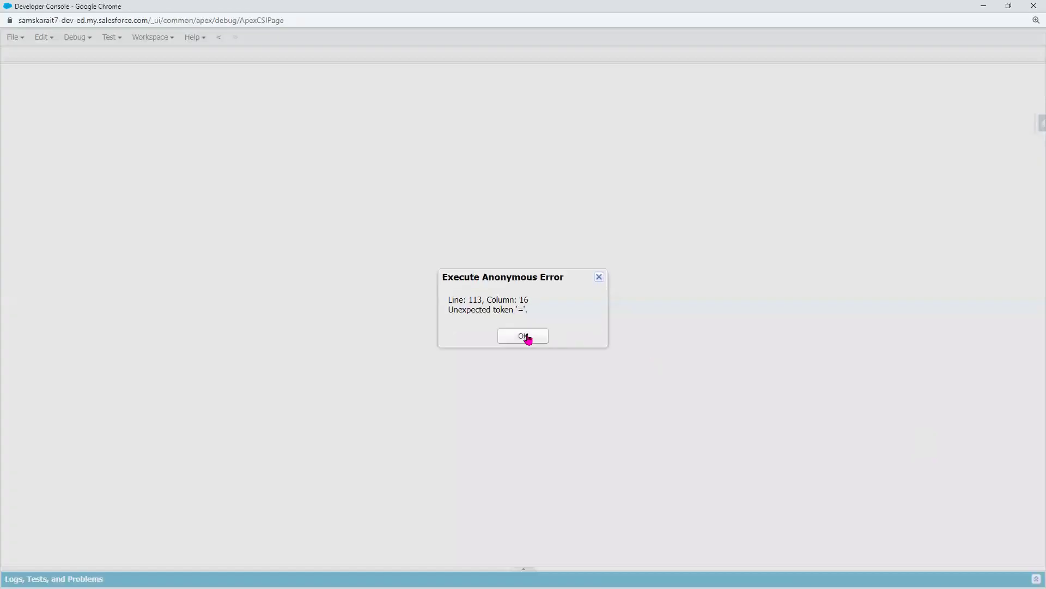
left_click(524, 336)
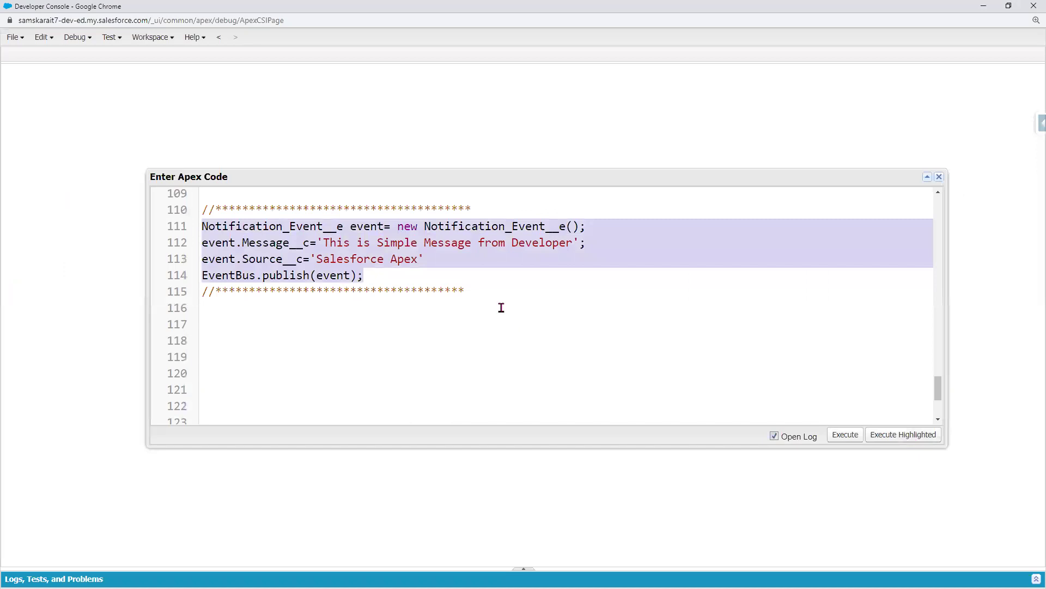
- Add the missing ';' to line 113, re-execute the selection, and refresh Debug Logs
left_click(450, 259)
type(";")
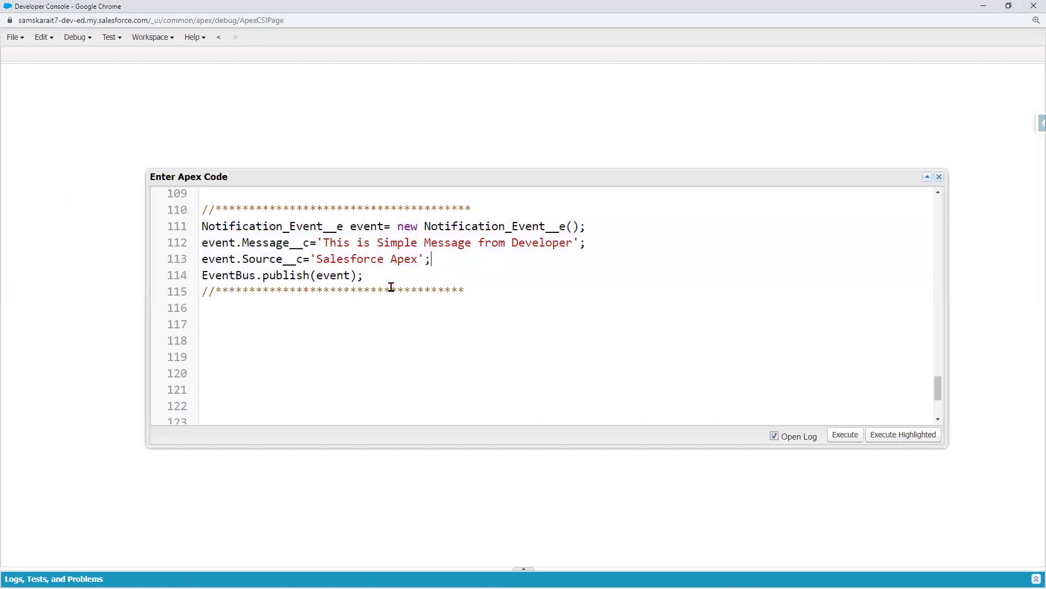
left_click_drag(380, 275, 154, 224)
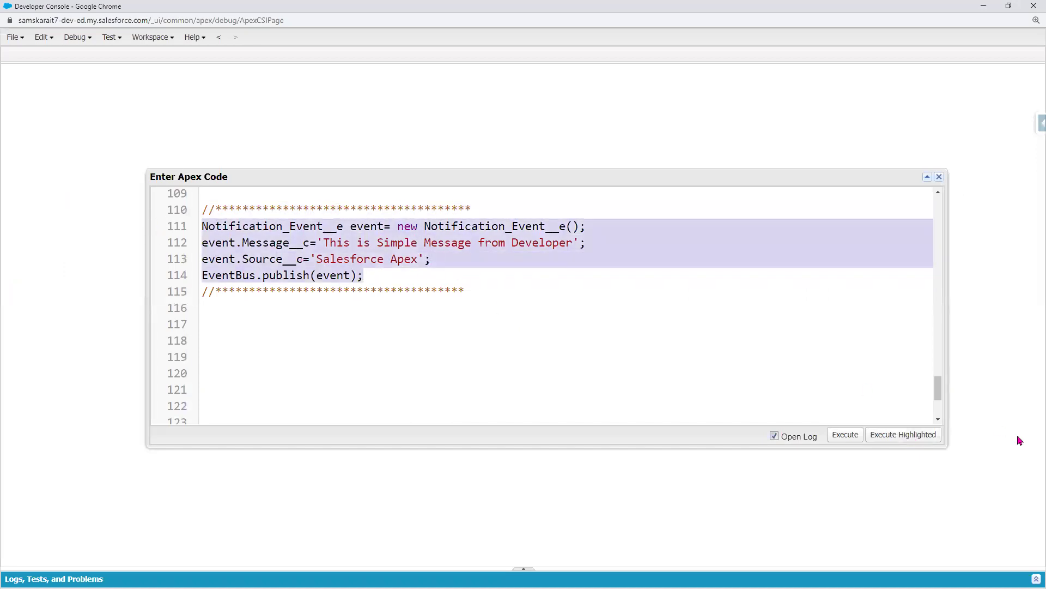
left_click(895, 434)
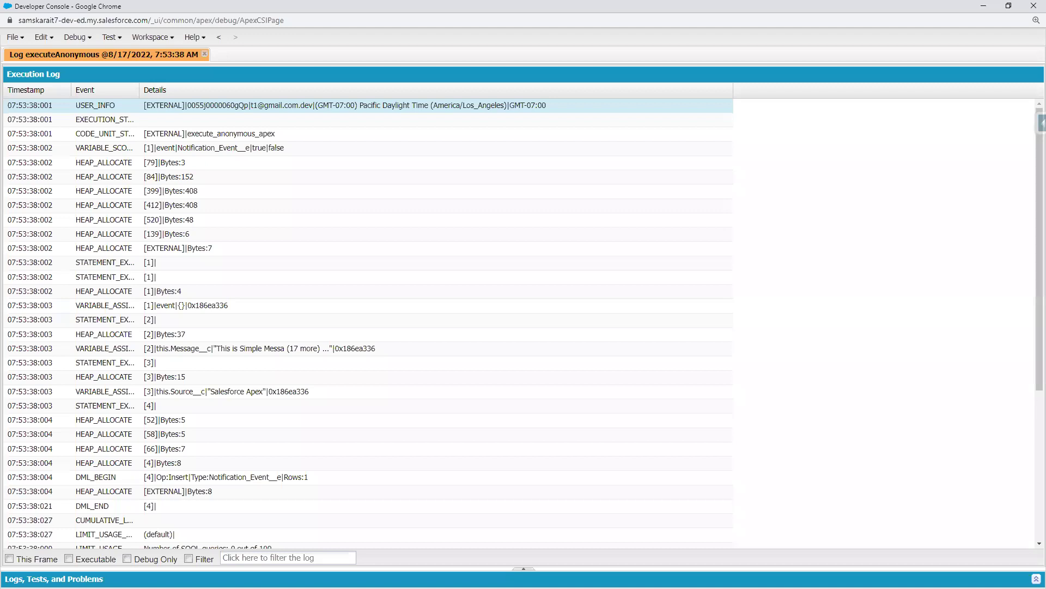
left_click(984, 9)
left_click(47, 29)
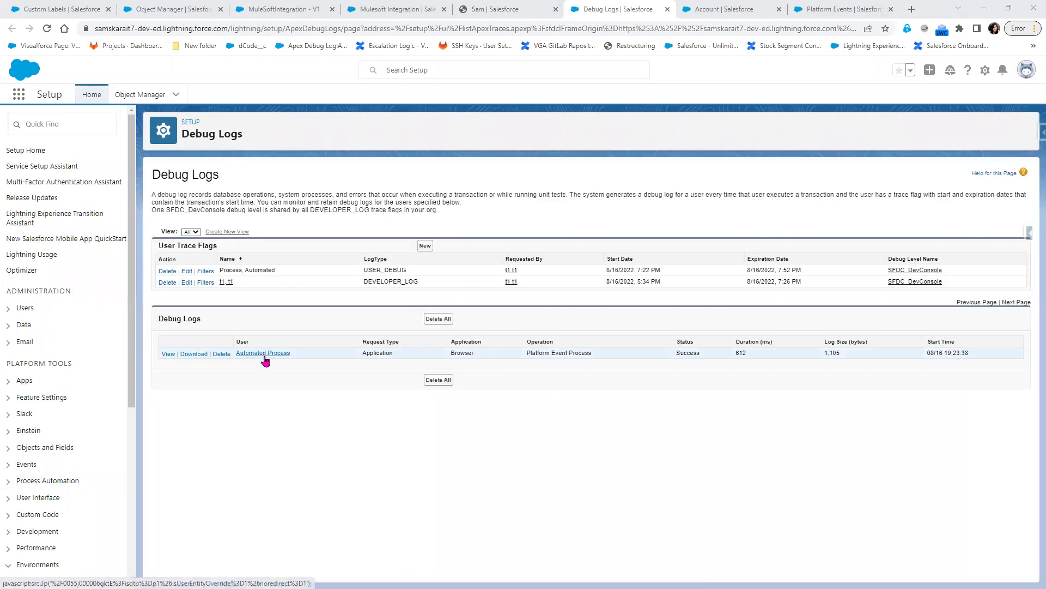
- Open the Automated Process debug log and zoom Chrome to 150%
left_click(168, 354)
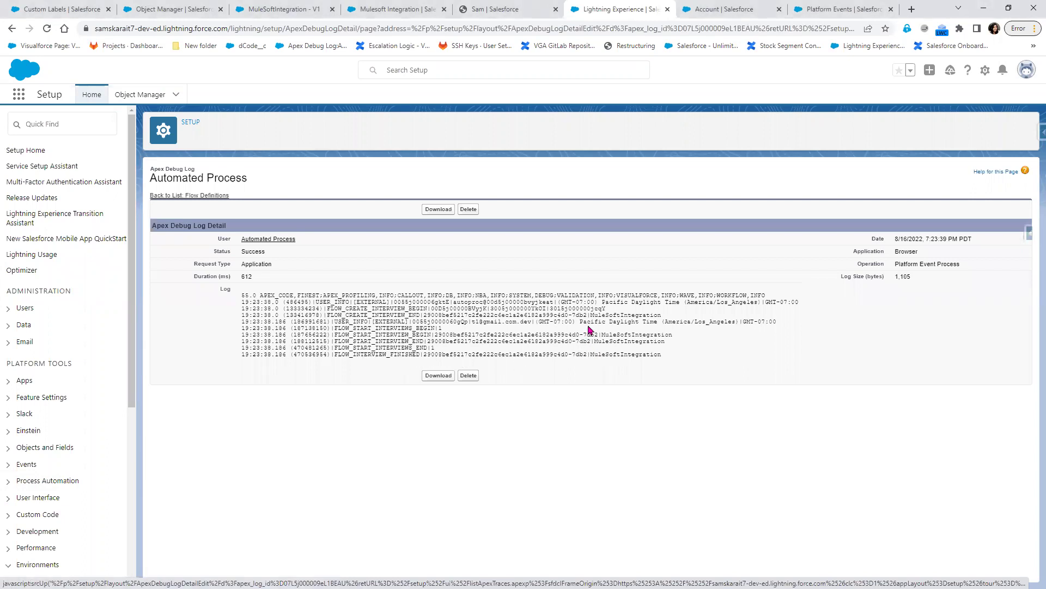
left_click_drag(588, 315, 629, 308)
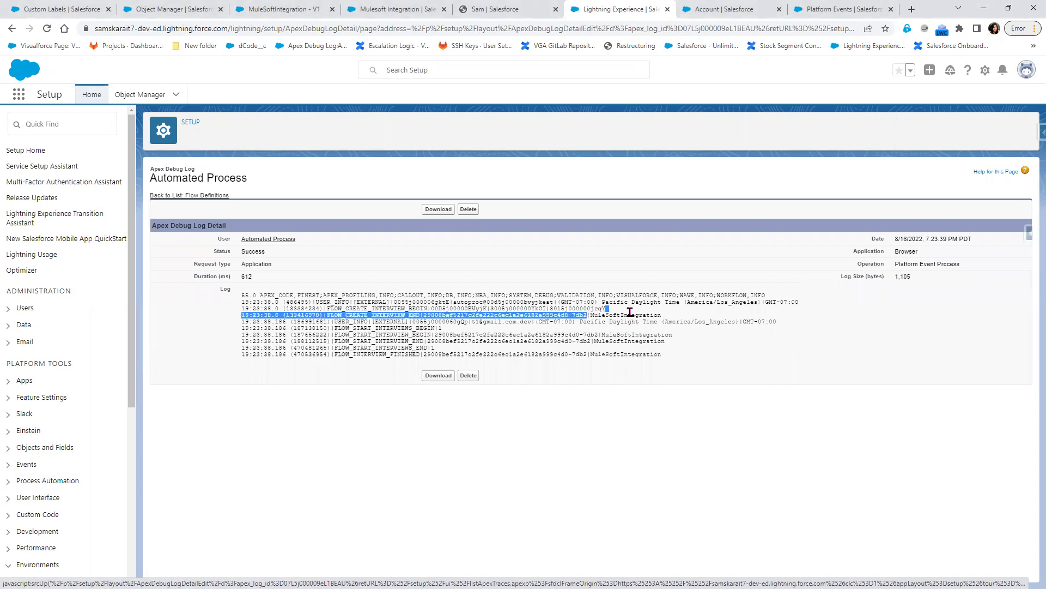
left_click(1034, 29)
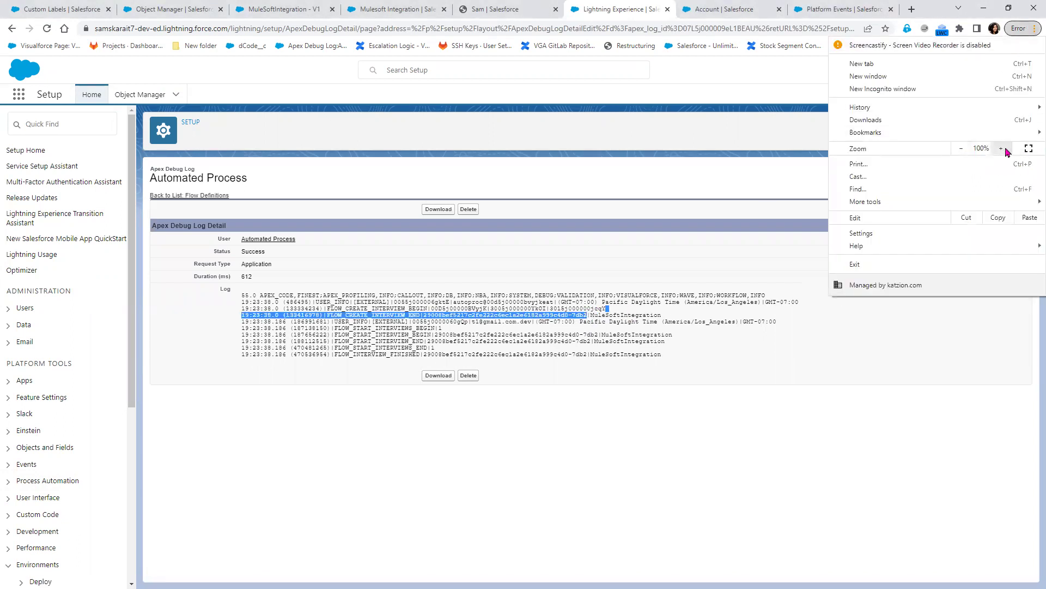
left_click(1002, 149)
left_click(1001, 149)
left_click(1001, 149)
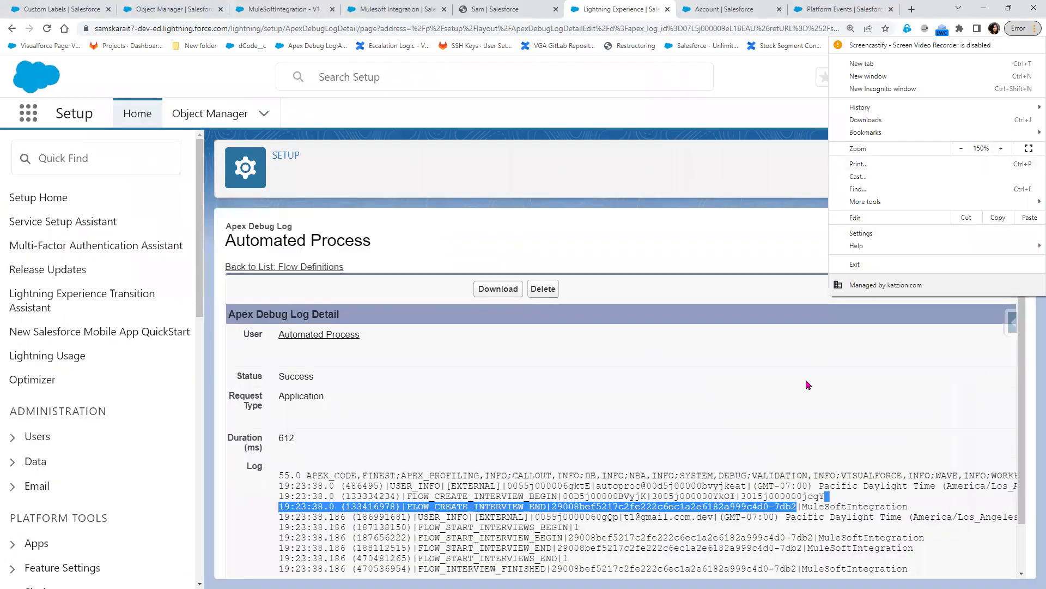
left_click(809, 384)
- Highlight the flow interview begin/end log lines, then go to the Mulesoft Integration group
scroll(801, 390, "down", 2)
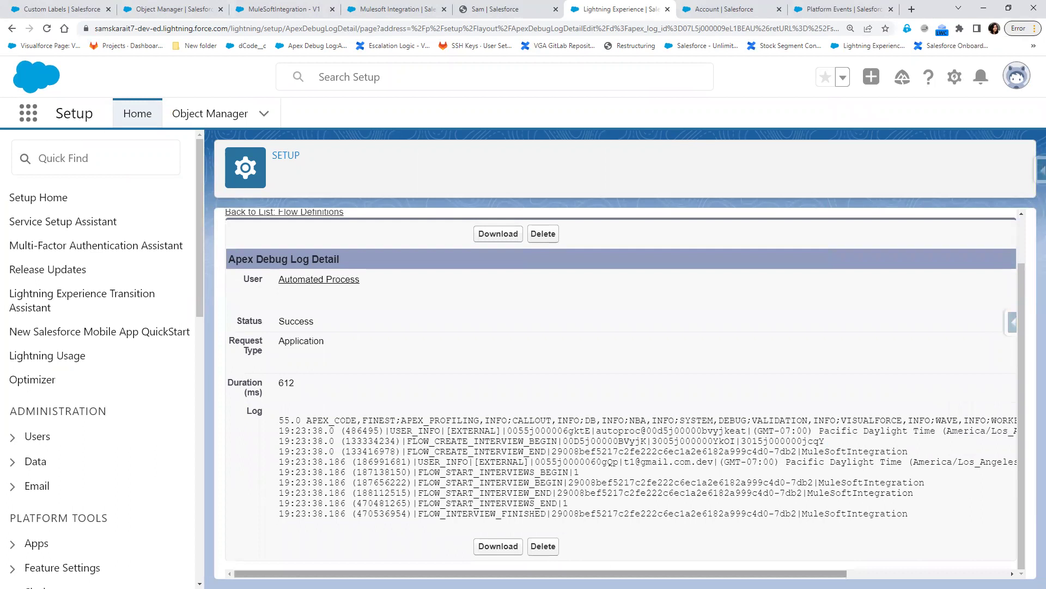
left_click_drag(654, 574, 709, 573)
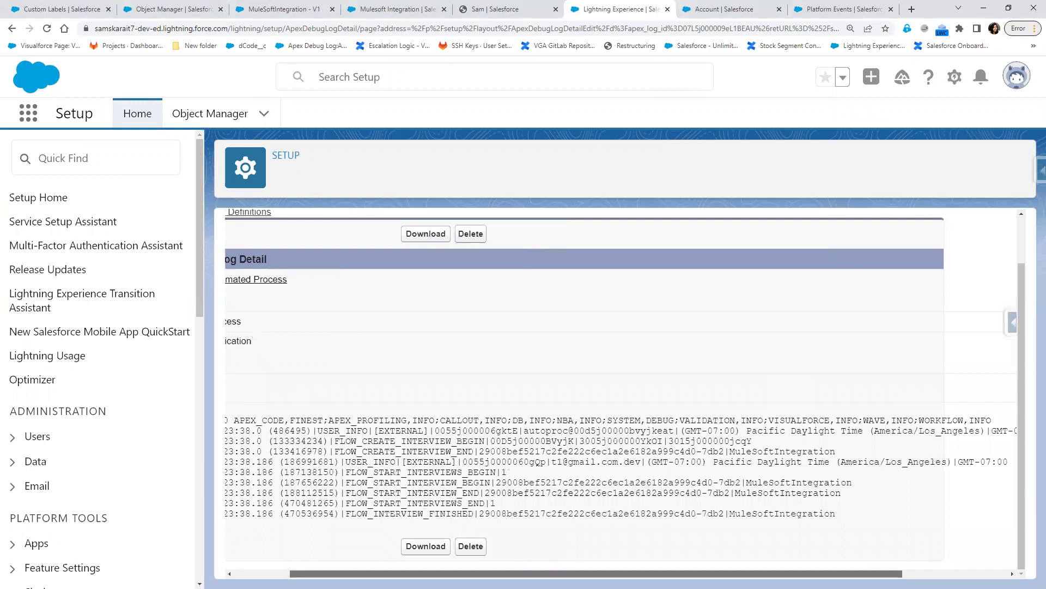
left_click_drag(330, 440, 489, 443)
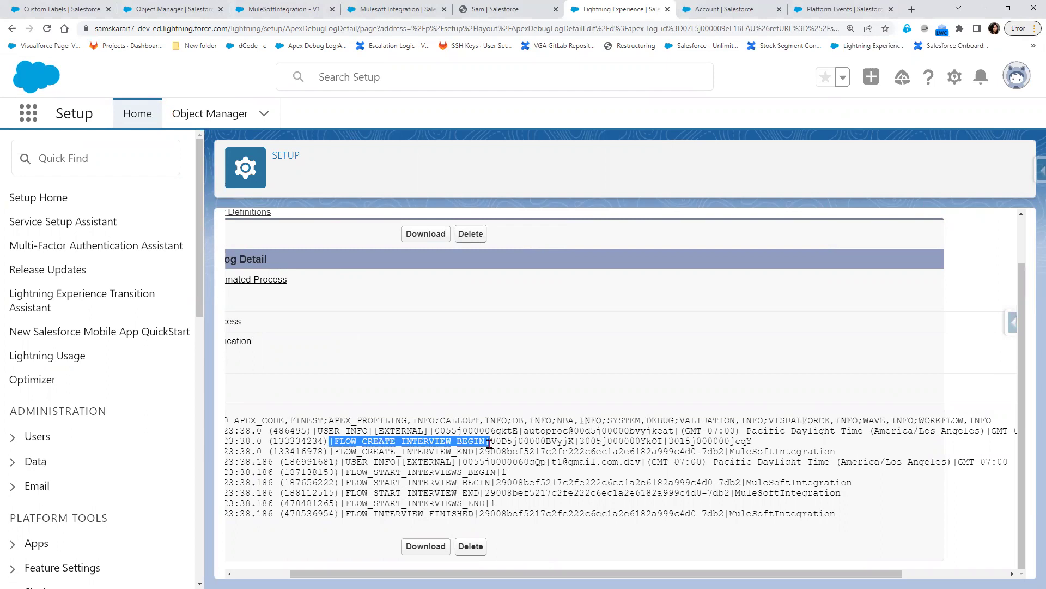
left_click_drag(489, 443, 488, 451)
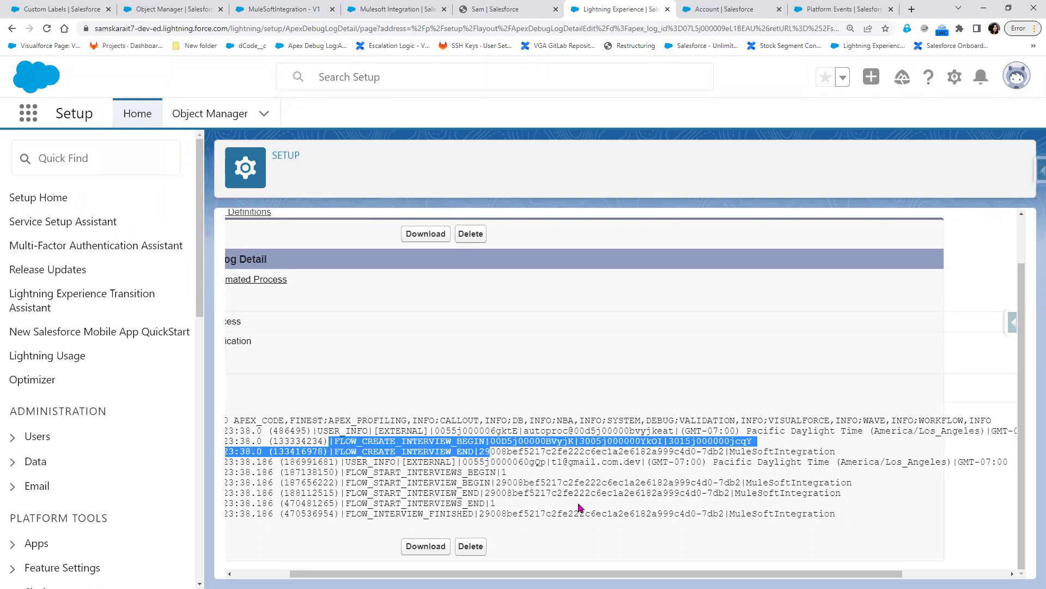
left_click(471, 482)
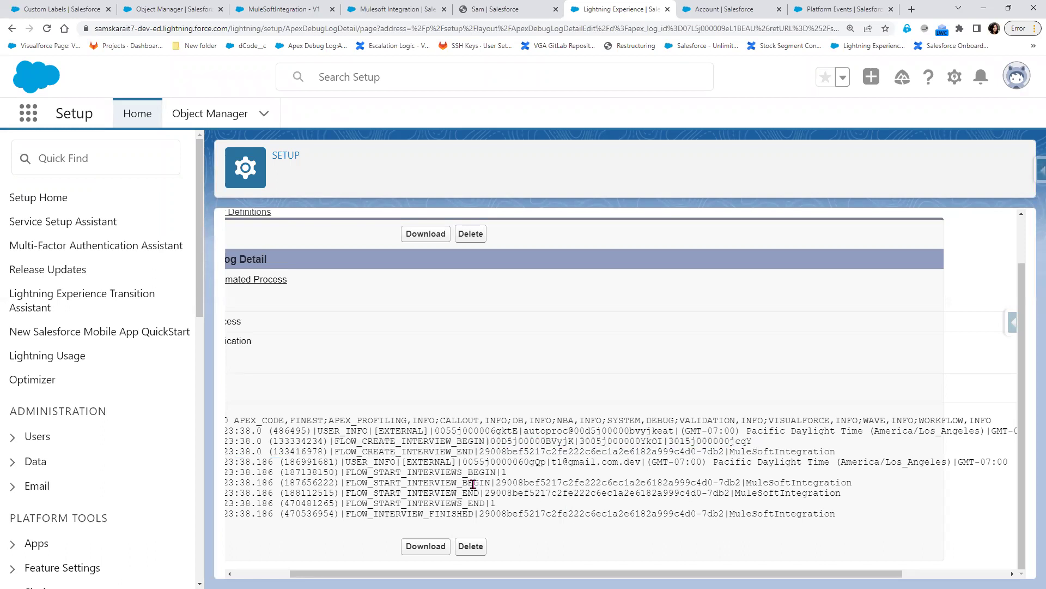
left_click_drag(435, 472, 473, 472)
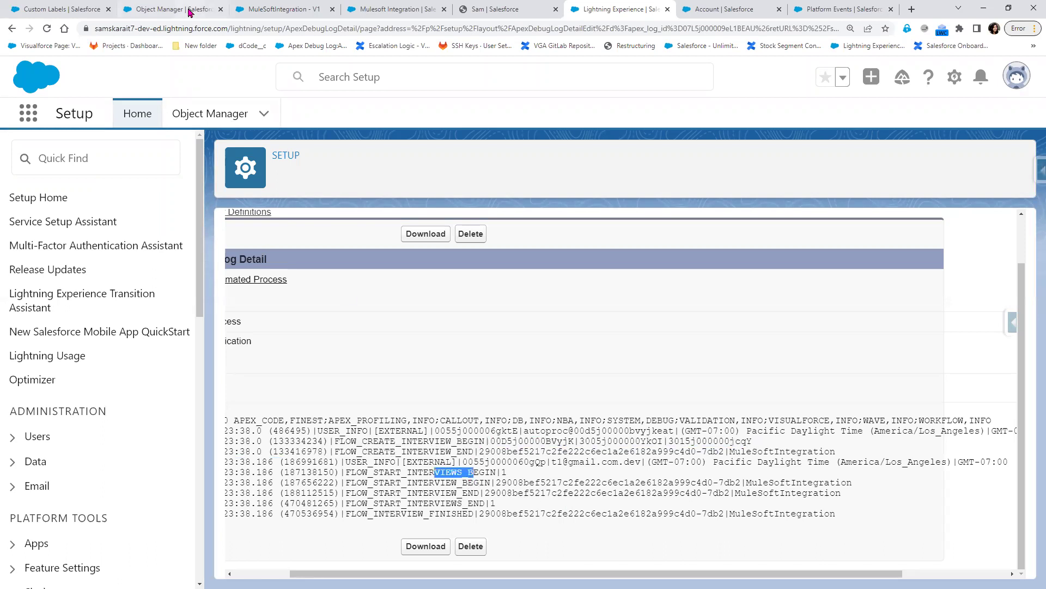
left_click(191, 9)
left_click(289, 9)
left_click(385, 9)
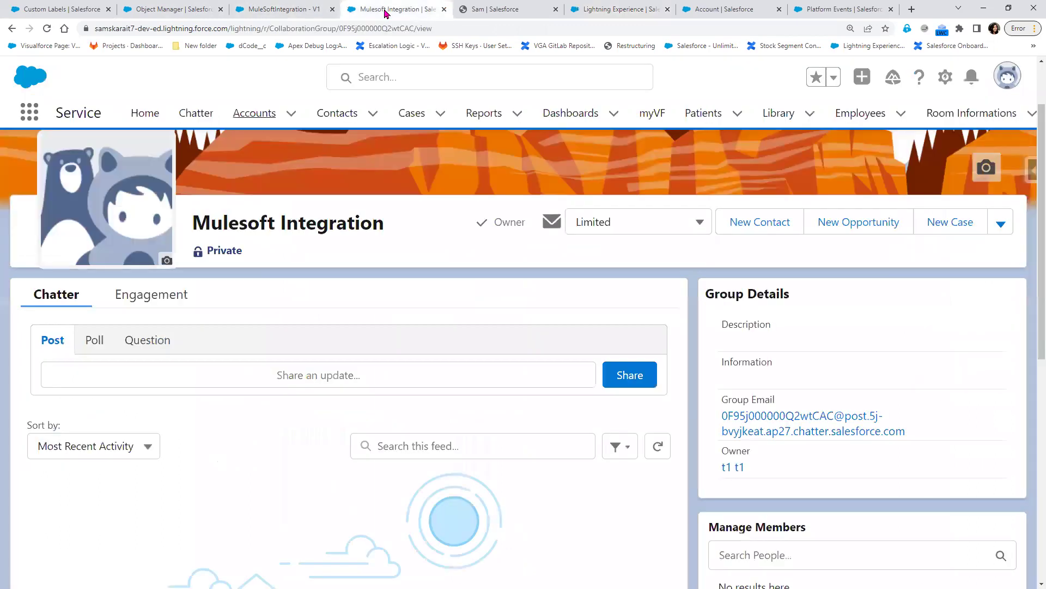
- Reload the Mulesoft Integration feed and highlight the posted Apex message
left_click(47, 30)
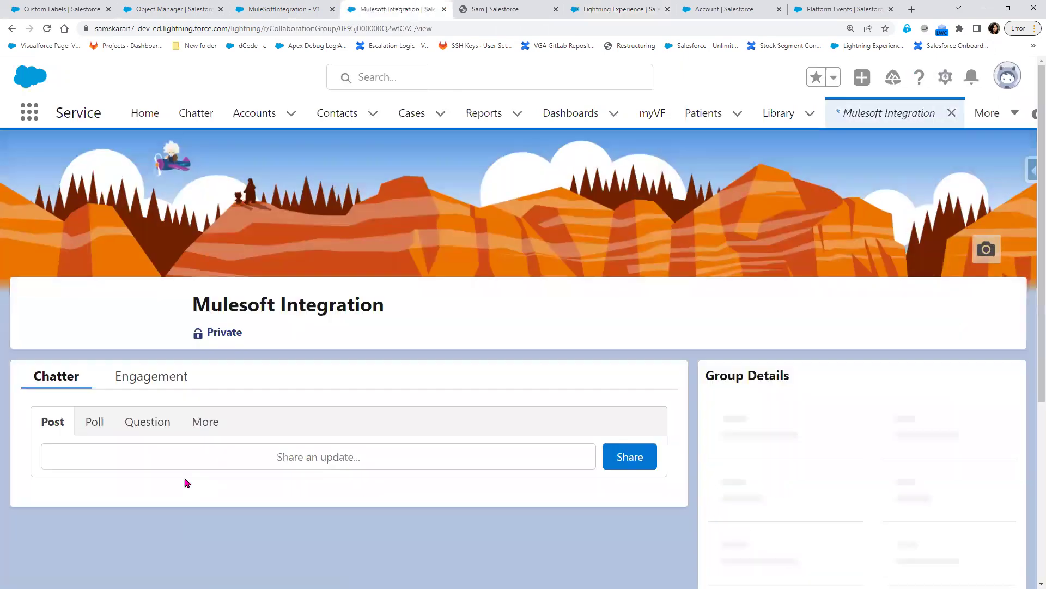
scroll(212, 448, "down", 3)
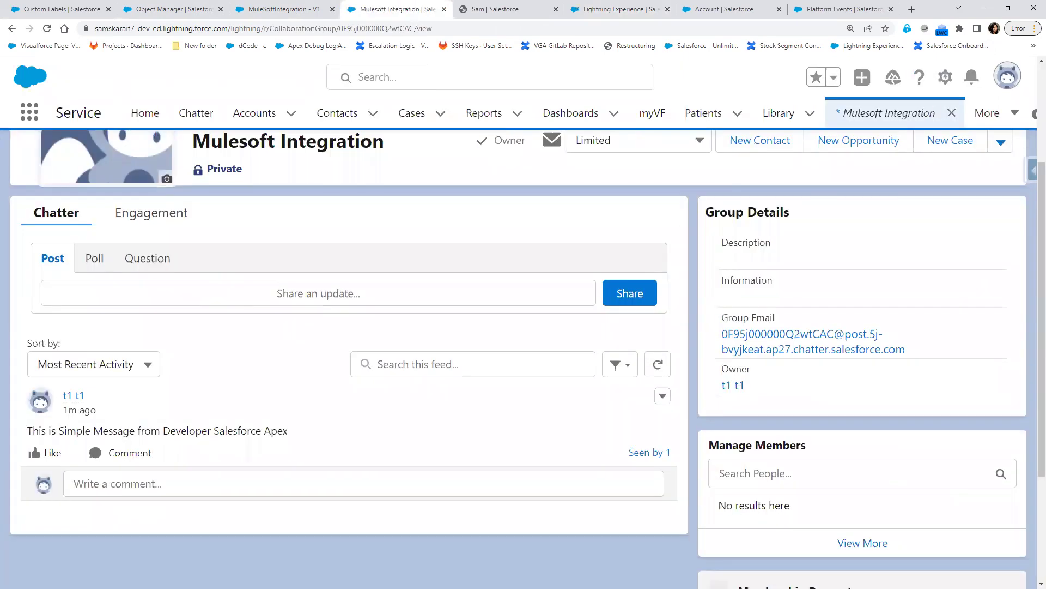
left_click_drag(33, 431, 291, 440)
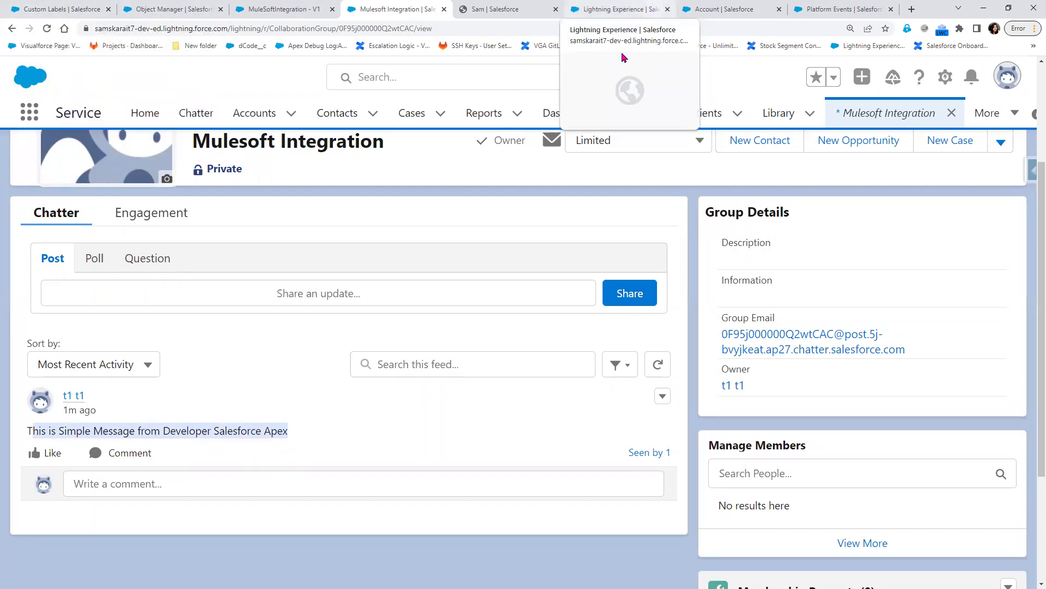
- Check the Platform Event and debug log tabs, then open the MuleSoftIntegration flow
left_click(824, 8)
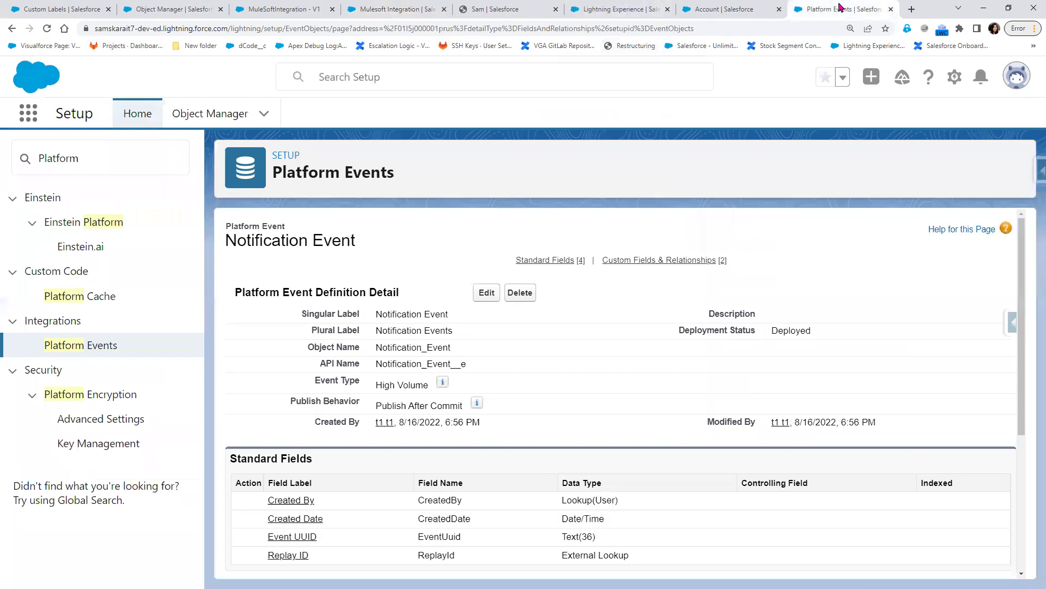
left_click(736, 10)
left_click(626, 11)
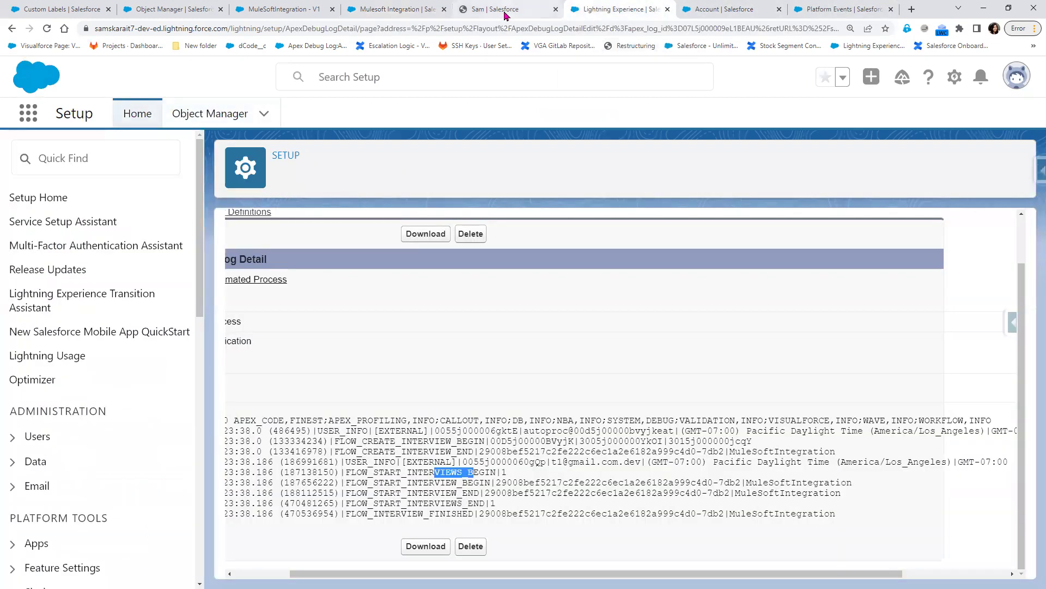
left_click(505, 11)
left_click(366, 12)
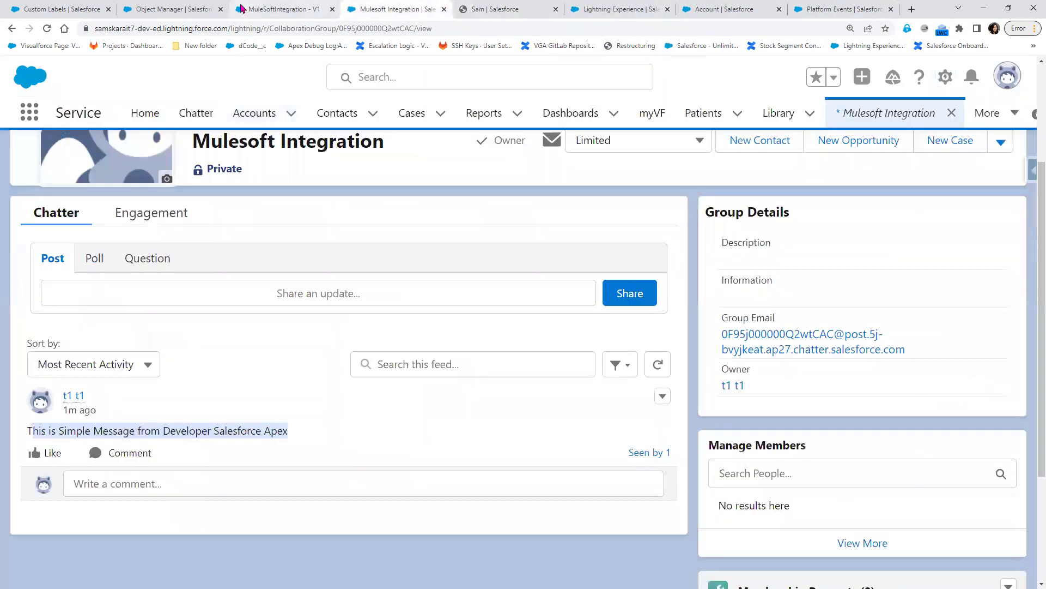
left_click(241, 9)
left_click_drag(773, 468, 370, 496)
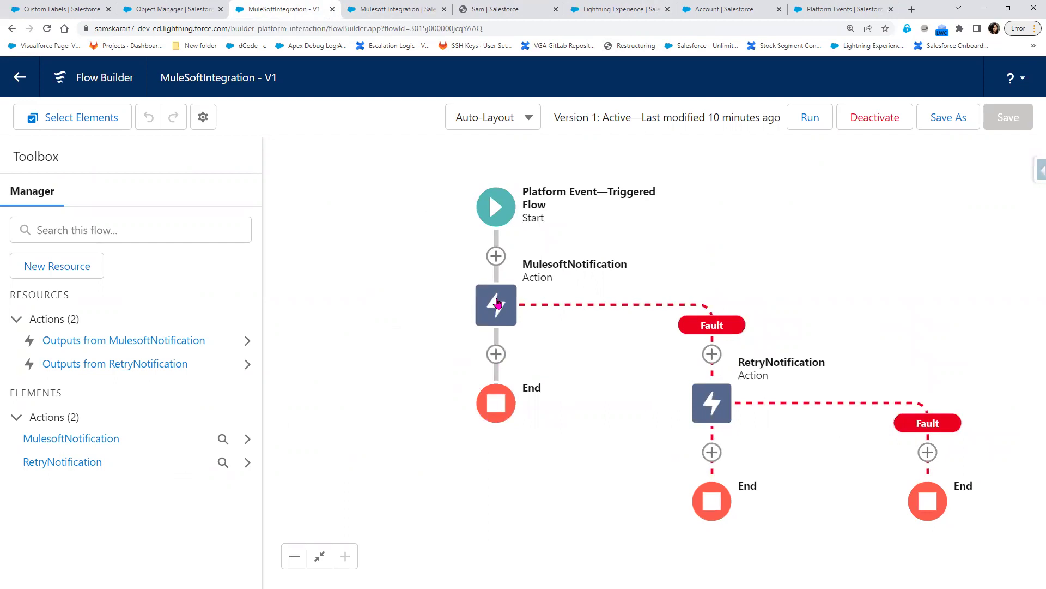
- Inspect the RetryNotification Post to Chatter inputs, then close the action editor
double_click(714, 417)
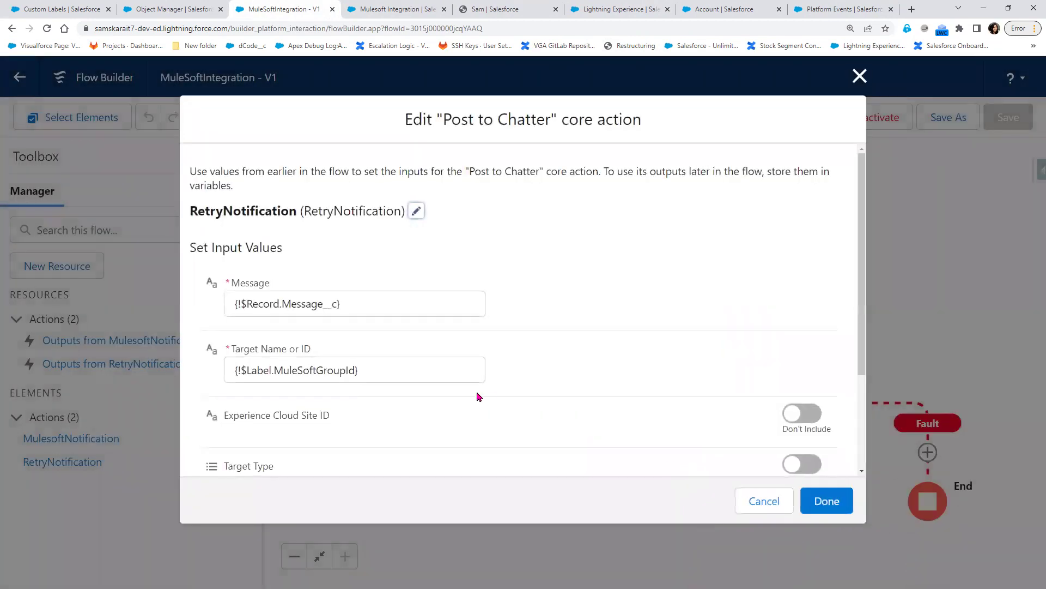
scroll(481, 395, "down", 3)
scroll(481, 395, "up", 2)
left_click(860, 76)
- Back in the Mulesoft Integration feed, highlight 'Salesforce Apex' in the post
left_click(151, 11)
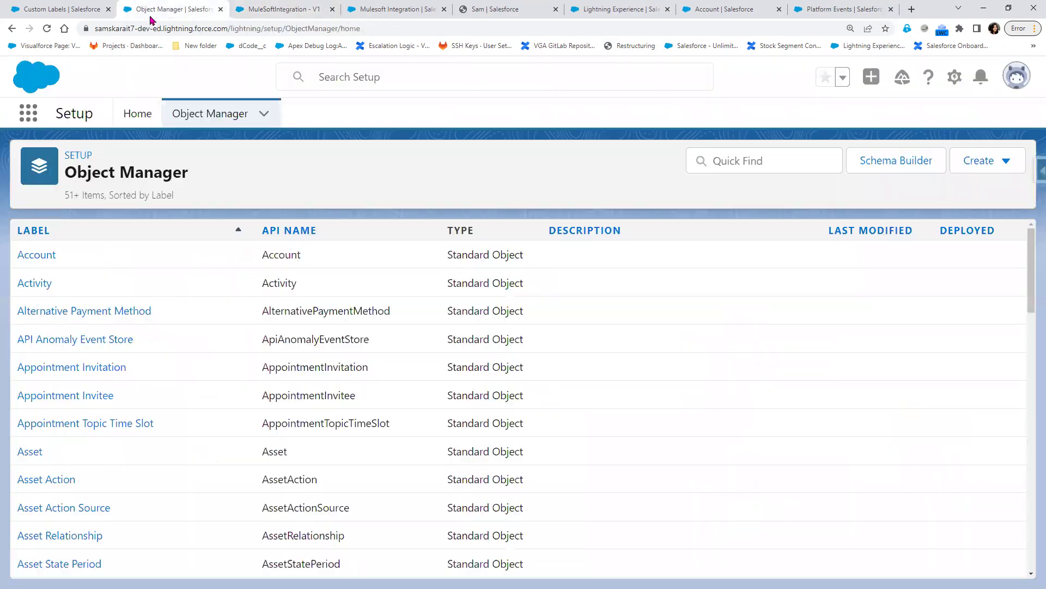
left_click(397, 10)
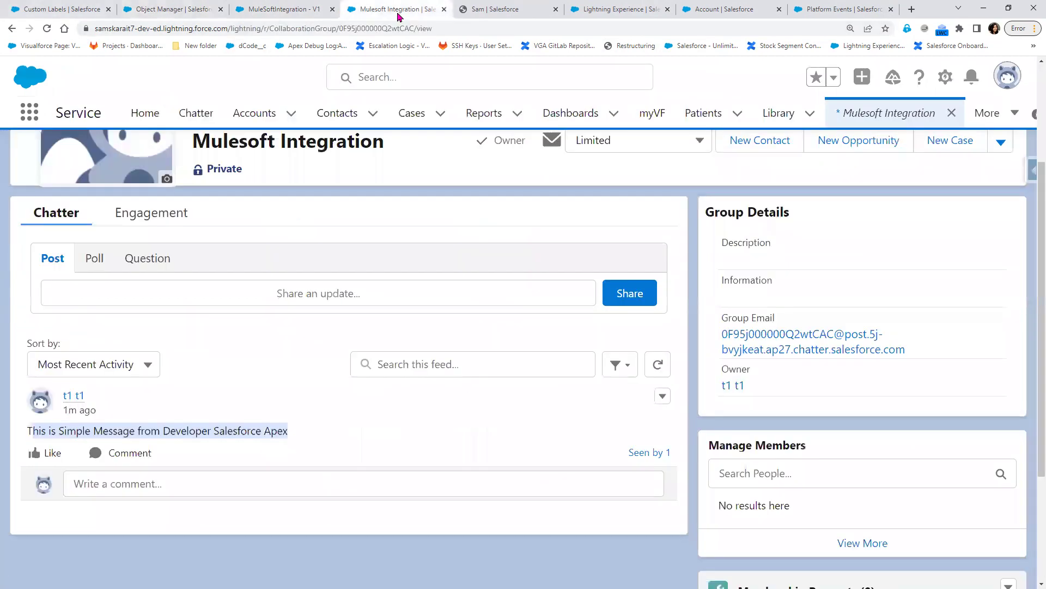
left_click(233, 445)
left_click_drag(212, 430, 331, 440)
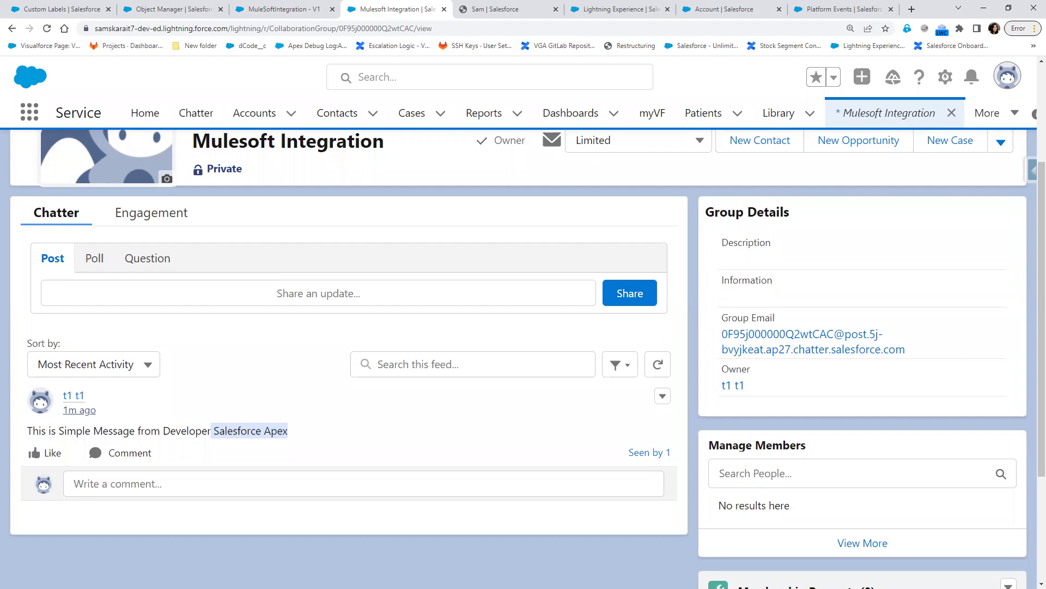
key("alt+Tab")
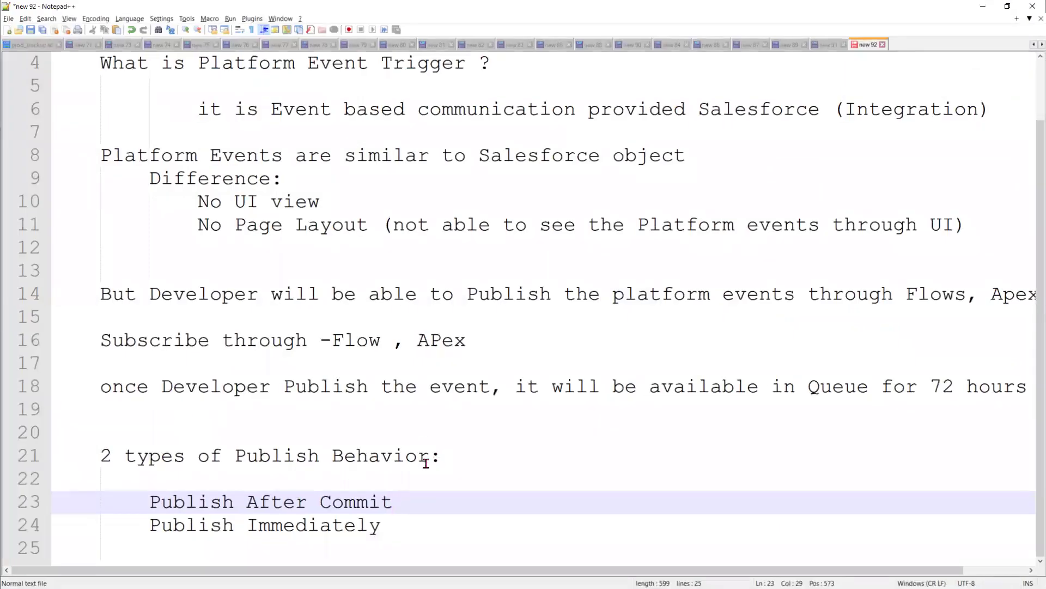
- Insert blank lines below Publish Immediately, leaving the caret on line 28
left_click(411, 536)
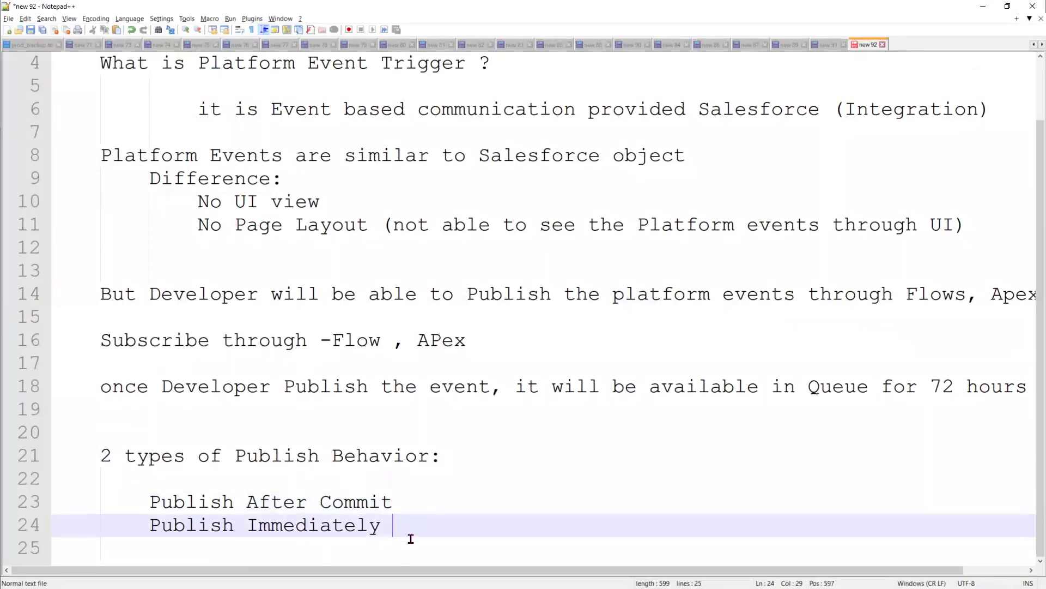
key("Return")
key("Return")
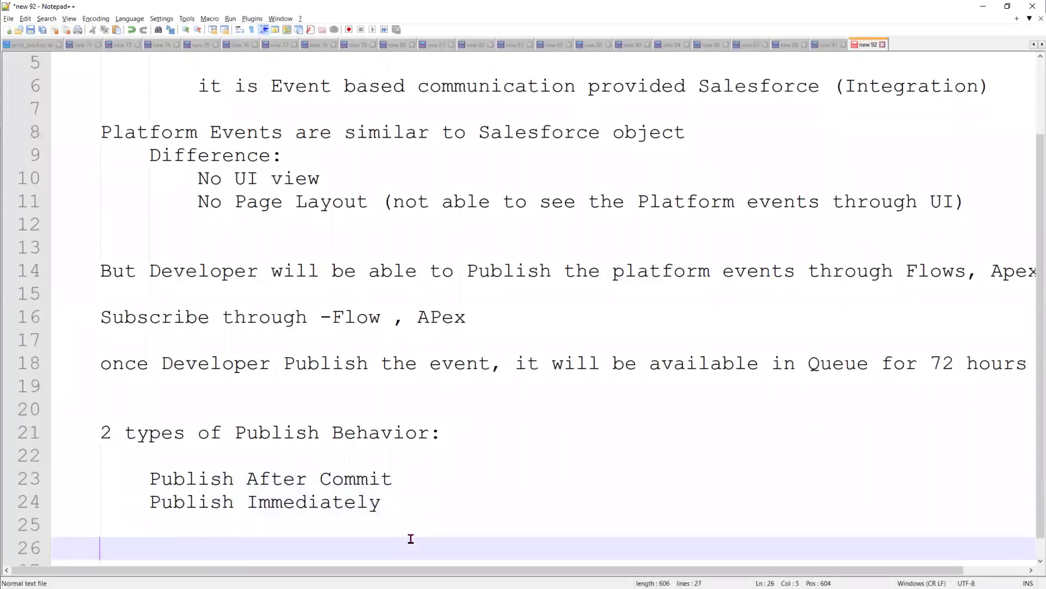
key("Return")
key("Return")
key("Return")
key("Up")
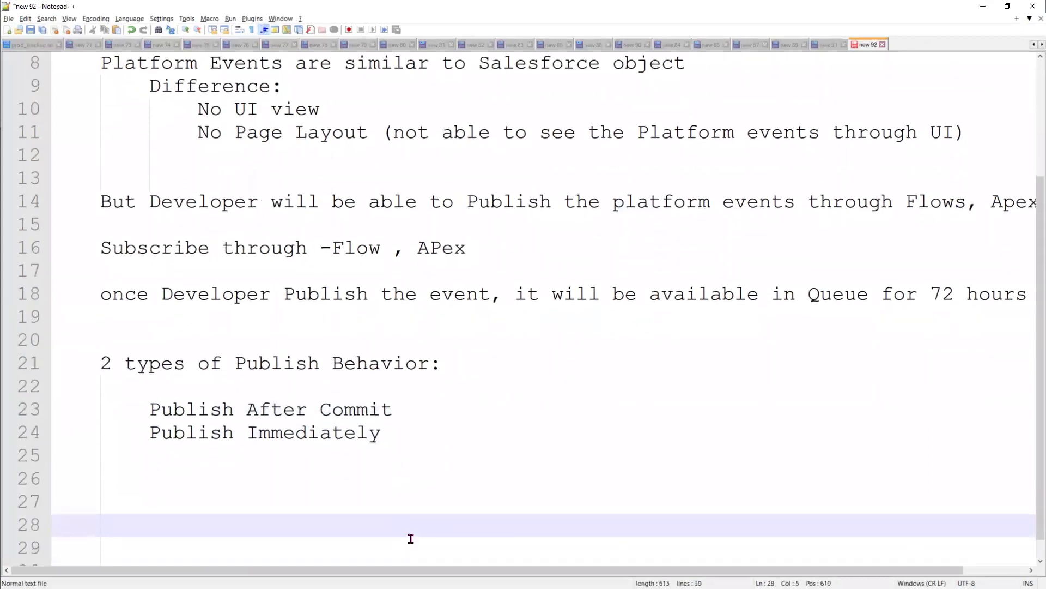
key("Up")
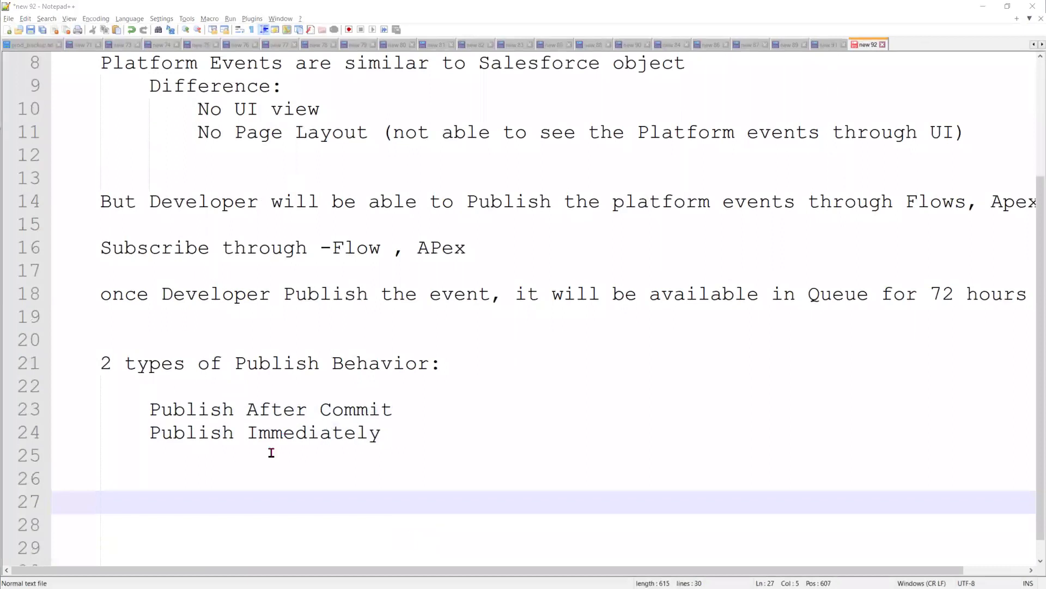
left_click(246, 473)
left_click(208, 517)
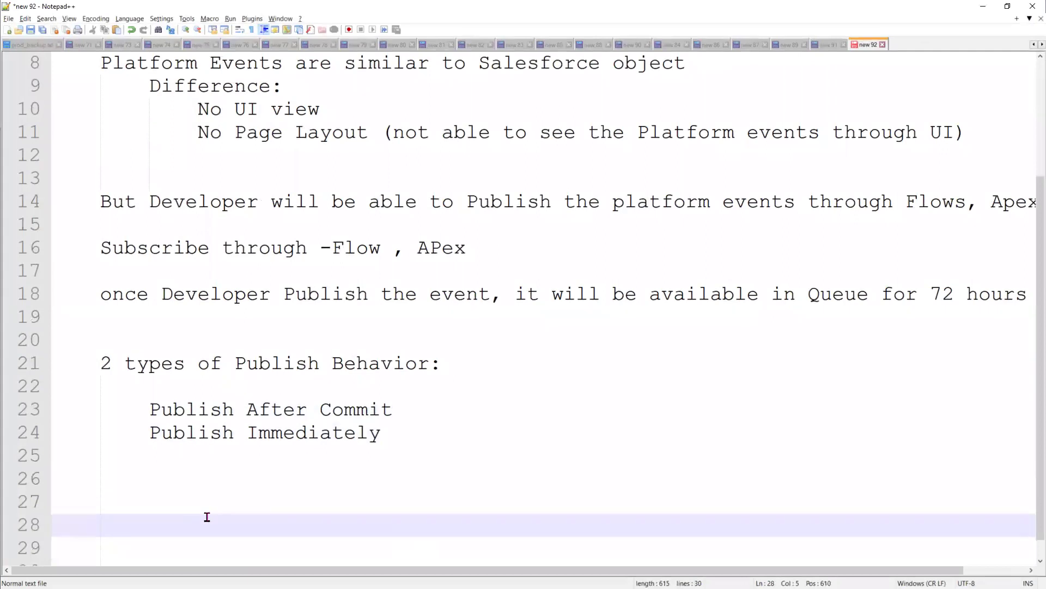
- Draft 'Business Scenario When a Platform event fires then' on line 28
type("Business")
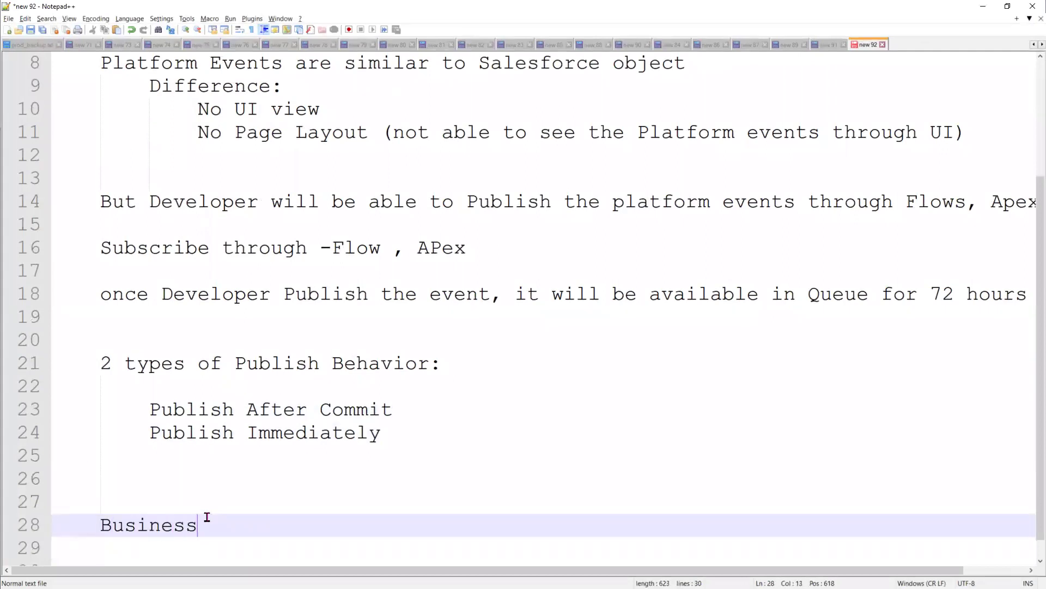
type(" Scenario")
type("Wn")
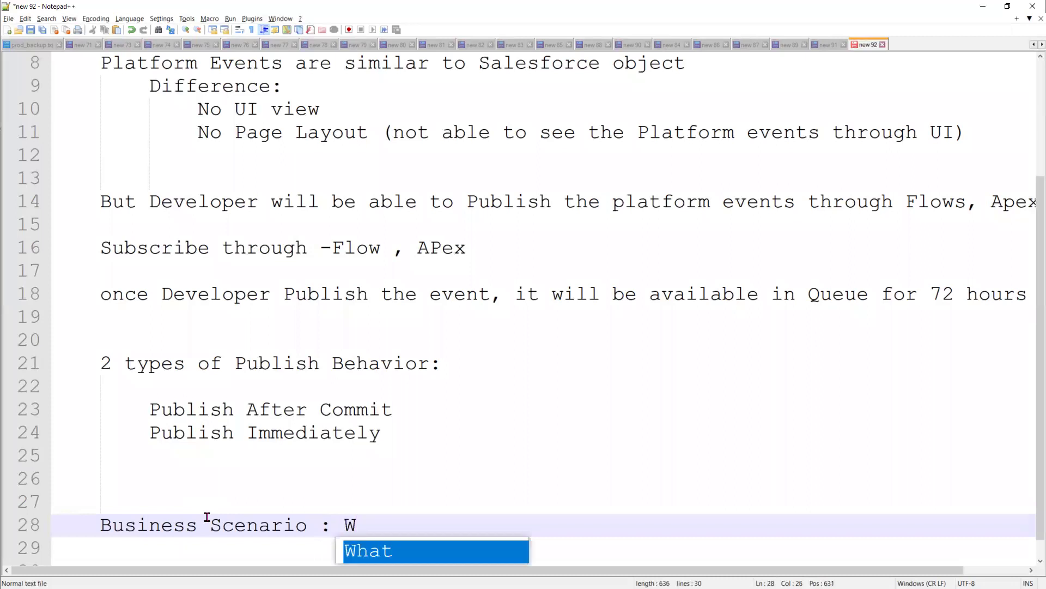
key("BackSpace")
type("hen a Pl")
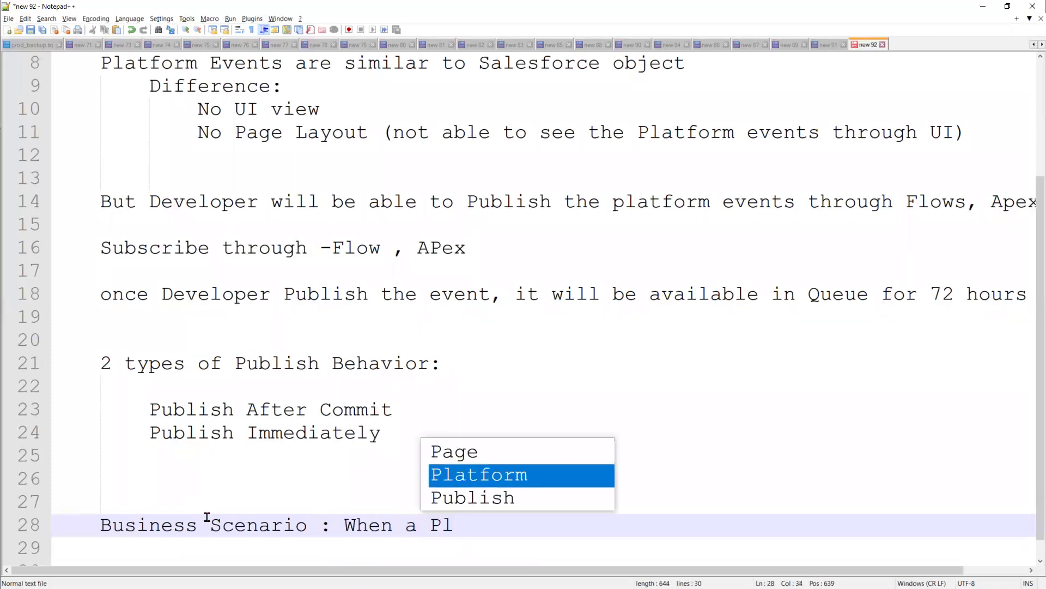
key("Return")
type("eve")
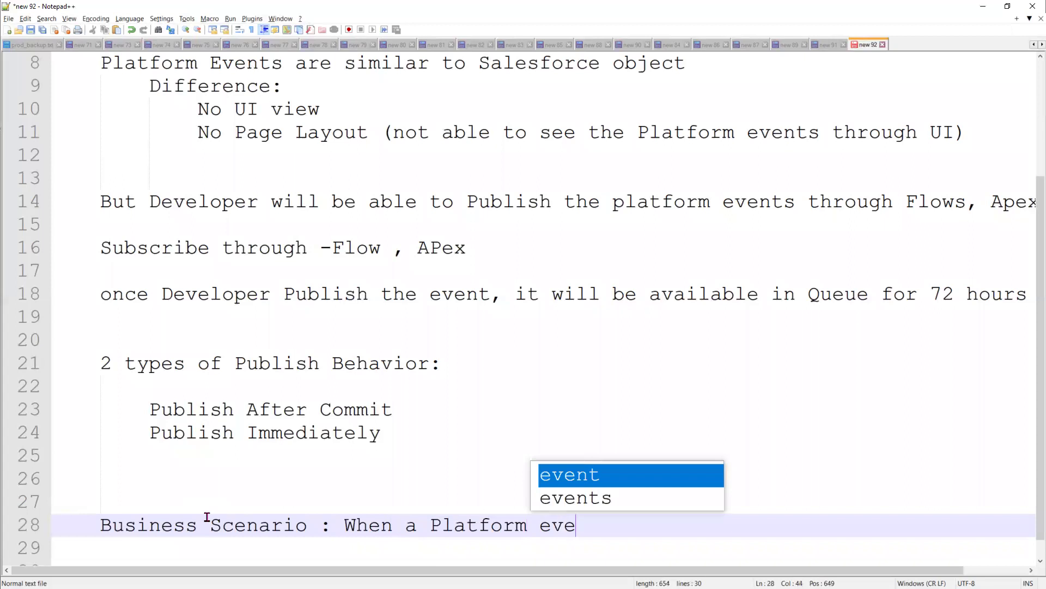
type("nt firs")
key("BackSpace")
key("BackSpace")
type("es")
key("BackSpace")
key("BackSpace")
type("res then")
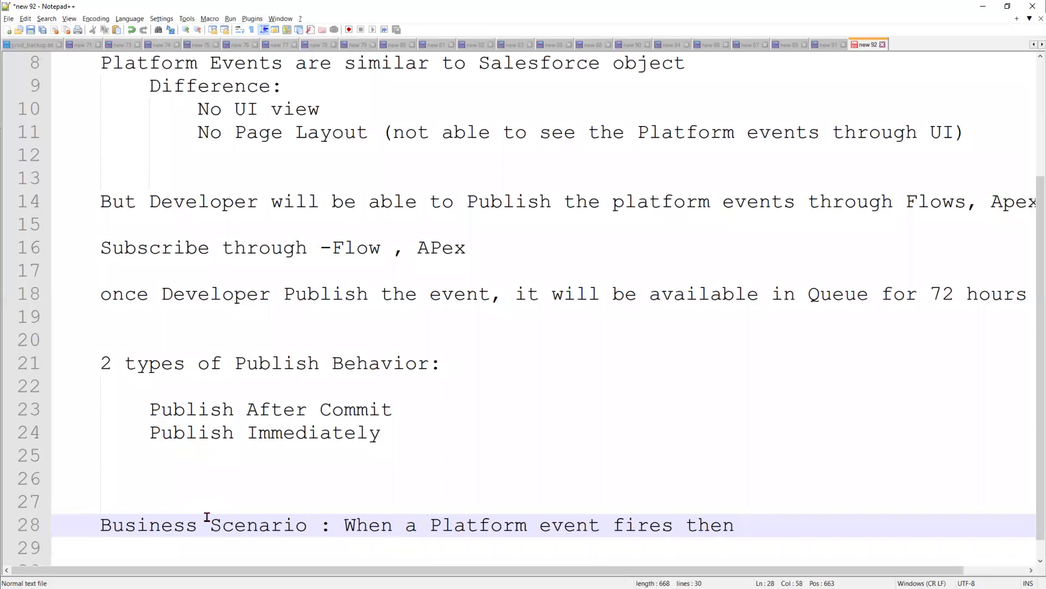
- Reword it to 'Post a chatter message to the group as soon as Platform event fires'
left_click(342, 526)
type("Post a cha")
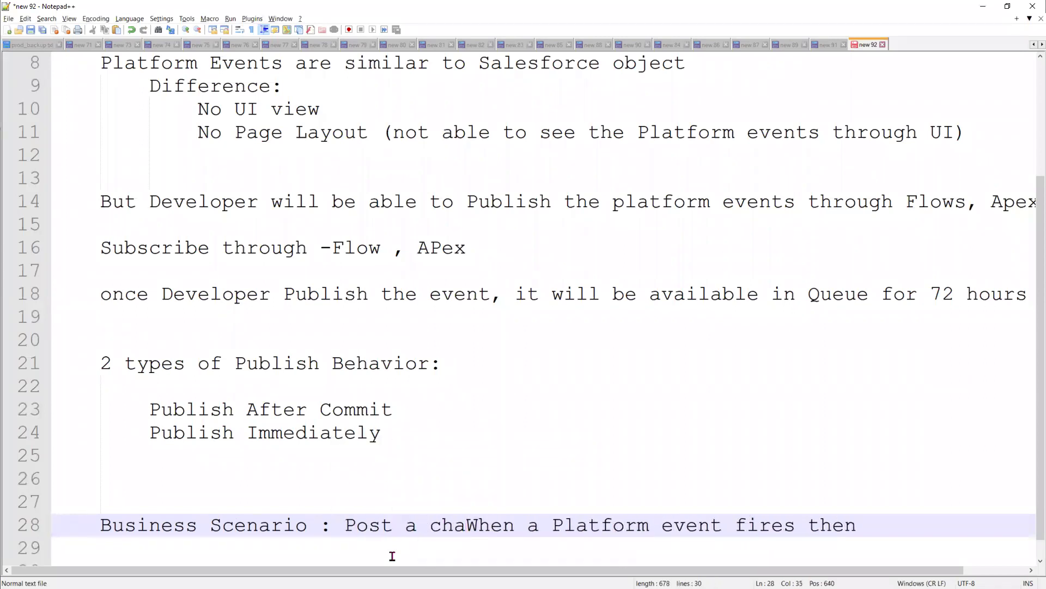
type("tter me")
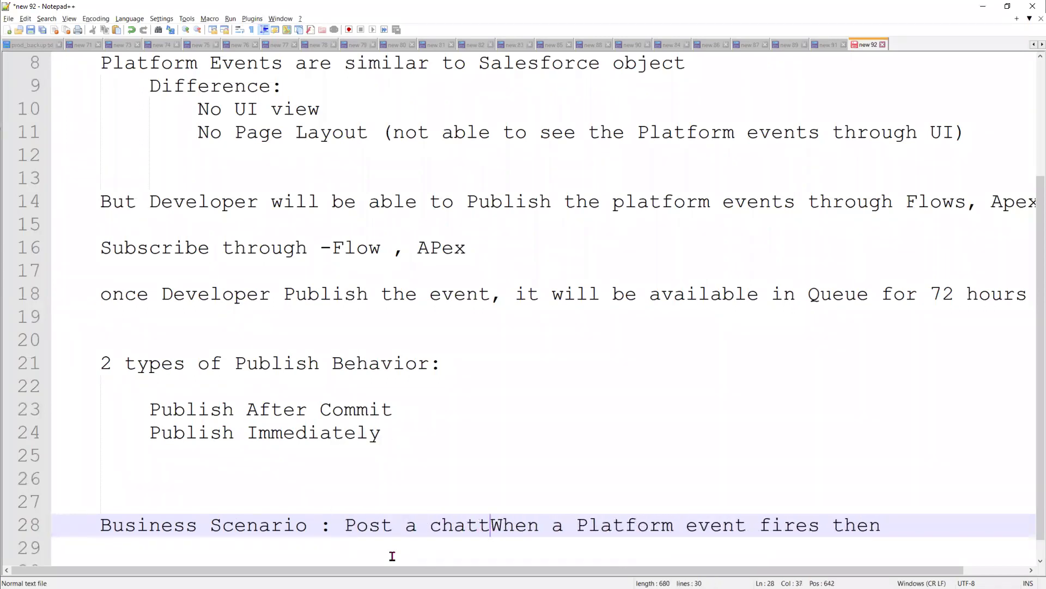
type("ssage to th")
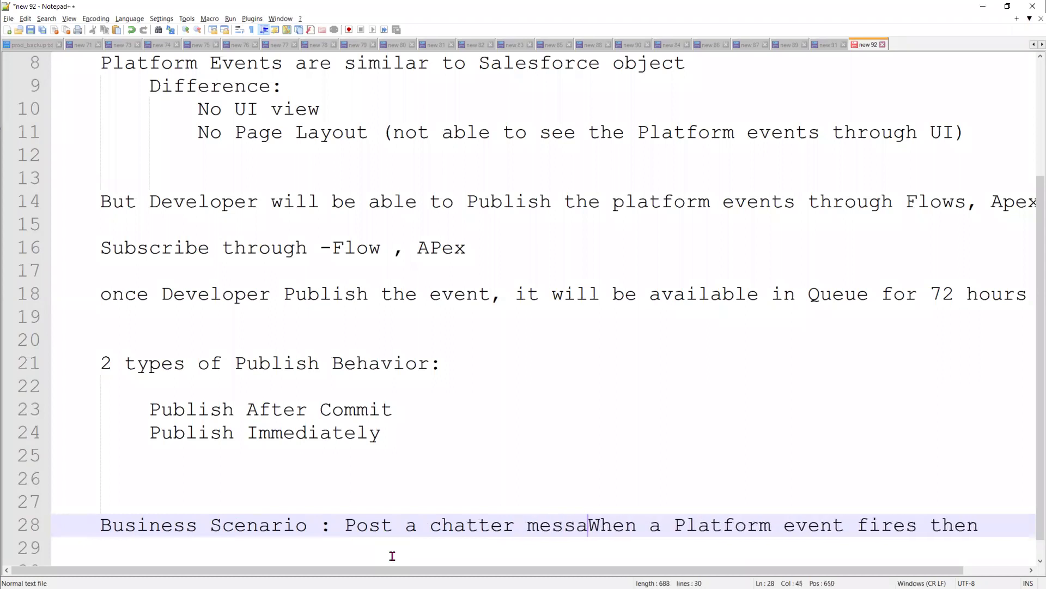
type("e ")
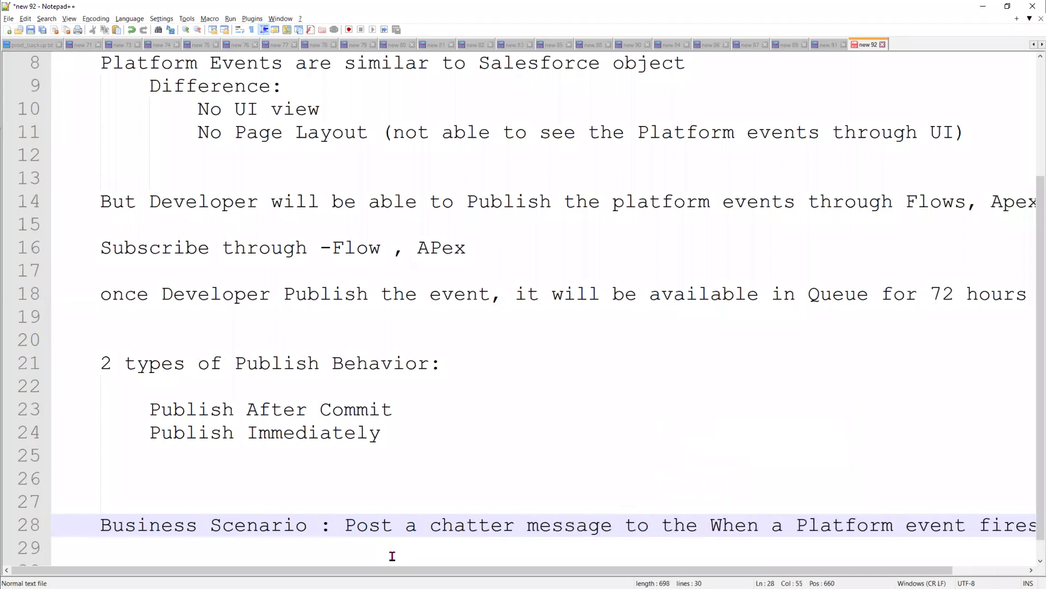
type("group as")
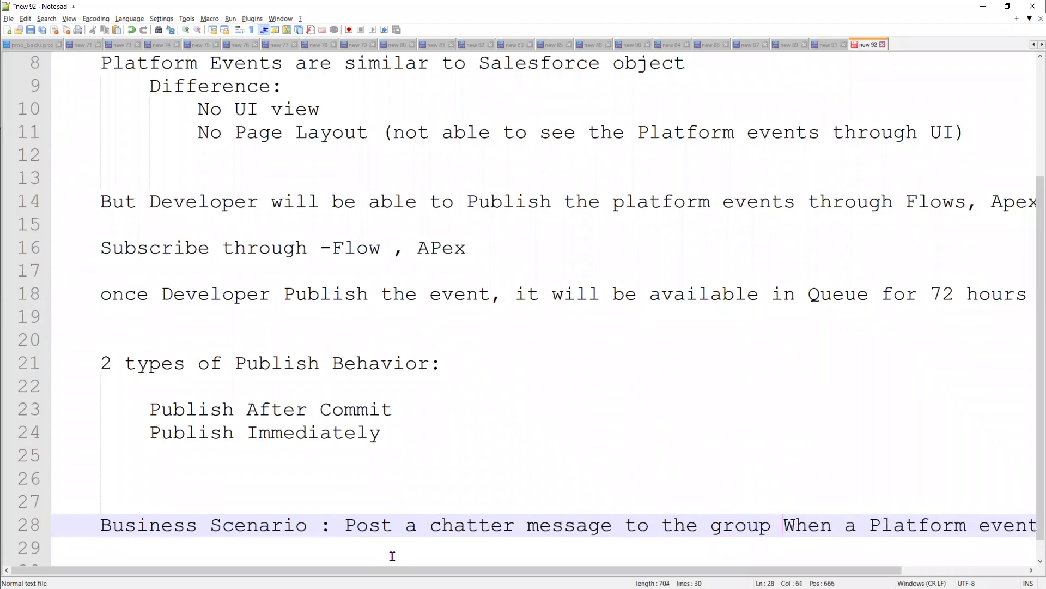
type(" soo")
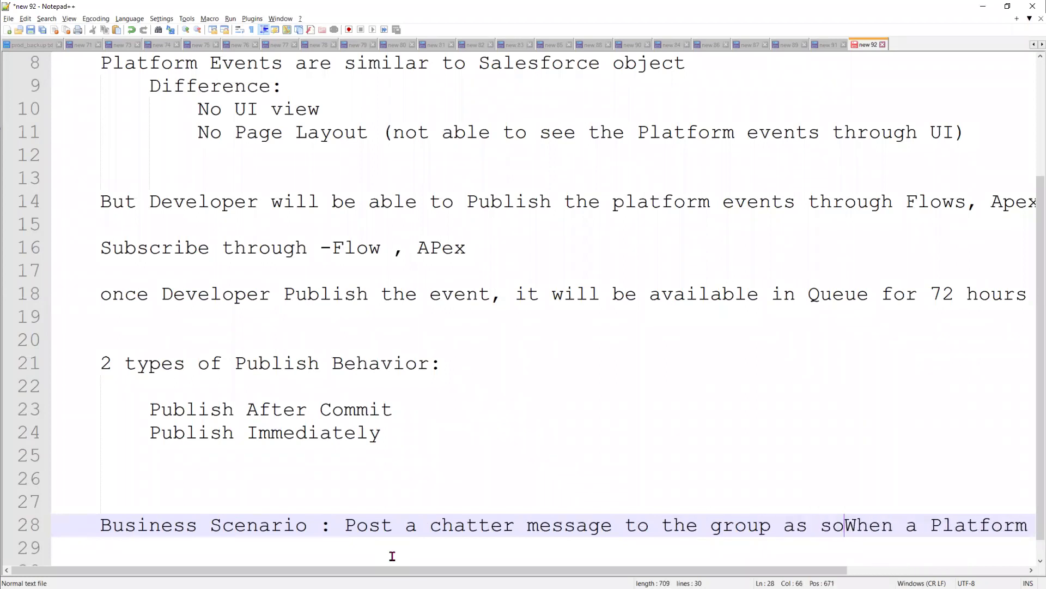
type("n as")
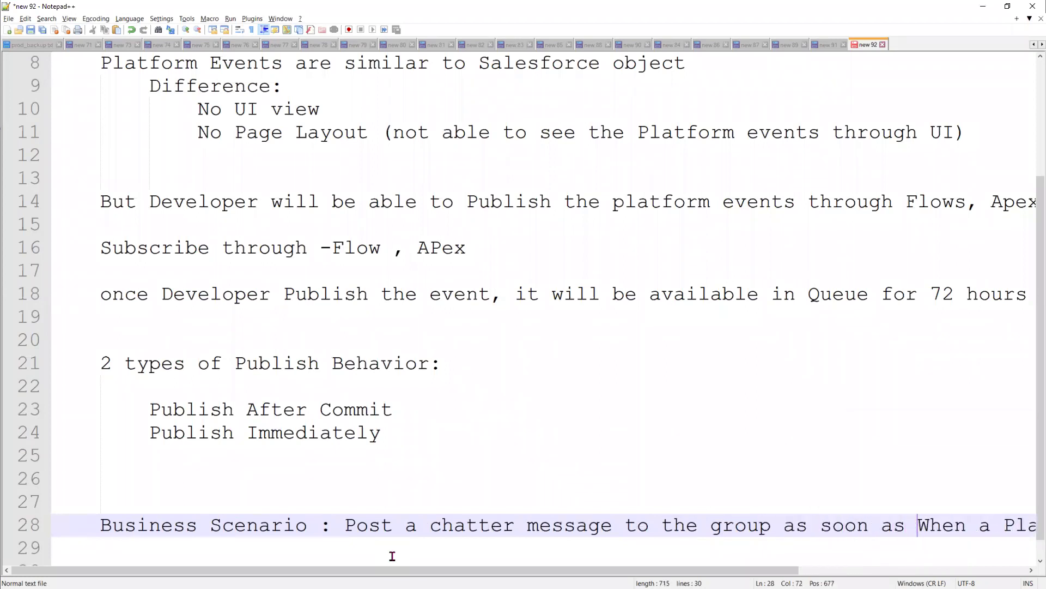
key("Delete")
key("Delete")
key("Delete")
key("Delete")
key("Delete")
key("Delete")
key("Delete")
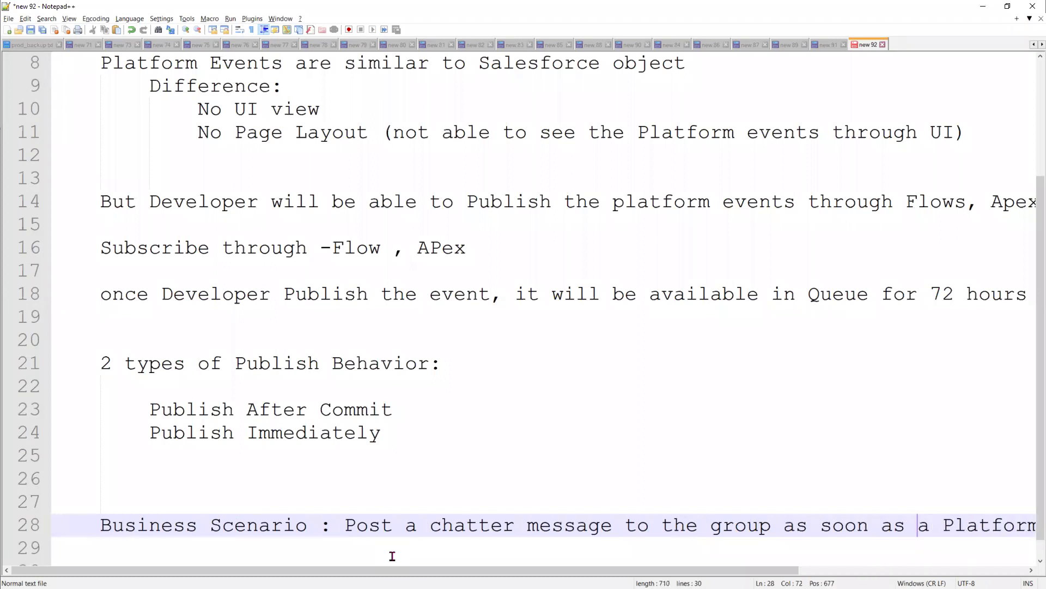
left_click_drag(349, 570, 549, 571)
double_click(938, 524)
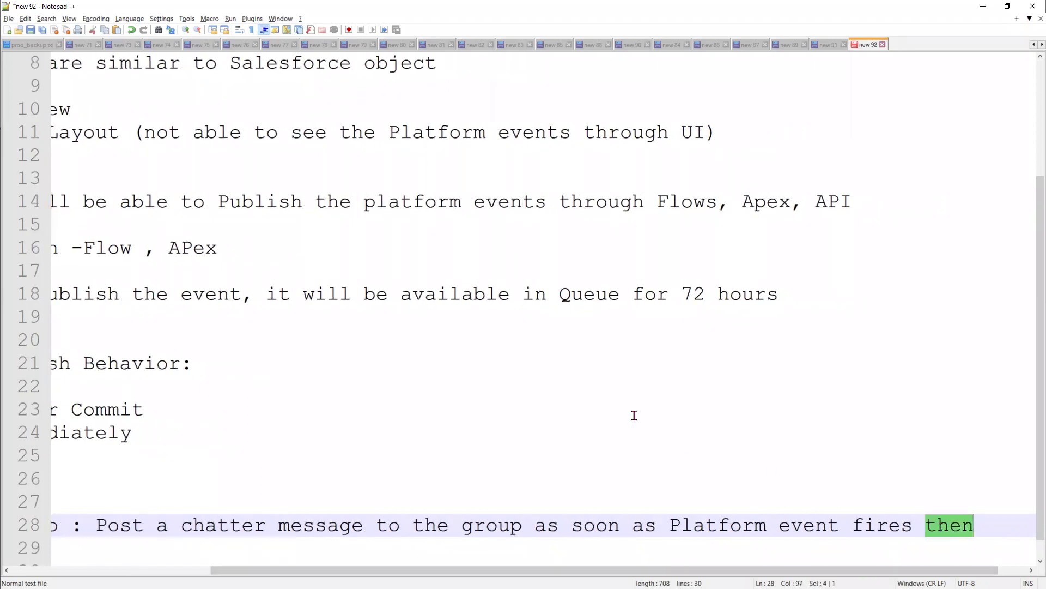
key("BackSpace")
key("BackSpace")
left_click_drag(575, 570, 386, 567)
scroll(514, 441, "down", 1)
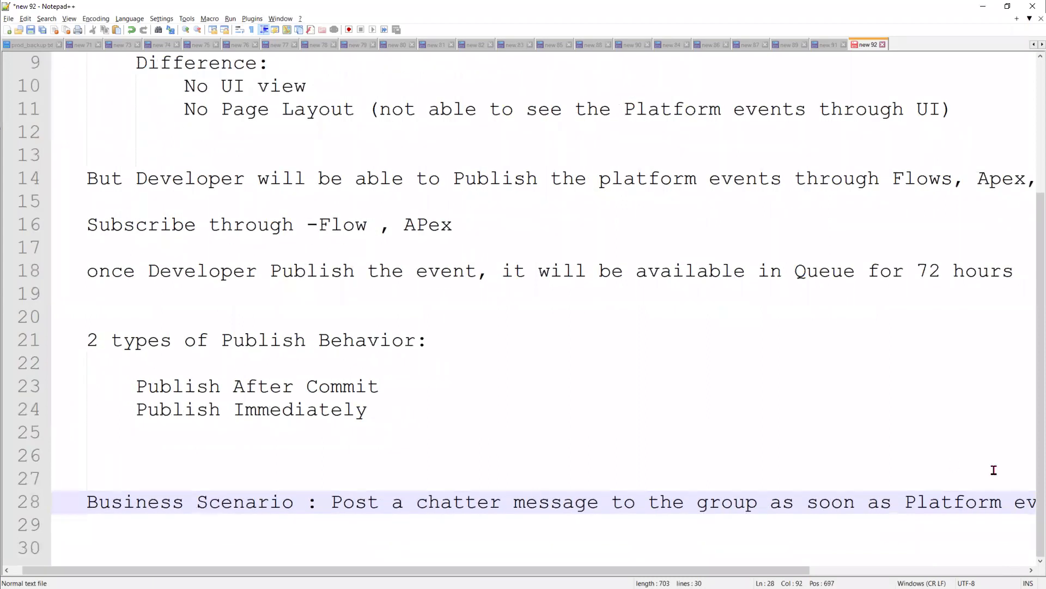
- Wrap 'event fires' onto its own indented line below the scenario
key("Return")
key("Return")
key("Return")
key("Return")
key("Return")
key("Return")
key("Return")
key("Return")
key("Return")
key("Return")
key("Return")
key("Return")
key("Return")
key("Return")
key("Return")
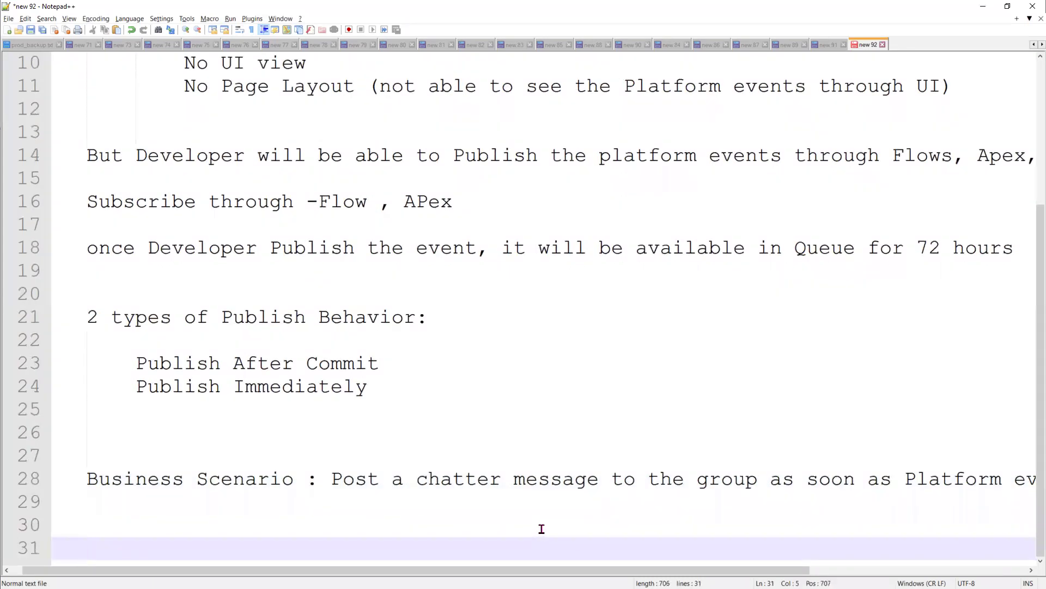
key("Return")
key("Return")
key("Return")
key("Return")
key("Return")
key("Return")
left_click(1013, 69)
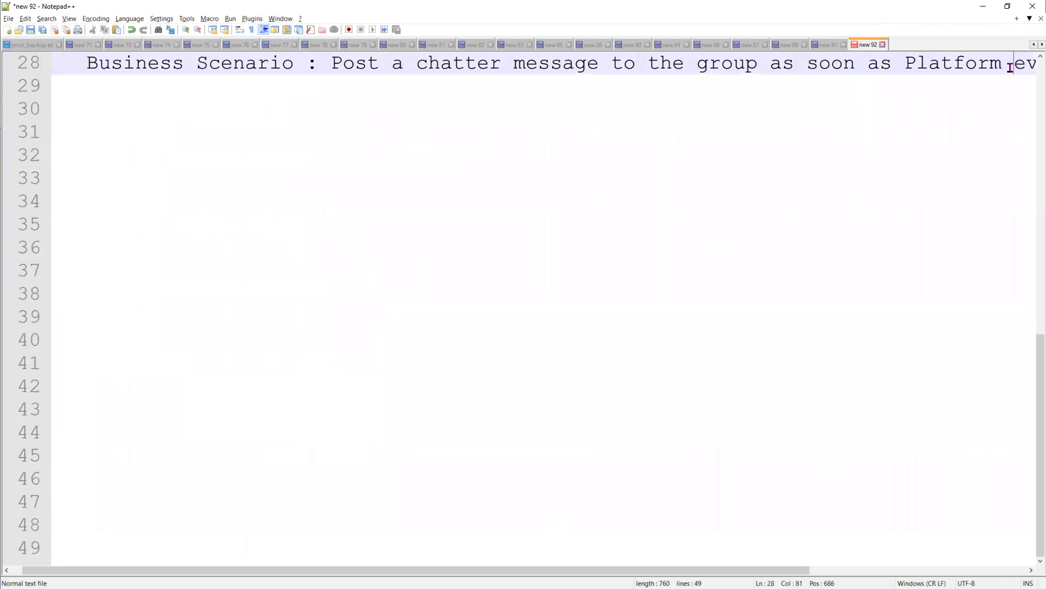
key("Return")
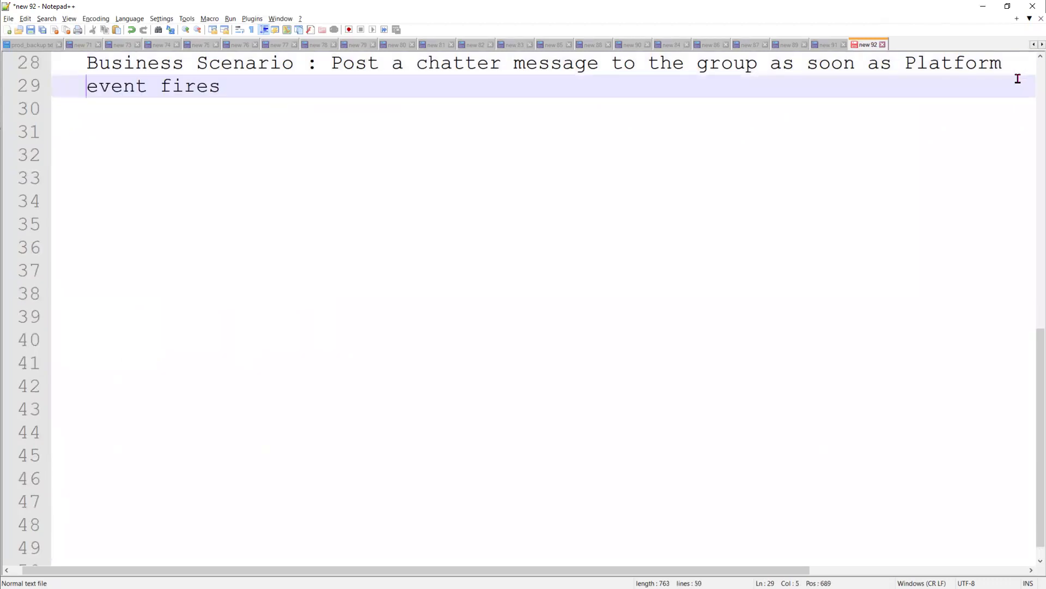
key("Tab")
key("Tab")
key("Tab")
key("Tab")
key("Tab")
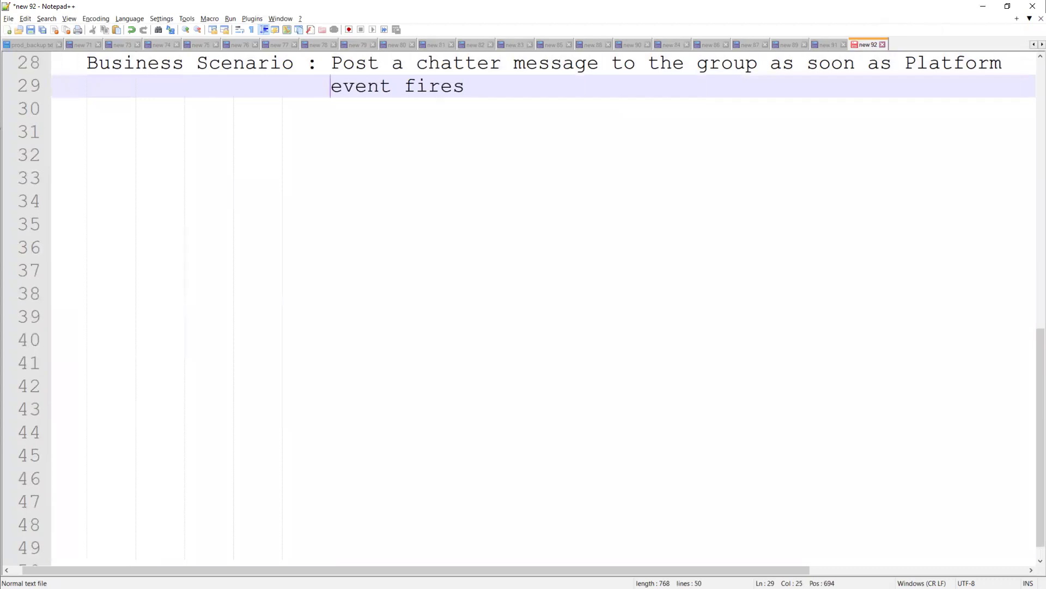
- Add an unindented 'Steps :' heading on line 31
left_click(478, 88)
key("Return")
key("Return")
key("BackSpace")
key("BackSpace")
key("BackSpace")
key("BackSpace")
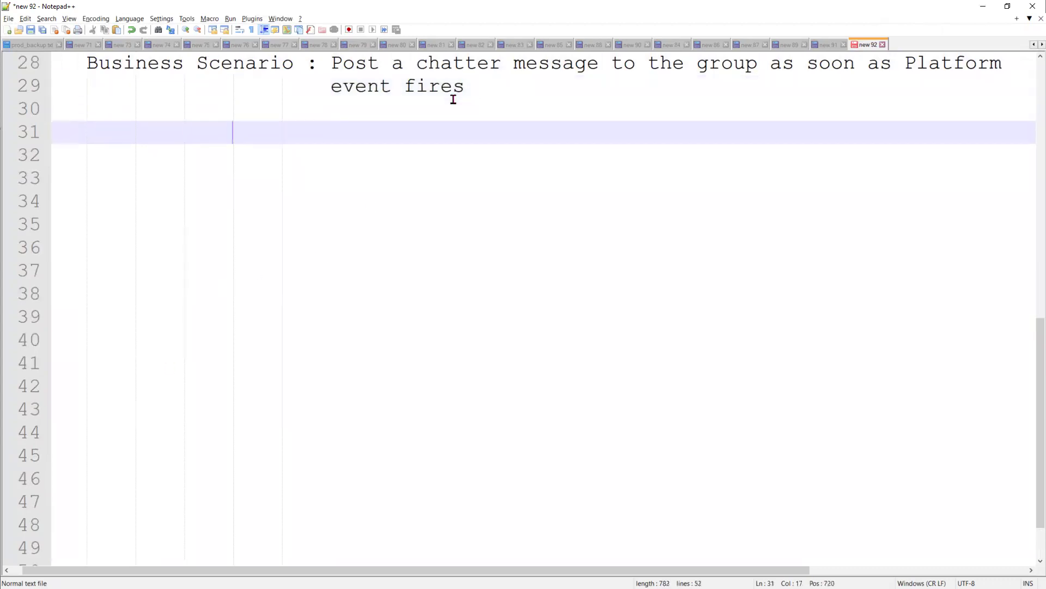
key("BackSpace")
type("Stes")
key("BackSpace")
type("ps :")
- List step '1. Create a Platform Event' with sub-point 'a. setup --> find "Platform Event"'
key("Return")
type("1.")
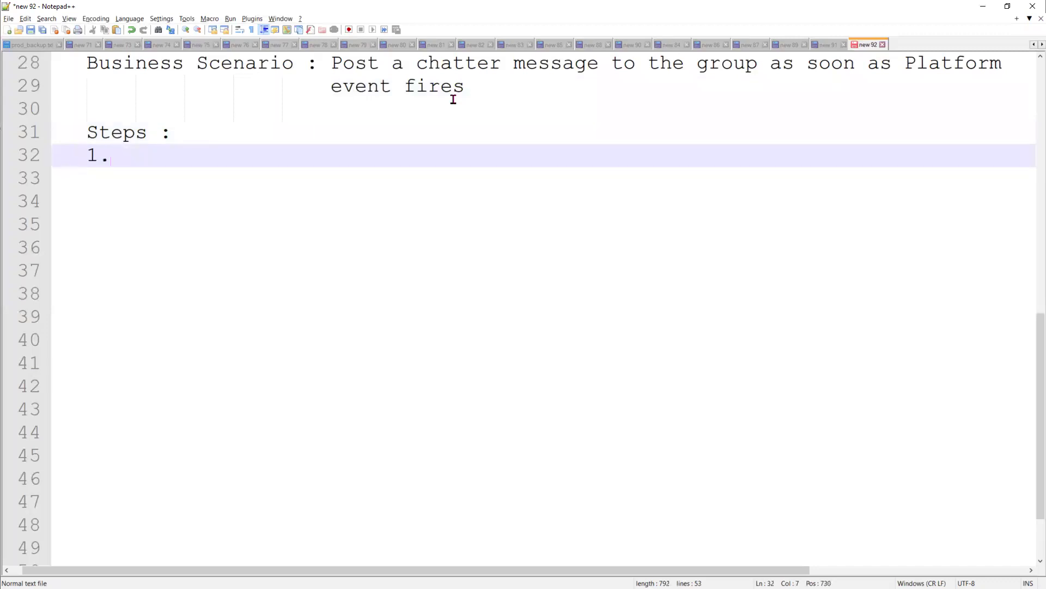
key("Tab")
key("Tab")
key("Right")
key("Right")
type("Create a ")
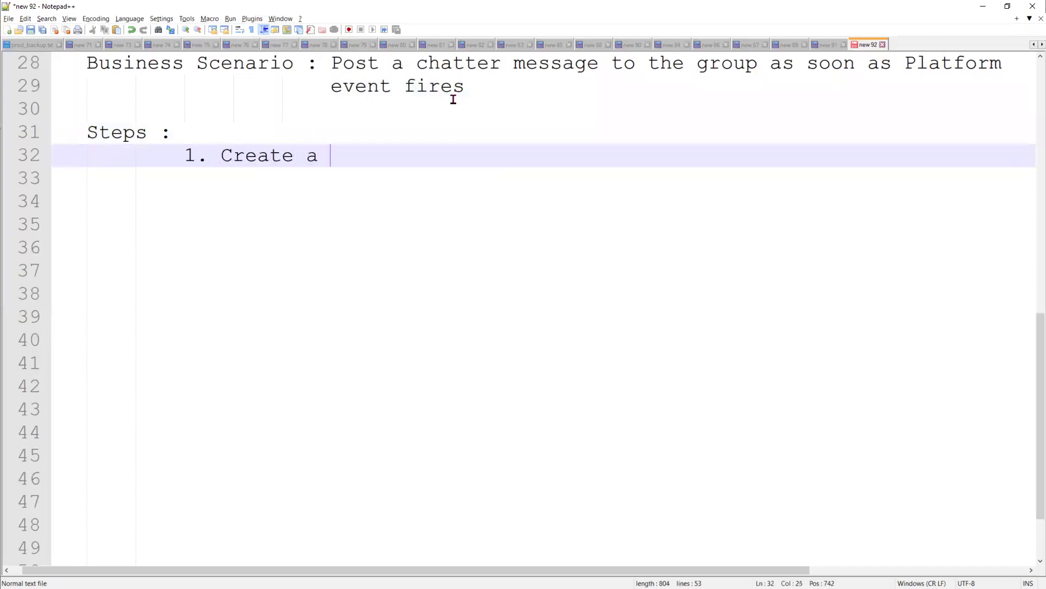
type("Platform Event")
key("Return")
key("Return")
key("Tab")
type("a.")
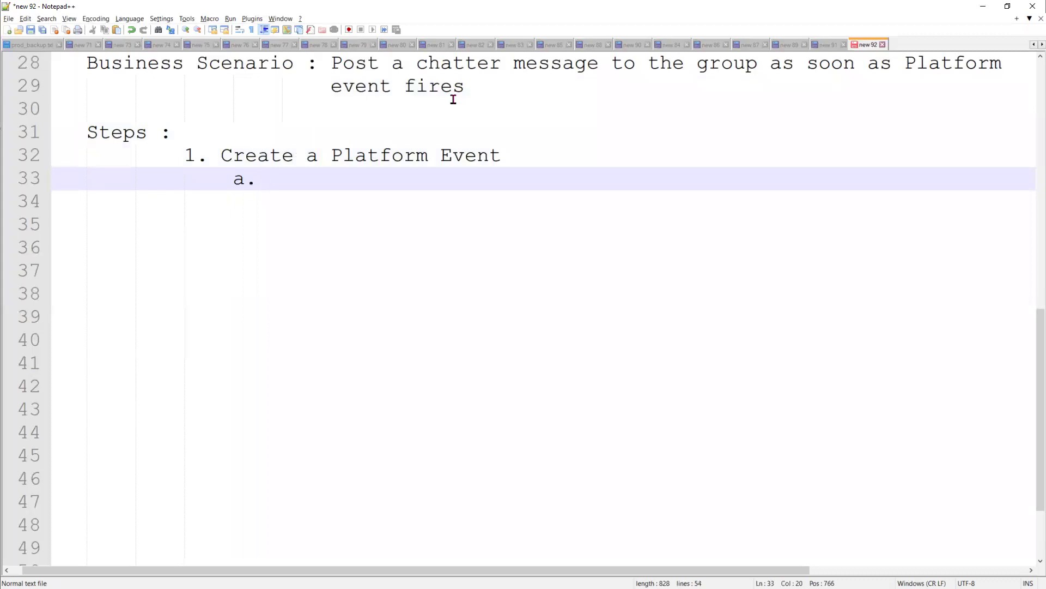
type(" setup --> fin")
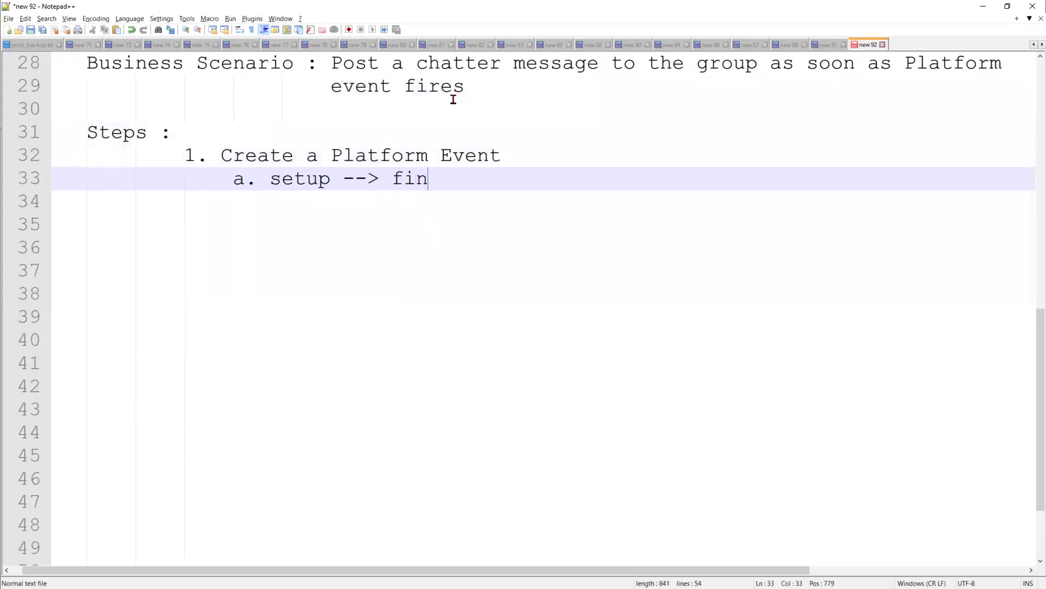
type("d \"\"Platform")
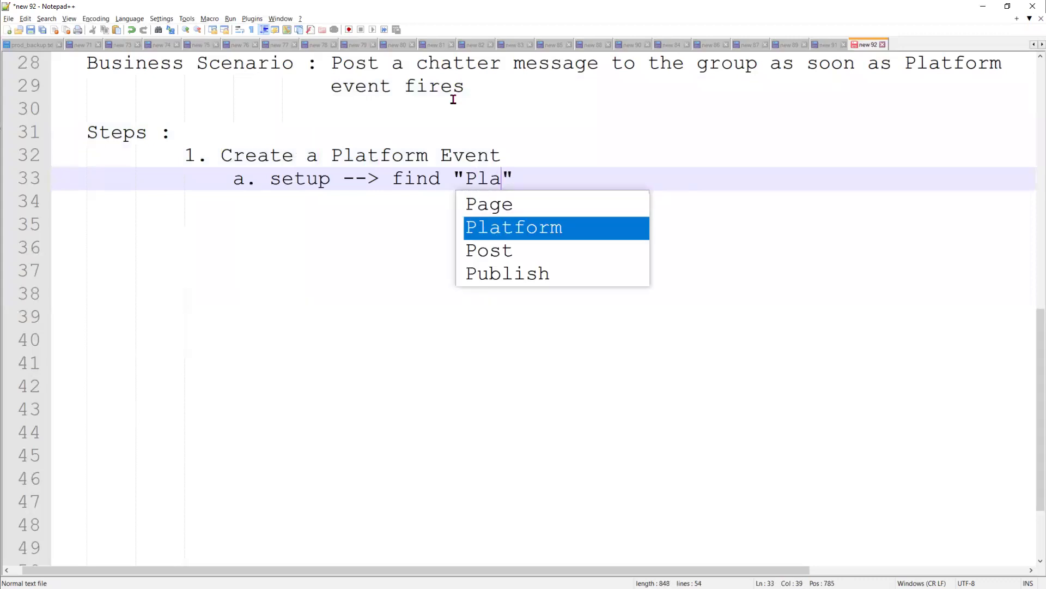
type(" Event")
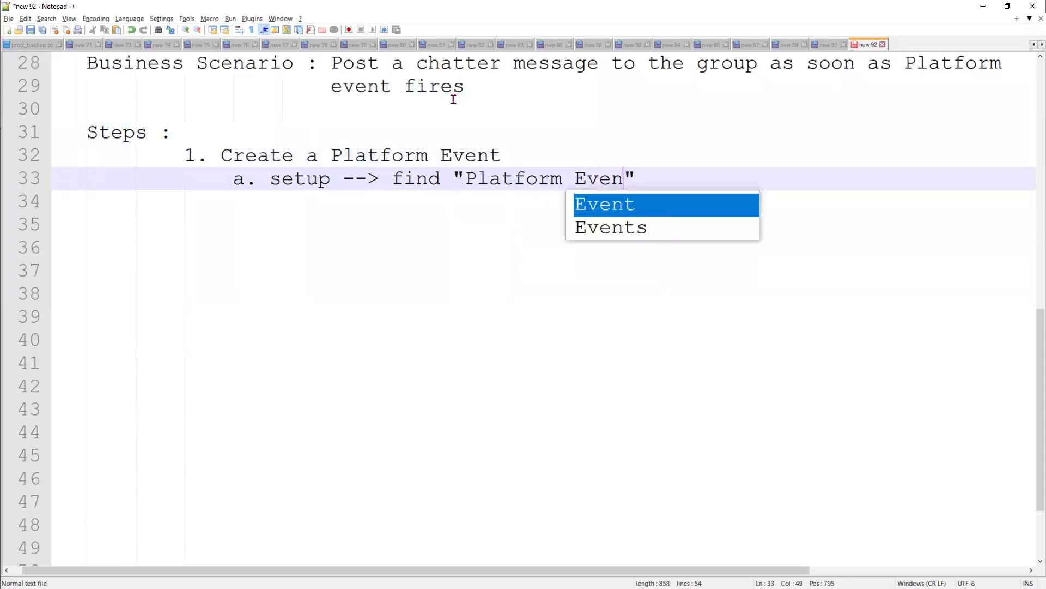
key("Right")
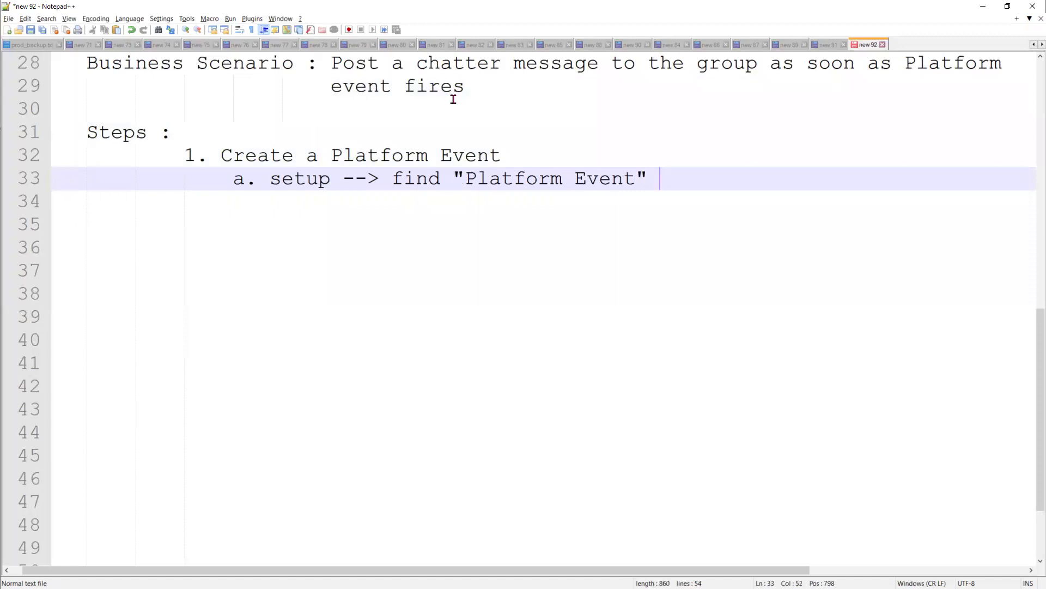
- Begin step 2 as '2. create a fields' at the step-number level
key("Return")
key("BackSpace")
type("2.")
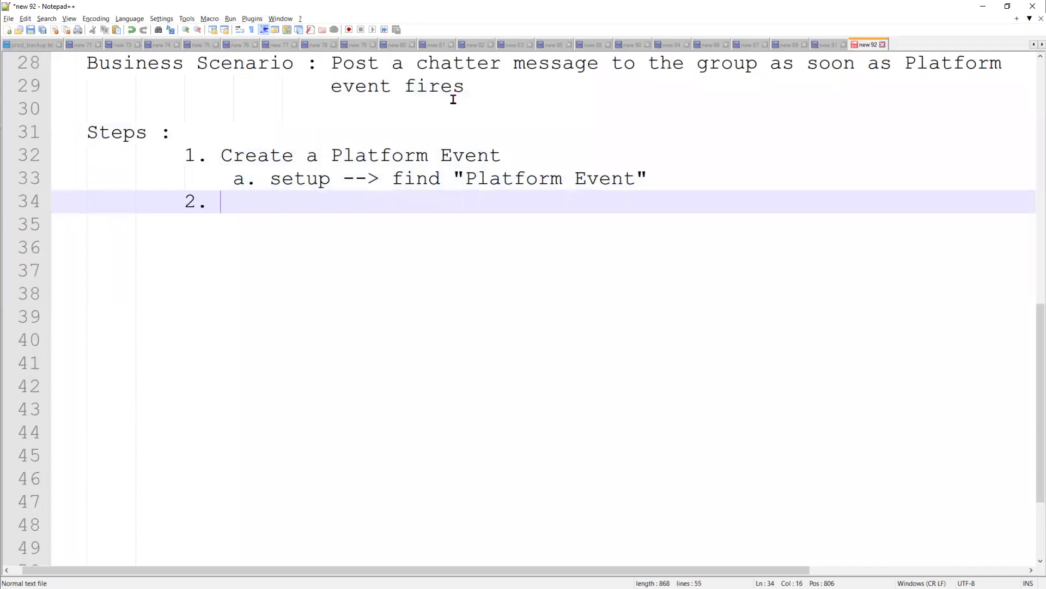
type("create a fields")
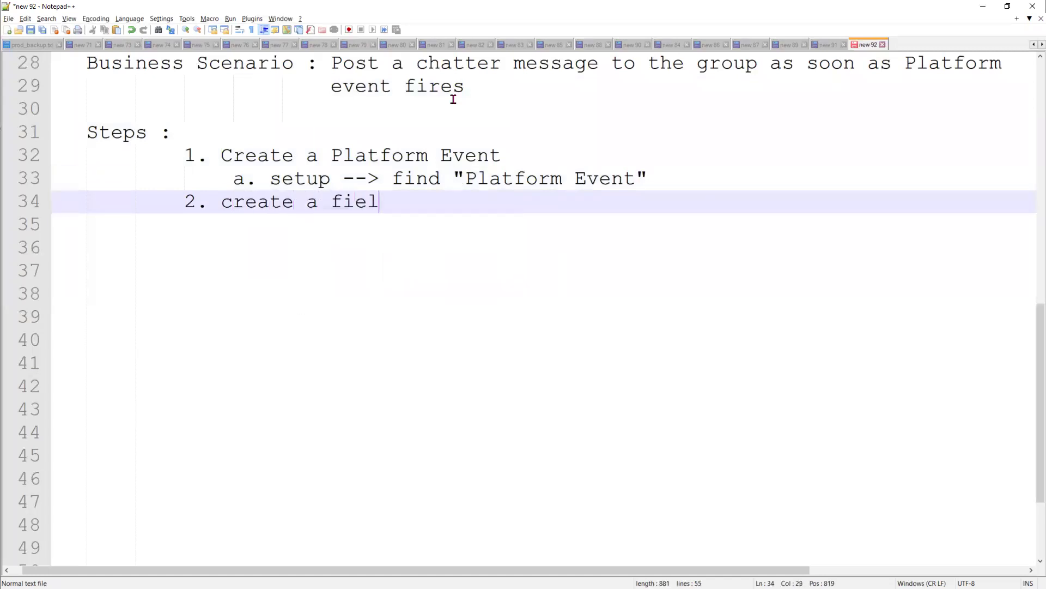
- Add the indented sub-point 'a.Message, source' under step 2, then start step 3 'Create a Chatter Group'
key("Return")
key("Tab")
type("a.Message, source")
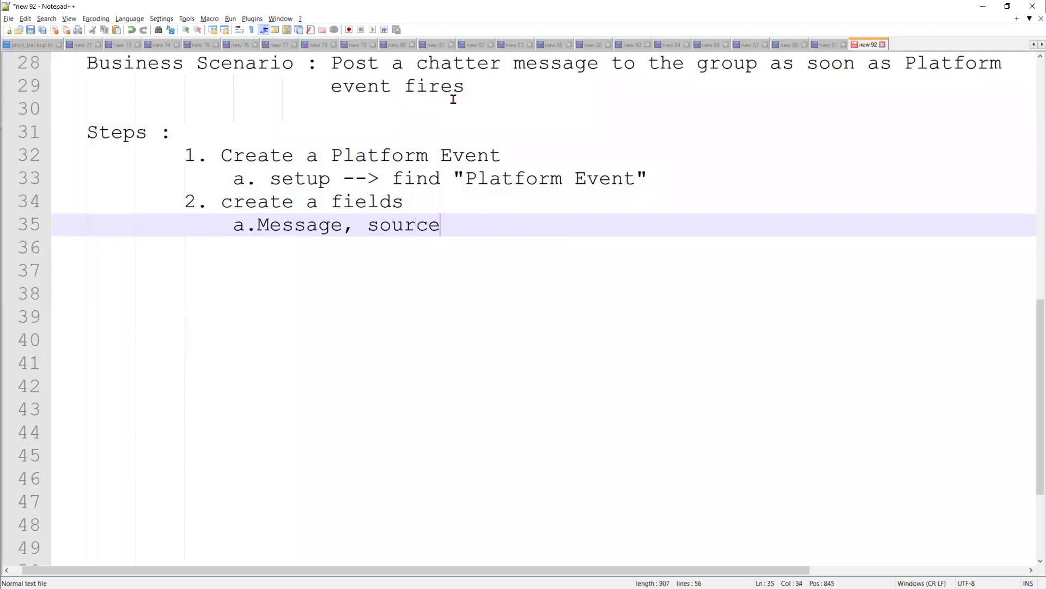
key("Return")
type("3.")
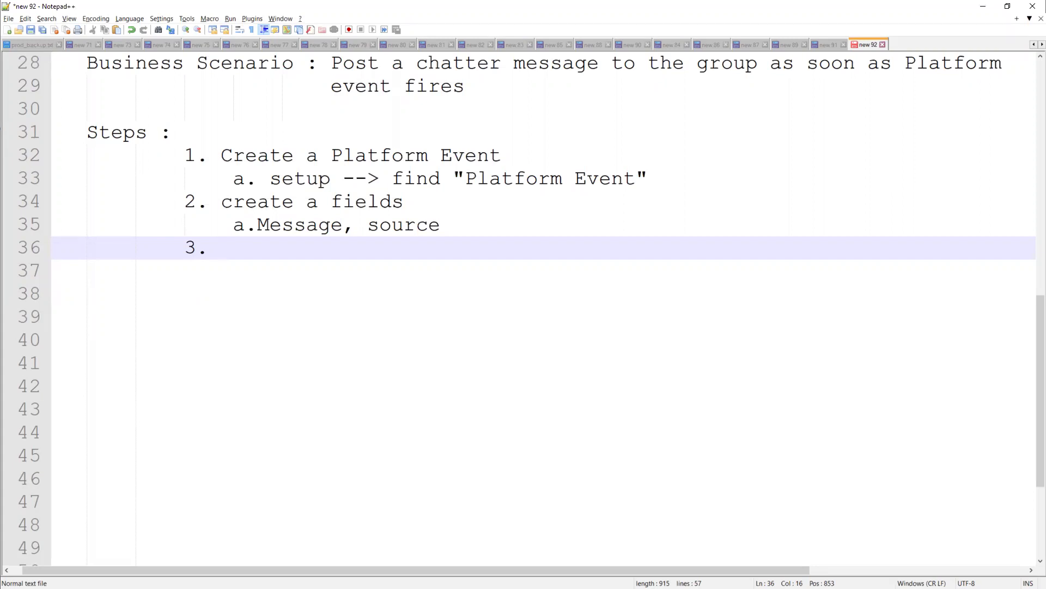
type("Crea")
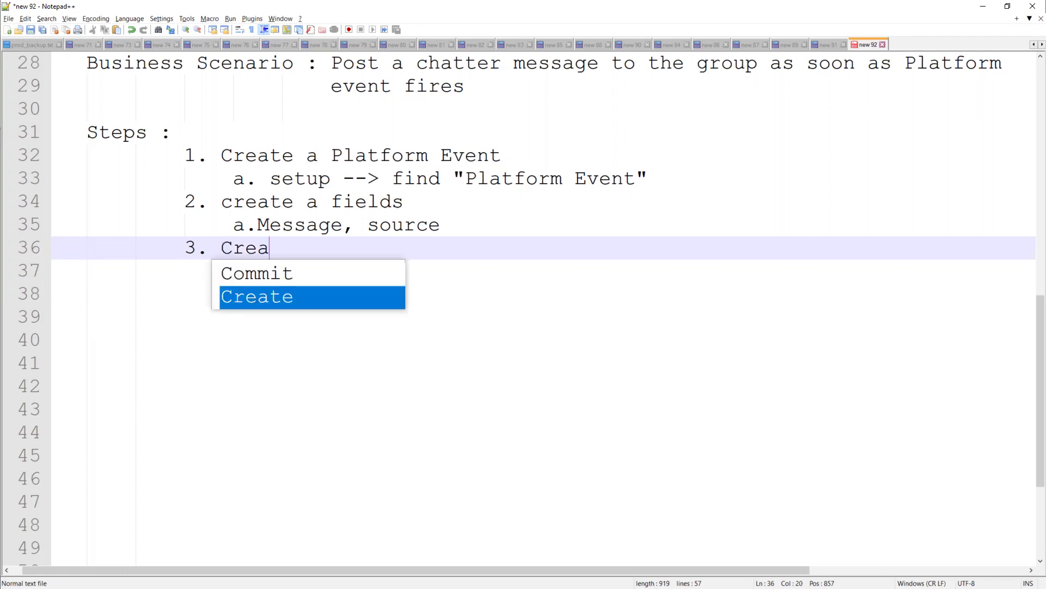
type("te a Chatter Group")
- Write sub-point a under step 3: Chatter tab --> clicked on 'Recent Groups+'
key("Return")
type("a.")
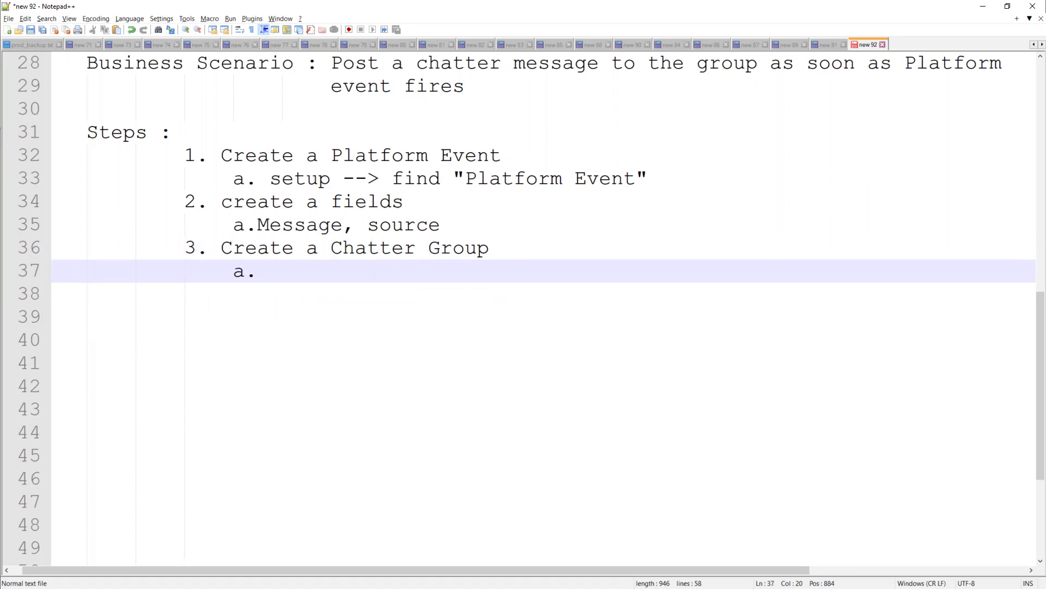
type("Chatter tab --> ")
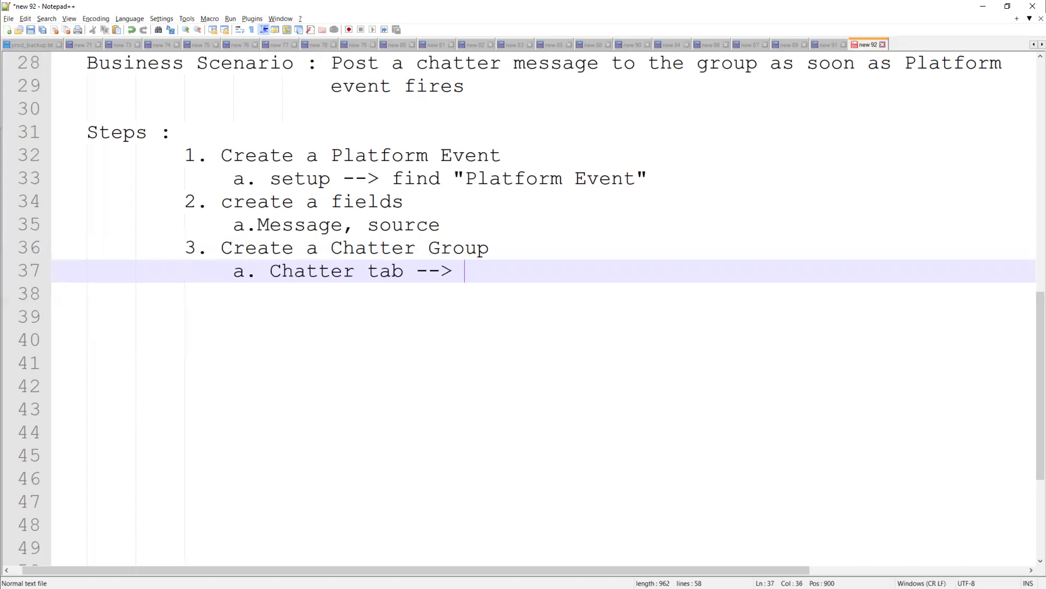
type("clicked on")
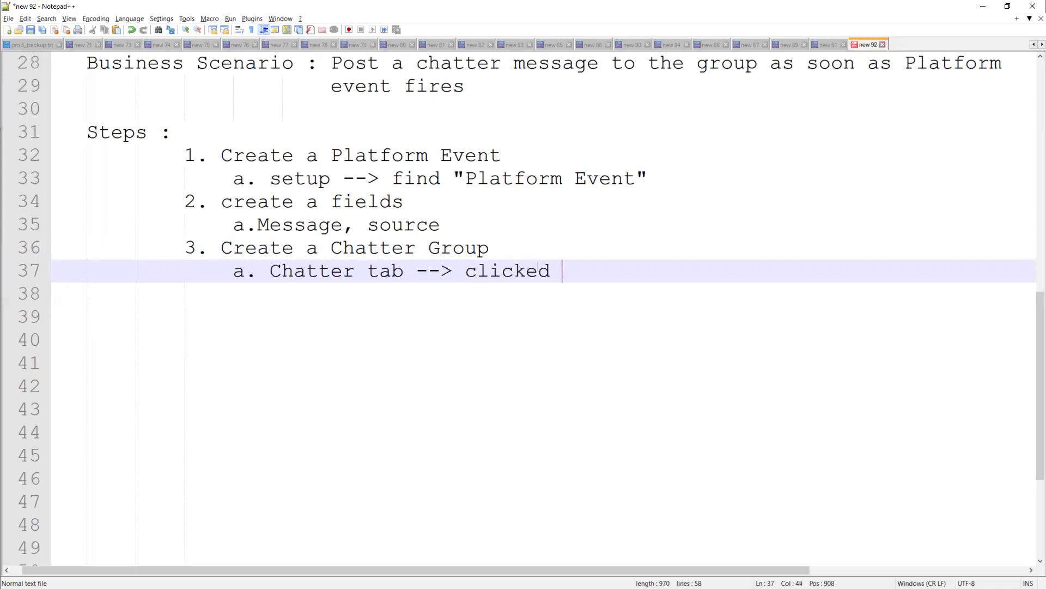
key("Return")
key("Return")
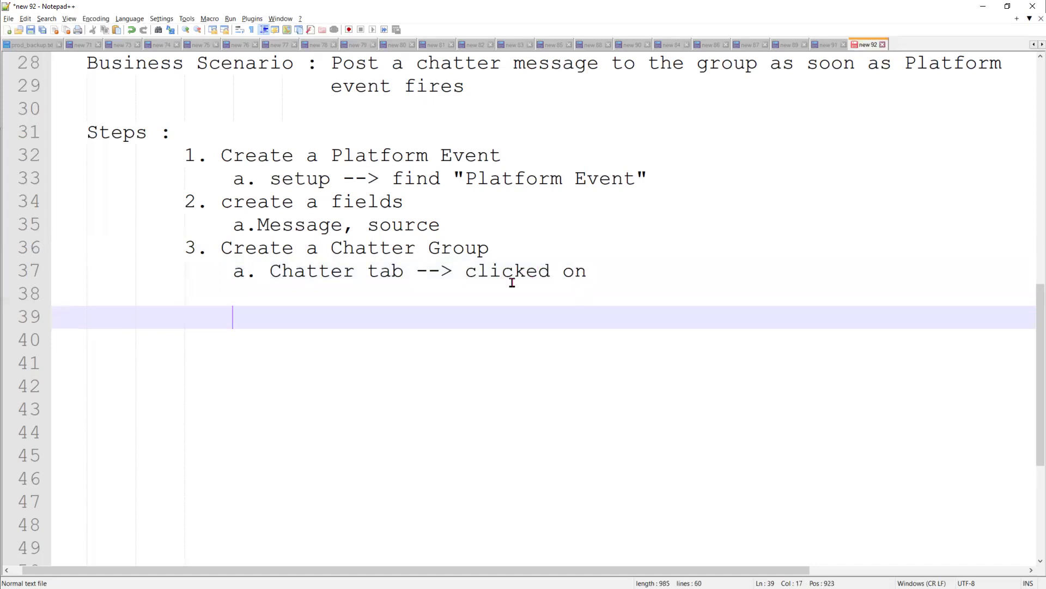
left_click(609, 271)
type("''")
key("Left")
type("+")
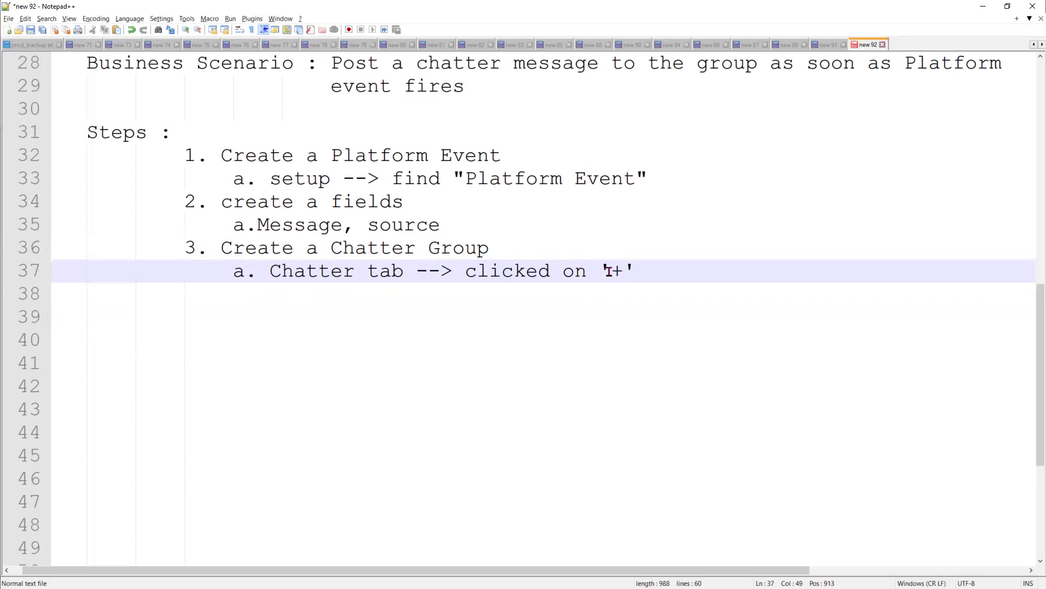
key("Left")
type("Res")
key("BackSpace")
type("cent Groups")
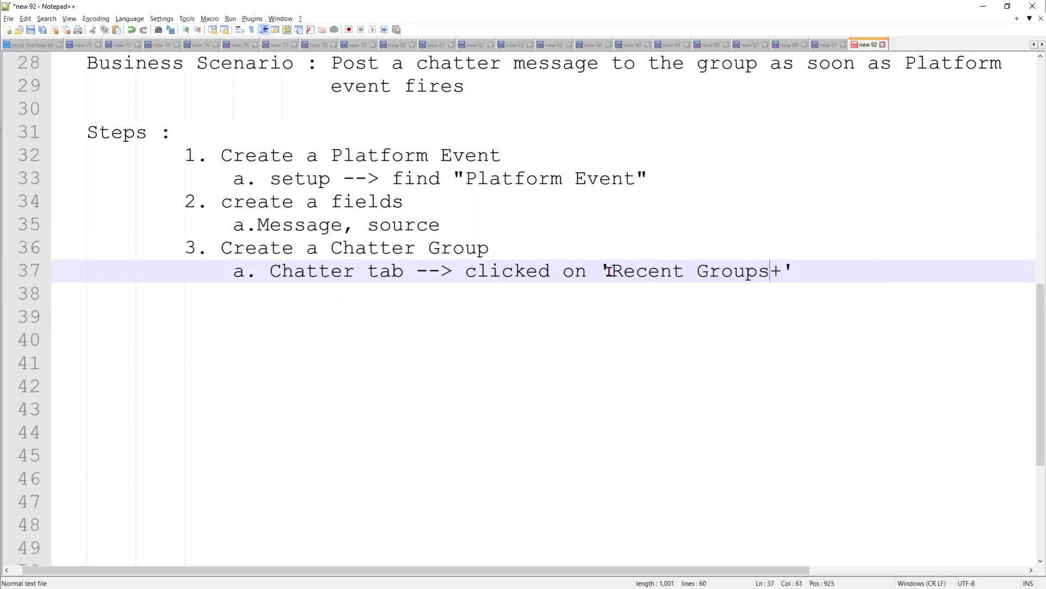
left_click(820, 264)
- Add sub-point 'b. Add Members into the Group', then start step 4
key("Return")
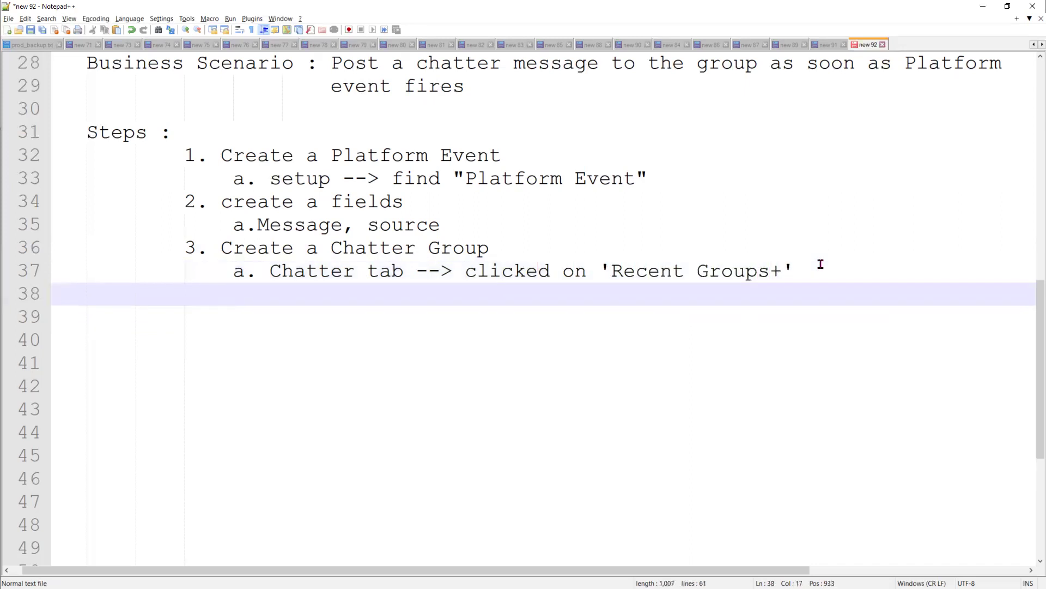
type("b.")
type("Adde")
key("BackSpace")
type("Members")
left_click(252, 298)
left_click(428, 293)
type("into the ")
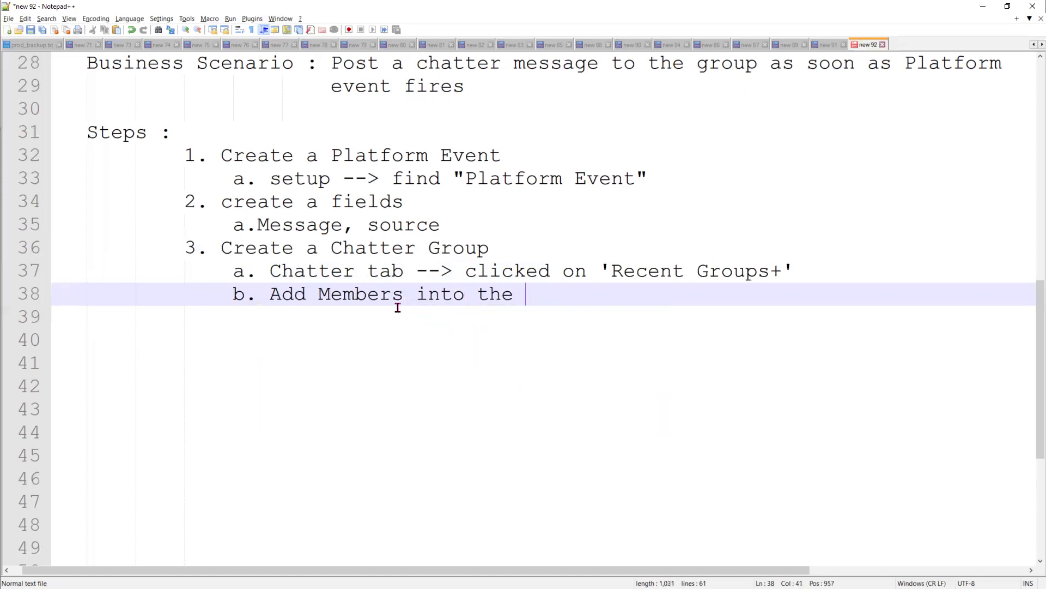
type("Group")
key("Return")
key("Return")
key("BackSpace")
type("4.")
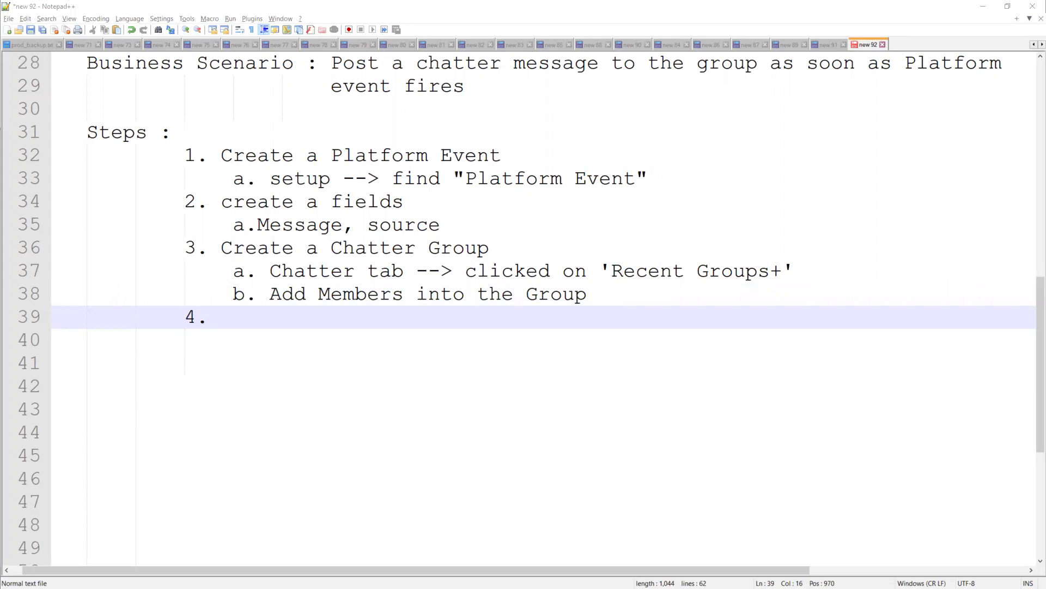
- Title step 4 'Created a Flow' with sub-items 'a. Platform Event Flow' and 'b. provide the Platform Event Name'
left_click(291, 321)
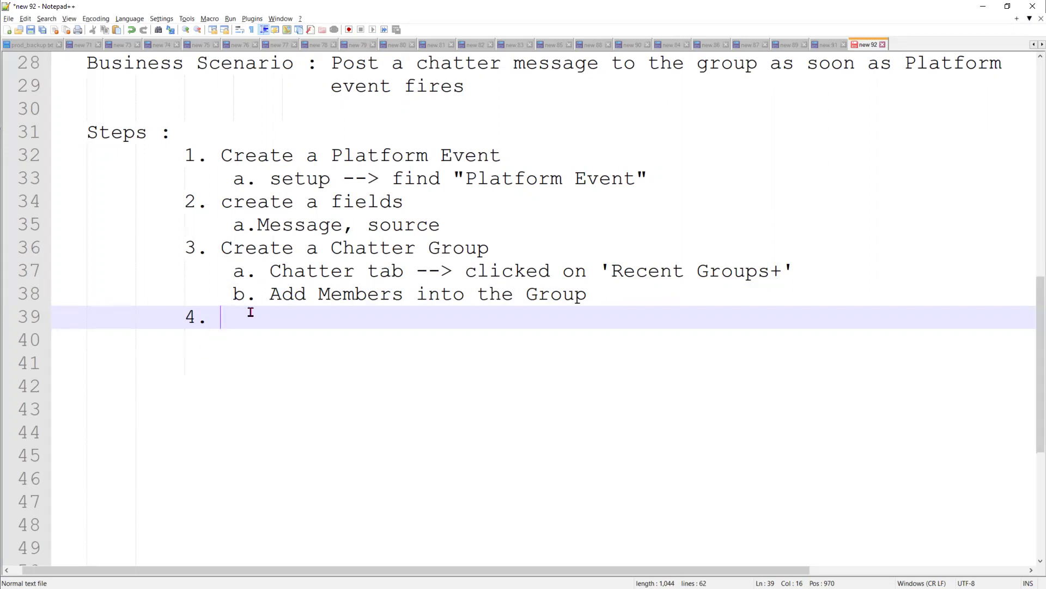
type("Created a Flow")
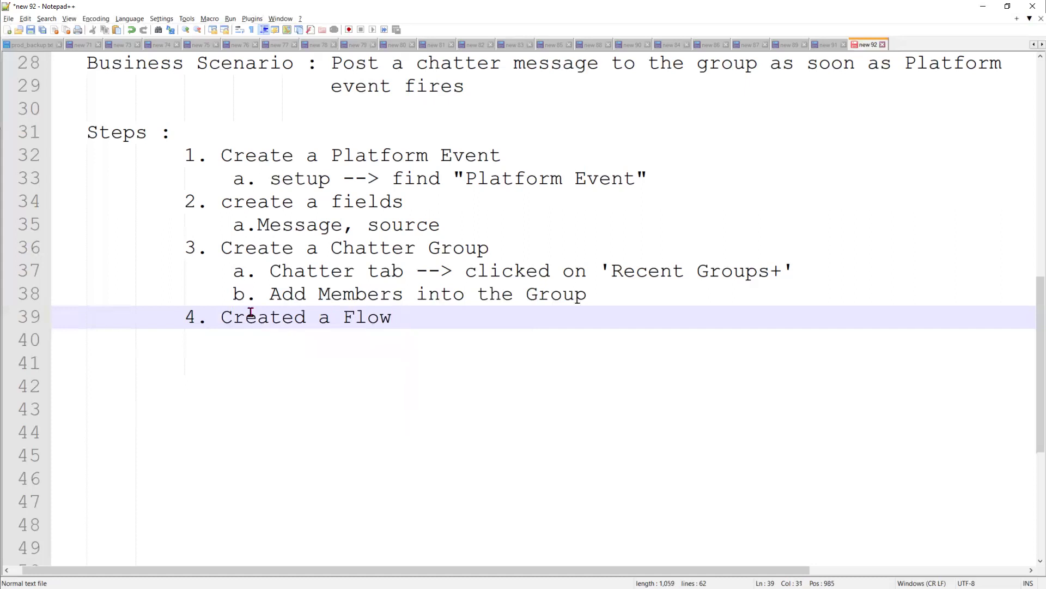
key("Return")
type("a")
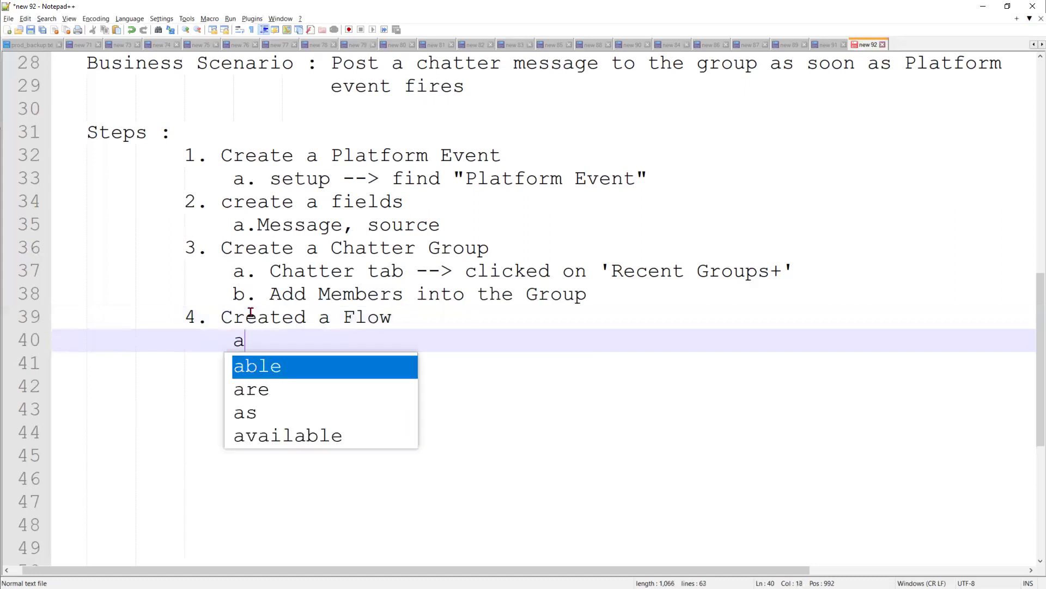
type(". Pla")
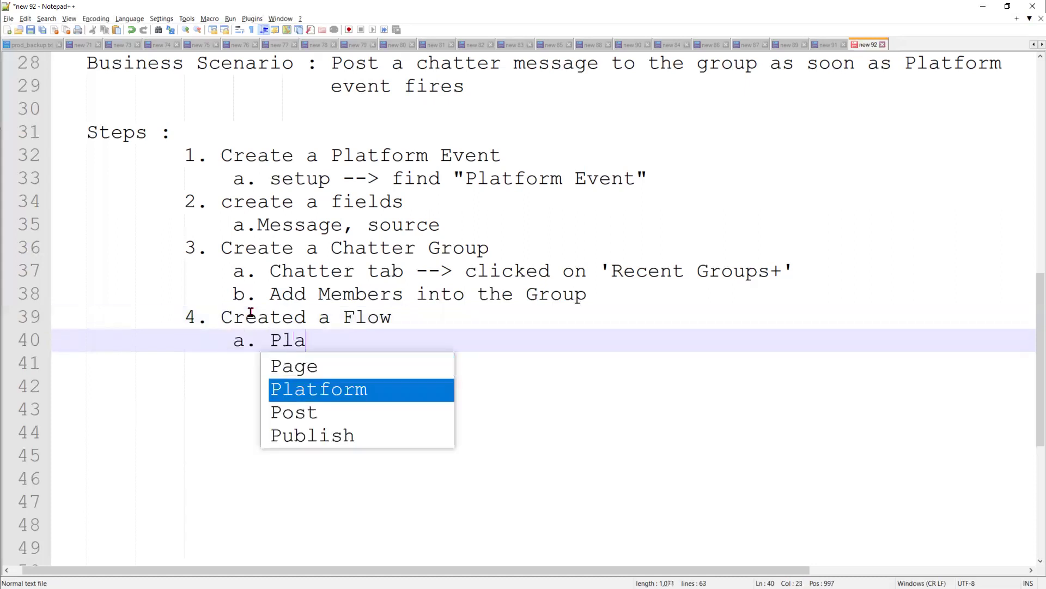
type("tform Eve")
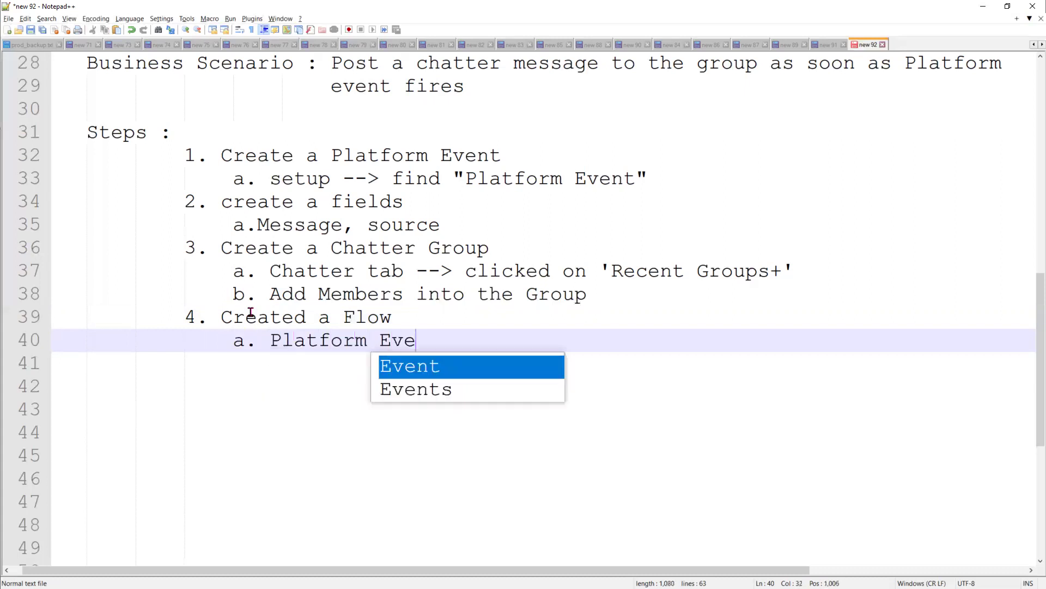
type("nt Flow")
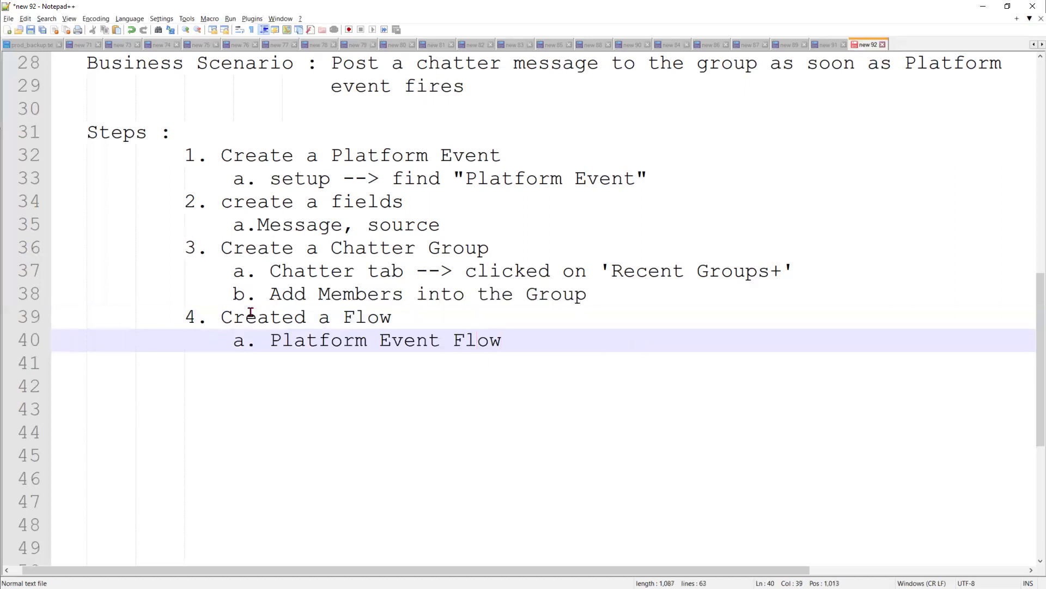
key("Return")
type("b.")
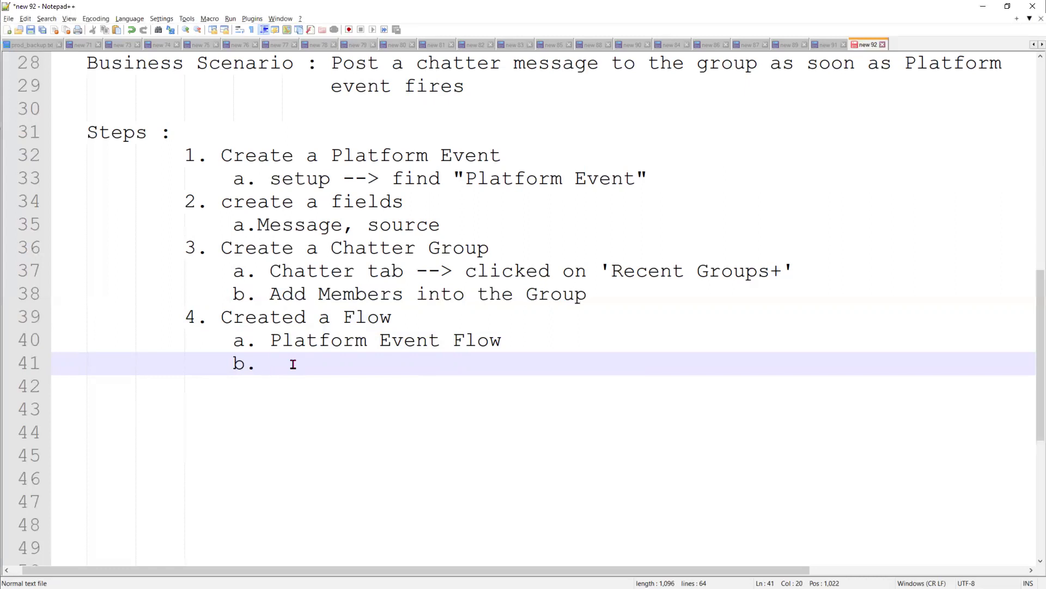
type("provide")
type(" the Platf")
type("orm Event ")
type("Name")
- Add sub-items 'c. added the Action : Post to Chatter' and 'd. activated the flow', then start step 5
type("c.")
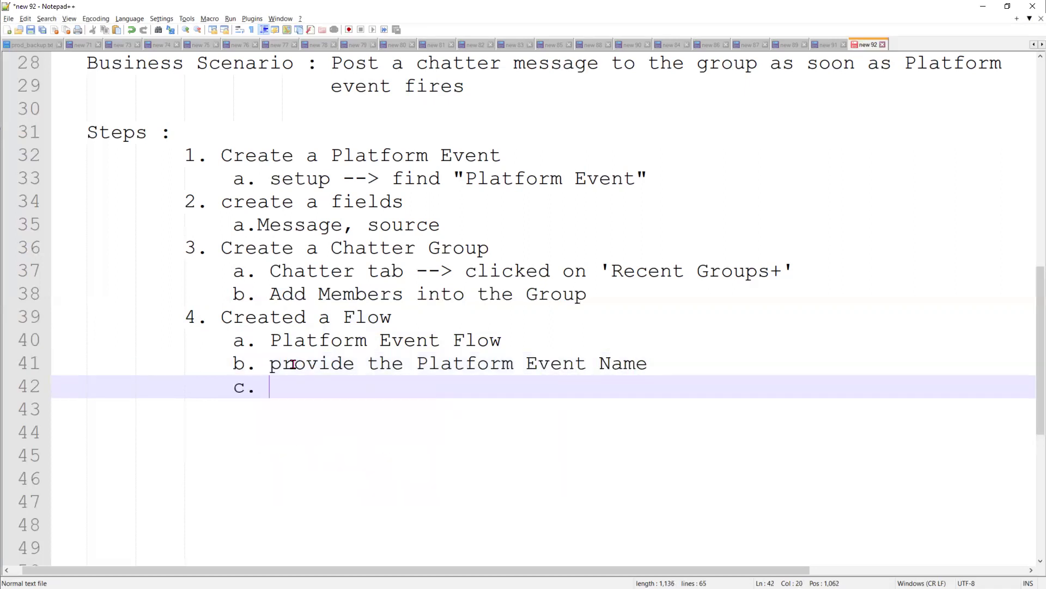
type(" added the Act")
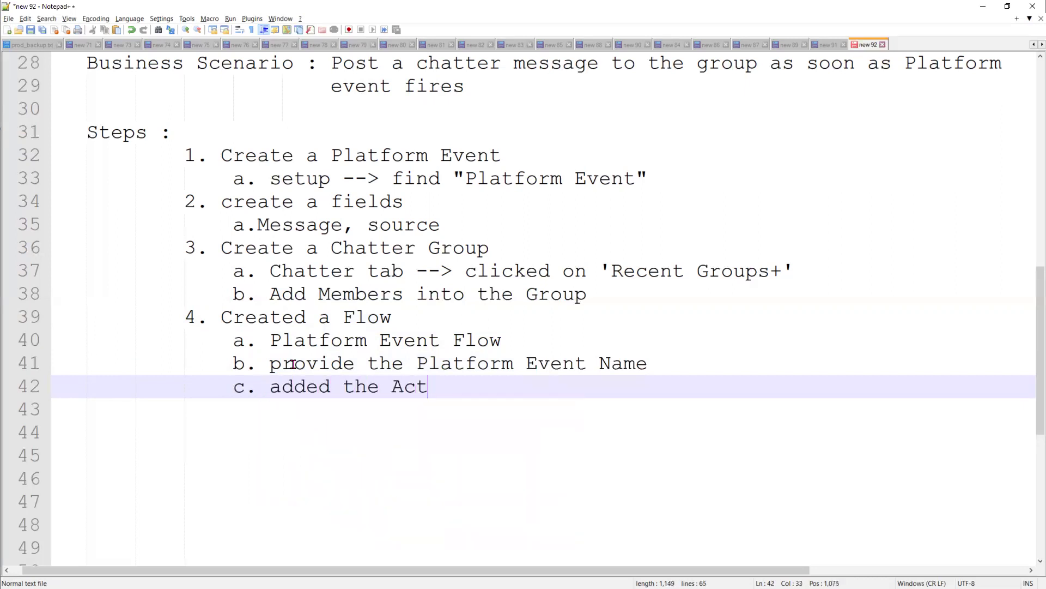
type("ion : Post to Chatter")
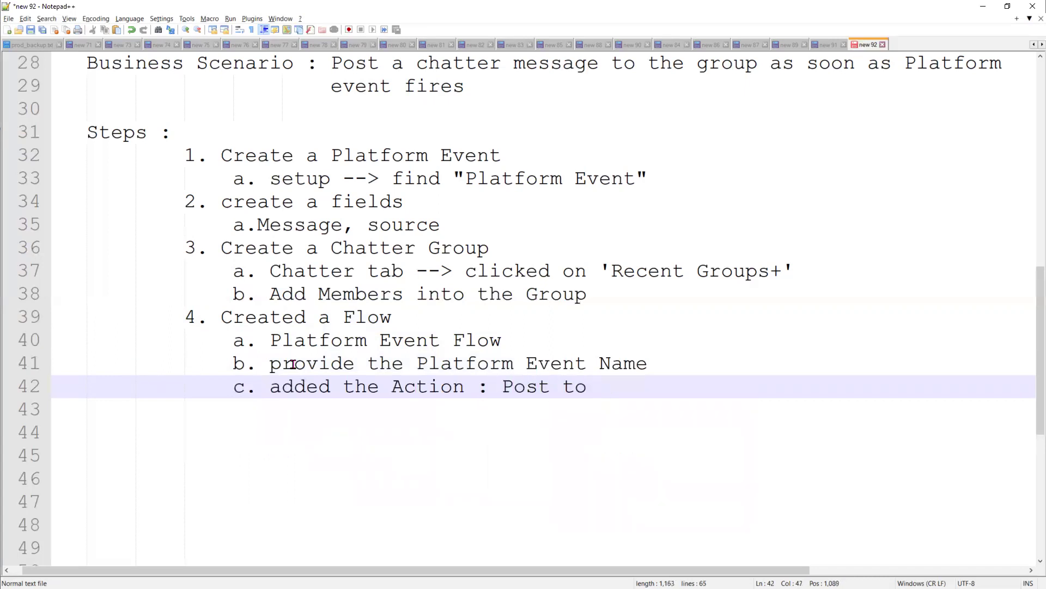
key("Return")
type("d.")
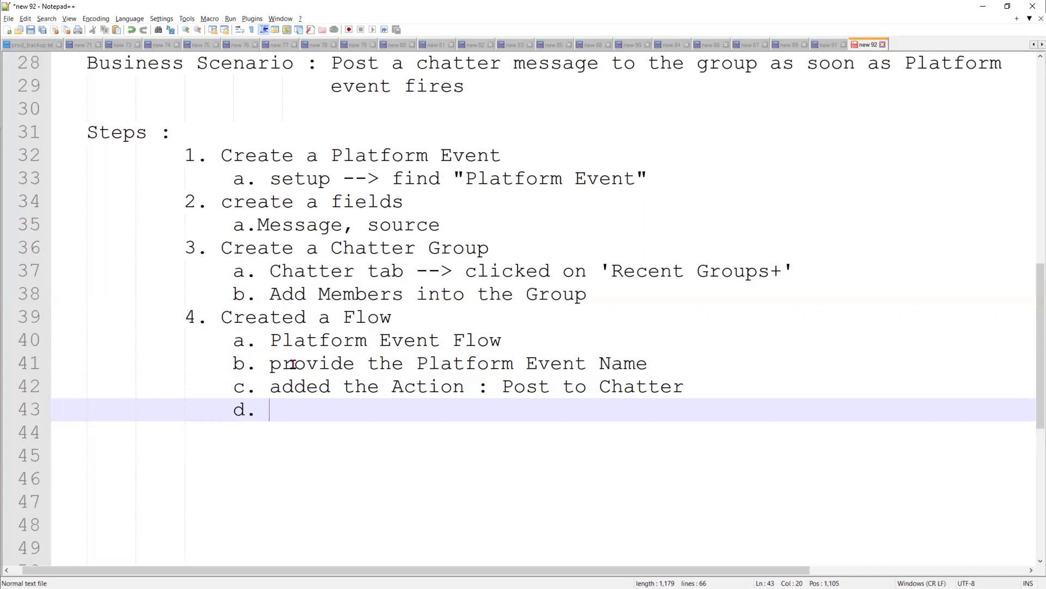
key("BackSpace")
key("BackSpace")
key("Tab")
type("d. activated the flo")
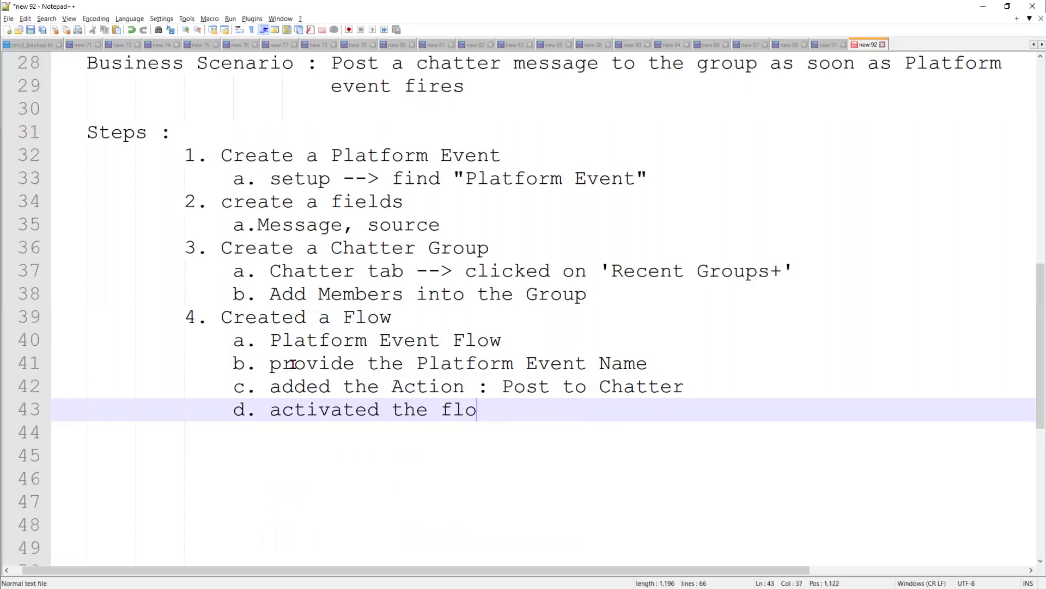
type("w")
key("Return")
key("Return")
type("5.")
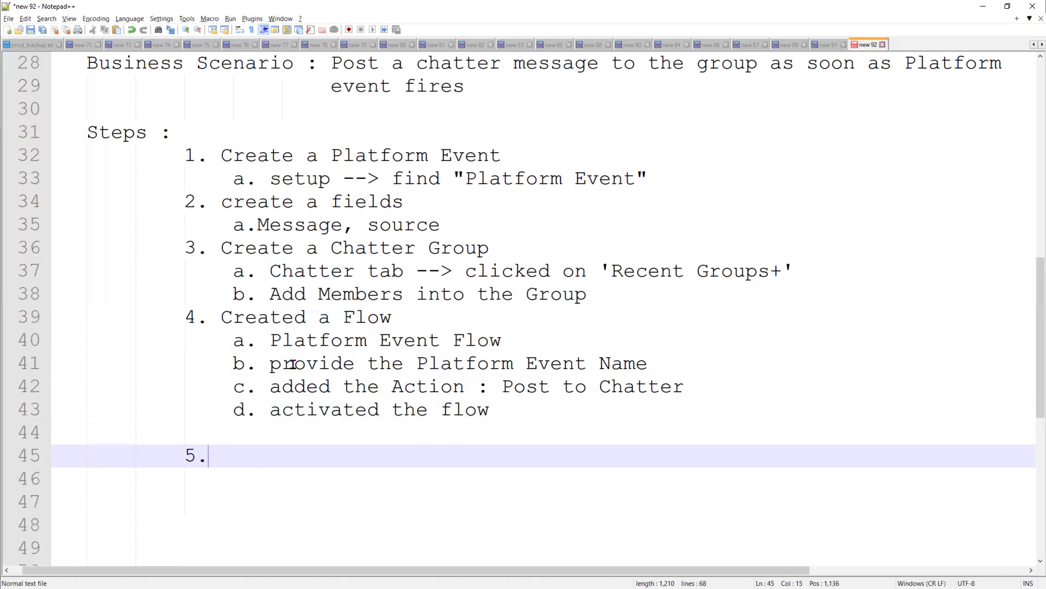
- Name step 5 'Testing' with the indented note 'Open Developer Console.', then return to the Developer Console
type("Testing")
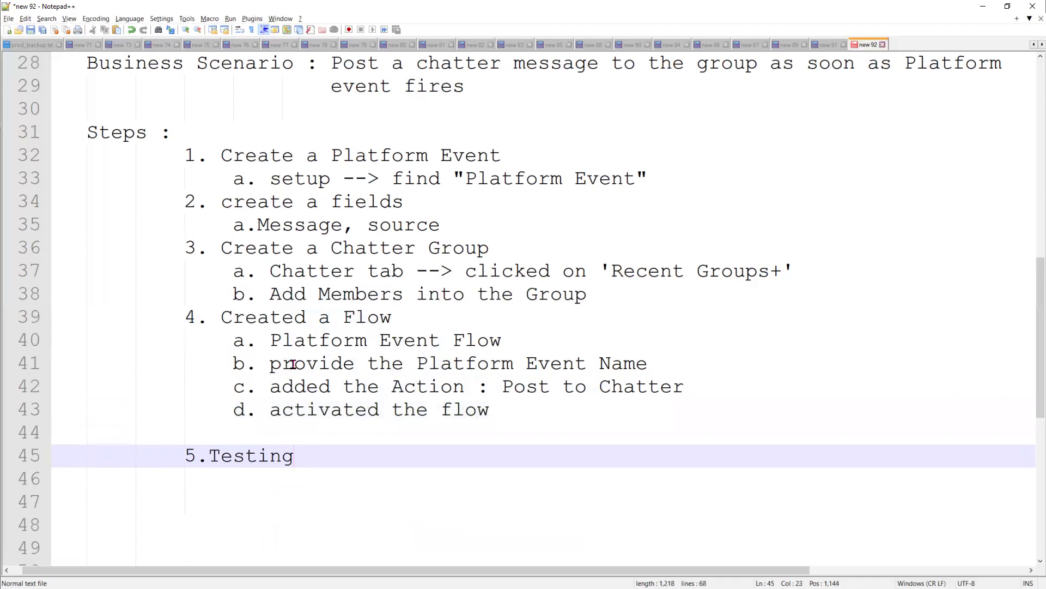
key("Return")
key("Tab")
type("Dev")
type("e")
key("BackSpace")
key("BackSpace")
key("BackSpace")
key("BackSpace")
type("Open ")
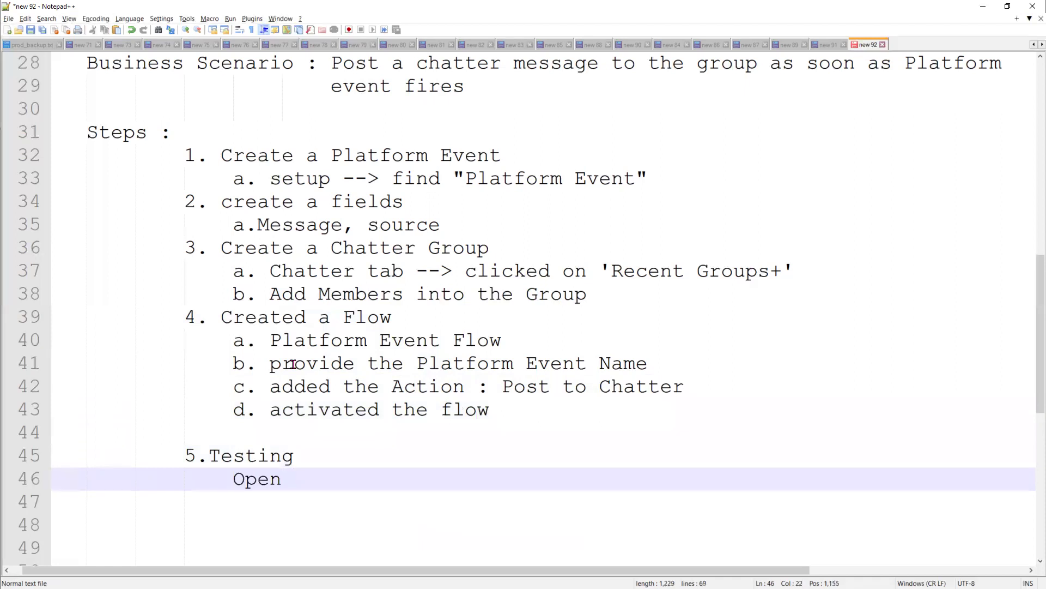
type("Developer Console.")
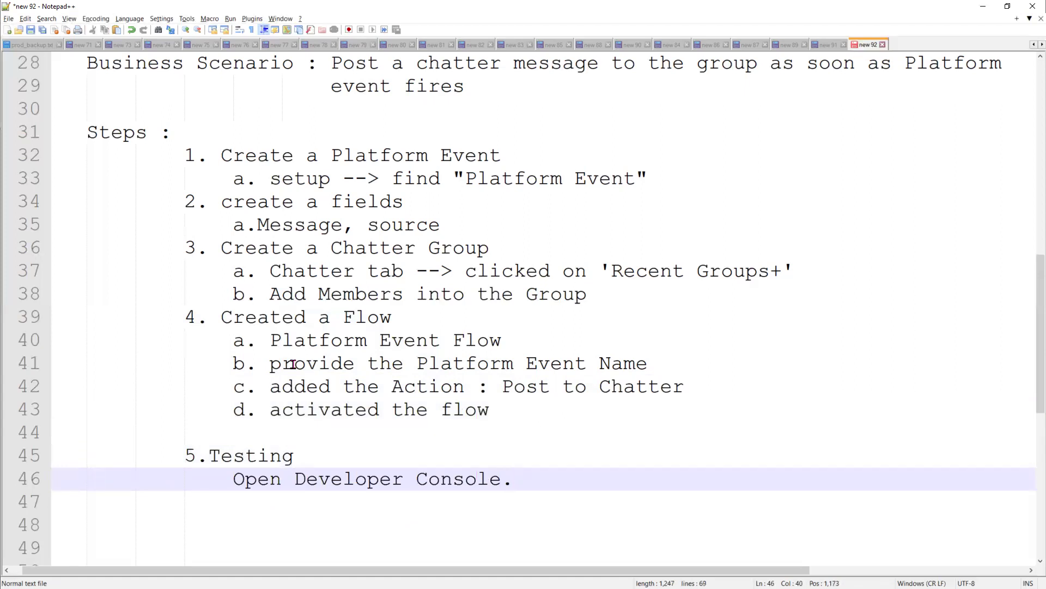
key("Return")
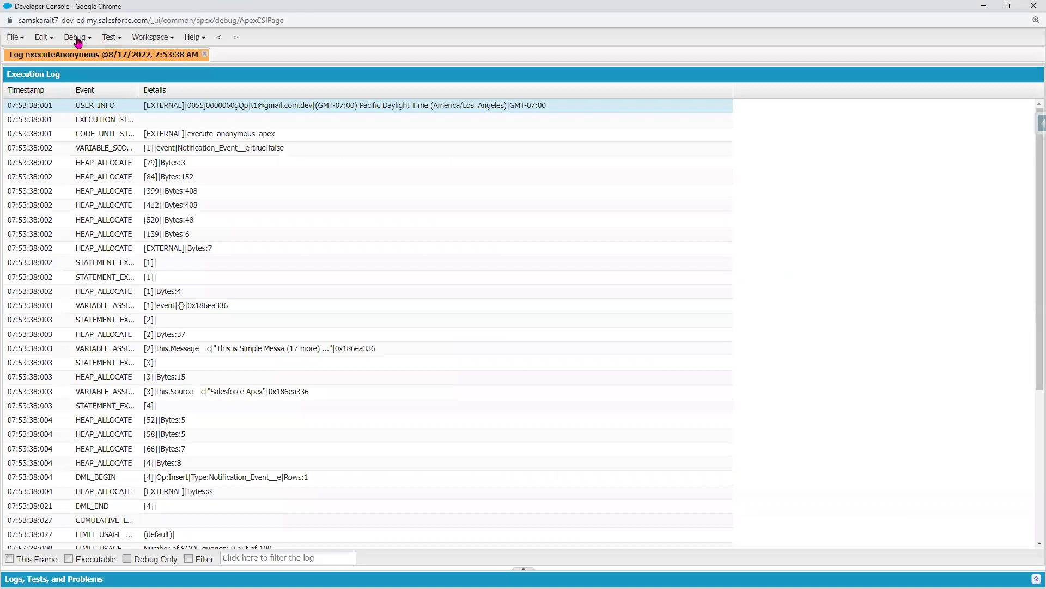
left_click(77, 38)
- Copy Apex lines 110–115 that publish a Notification_Event__e from Execute Anonymous, then close it
left_click(92, 56)
left_click(378, 278)
left_click_drag(378, 278, 189, 229)
right_click(324, 250)
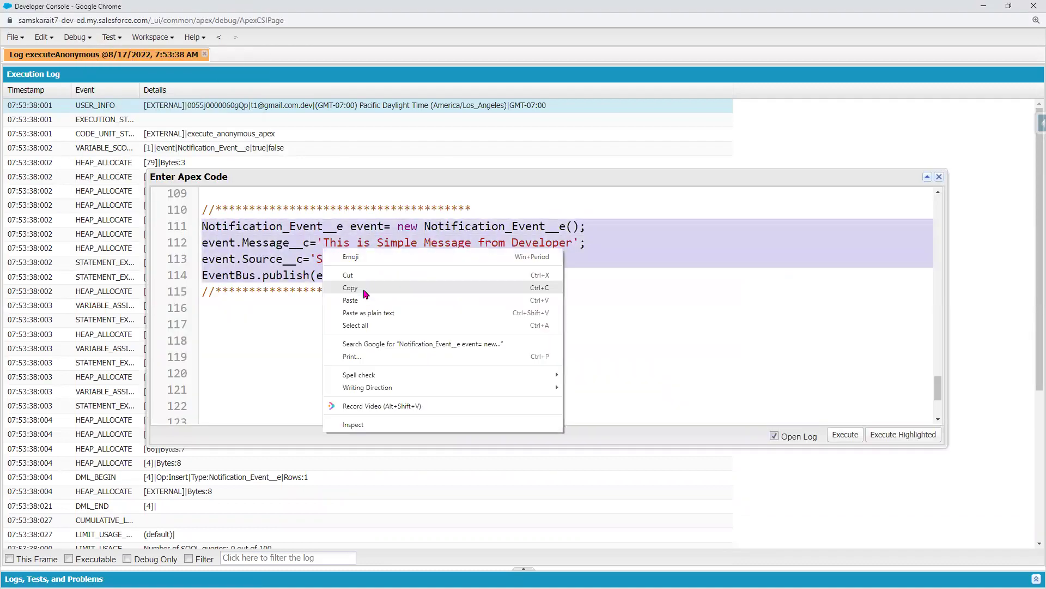
left_click(366, 293)
left_click_drag(510, 290, 178, 213)
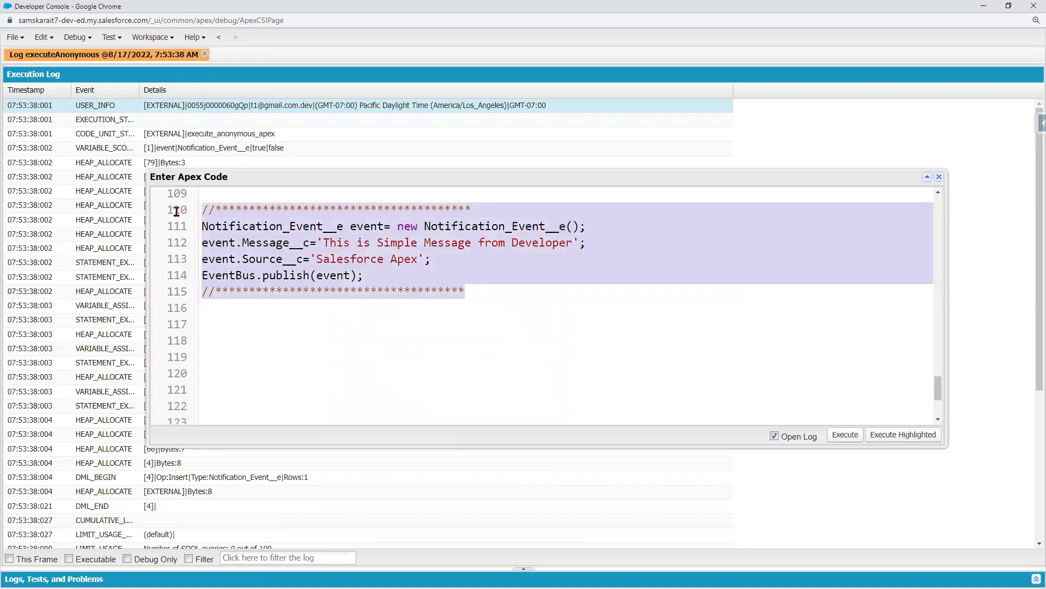
right_click(271, 237)
left_click(321, 275)
left_click(937, 178)
left_click(984, 7)
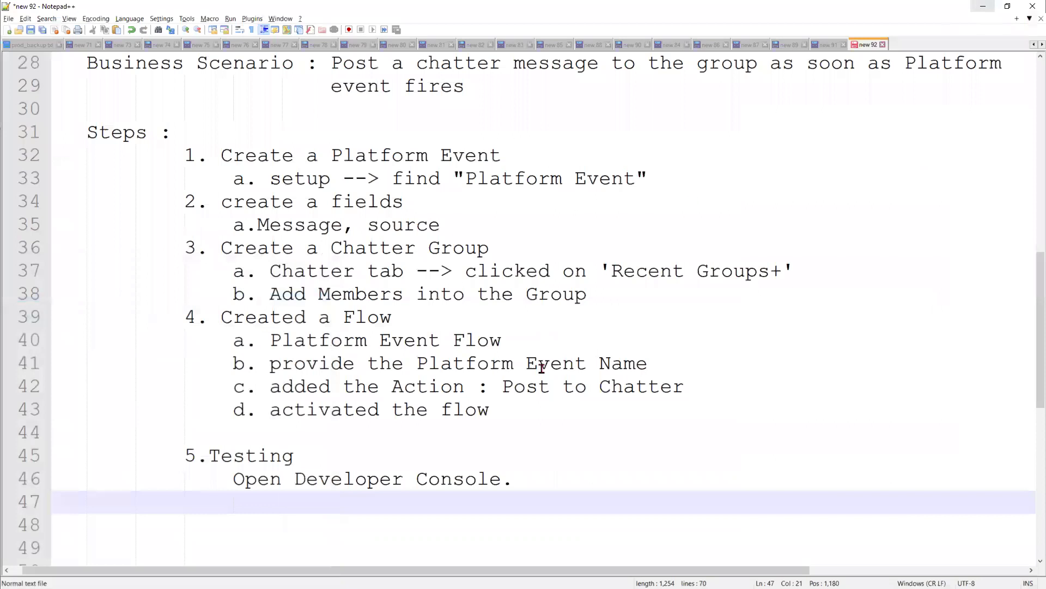
- Paste the copied Apex publishing code below 'Open Developer Console.' in the notes
key("ctrl+v")
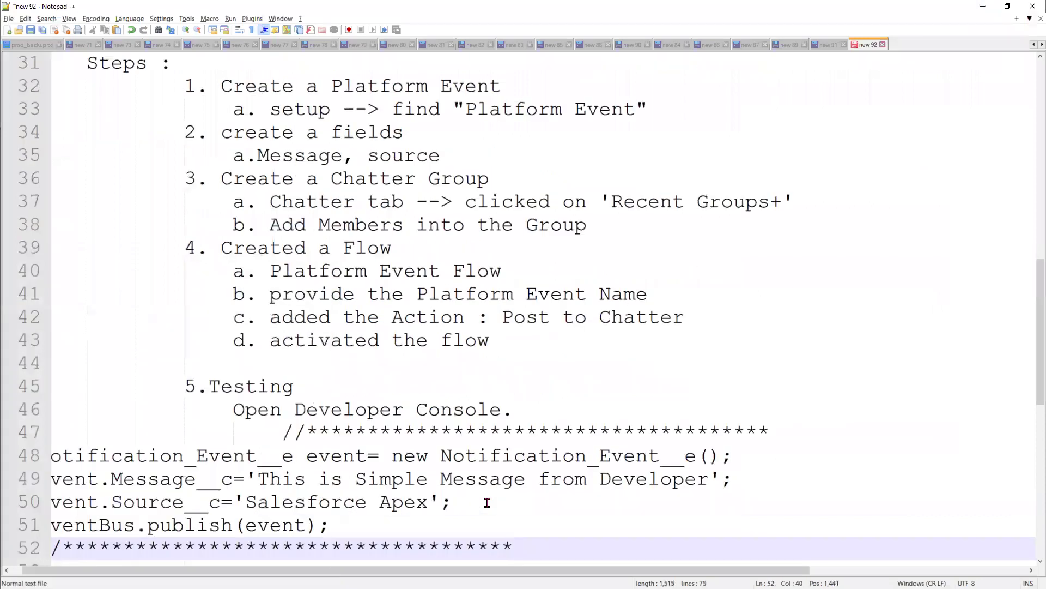
scroll(176, 560, "down", 2)
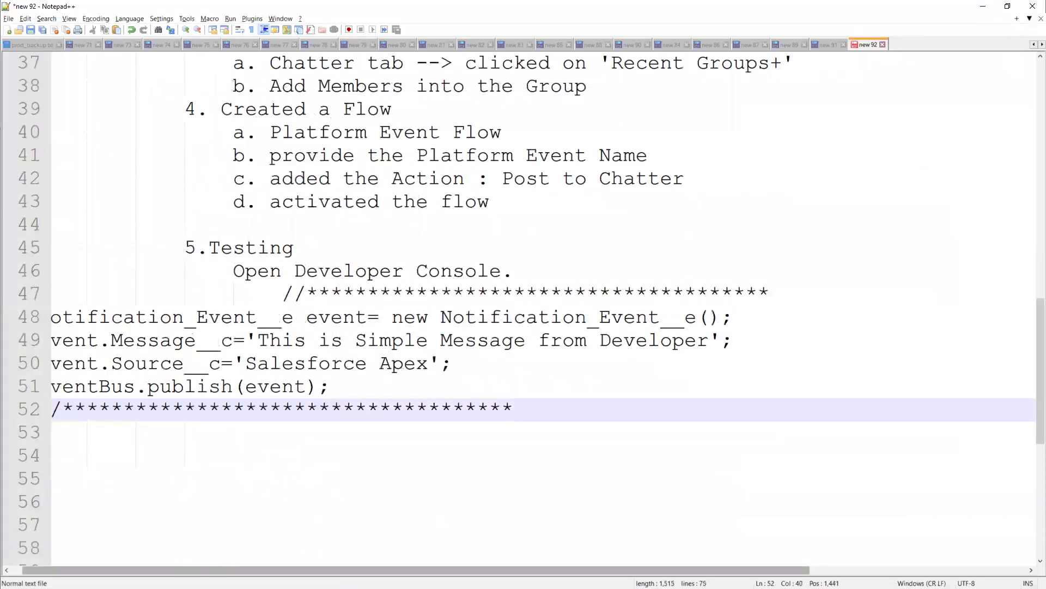
left_click_drag(177, 569, 165, 570)
- Indent each pasted Apex line into an aligned block and add a blank line after it
left_click(53, 317)
key("Tab")
key("Tab")
key("Tab")
key("Tab")
key("Tab")
key("Tab")
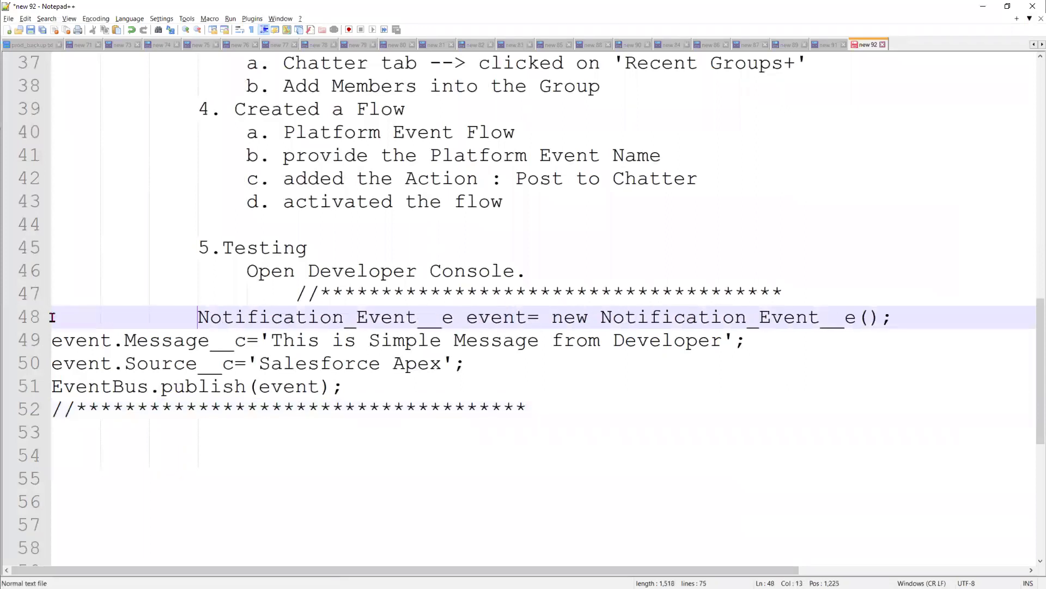
left_click(55, 340)
key("Tab")
key("Tab")
key("Tab")
key("Tab")
key("Tab")
key("Tab")
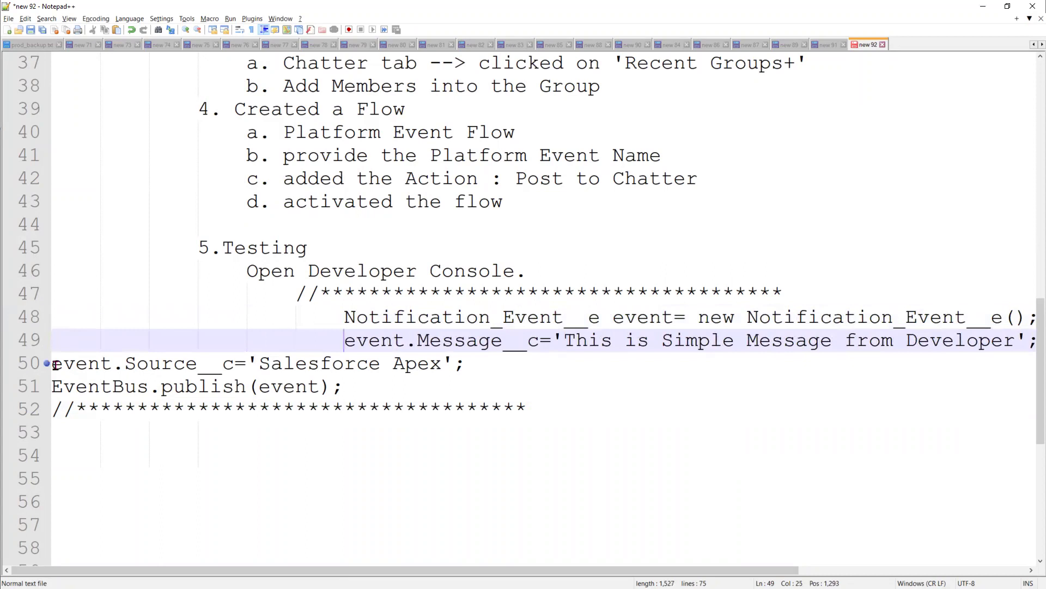
left_click(53, 363)
key("Tab")
key("Tab")
key("Tab")
key("Tab")
key("Tab")
key("Tab")
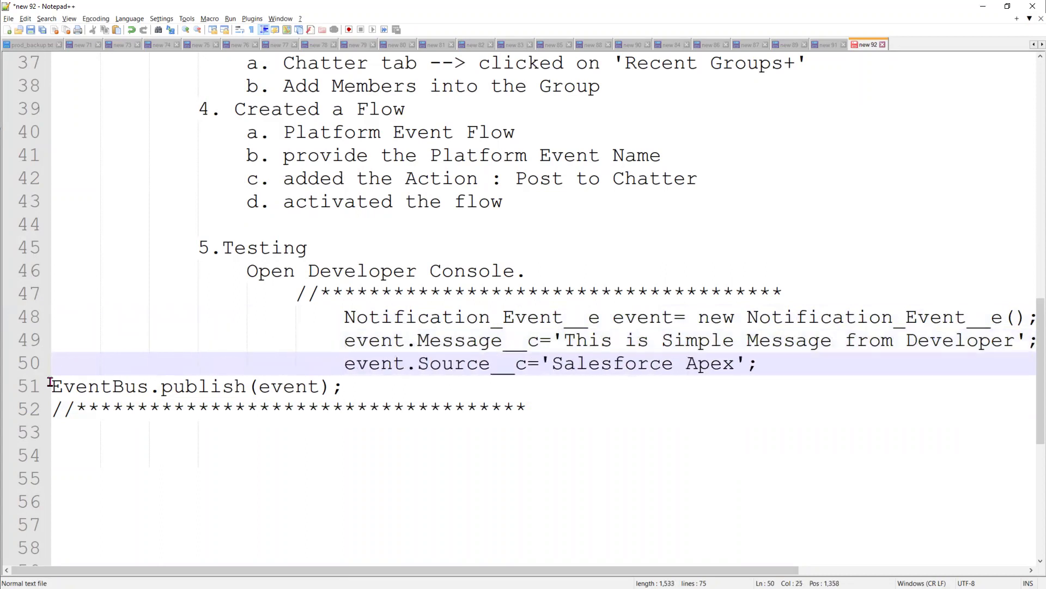
left_click(48, 386)
key("Tab")
key("Tab")
key("Tab")
key("Tab")
key("Tab")
key("Tab")
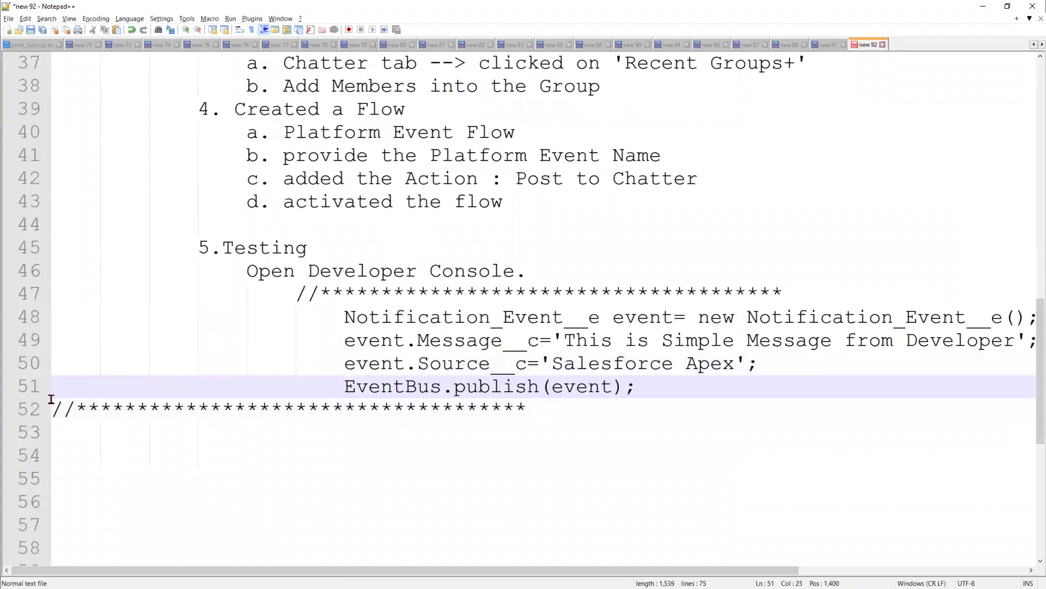
left_click(52, 406)
key("Tab")
key("Tab")
key("Tab")
key("Tab")
key("Tab")
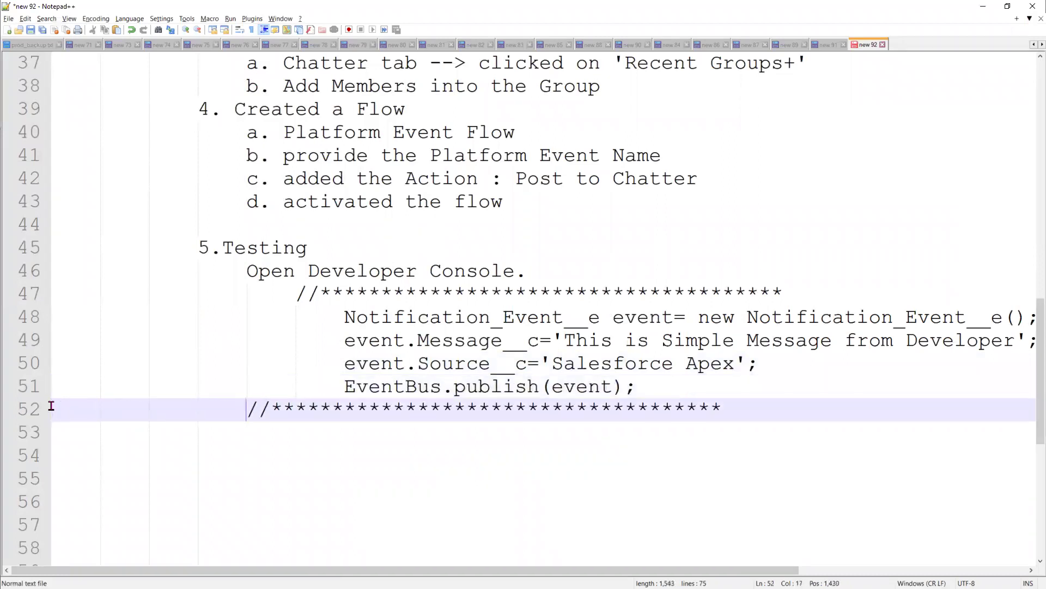
left_click(800, 403)
key("Return")
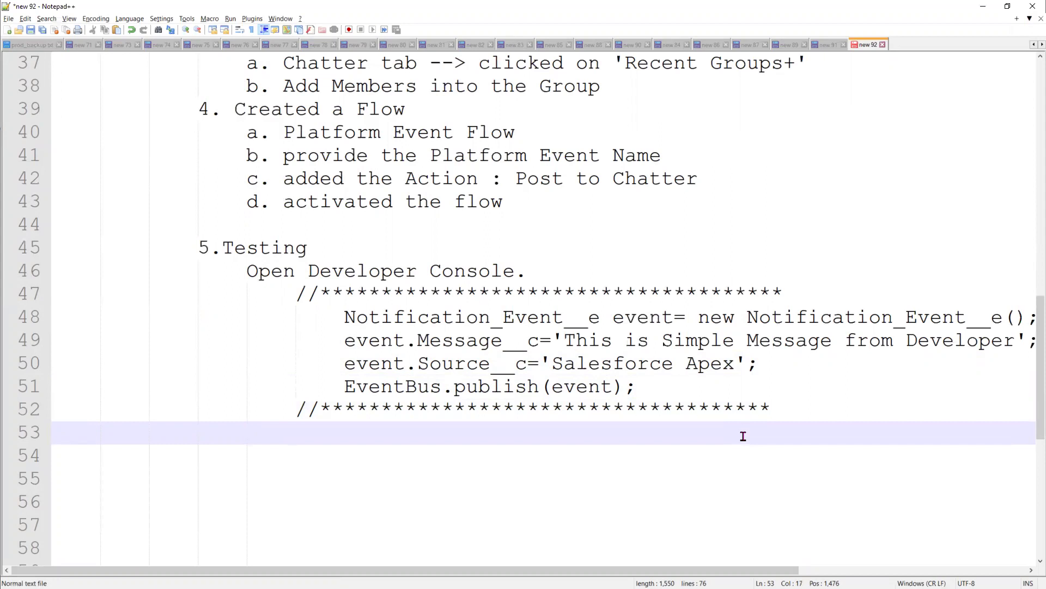
- Add step '6. Debug' with the path: setup--> Debug logs --> click on 'New' -->
key("Return")
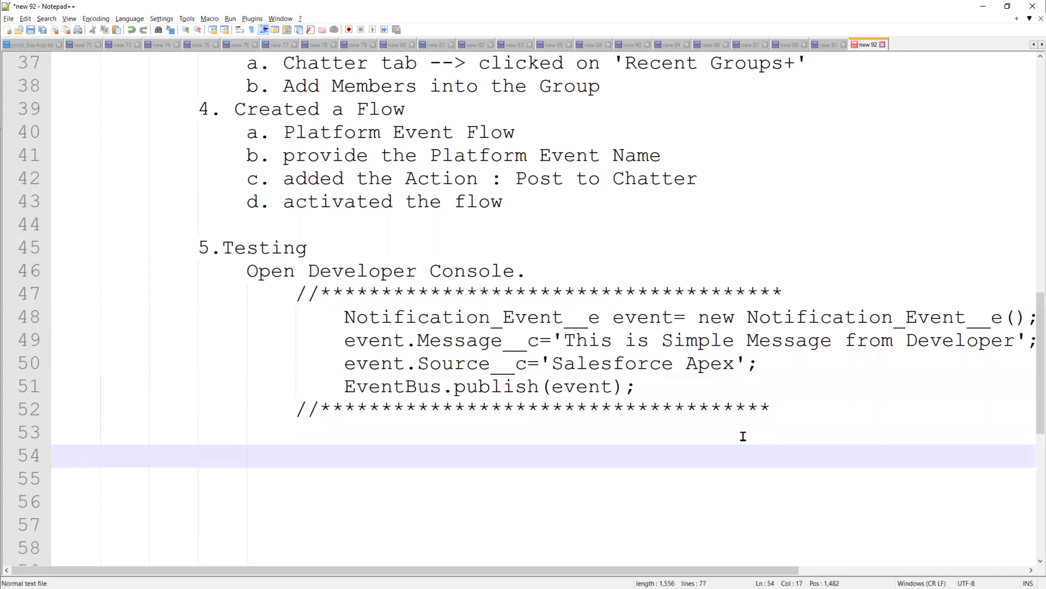
type("6. D")
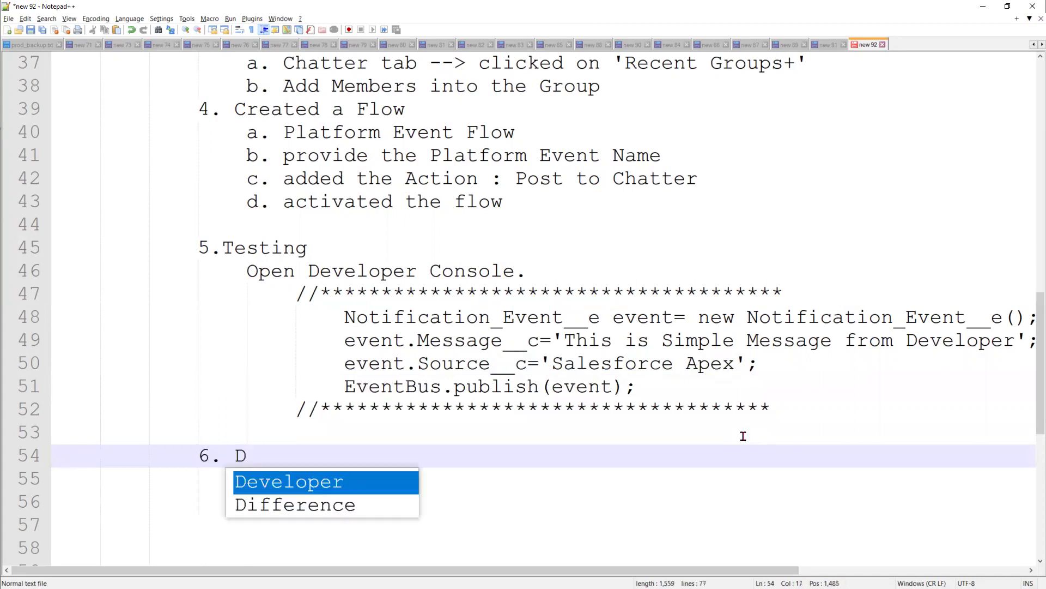
type("eb")
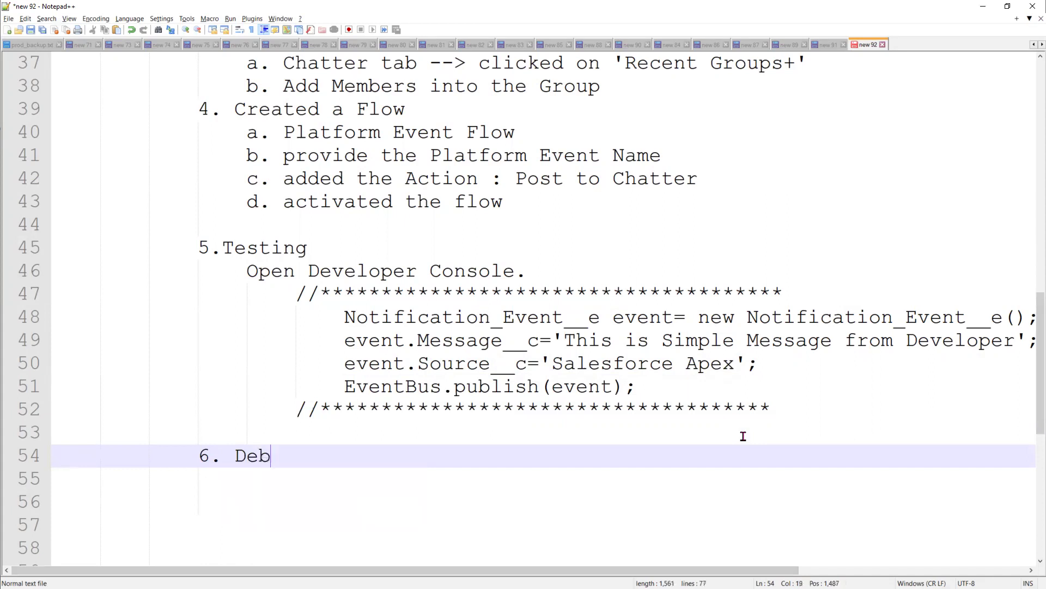
type("ug")
key("Return")
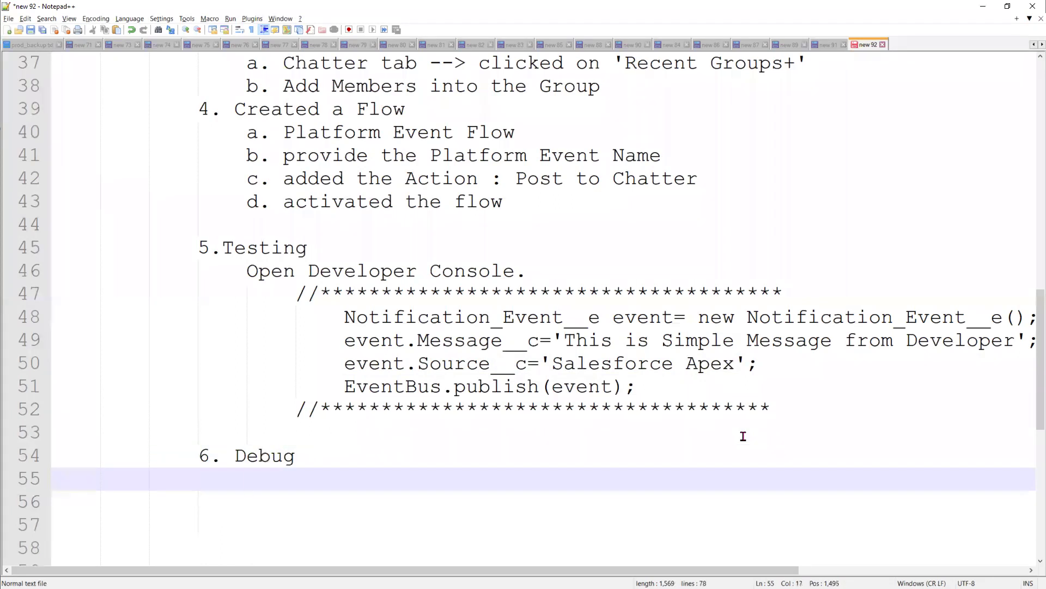
type("go to")
key("BackSpace")
key("BackSpace")
key("BackSpace")
key("BackSpace")
key("BackSpace")
type("s")
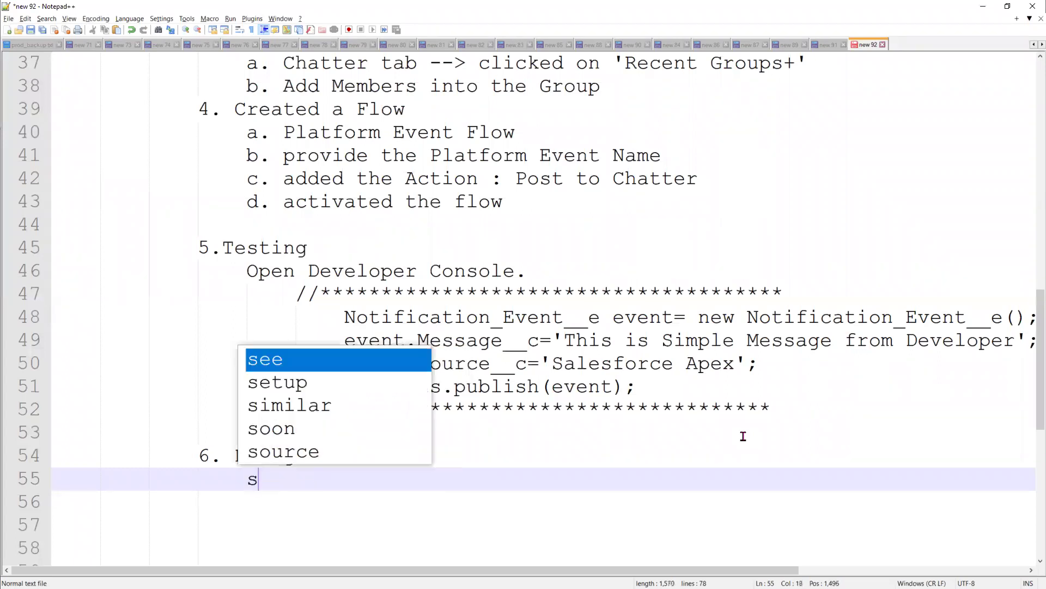
type("etup")
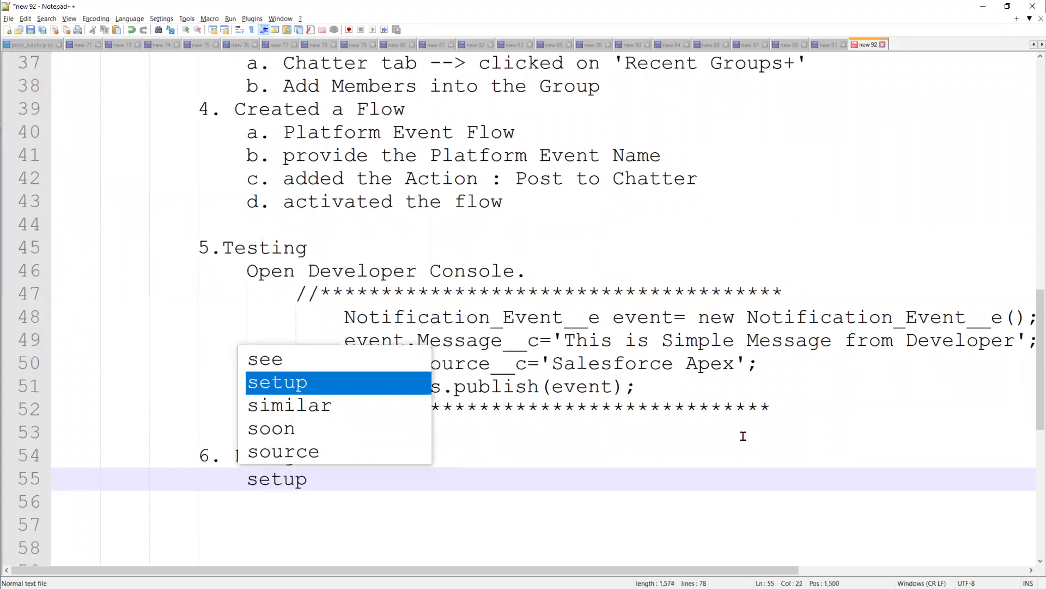
type("--> De")
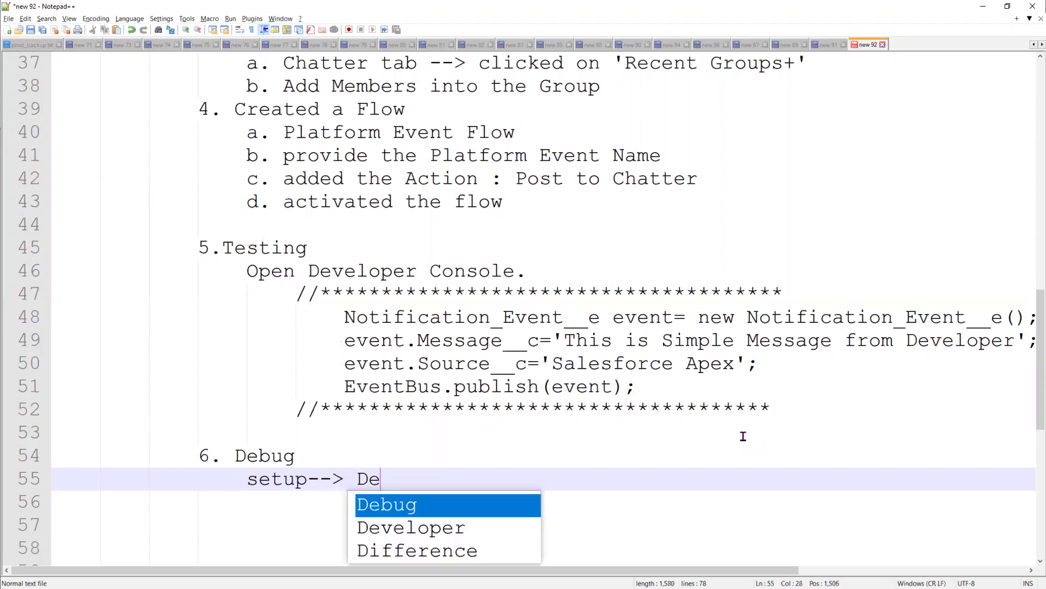
type("bug lo")
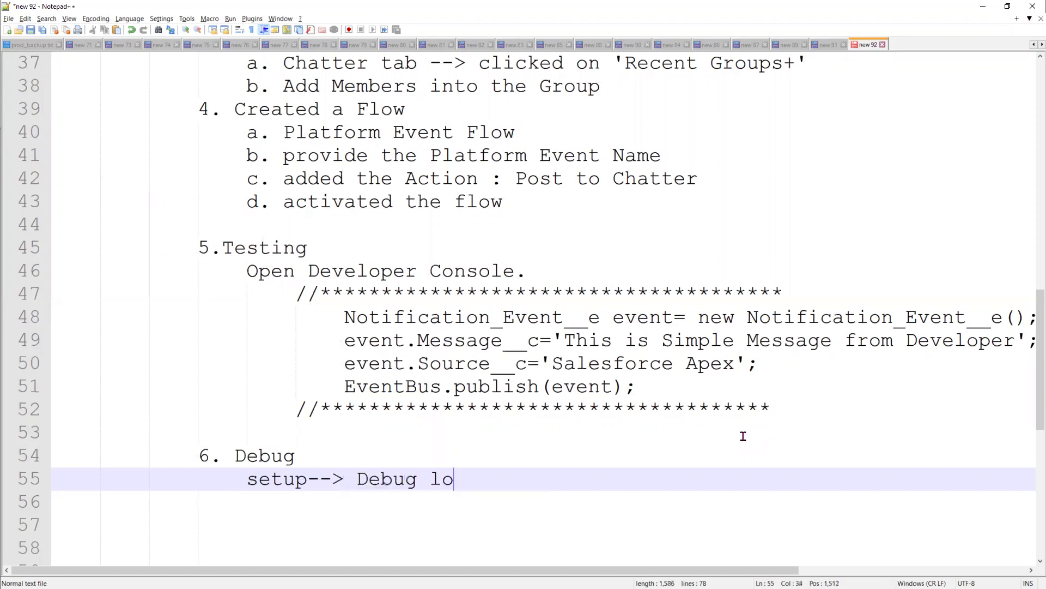
type("gs --> clic")
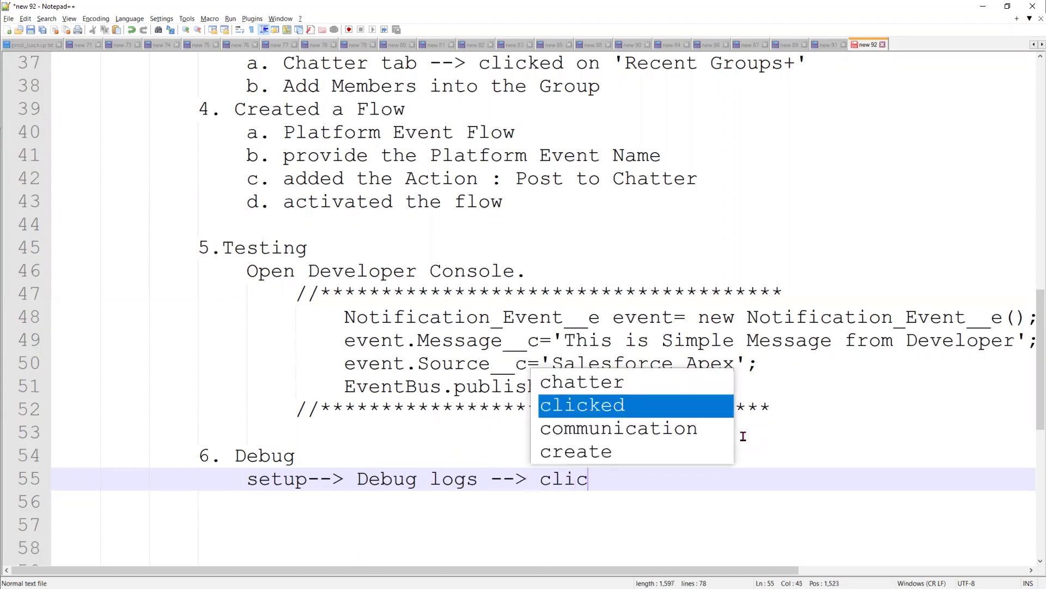
type("k on 'New")
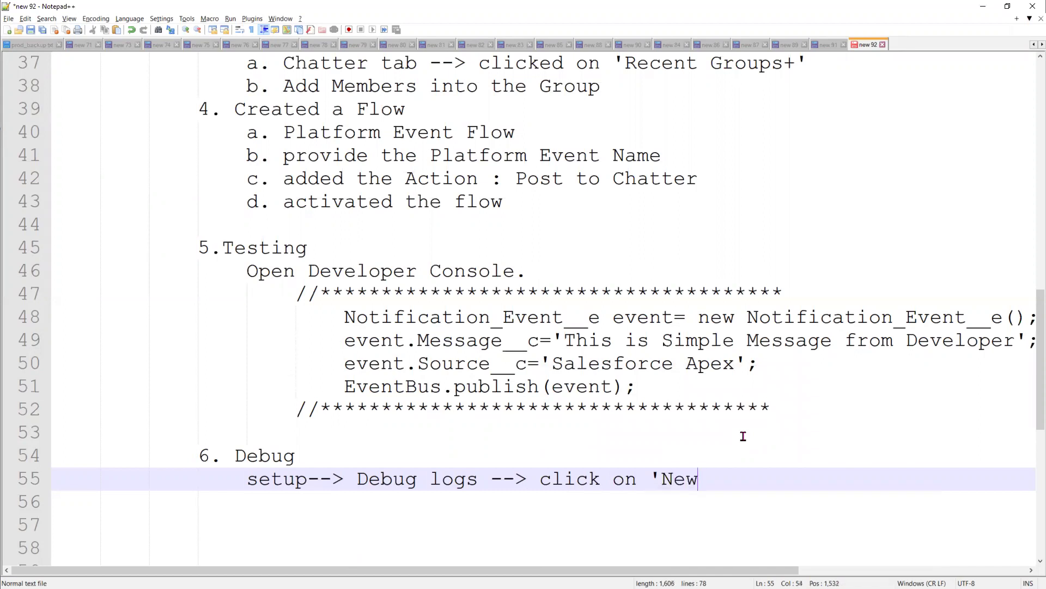
type("' --?")
key("BackSpace")
key("BackSpace")
type(">")
key("alt+Tab")
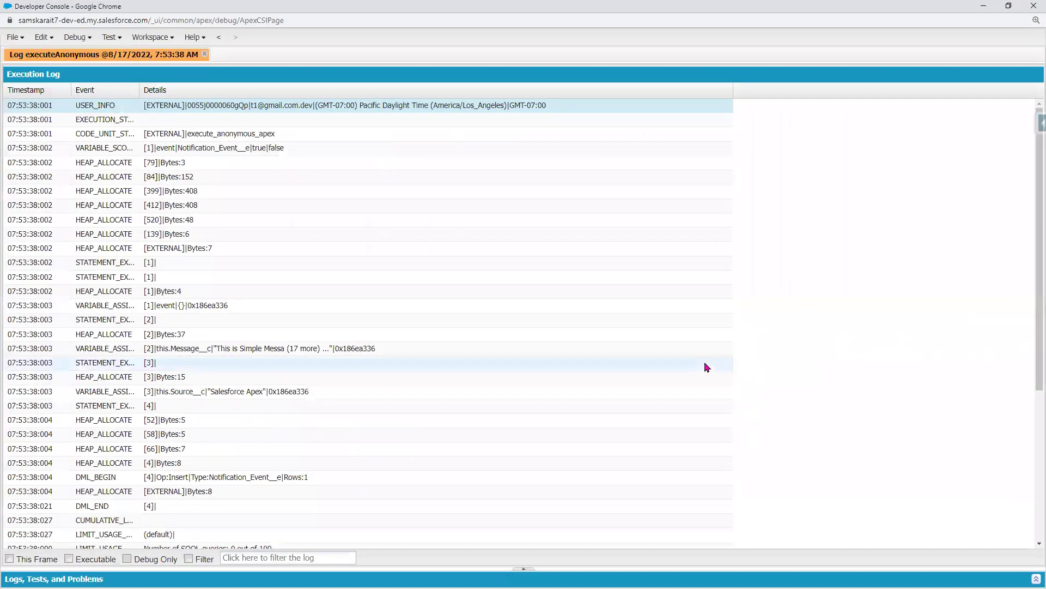
- Look through the open Salesforce tabs, ending on the Custom Labels setup page
key("alt+Tab")
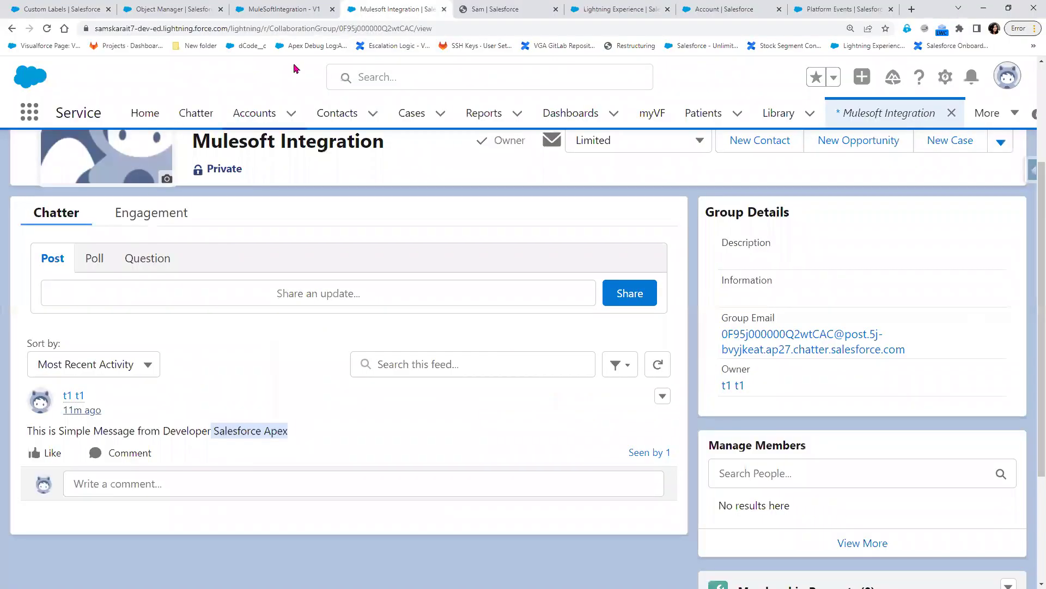
left_click(275, 9)
left_click(53, 9)
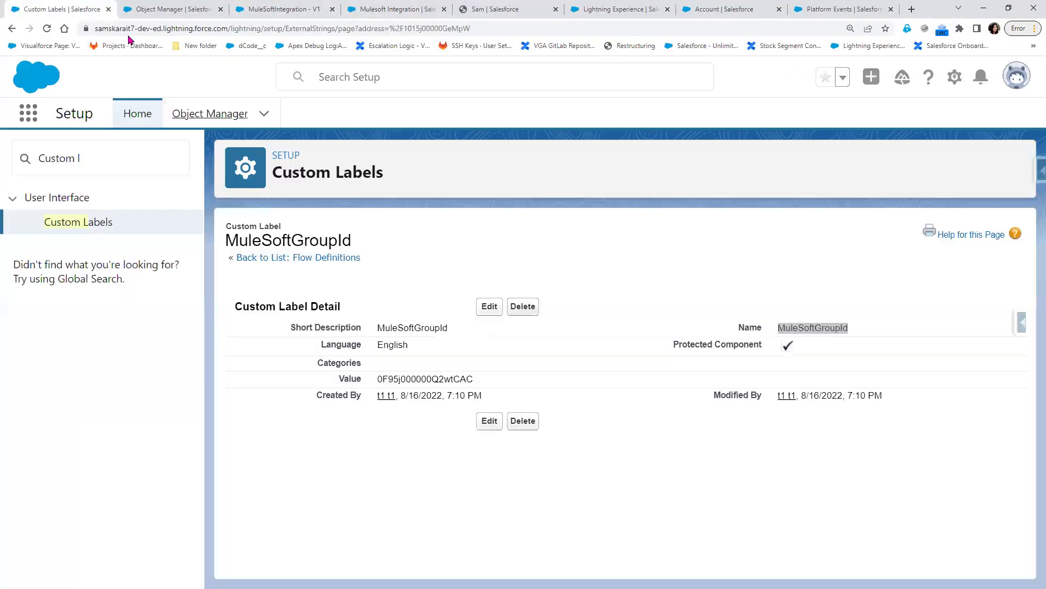
left_click(730, 10)
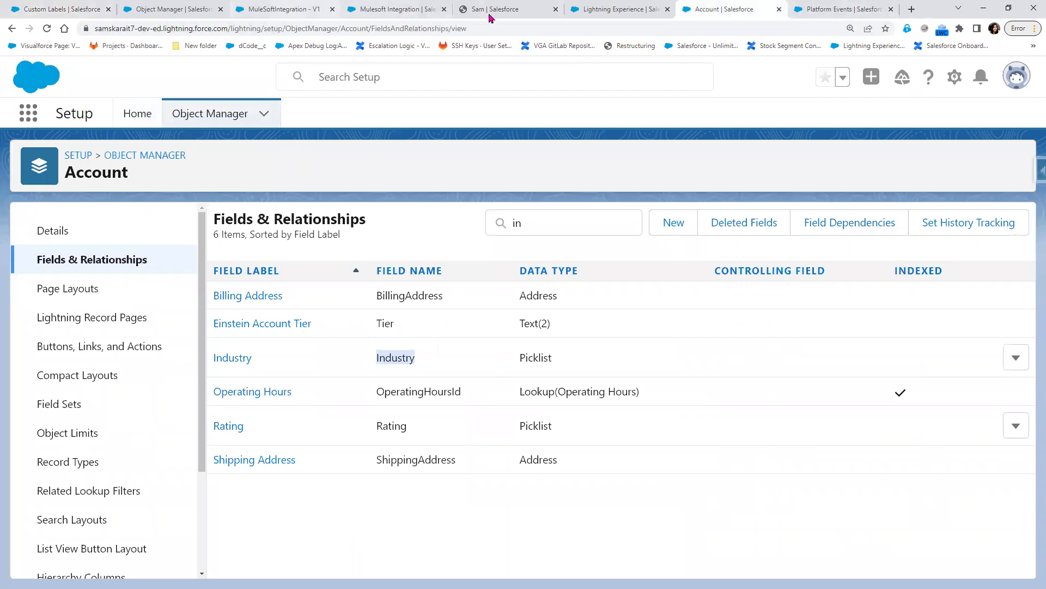
left_click(278, 9)
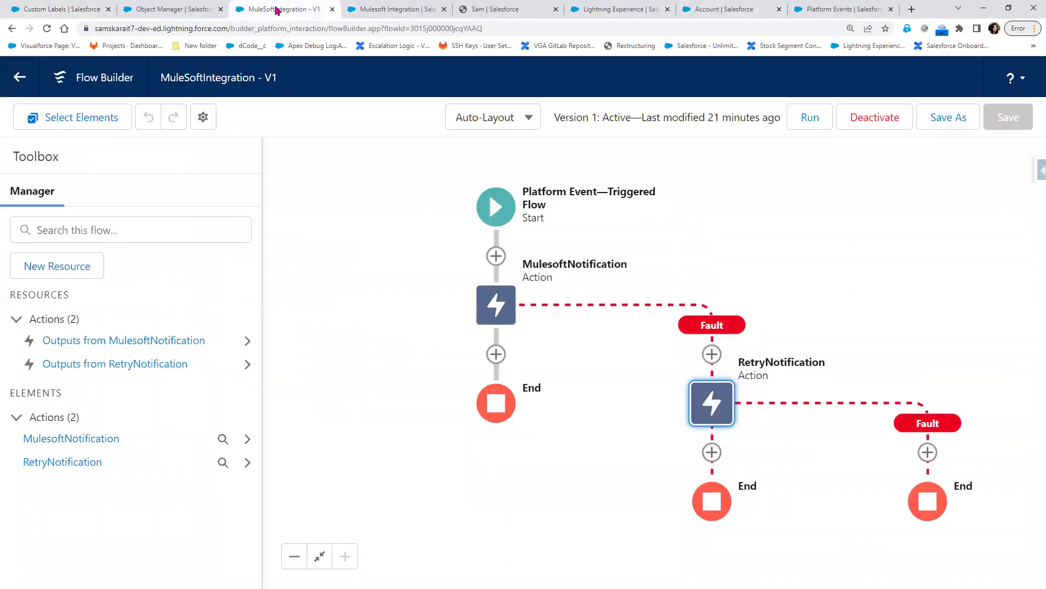
left_click(67, 9)
- Search Setup for Debug, open Debug Logs, start a New user trace flag, then return to the notes
left_click(98, 158)
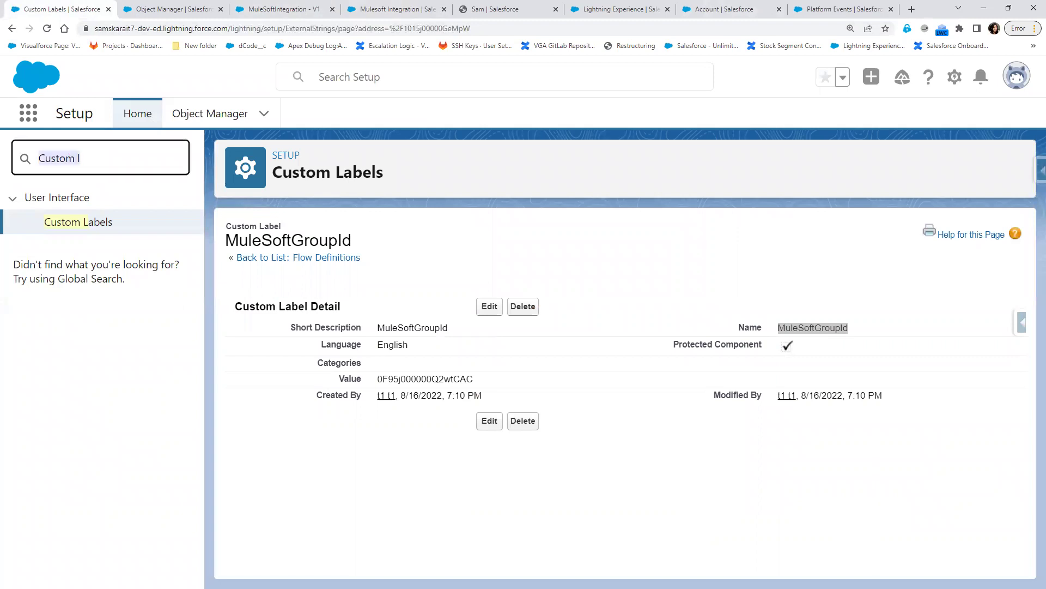
type("Dev")
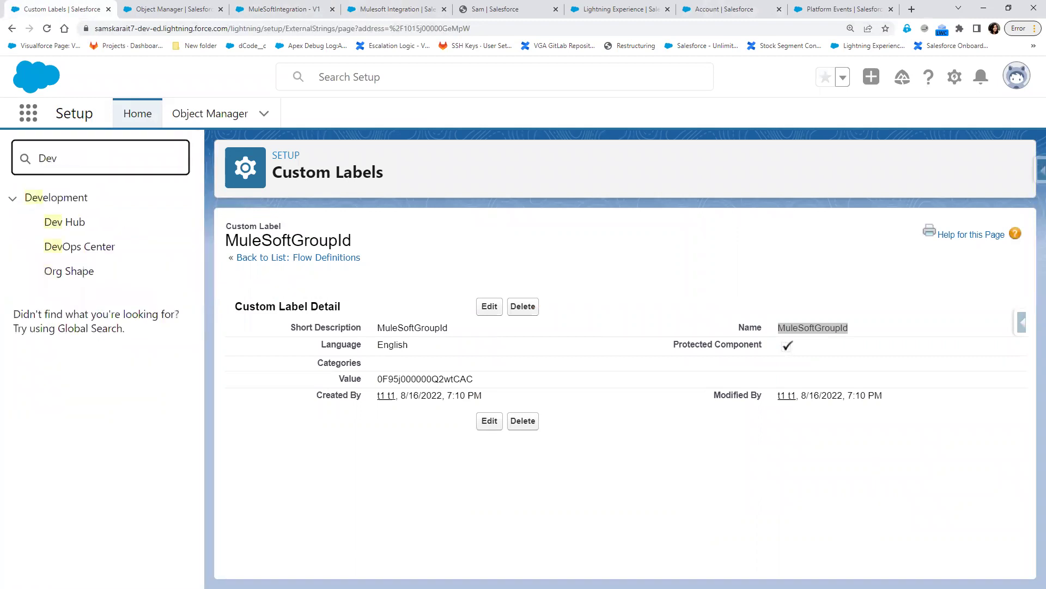
key("BackSpace")
type("bu")
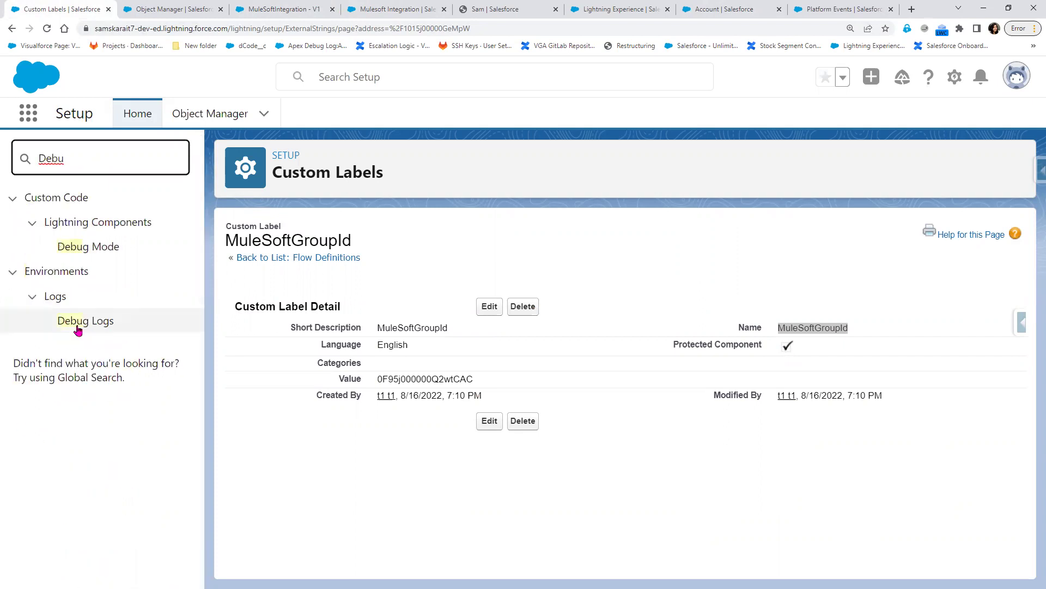
left_click(78, 330)
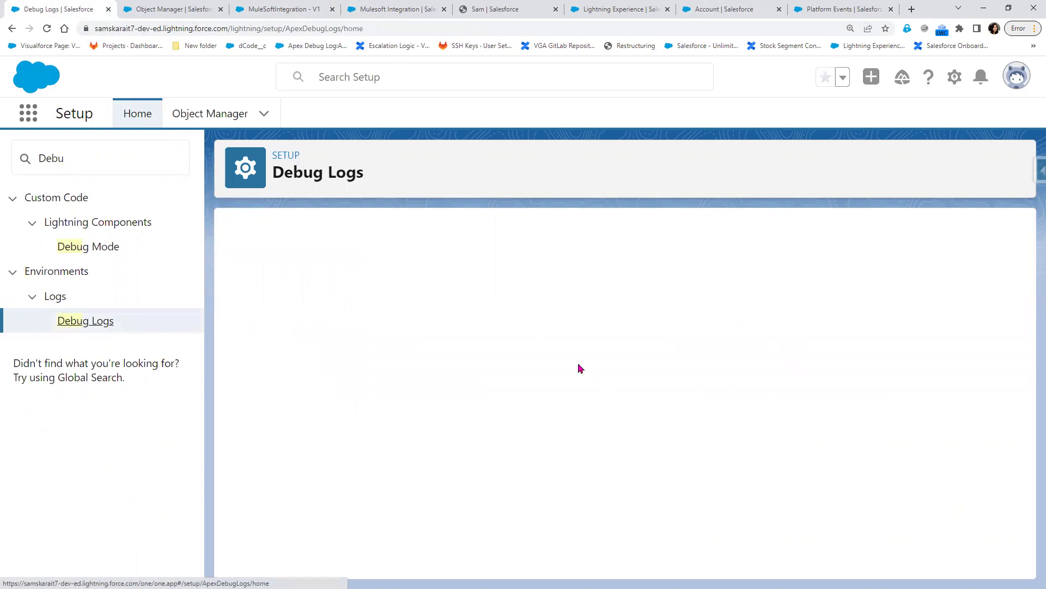
left_click(479, 354)
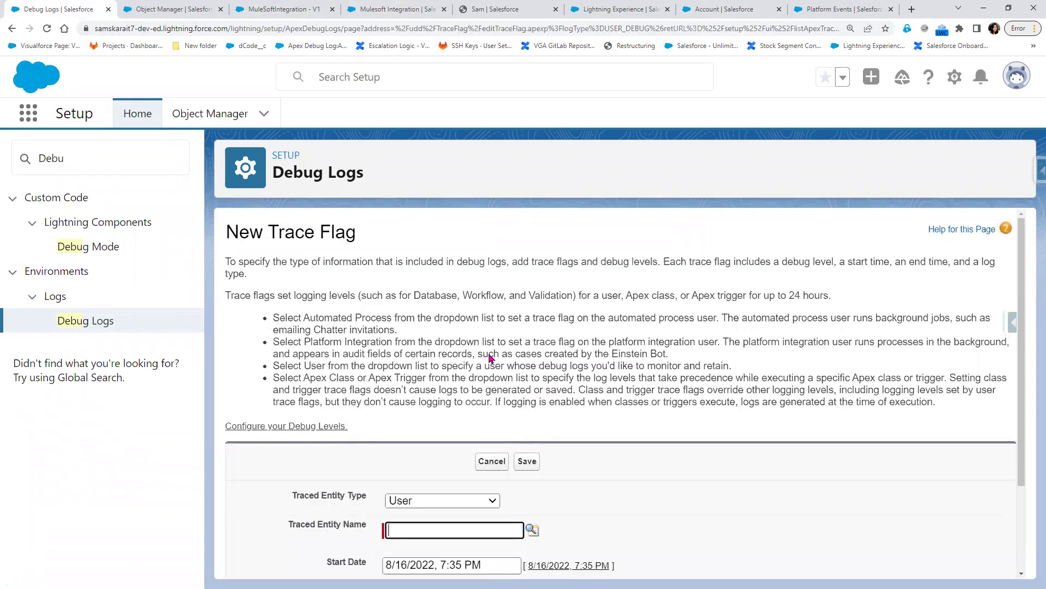
left_click(989, 11)
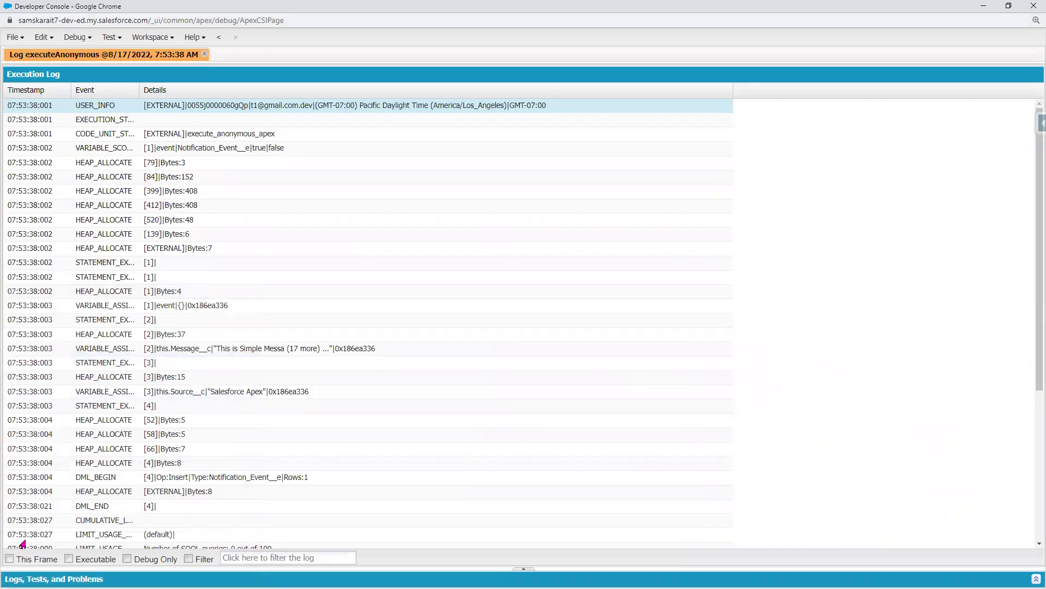
key("alt+Tab")
key("Up")
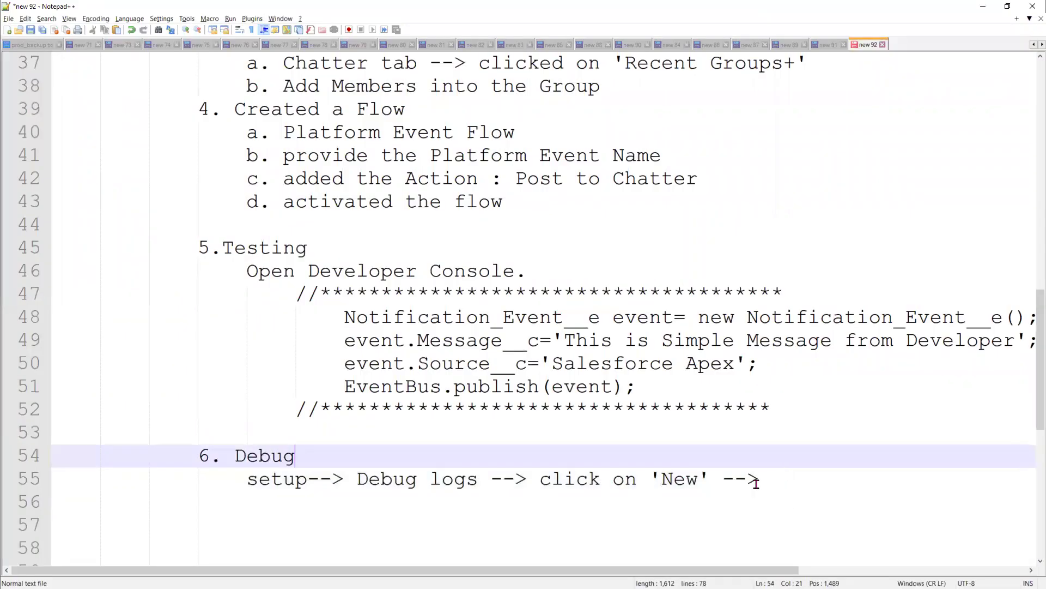
- Append 'change the Traced Entity Type: Automated Process' to the Debug line and start a new line
left_click(757, 484)
type("change the Tra")
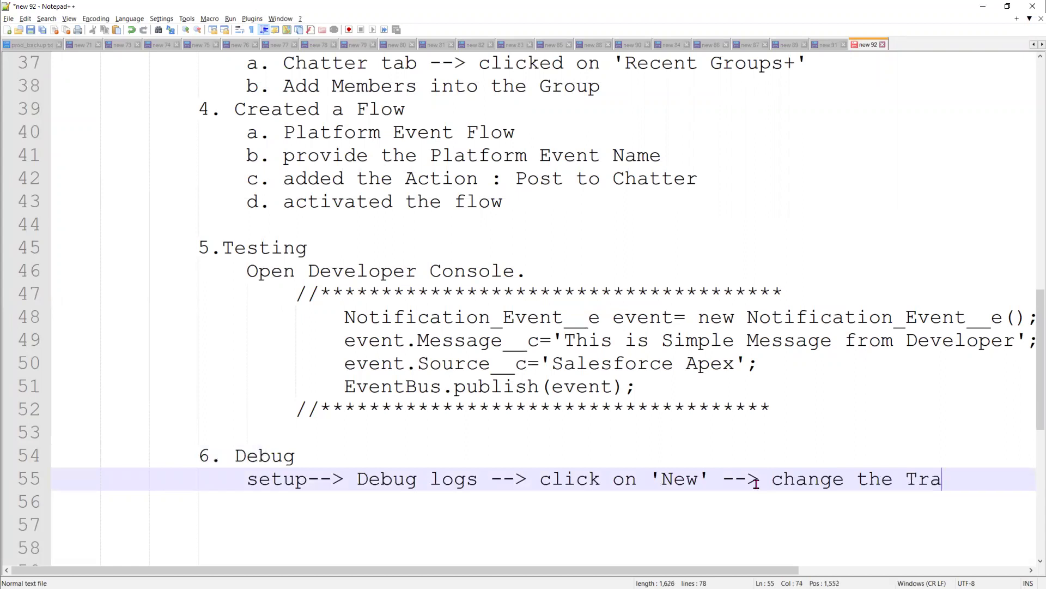
type("ced Ent")
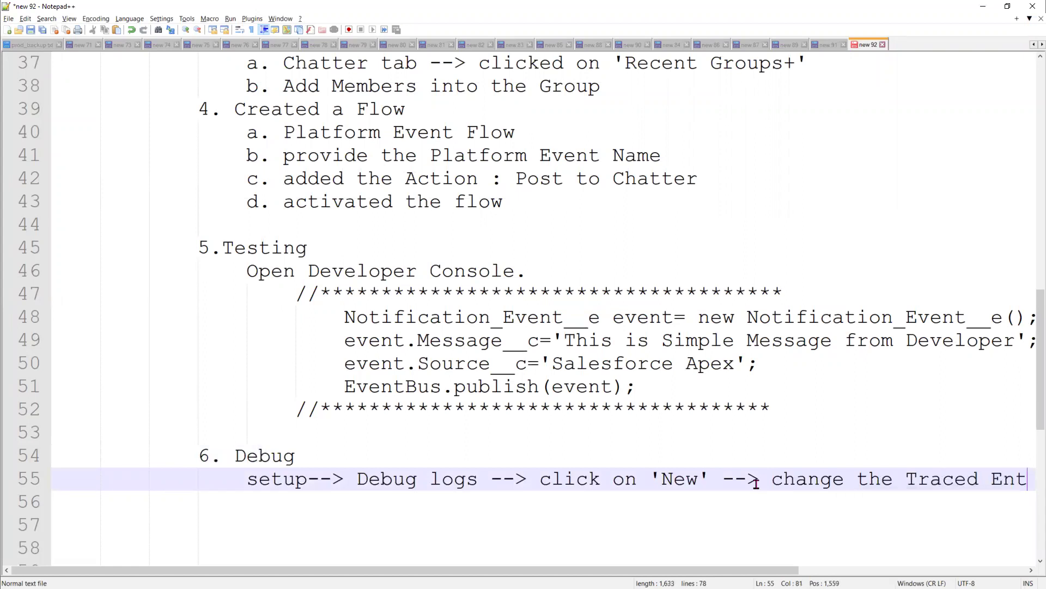
type("ity Ty")
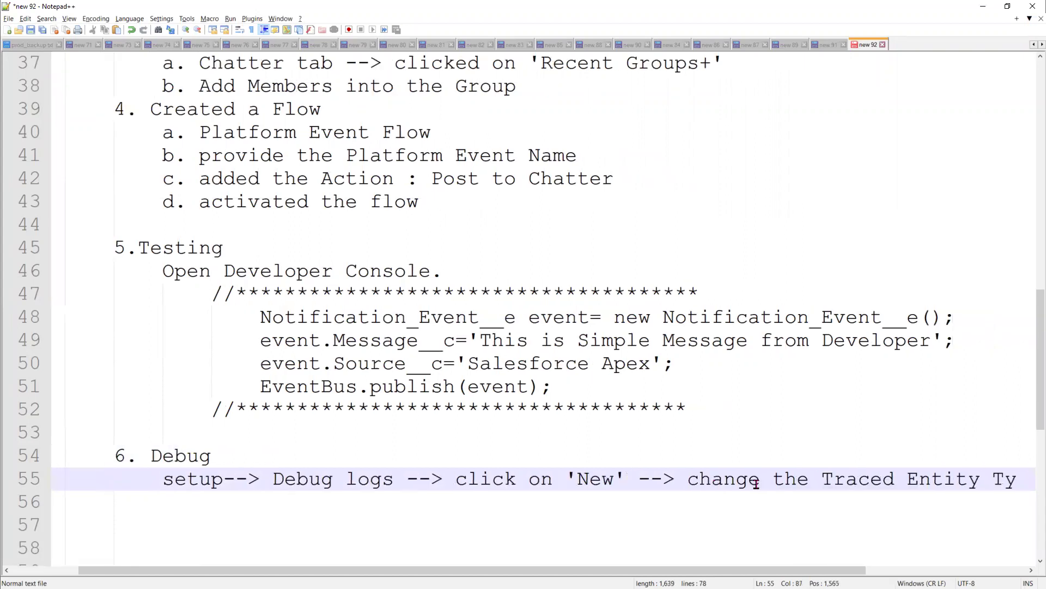
type("pe: A")
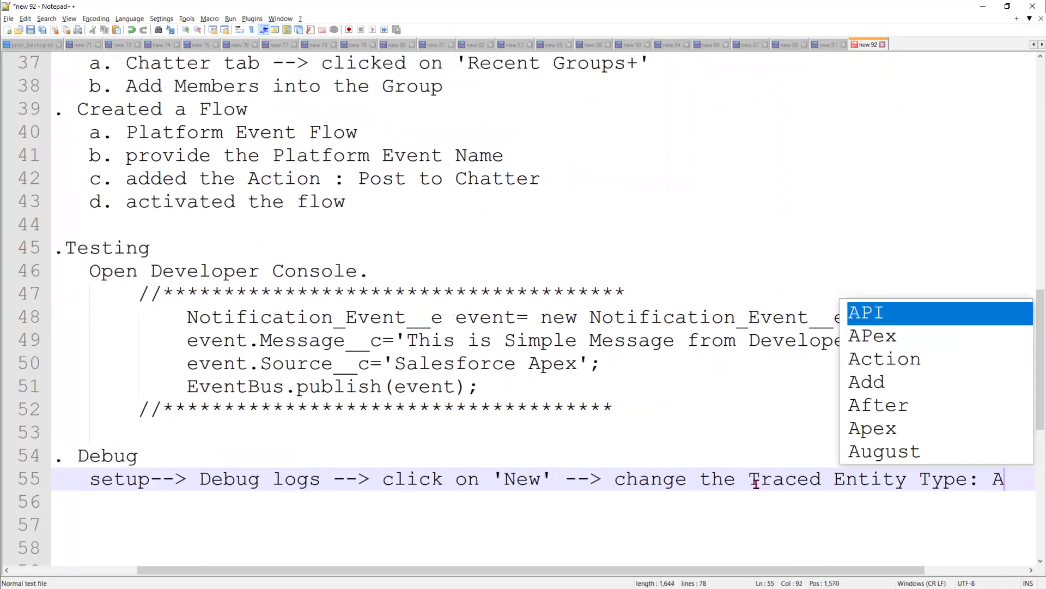
type("utomation")
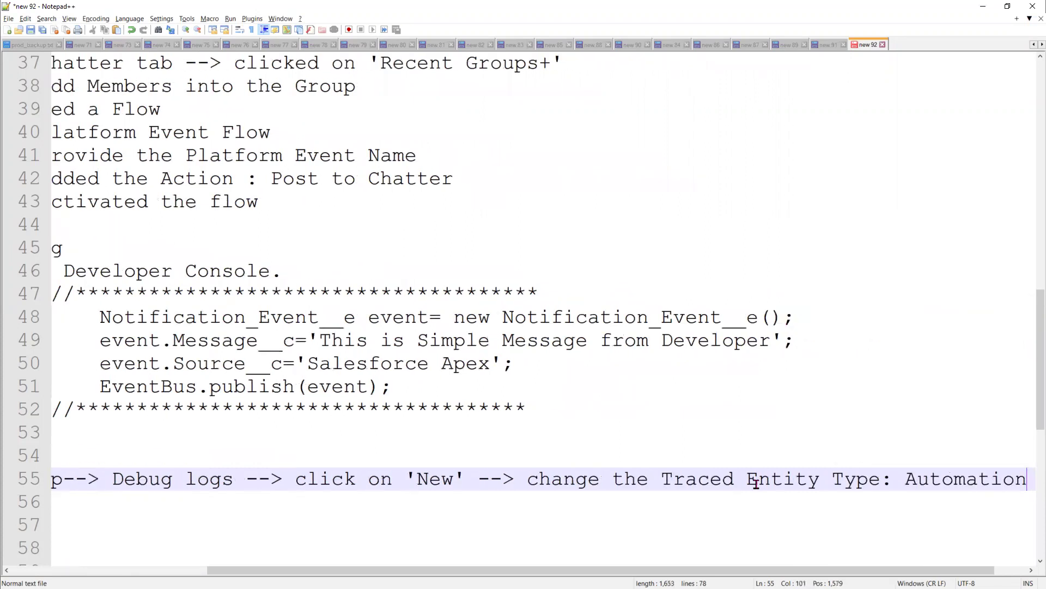
type(" Proc")
key("BackSpace")
key("BackSpace")
key("BackSpace")
key("BackSpace")
key("BackSpace")
key("BackSpace")
key("BackSpace")
key("BackSpace")
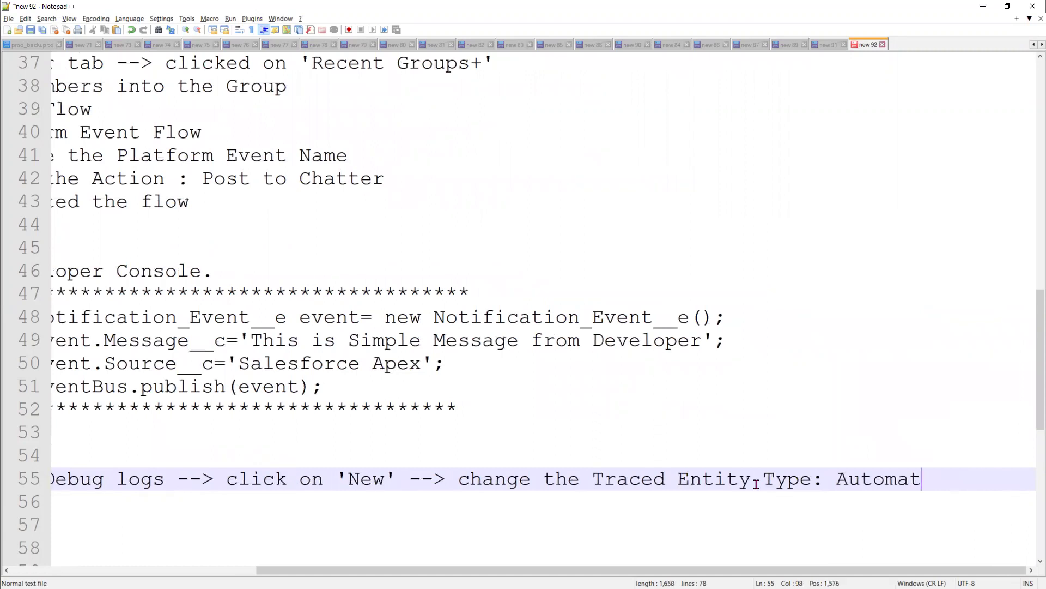
type("ed Proces")
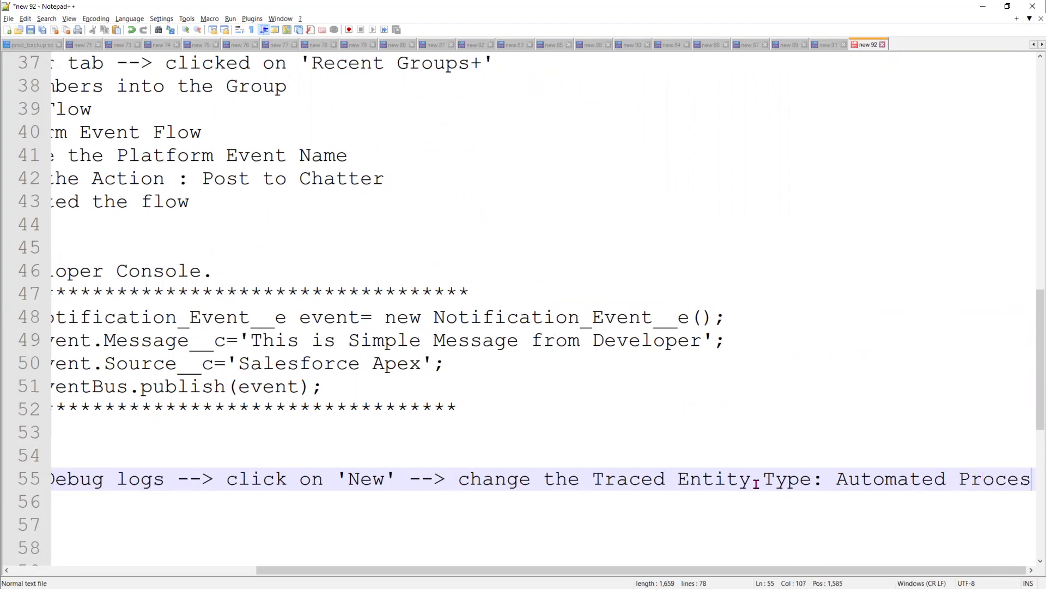
type("s")
key("Return")
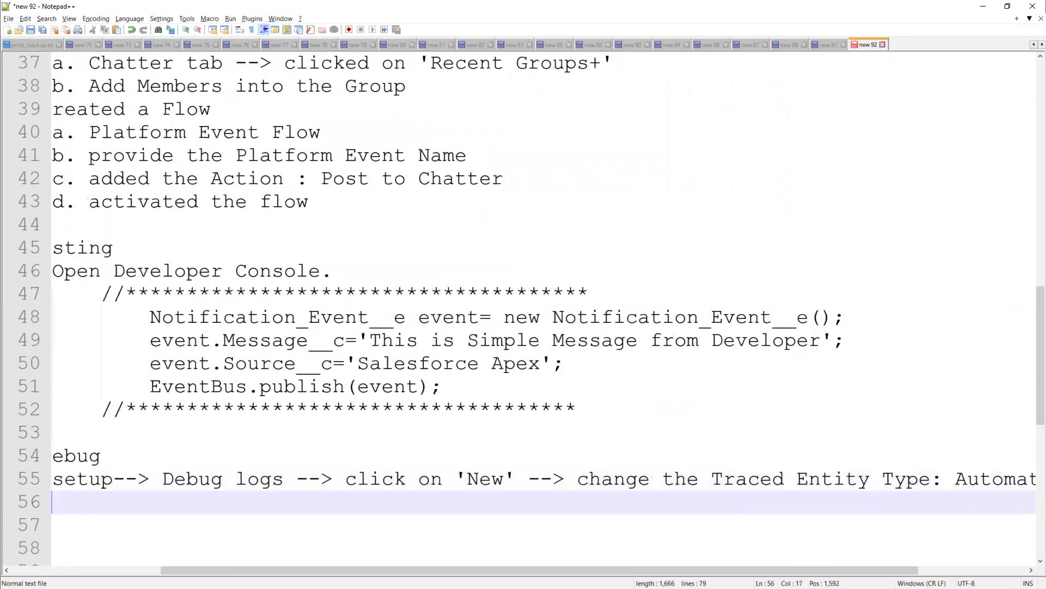
left_click_drag(383, 571, 235, 567)
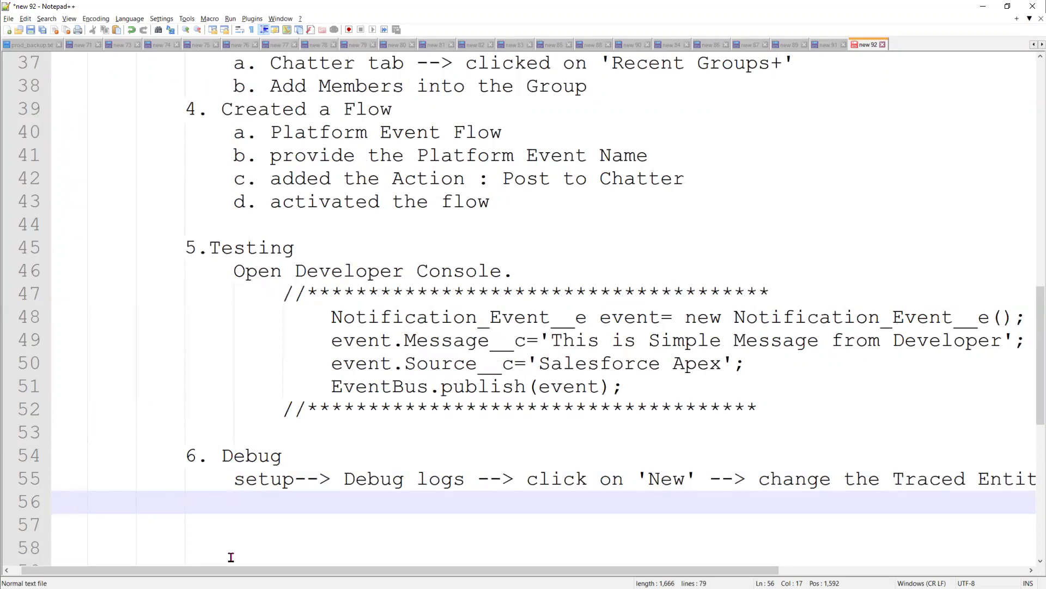
- Add step 7 'Chatter Group (the one which is created above) can see the message.' and minimize the notes
key("Return")
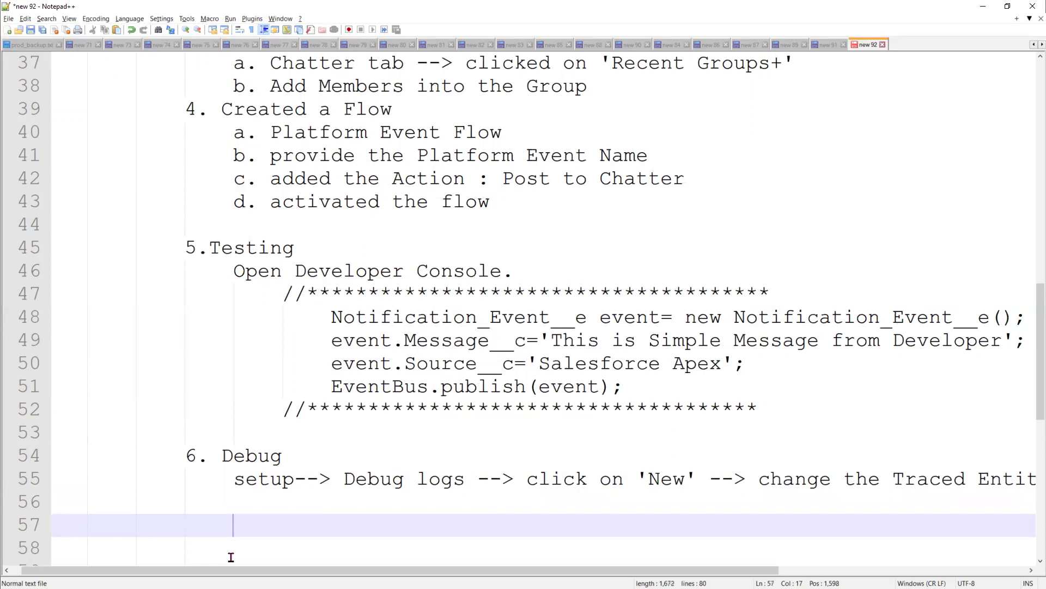
key("BackSpace")
type("7. Chatt")
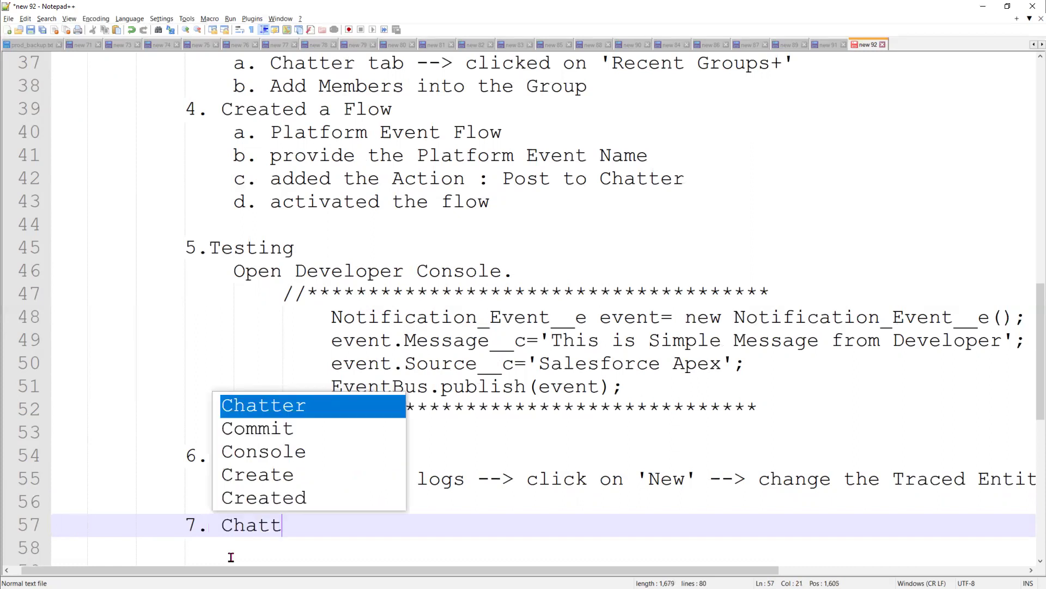
type("er Group")
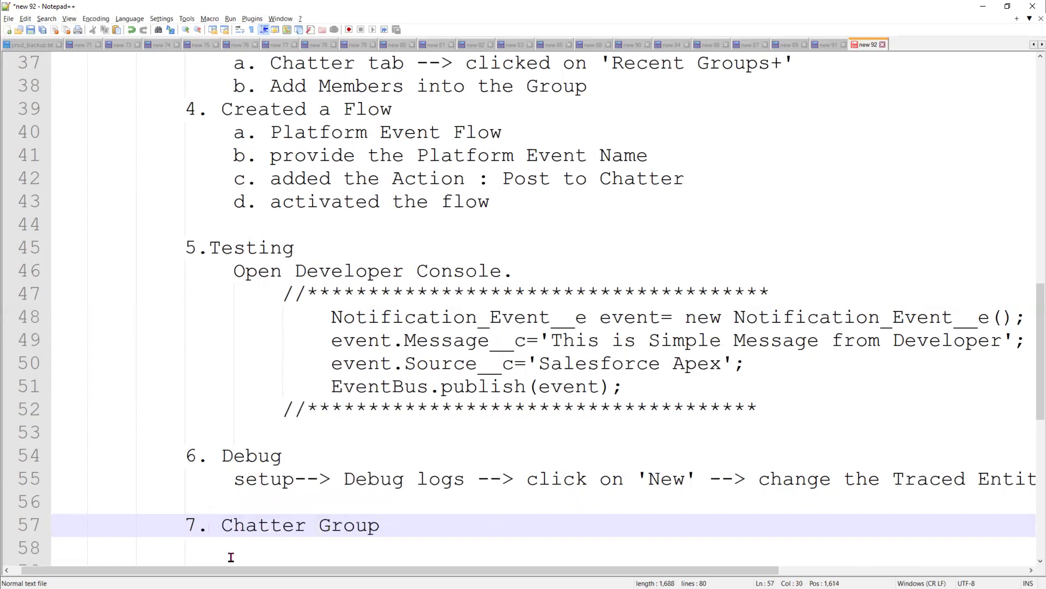
type(" (the one w")
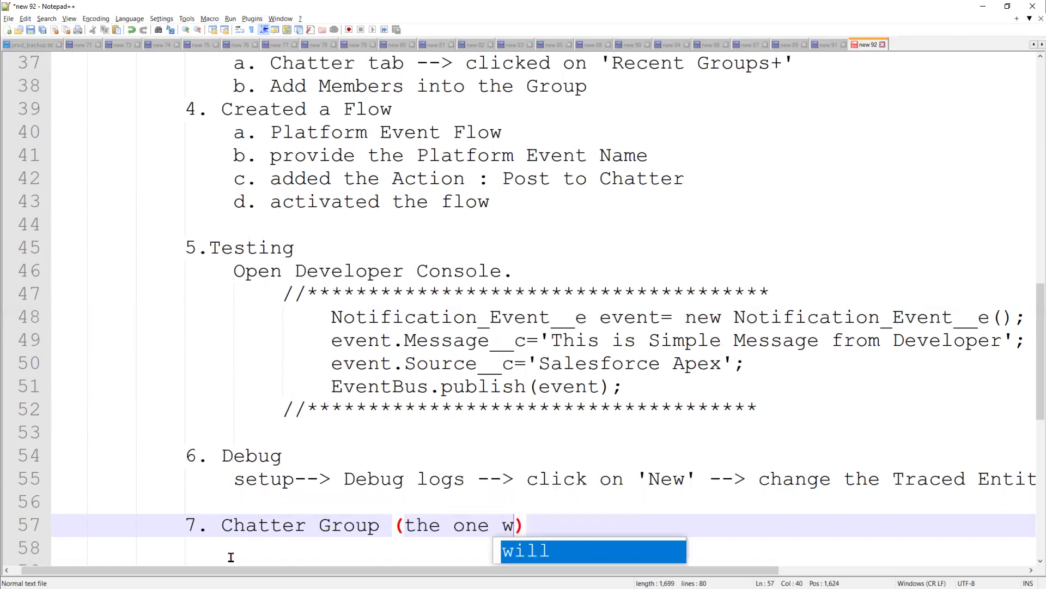
type("hich is cre")
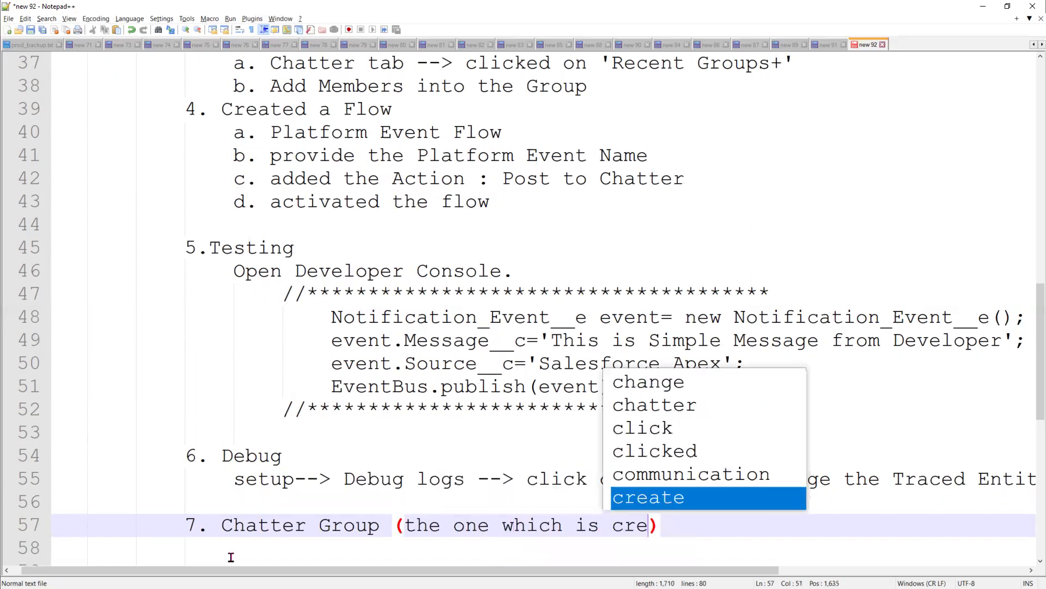
type("atd")
key("BackSpace")
type("ed ab")
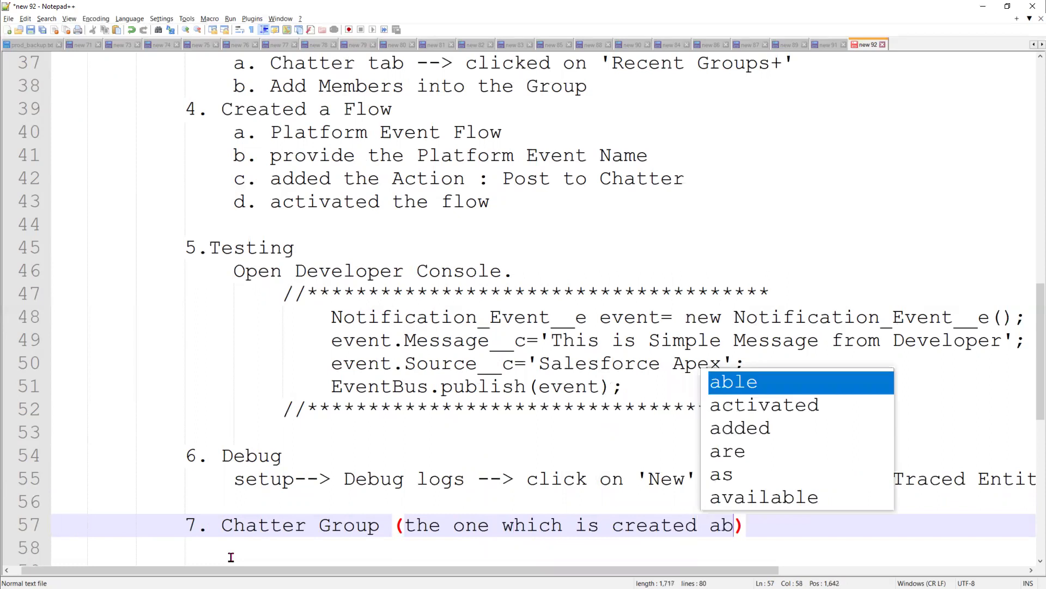
type("ove) can see")
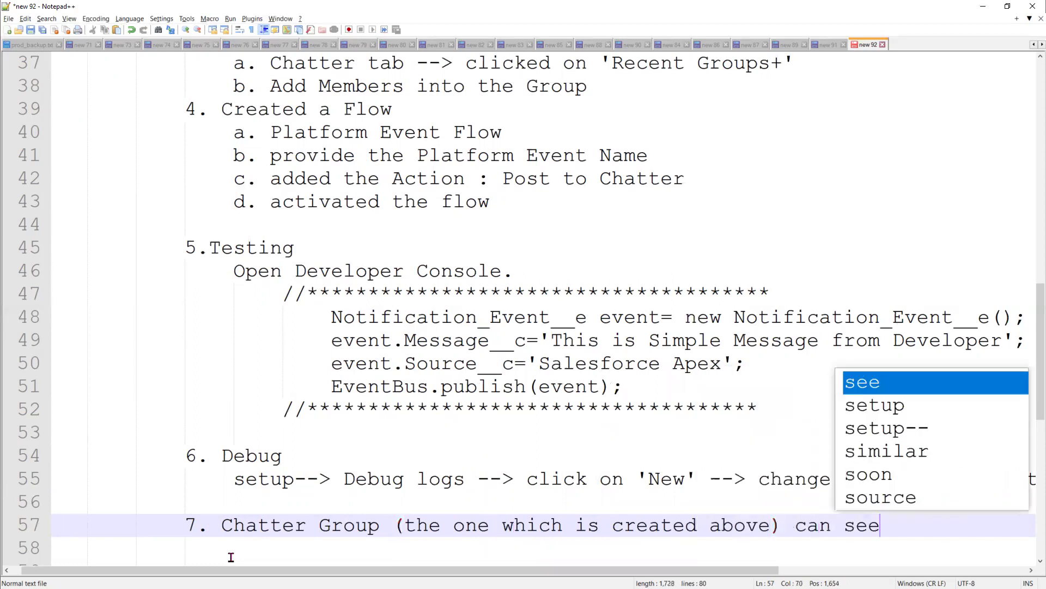
type(" the me")
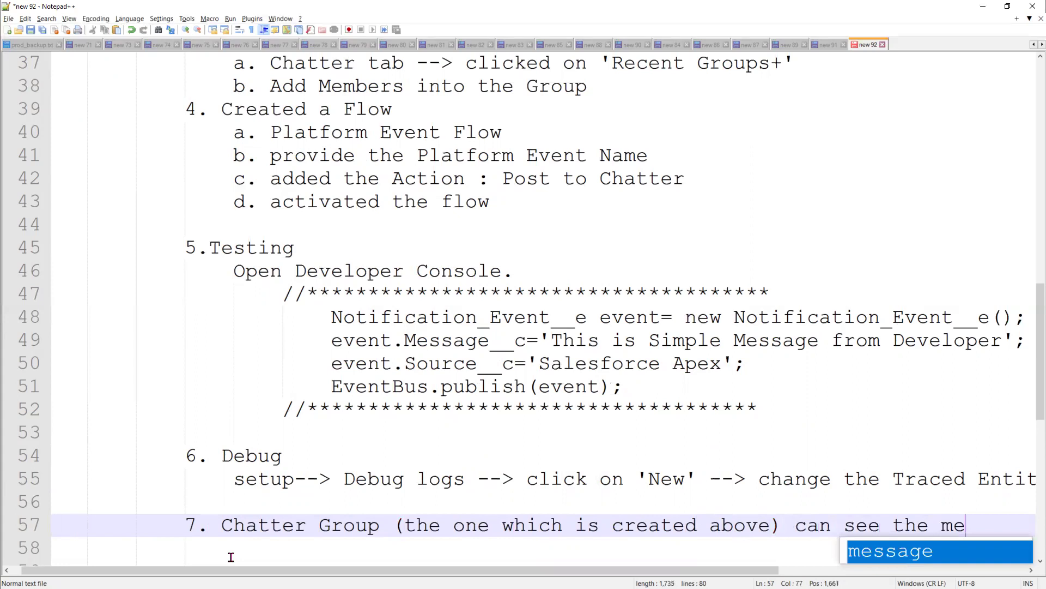
key("Return")
type(".")
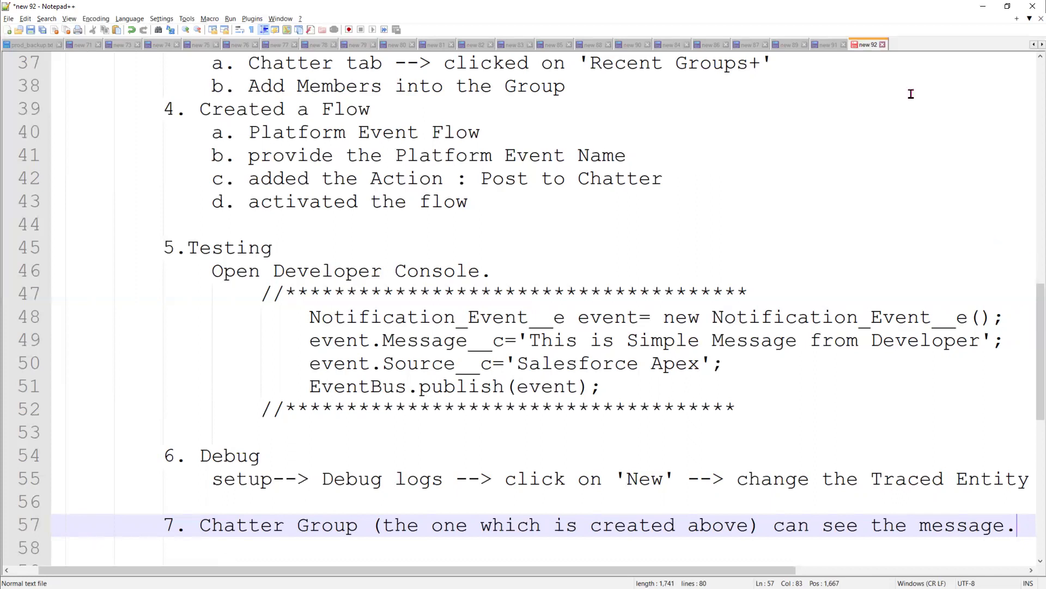
left_click(983, 6)
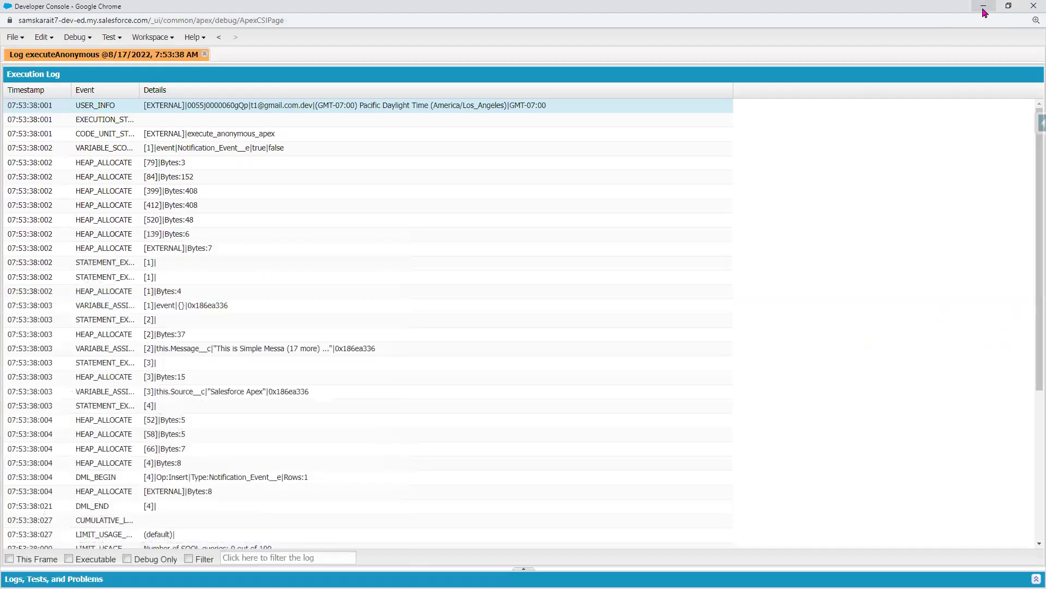
- Minimize the Developer Console and flip through the Object Manager, MuleSoftIntegration flow, Chatter group and account tabs
left_click(983, 6)
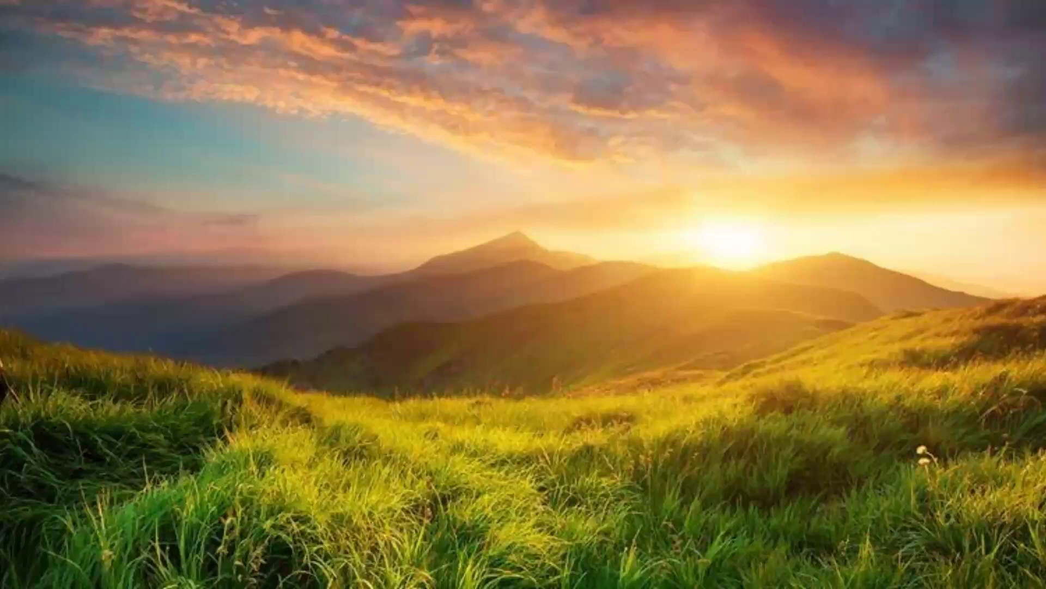
key("alt+Tab")
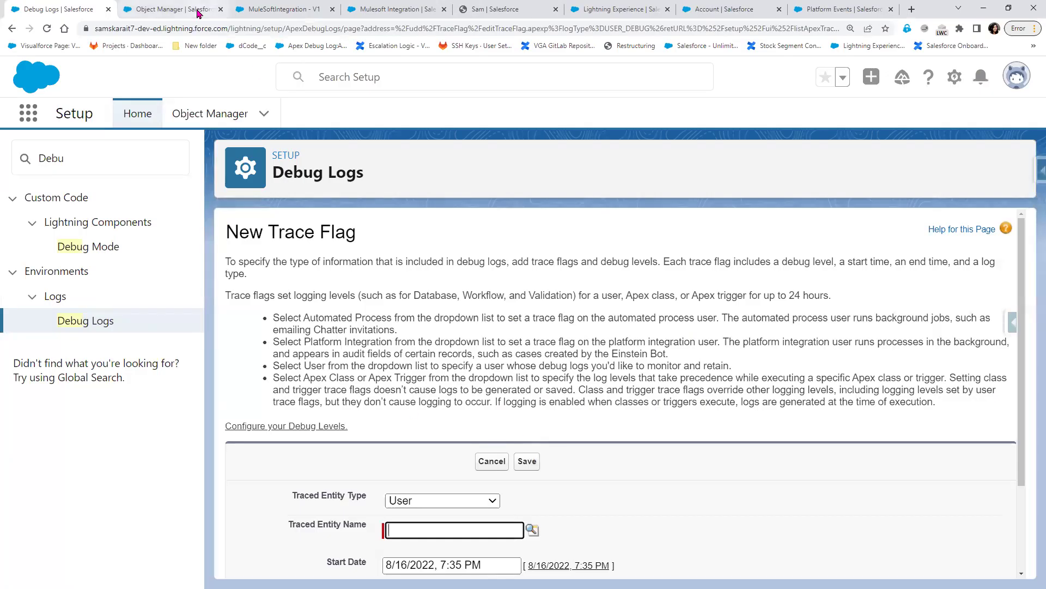
left_click(174, 9)
left_click(273, 9)
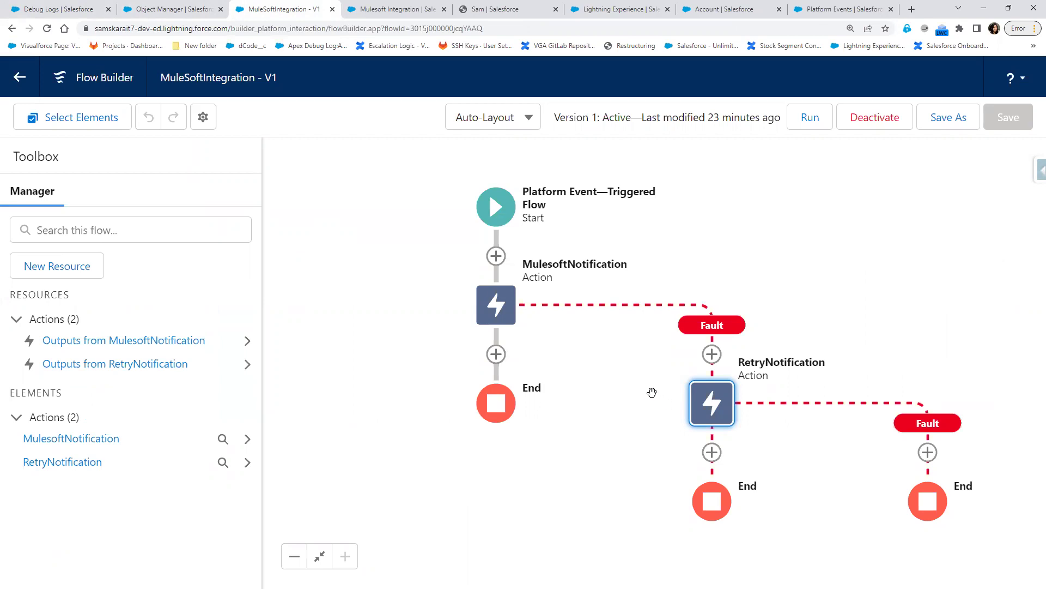
left_click(196, 12)
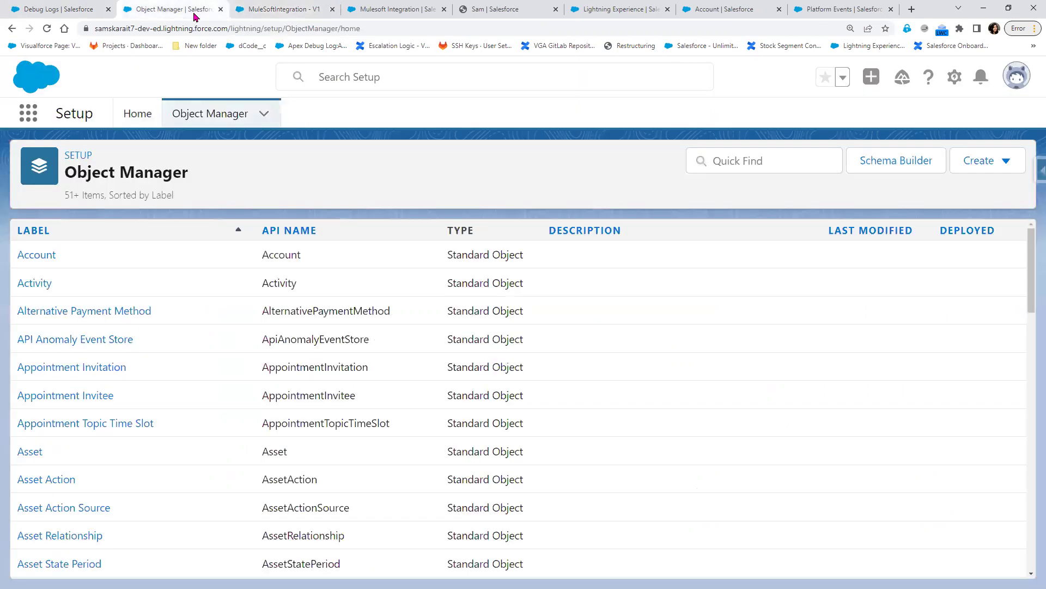
left_click(401, 12)
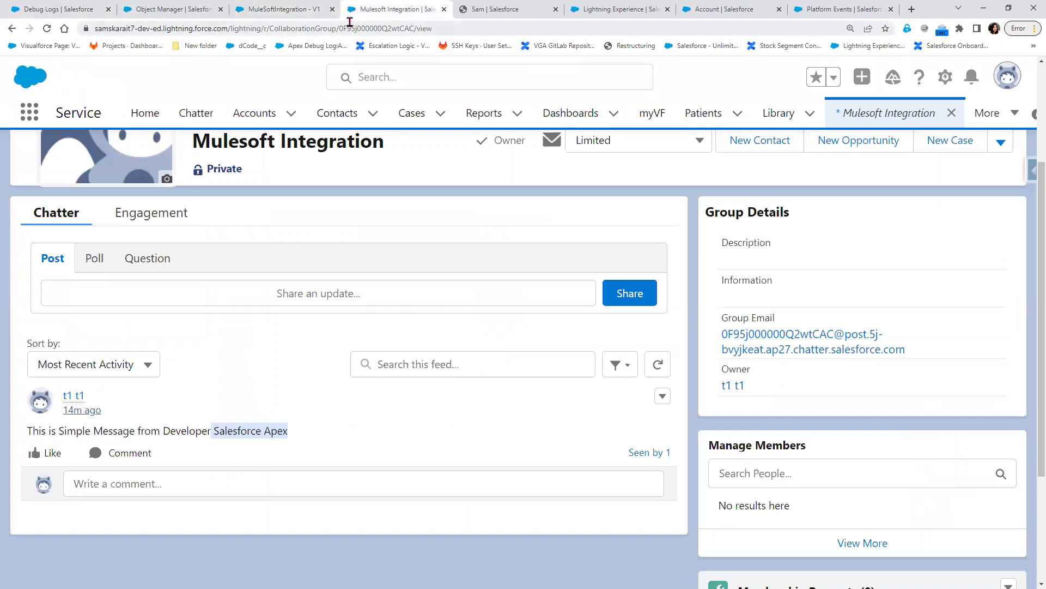
left_click(513, 11)
left_click(304, 8)
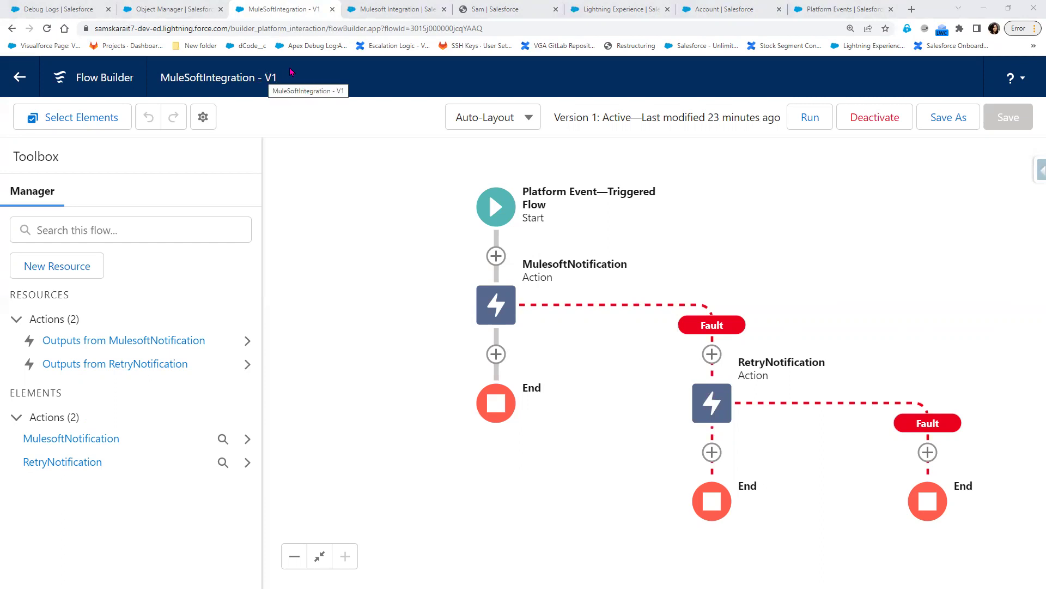
- Check the posted message in the Mulesoft Integration Chatter group, recheck the flow, then return to Notepad++
left_click(380, 8)
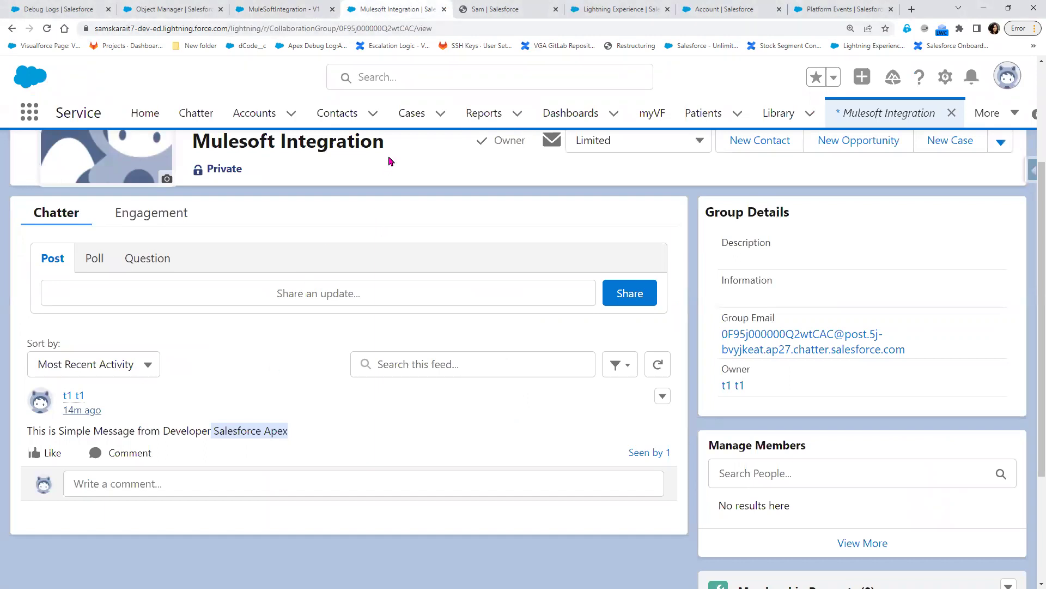
left_click(177, 15)
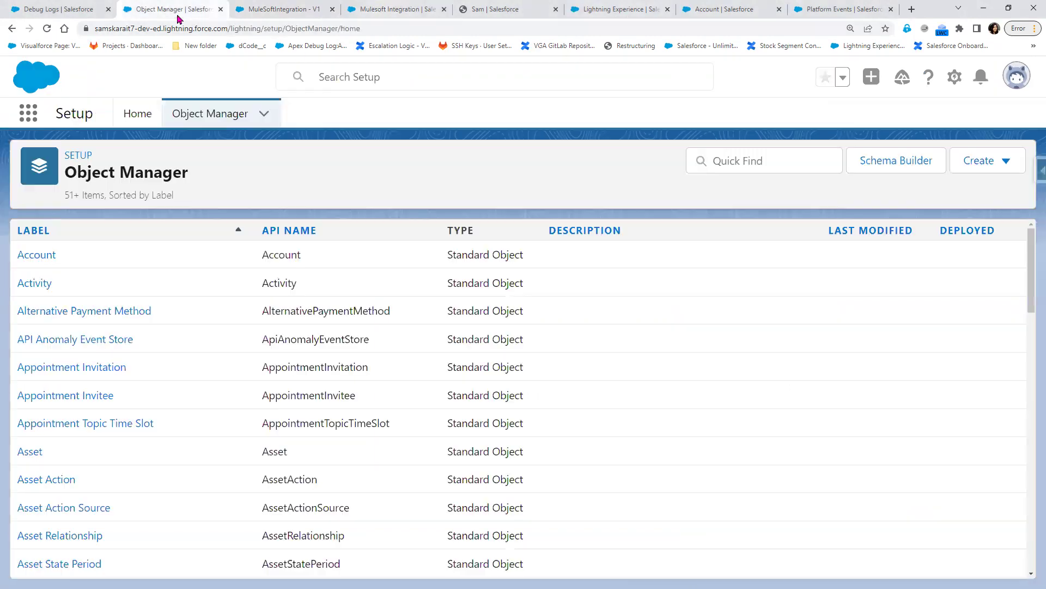
left_click(281, 12)
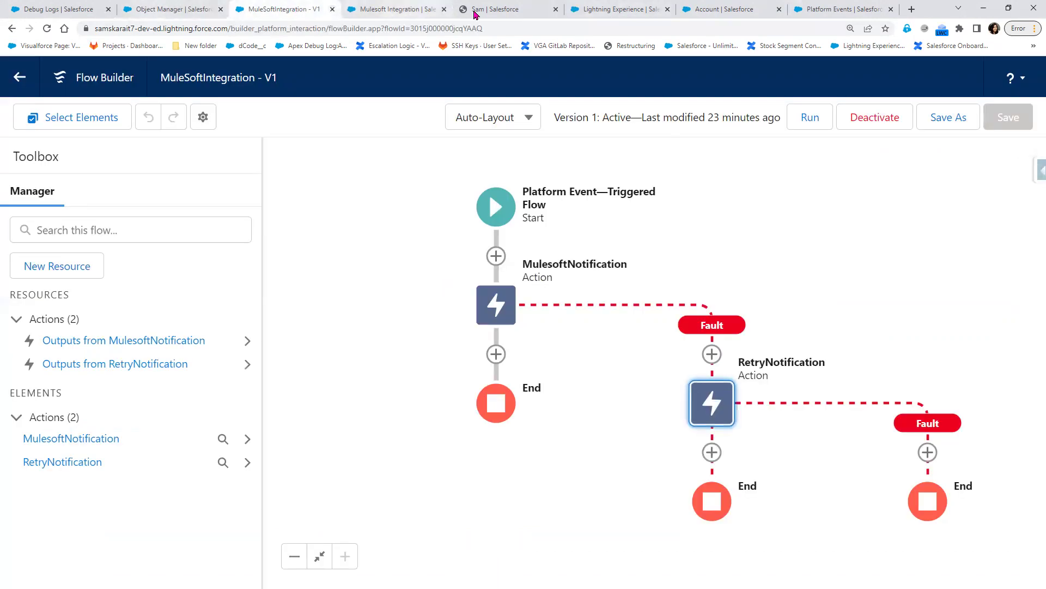
left_click(507, 10)
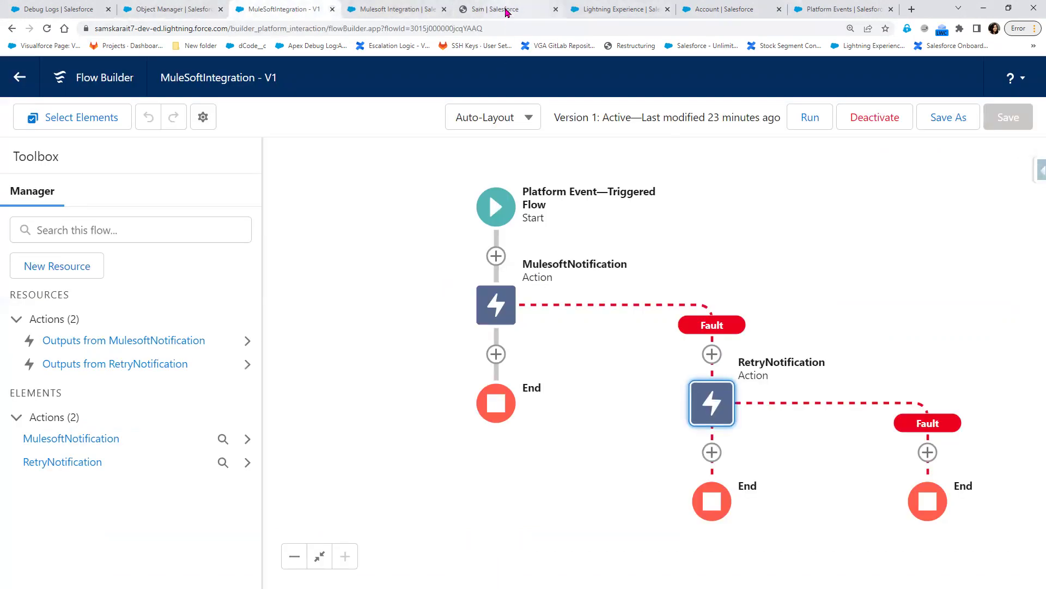
left_click(407, 9)
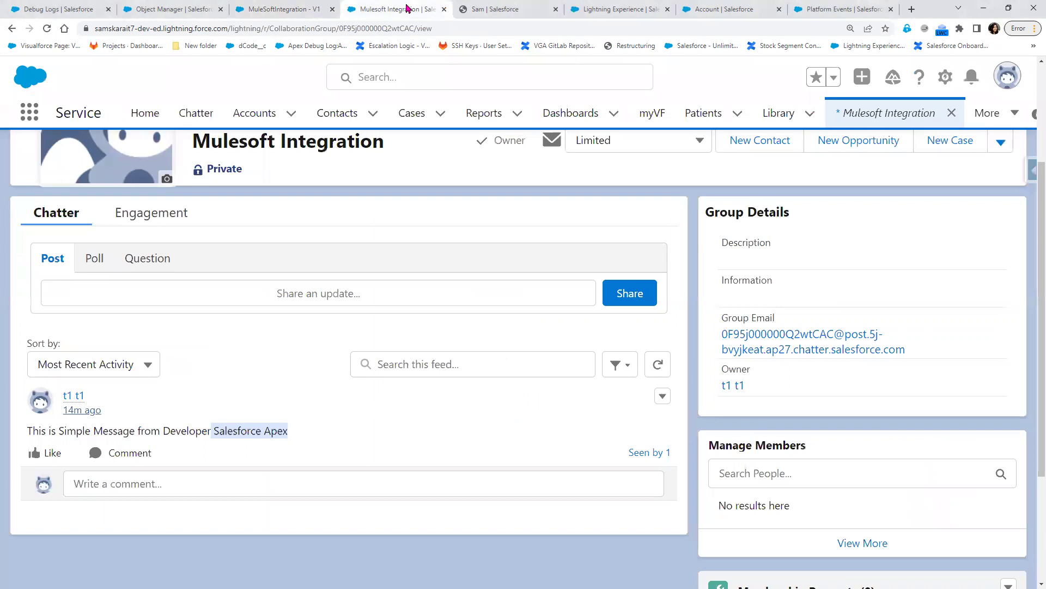
left_click(284, 9)
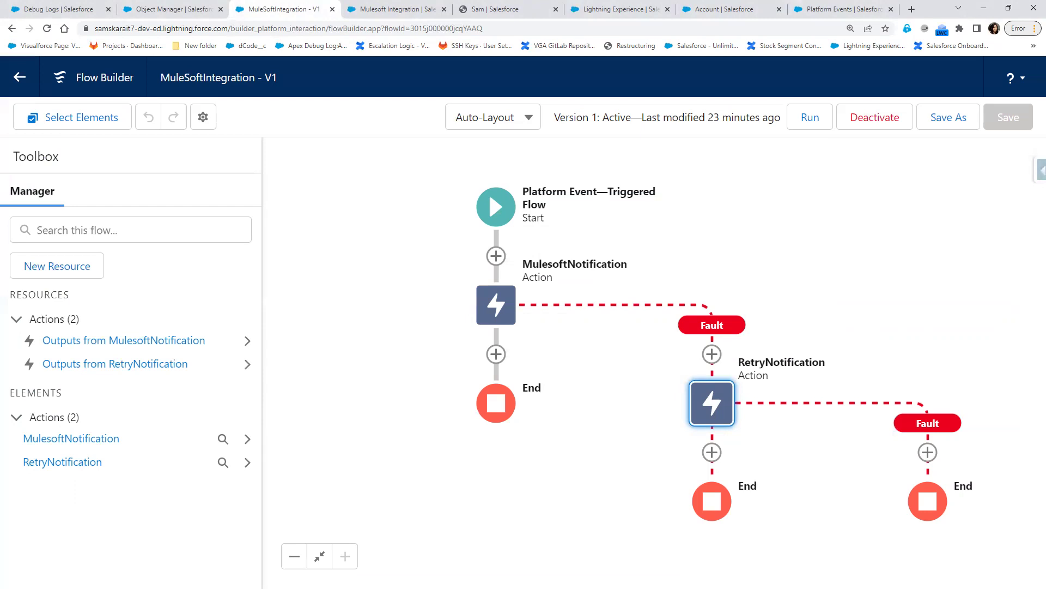
key("alt+Tab")
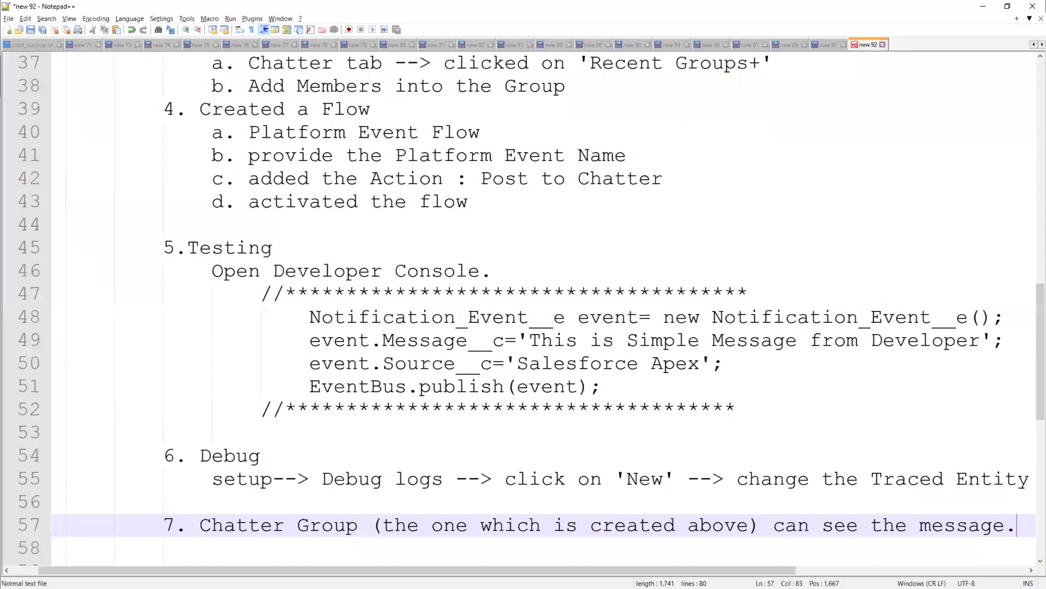
scroll(364, 376, "up", 6)
left_click_drag(322, 271, 454, 321)
scroll(454, 322, "down", 2)
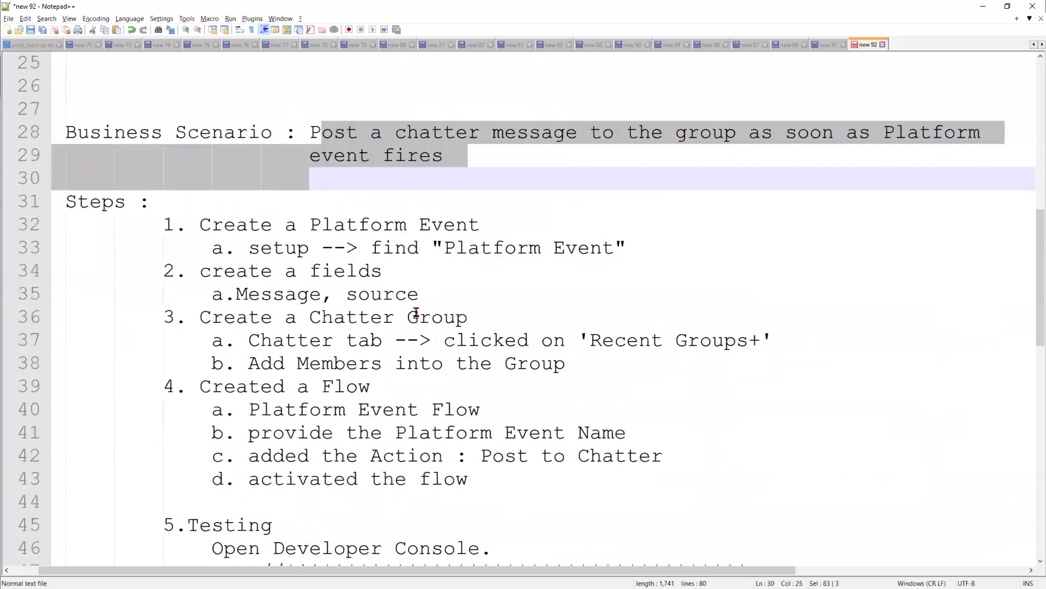
left_click(401, 281)
scroll(403, 283, "down", 1)
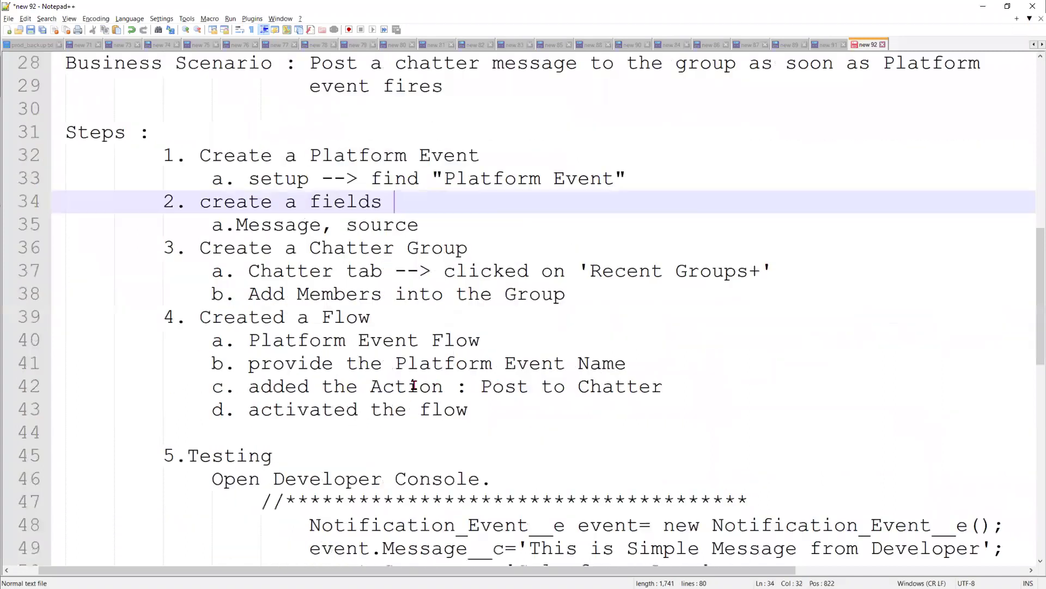
left_click(595, 297)
left_click(95, 158, "shift")
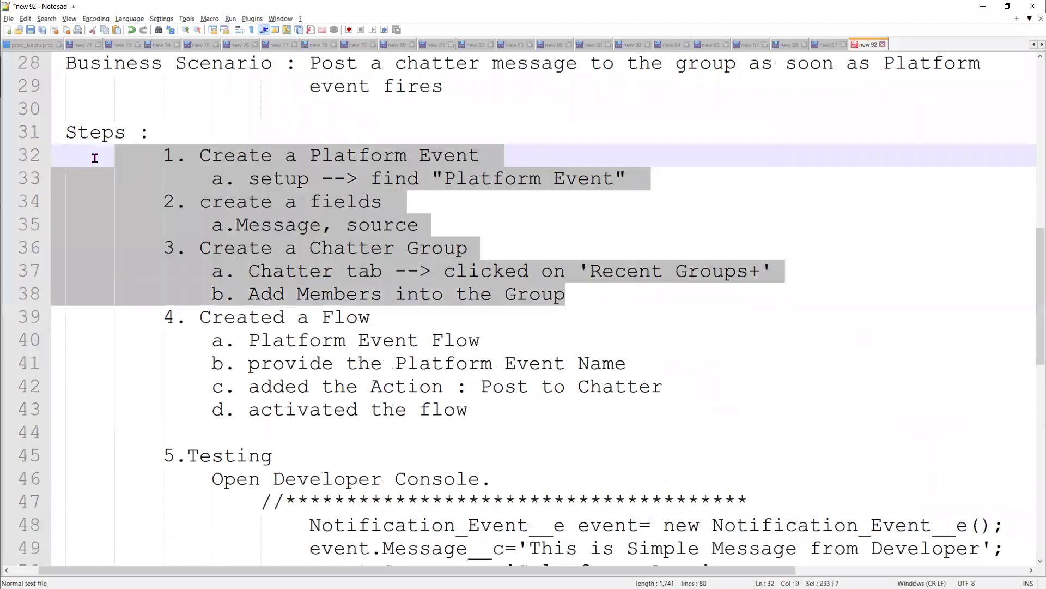
scroll(164, 321, "down", 2)
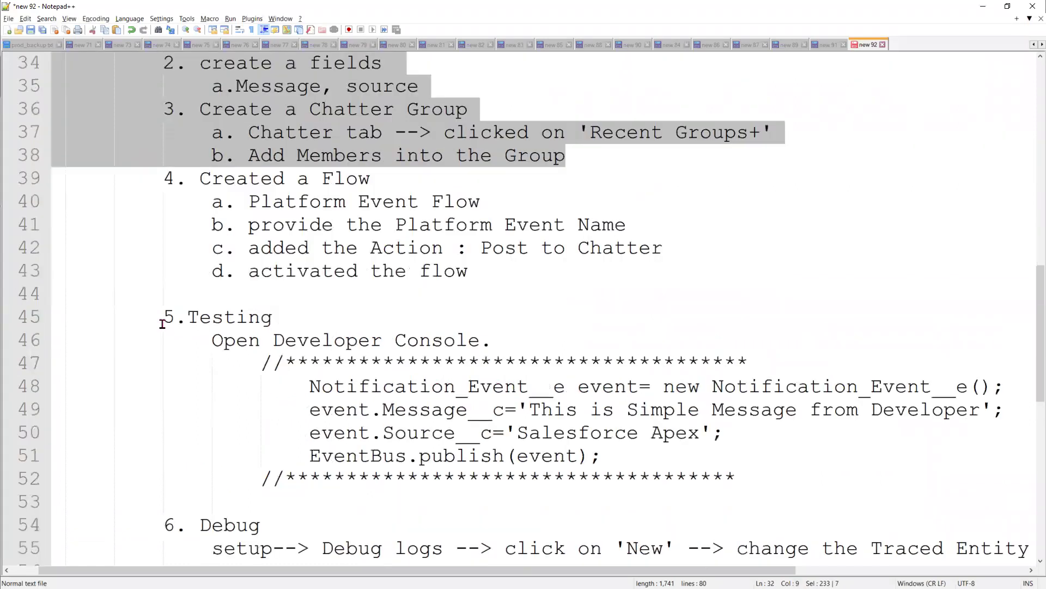
left_click_drag(163, 317, 287, 526)
scroll(287, 526, "up", 5)
scroll(288, 526, "down", 1)
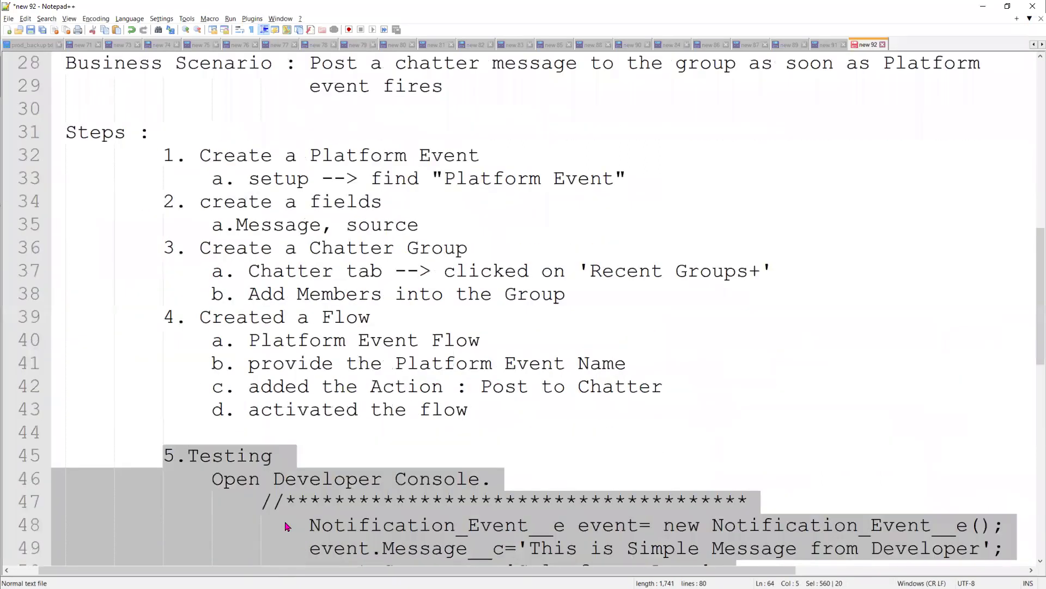
left_click_drag(164, 317, 563, 405)
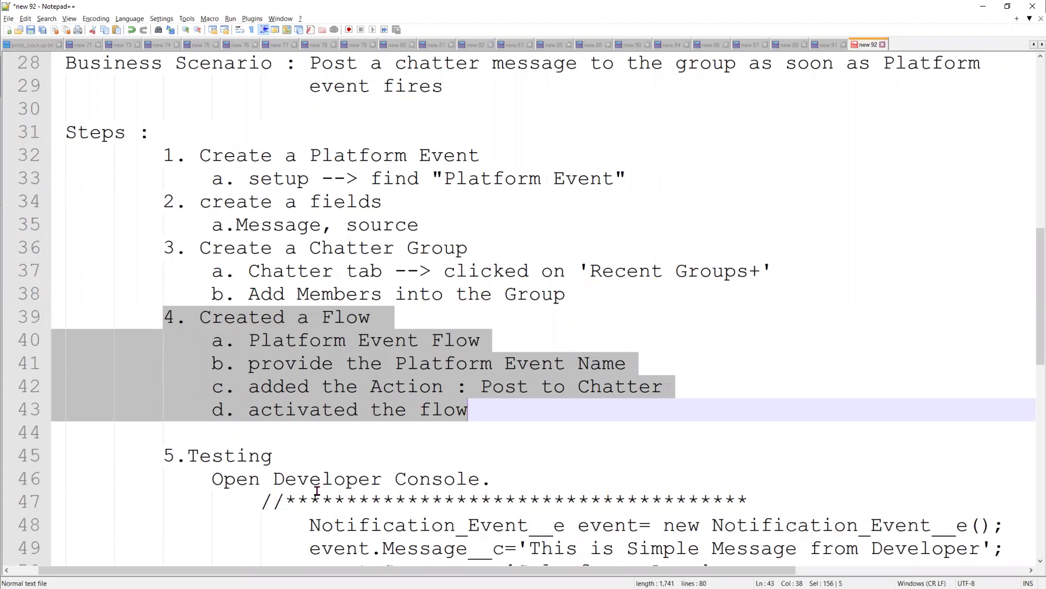
scroll(317, 491, "down", 3)
- Minimize Notepad++ to show the active MuleSoftIntegration flow with its RetryNotification fault path
scroll(318, 491, "up", 3)
left_click(990, 11)
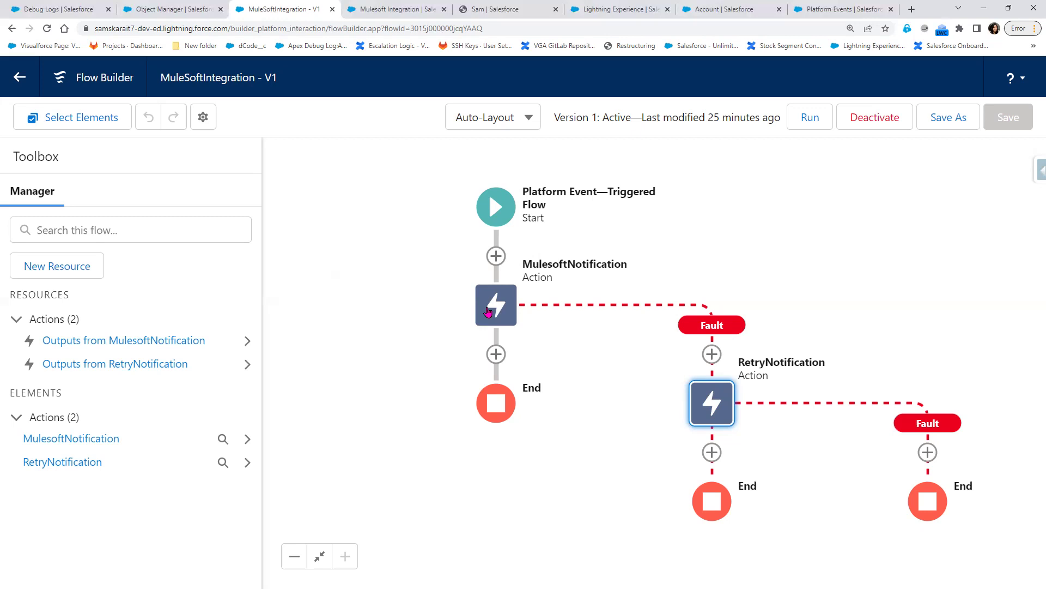
left_click(495, 256)
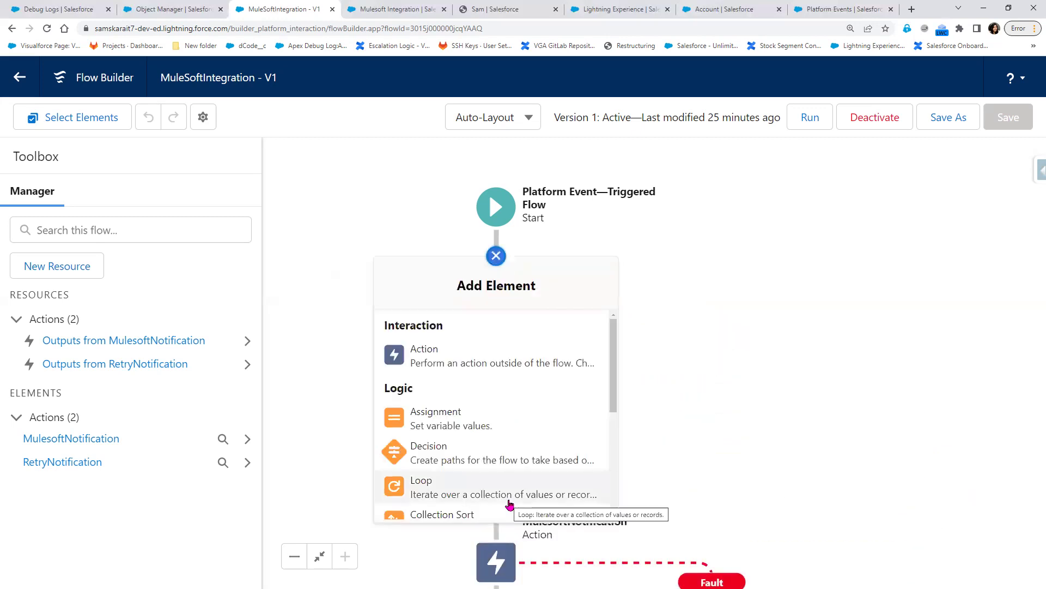
scroll(510, 504, "down", 2)
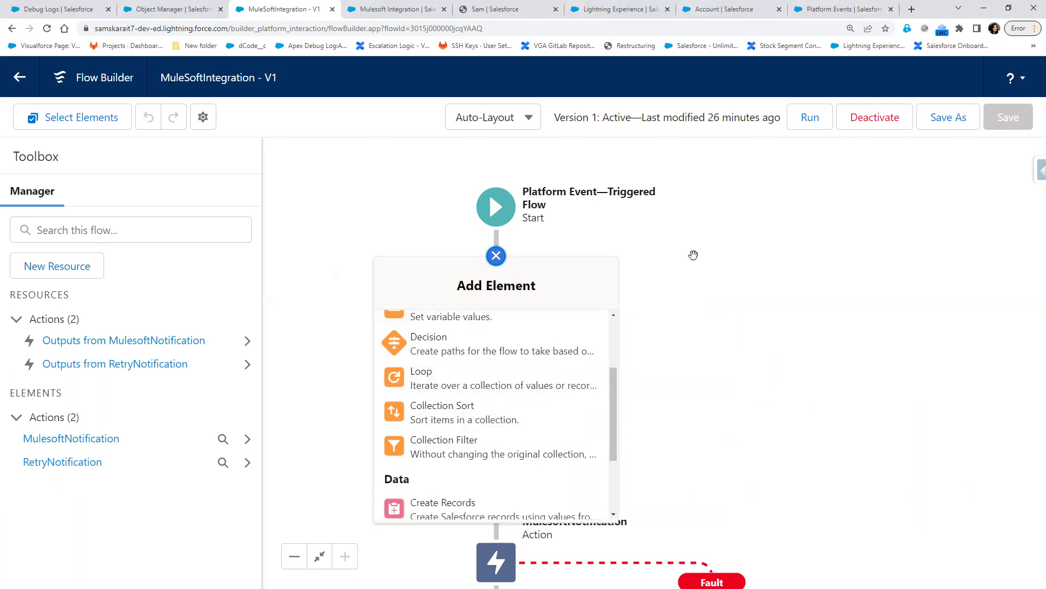
left_click(691, 254)
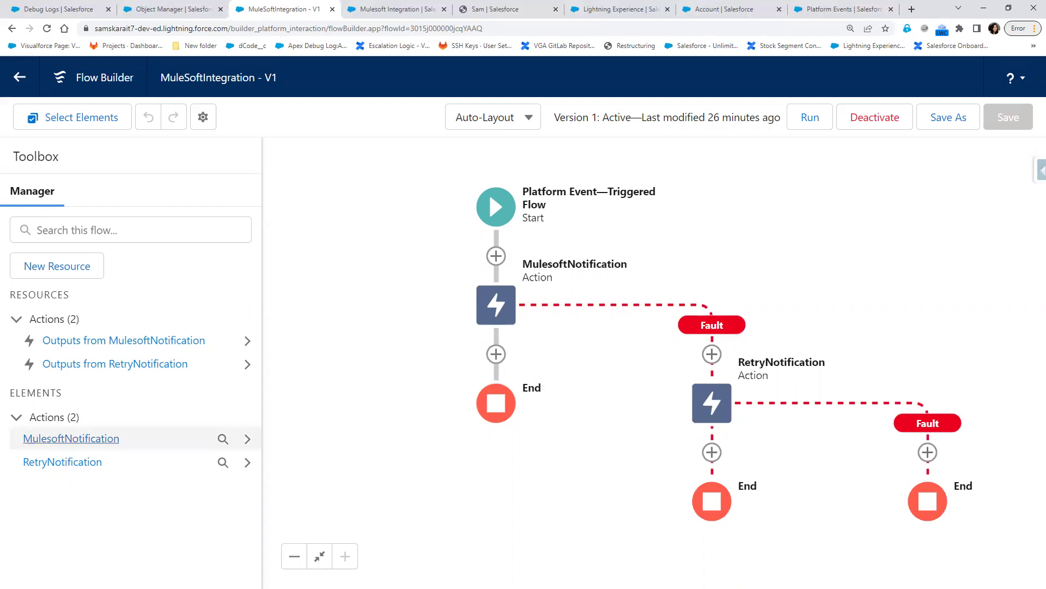
- Highlight the notes on the Publish After Commit and Publish Immediately behaviours
scroll(442, 392, "up", 8)
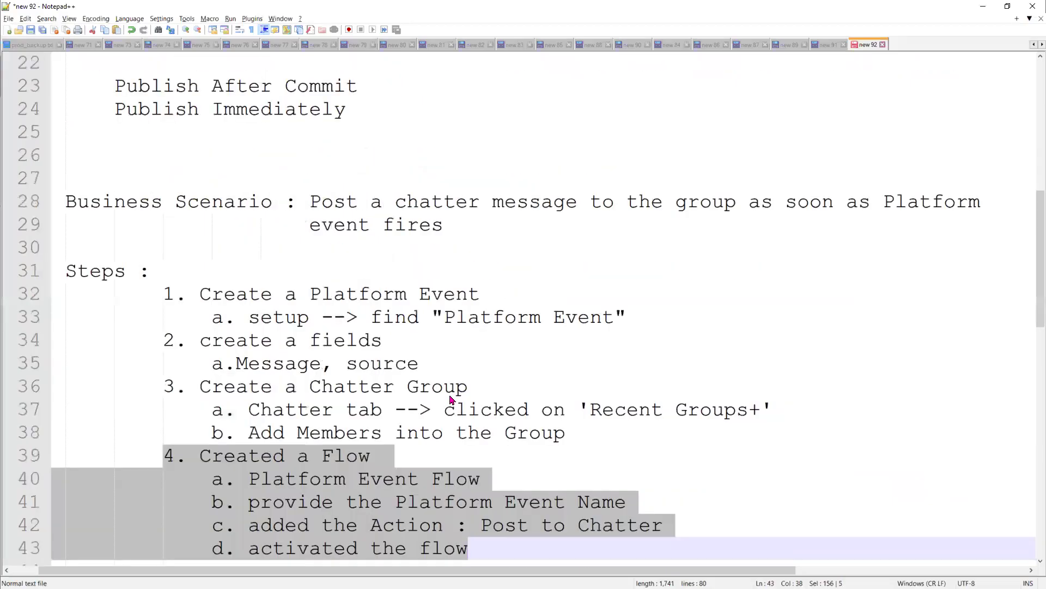
scroll(441, 393, "down", 2)
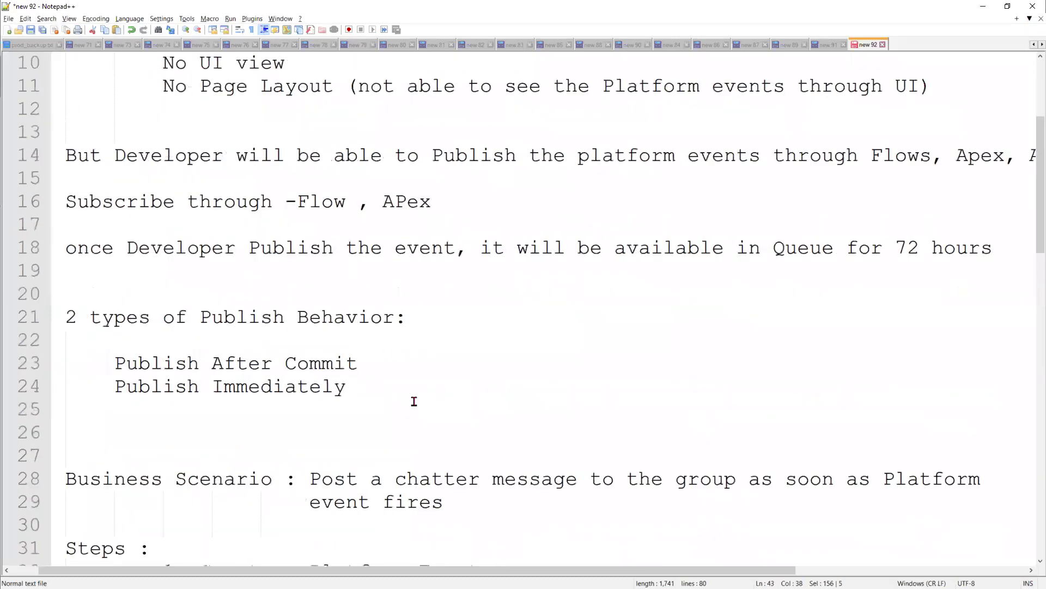
scroll(417, 402, "up", 3)
scroll(419, 406, "down", 3)
left_click_drag(374, 387, 49, 323)
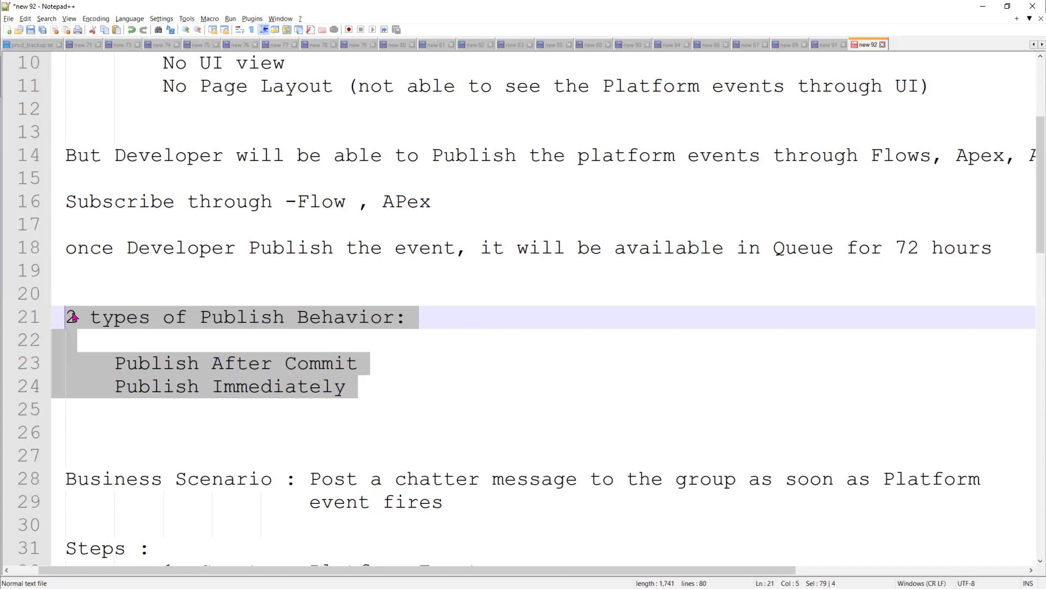
- Append '--> error log--> report' to the Publish Immediately line in the Notepad++ notes
left_click(481, 394)
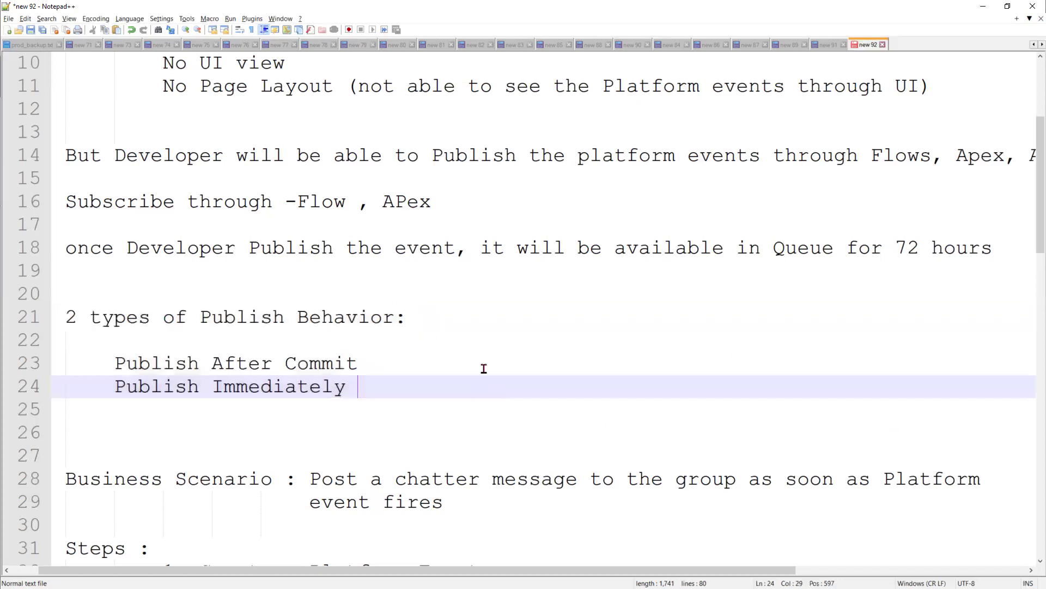
type("--> error")
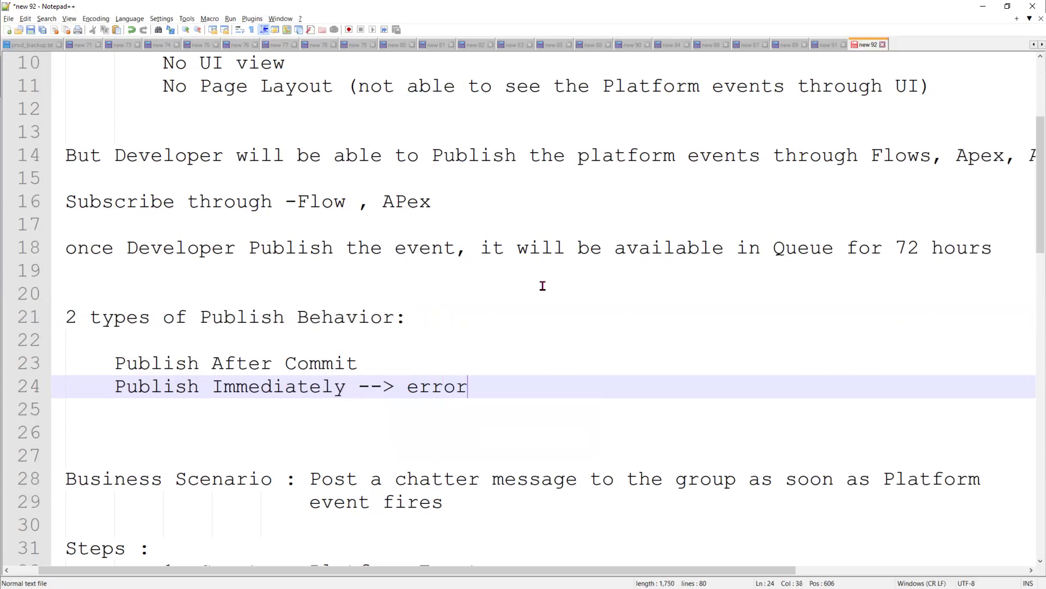
type(" log")
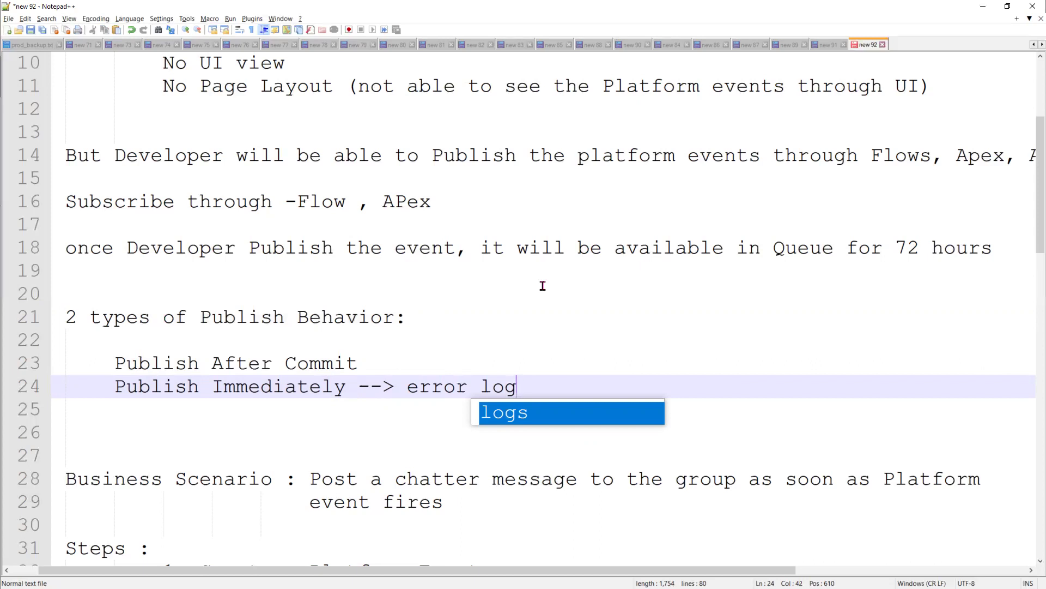
type("--> ")
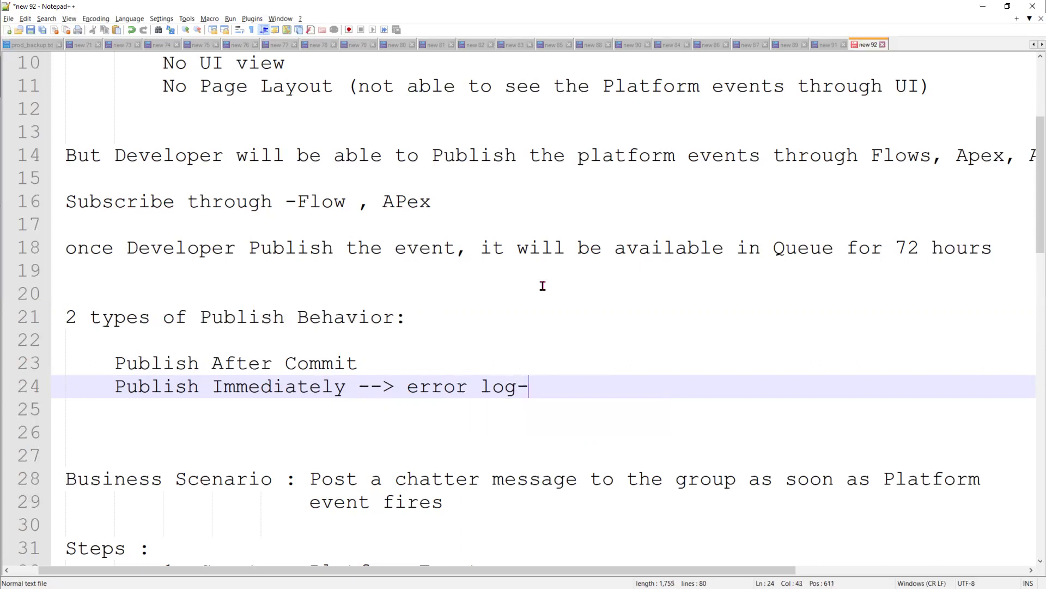
type("report")
left_click(424, 357)
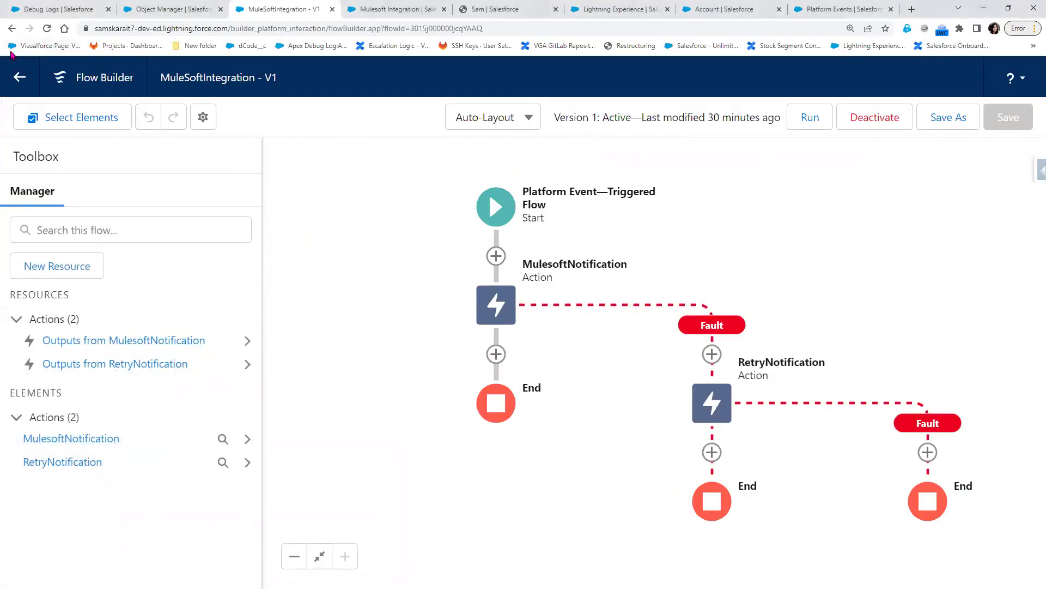
- Exit the MuleSoftIntegration flow back to the Setup Flows list
left_click(24, 79)
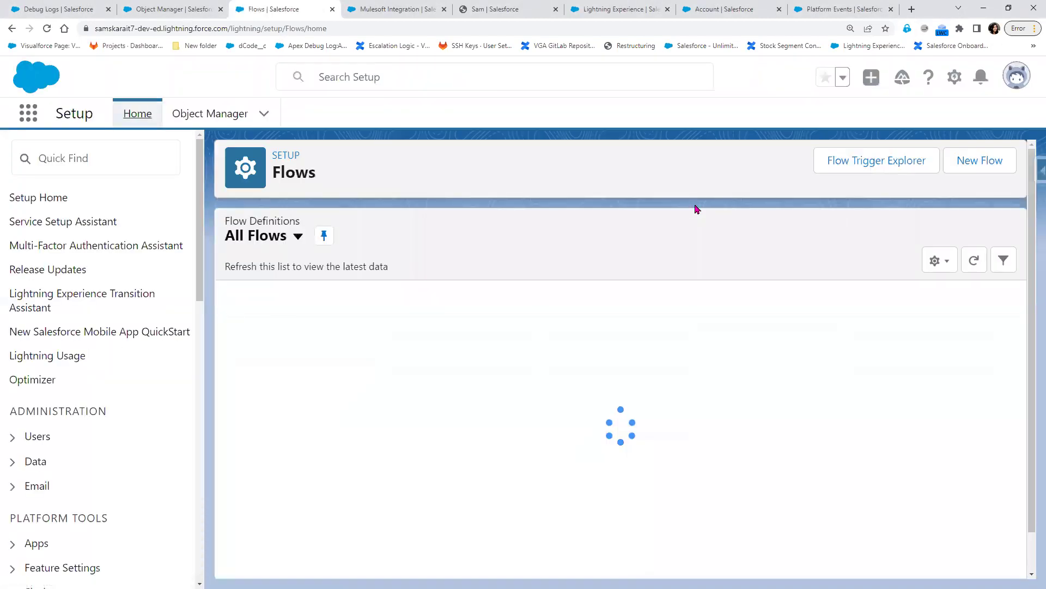
- Start a New Flow from the Flows list to see the core flow types
left_click(995, 164)
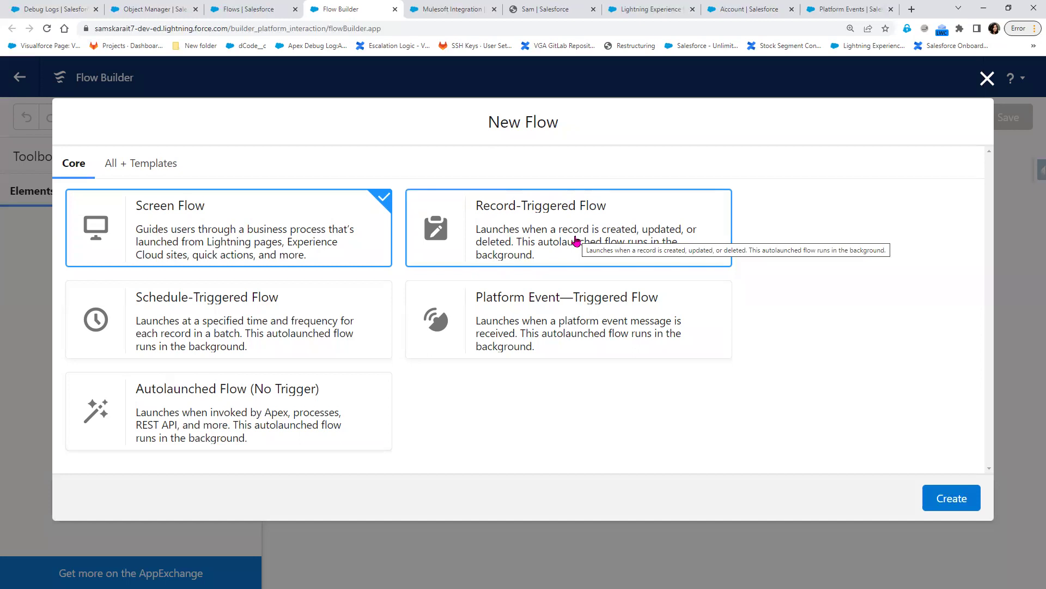
- Create a Record-Triggered Flow, close its start setup without an object, then leave the draft
left_click(573, 218)
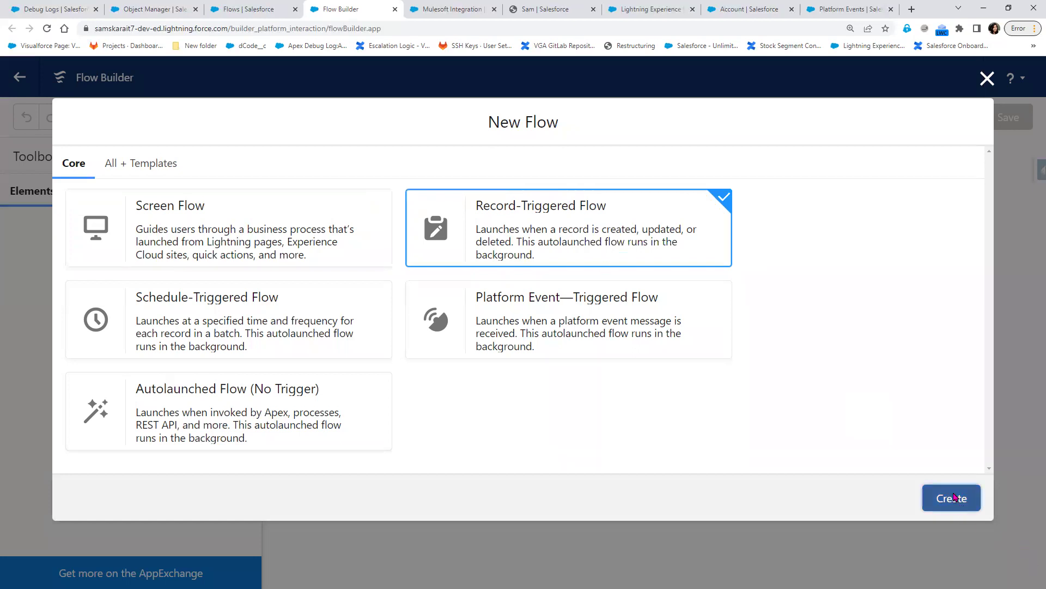
left_click(954, 496)
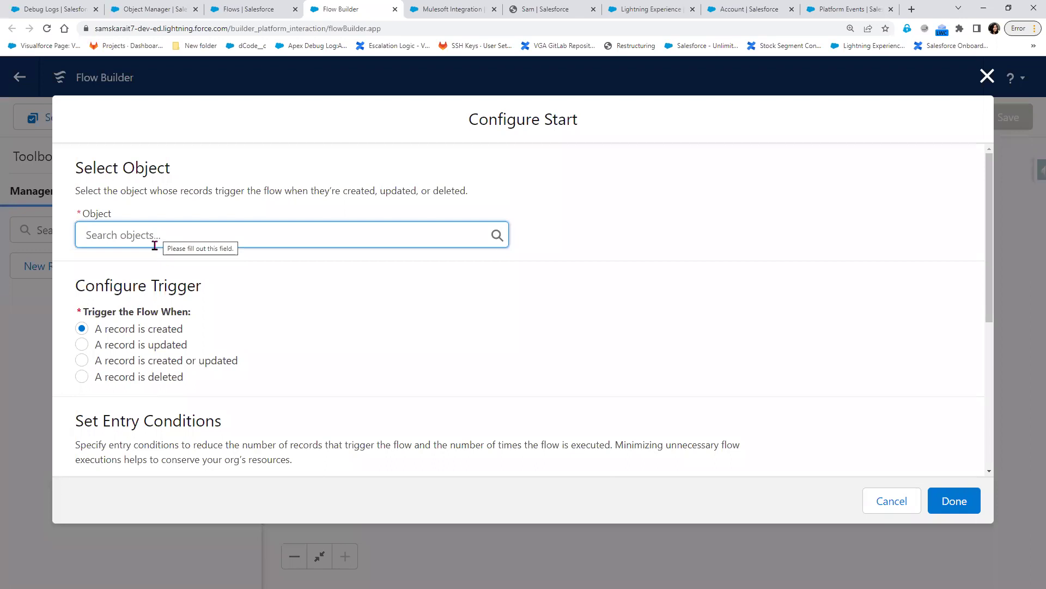
left_click(987, 76)
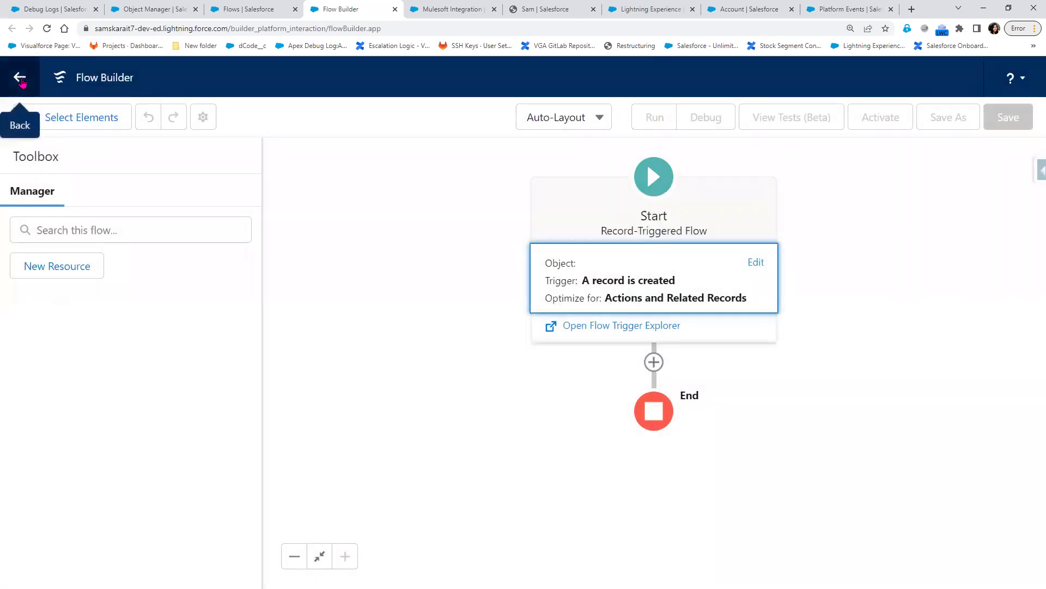
left_click(20, 78)
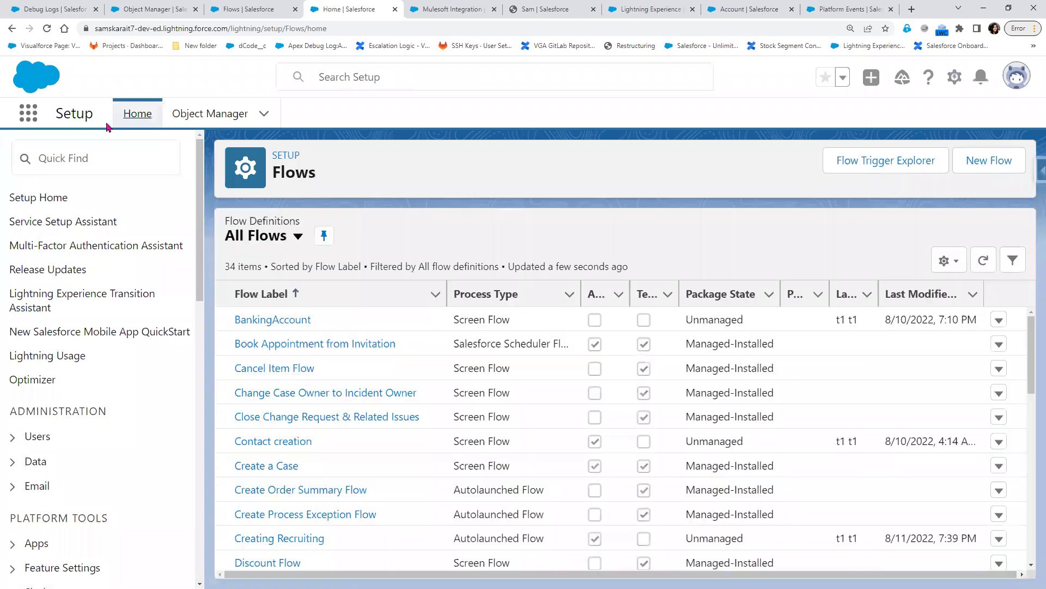
- Reopen the New Flow type dialog, then open a blank Chrome tab beside it
left_click(989, 163)
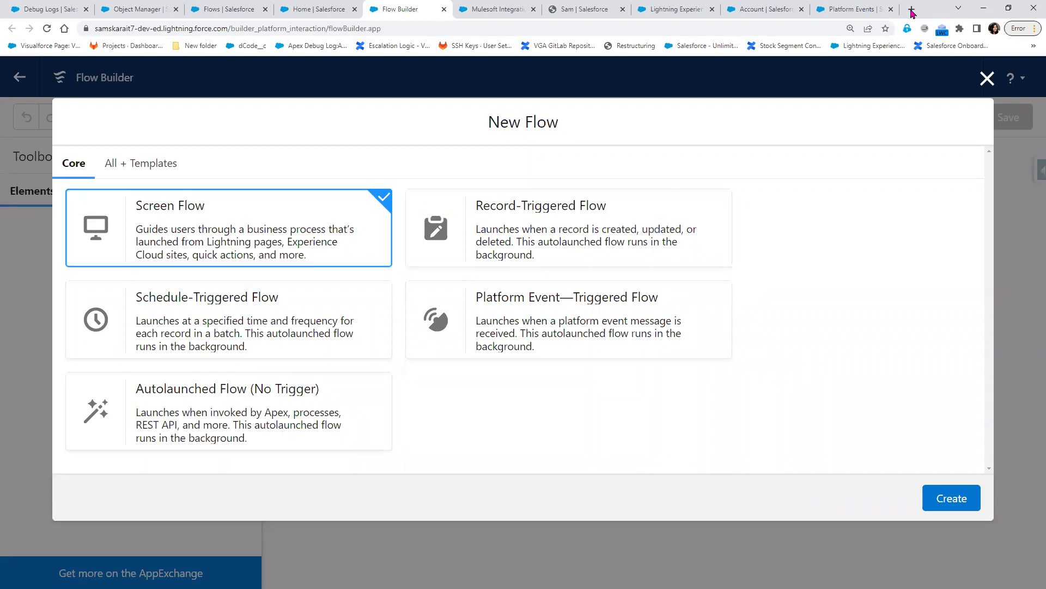
left_click(910, 10)
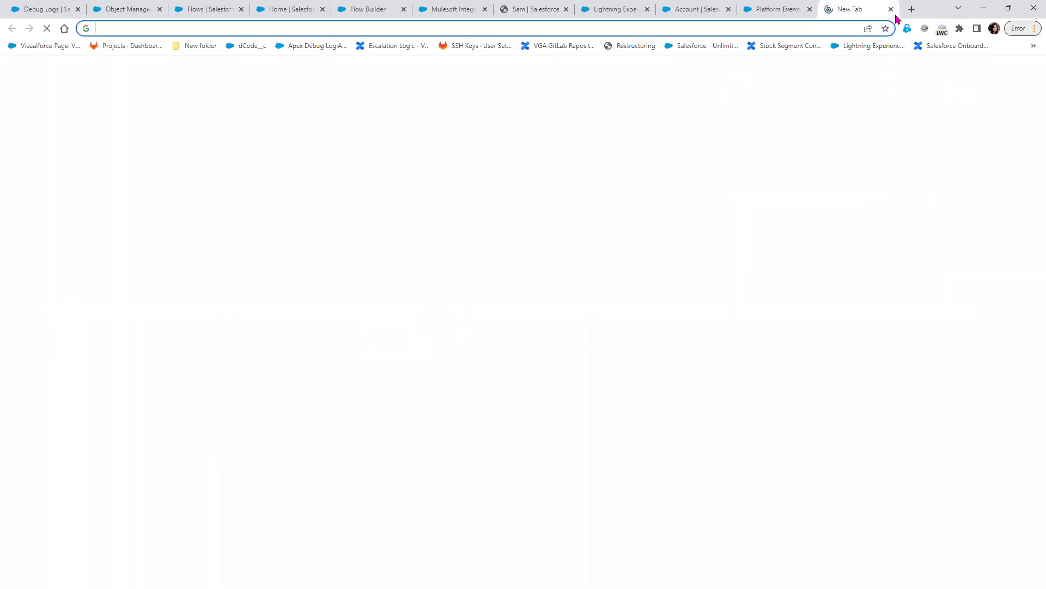
- Search Google for 'maximum record trigger flow salesforce' and open the Record-Triggered Flow Considerations help in a new tab
type("max")
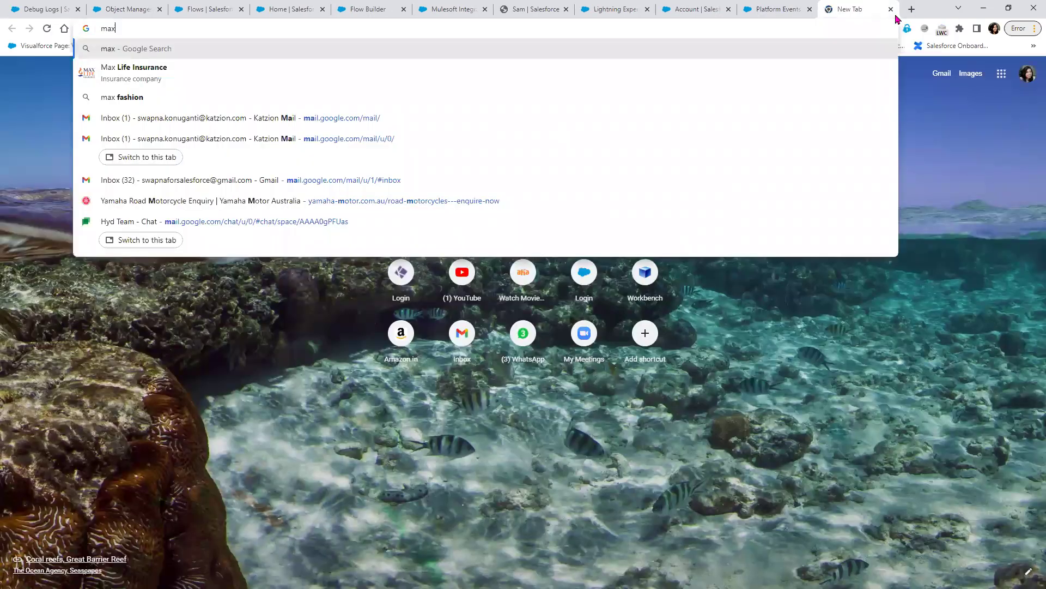
type("i")
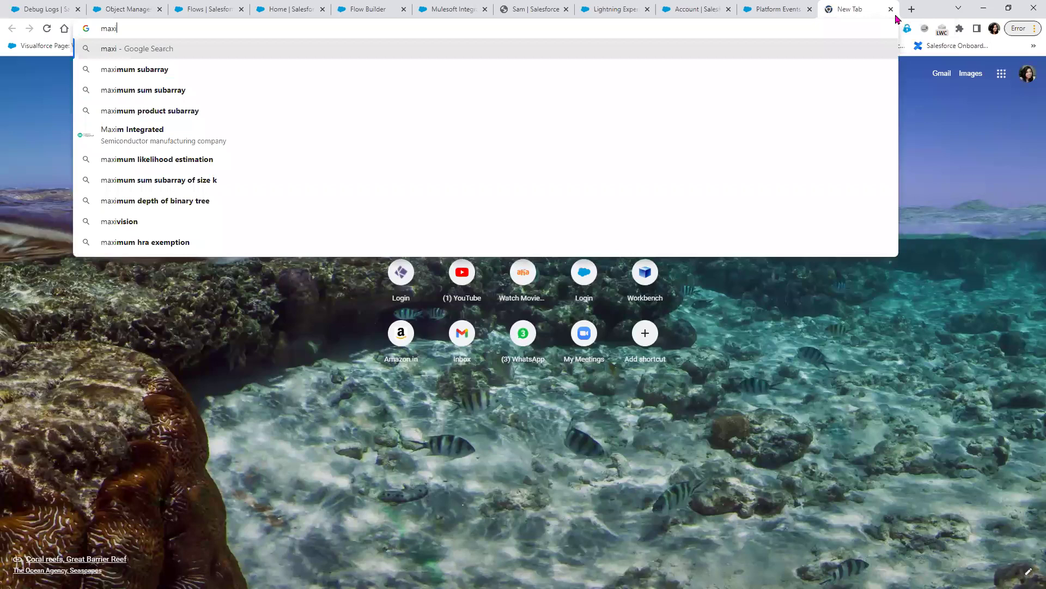
type("mum re")
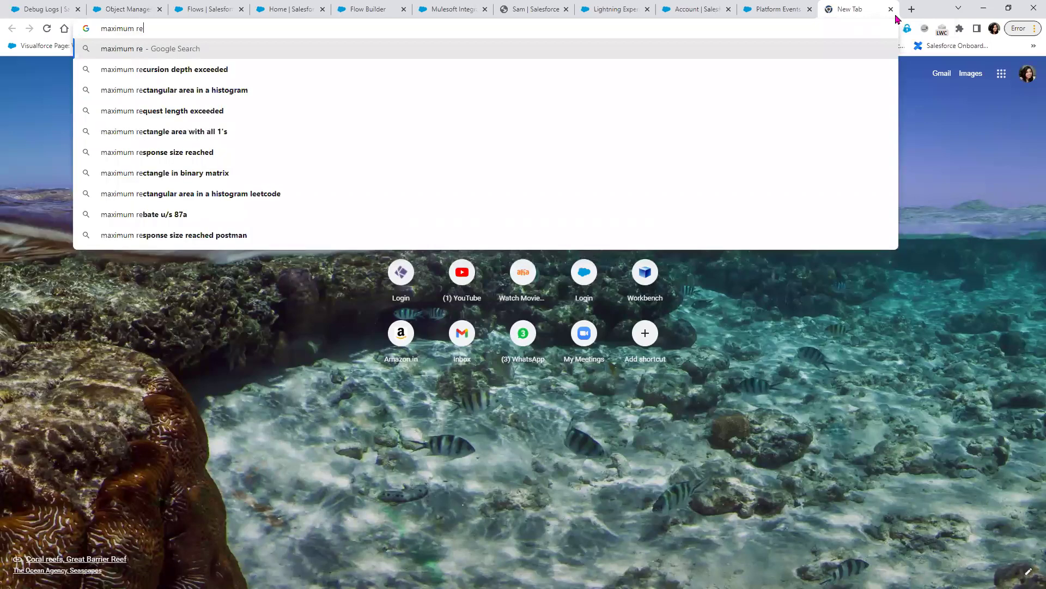
type("cord trigger")
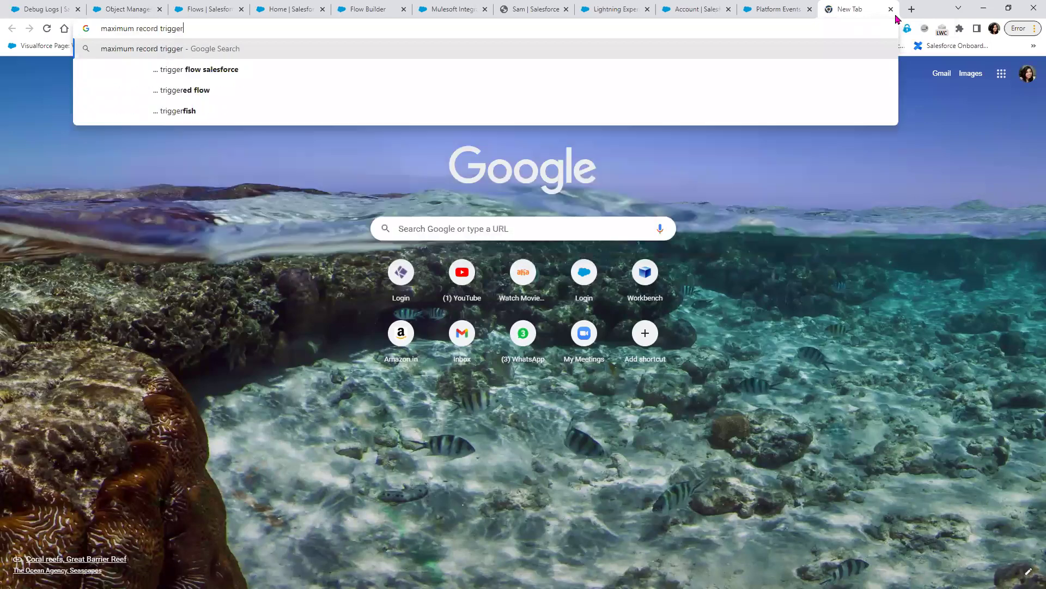
key("Down")
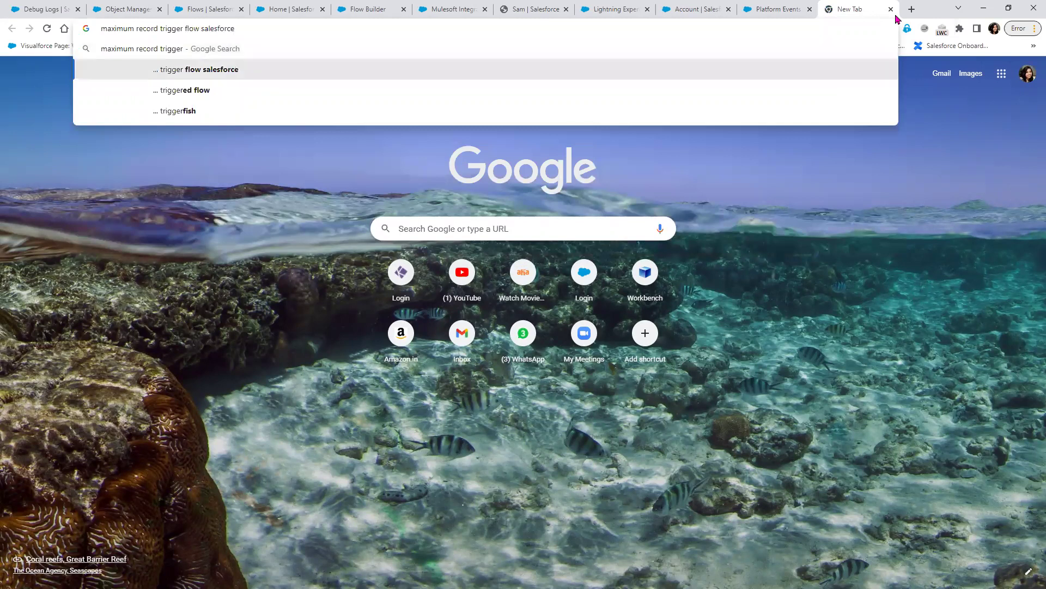
key("Return")
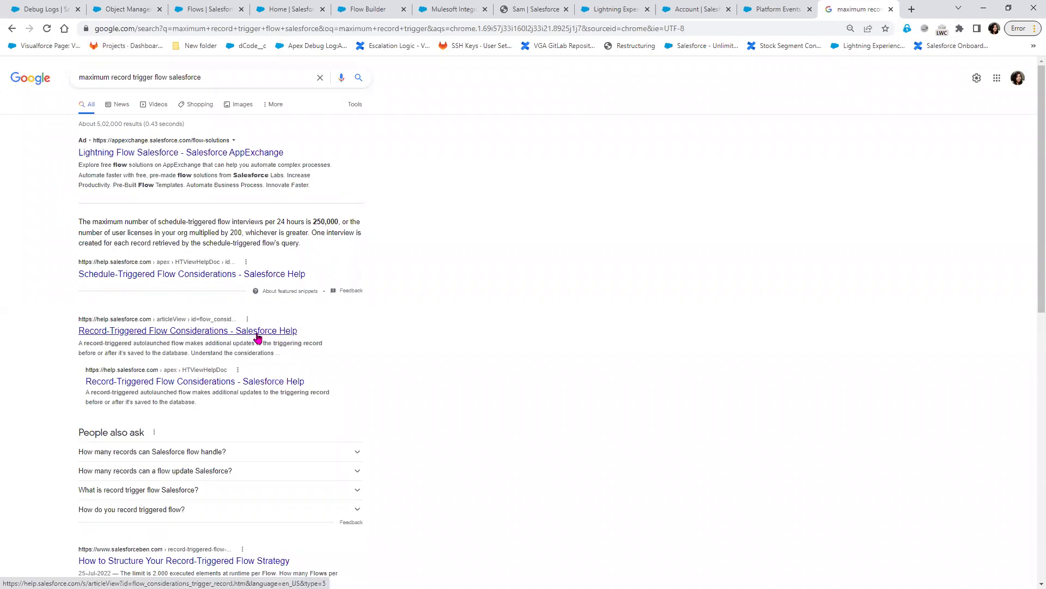
right_click(257, 334)
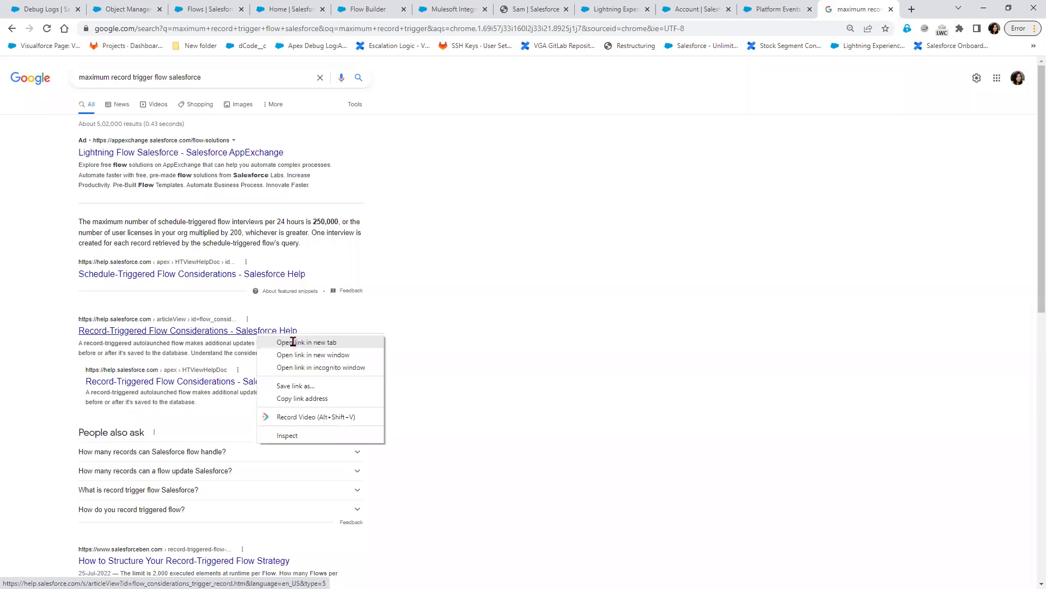
left_click(293, 342)
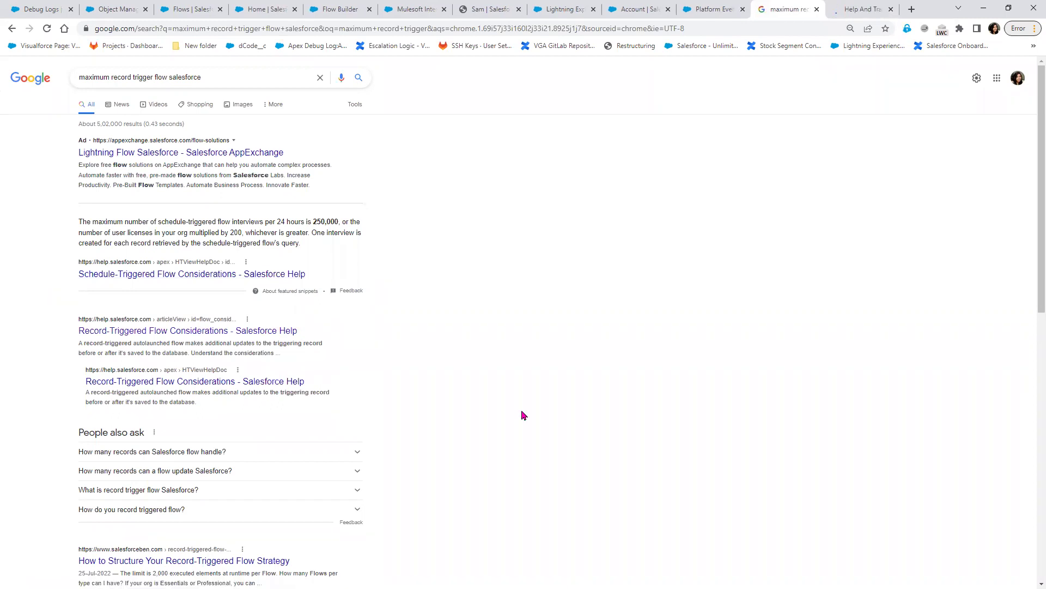
- Open the Apex Hours result in a background tab and glance at both opened articles
scroll(522, 415, "down", 2)
scroll(522, 416, "down", 1)
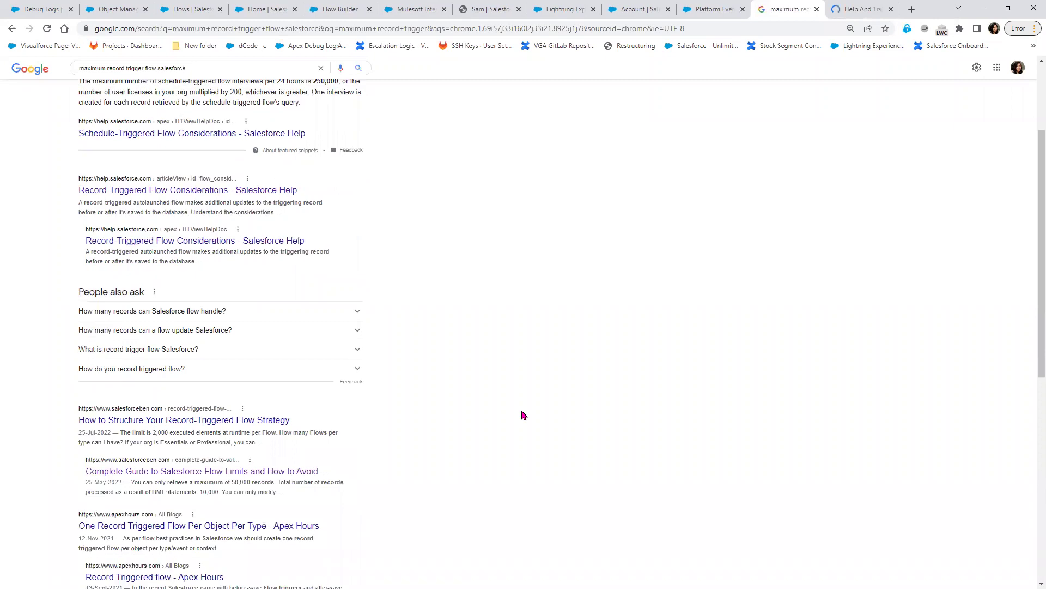
scroll(522, 415, "down", 1)
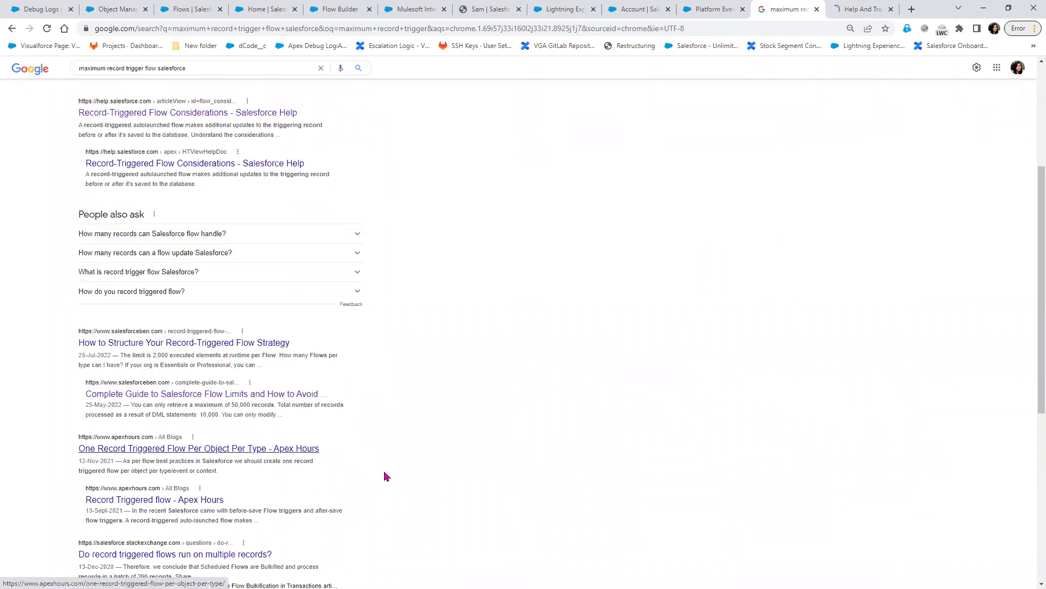
scroll(388, 477, "down", 1)
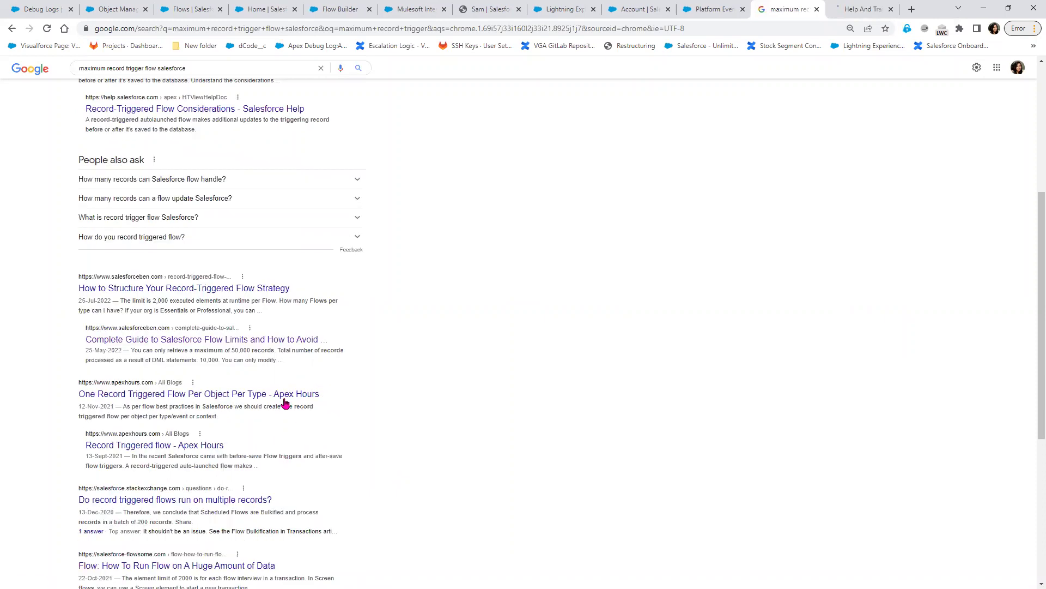
right_click(283, 397)
left_click(328, 408)
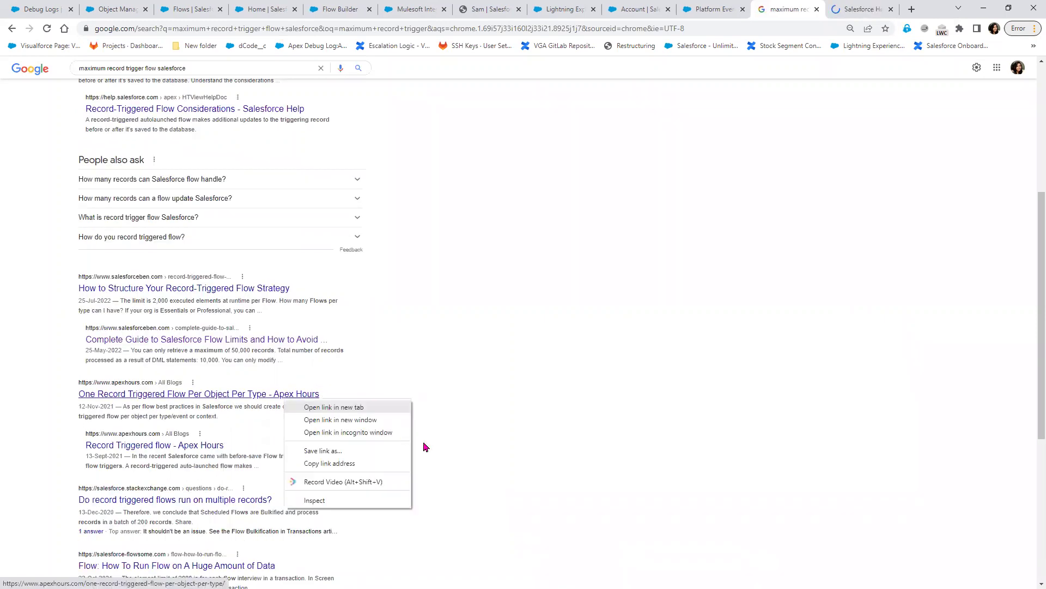
scroll(423, 442, "down", 2)
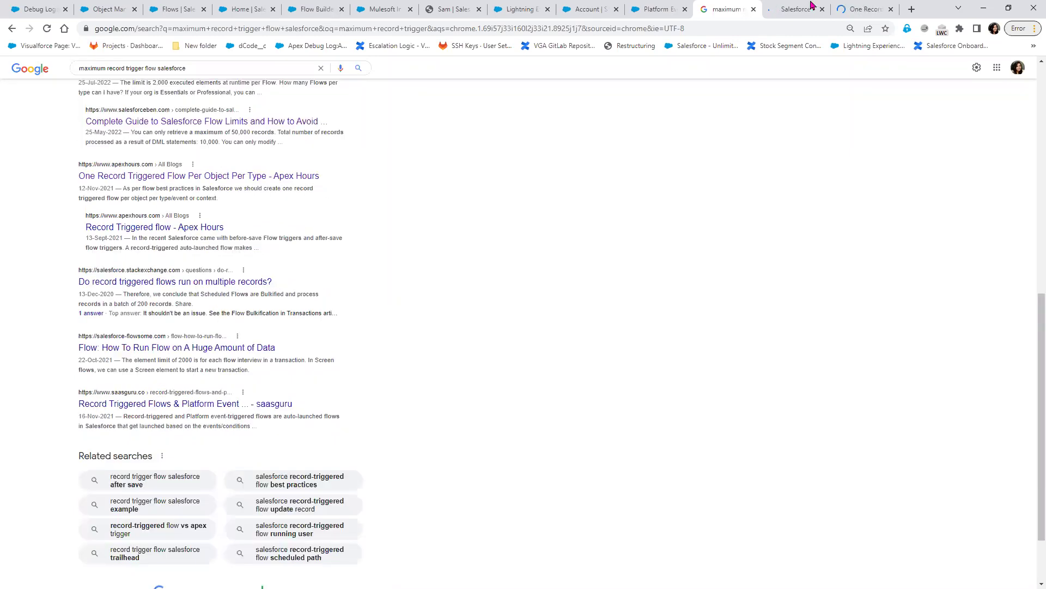
left_click(782, 9)
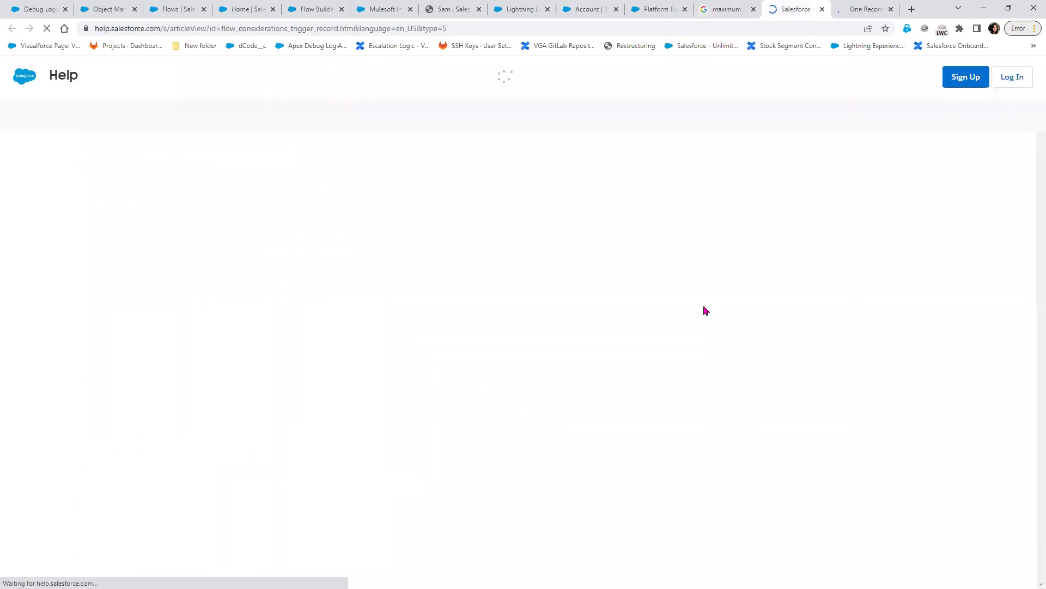
left_click(863, 11)
- View the loaded Record-Triggered Flow Considerations help page, then the Apex Hours article
left_click(778, 8)
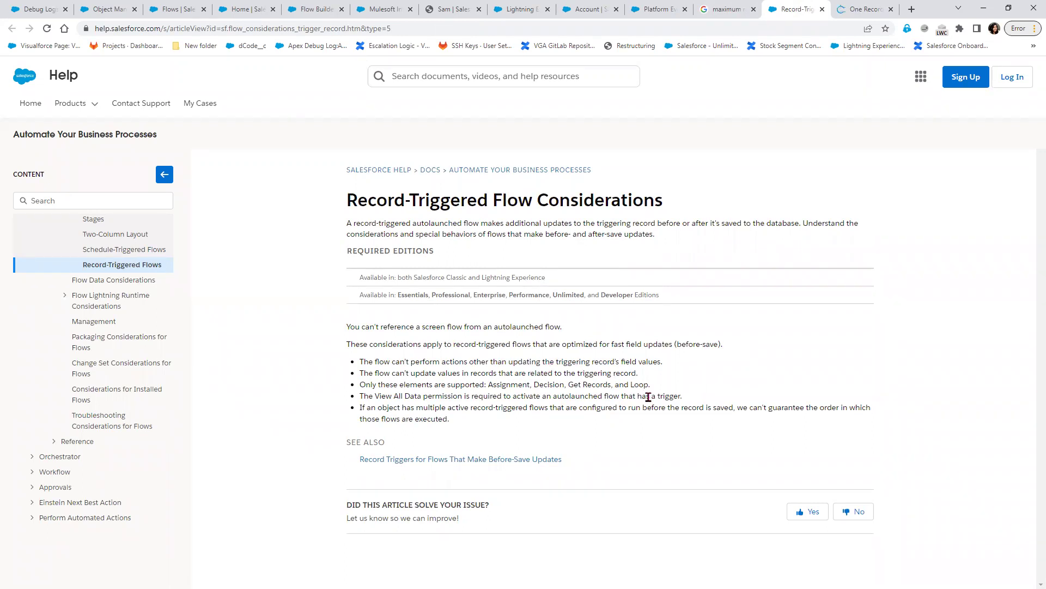
left_click(869, 10)
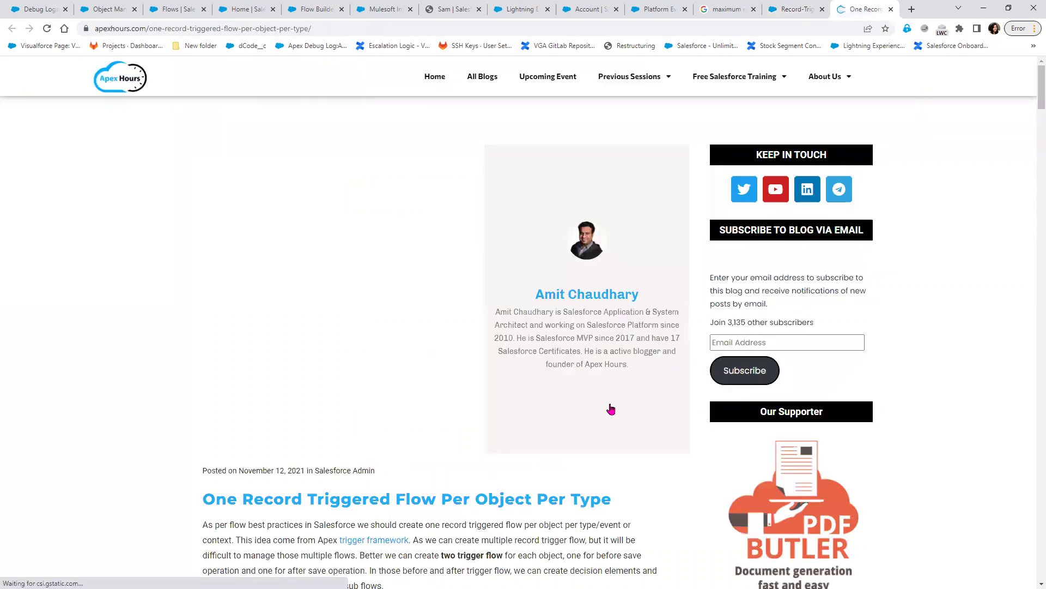
- Scroll through the Apex Hours 'One Record Triggered Flow Per Object Per Type' article
scroll(611, 408, "down", 6)
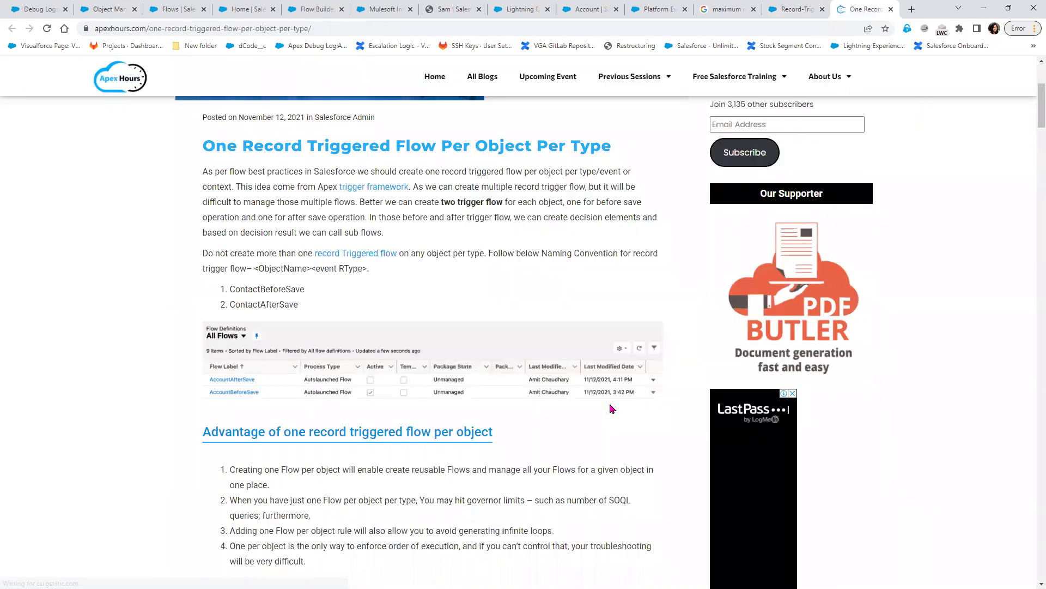
scroll(612, 409, "down", 5)
scroll(611, 408, "down", 3)
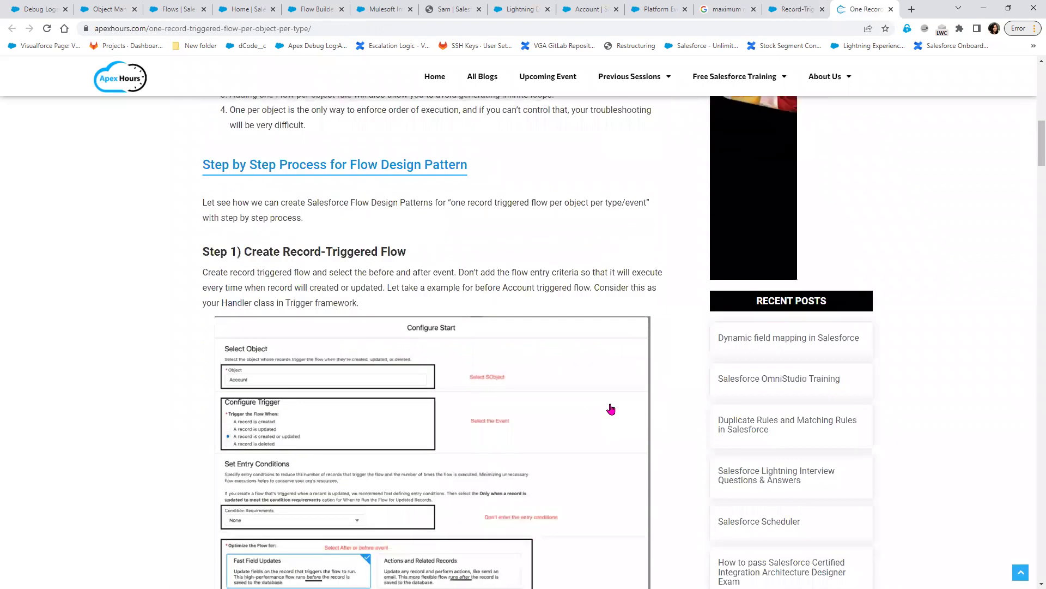
scroll(611, 408, "down", 12)
scroll(611, 409, "down", 10)
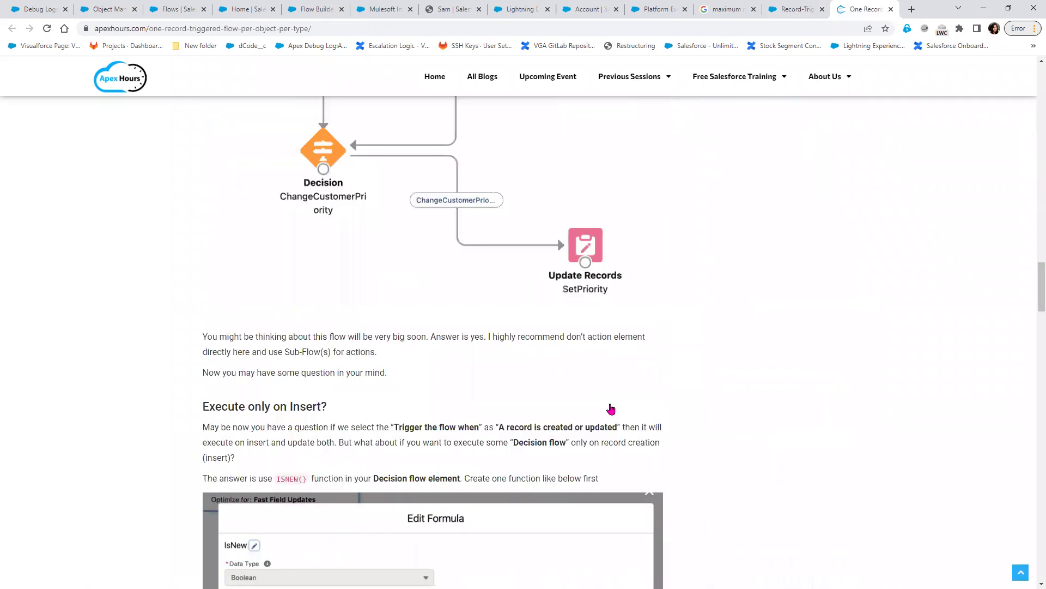
scroll(611, 408, "down", 7)
scroll(611, 408, "down", 10)
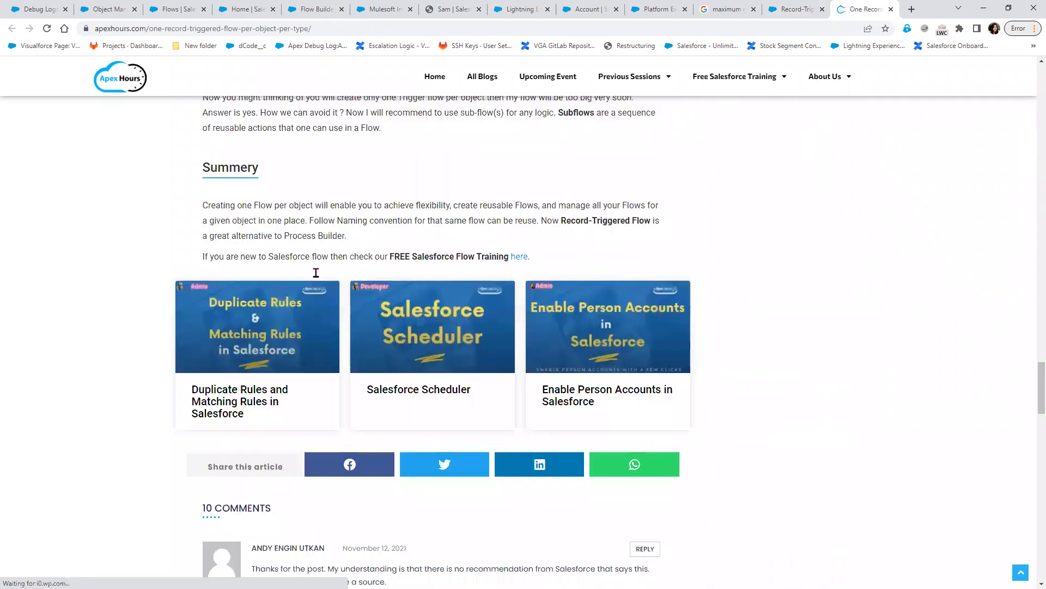
scroll(236, 138, "up", 1)
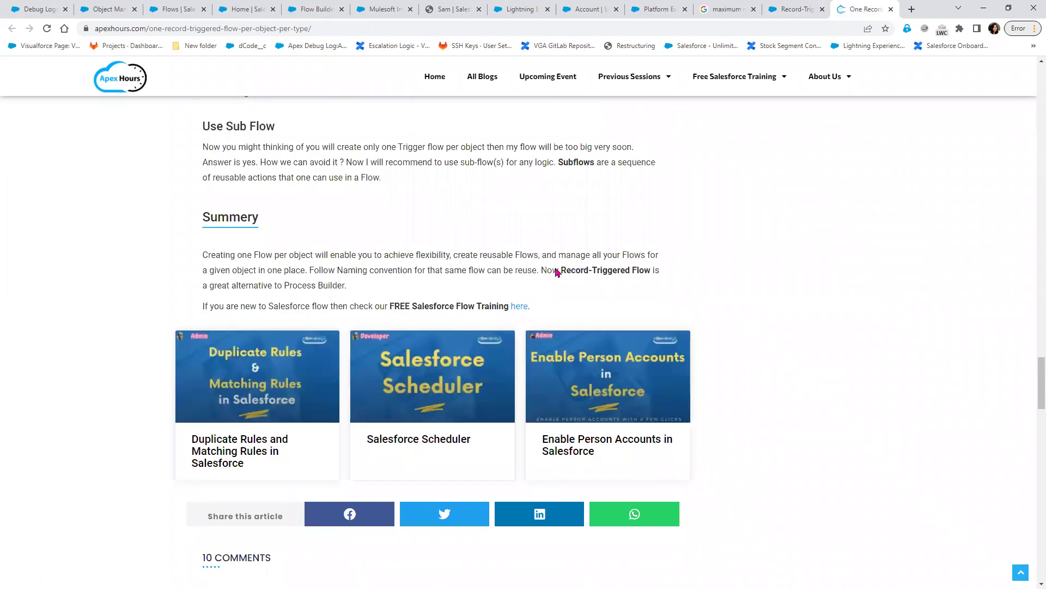
scroll(301, 158, "up", 1)
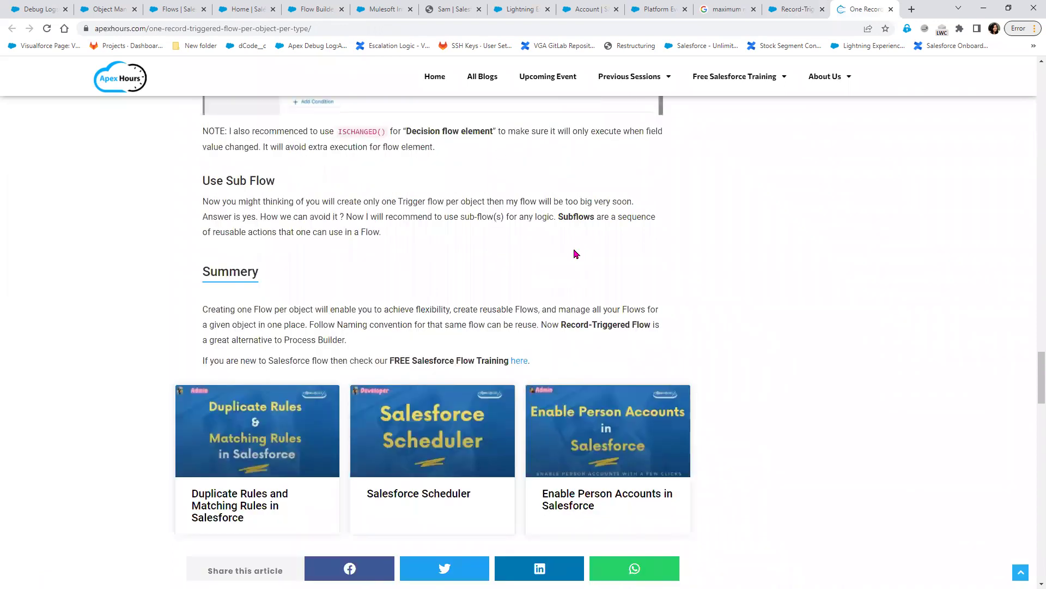
- Find and step through the 3 matches for 'limit', including the governor-limits mention
key("ctrl+f")
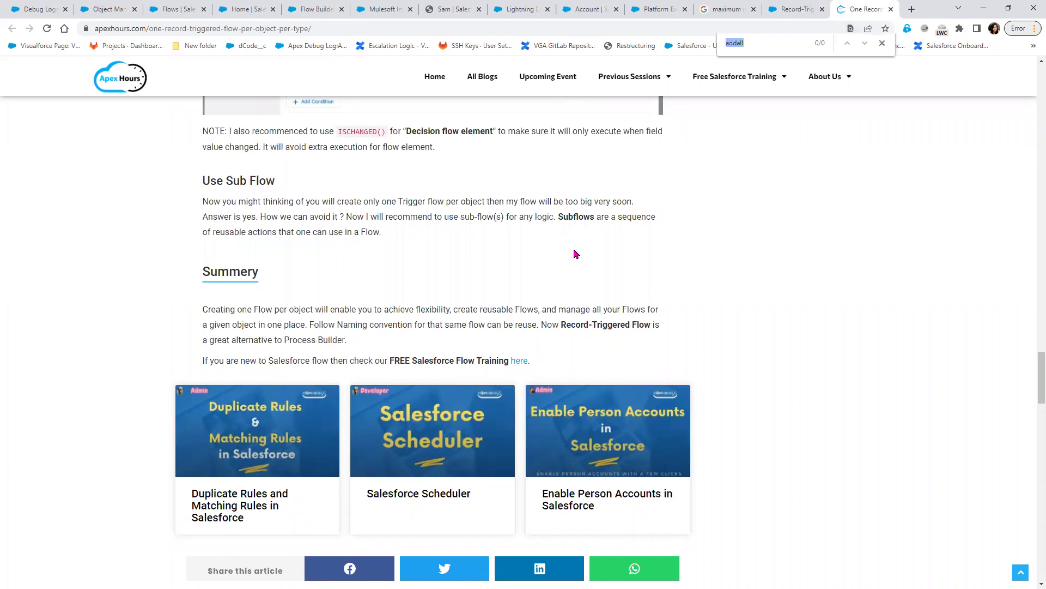
type("limit")
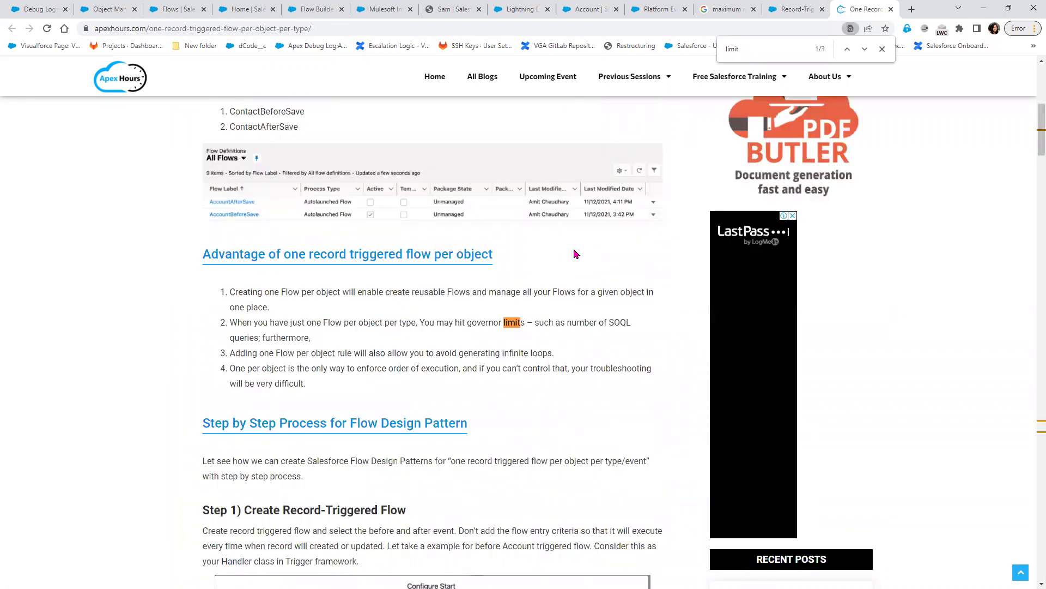
key("Return")
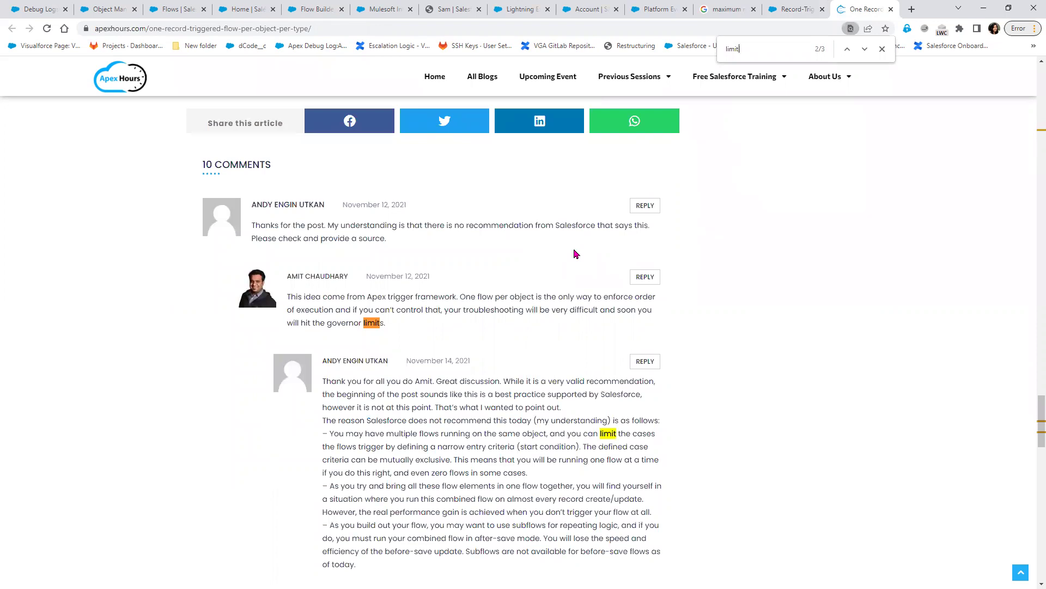
key("Return")
key("Return")
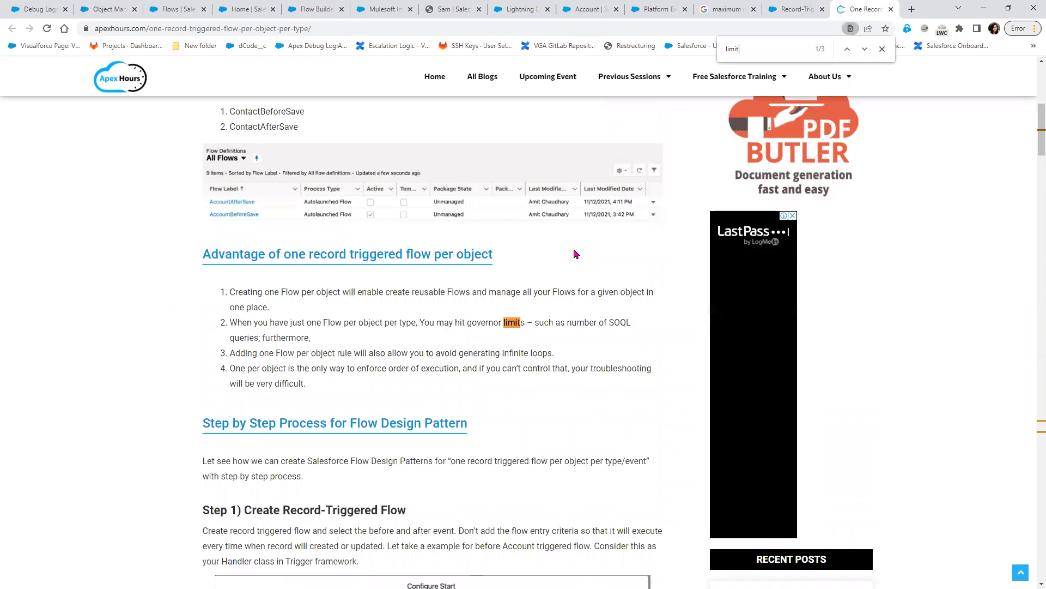
key("Return")
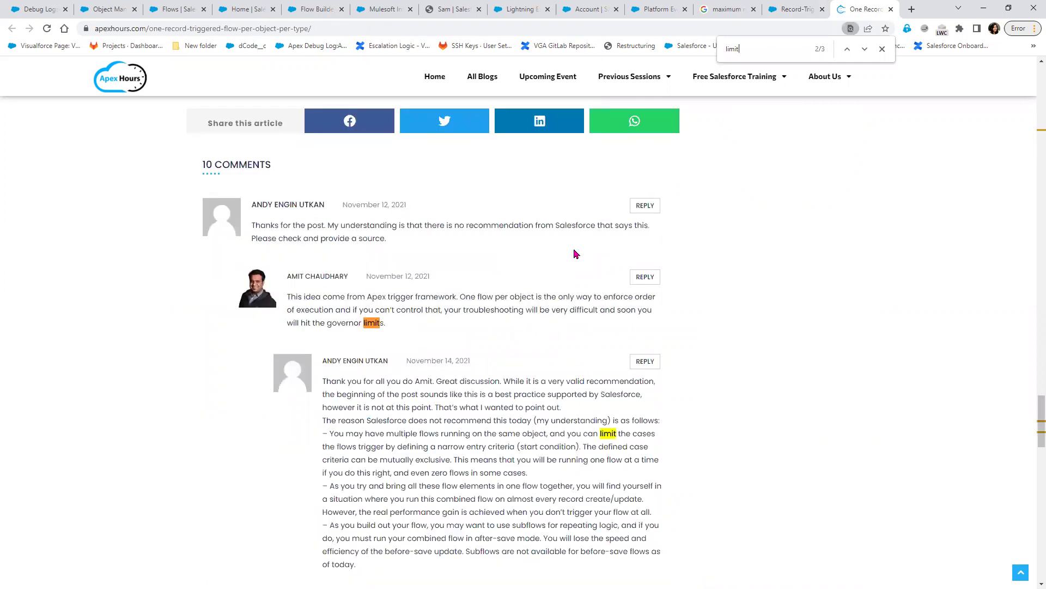
- Close the Apex Hours tab and search Google for 'maximum record trigger flow limit salesforce'
left_click(891, 9)
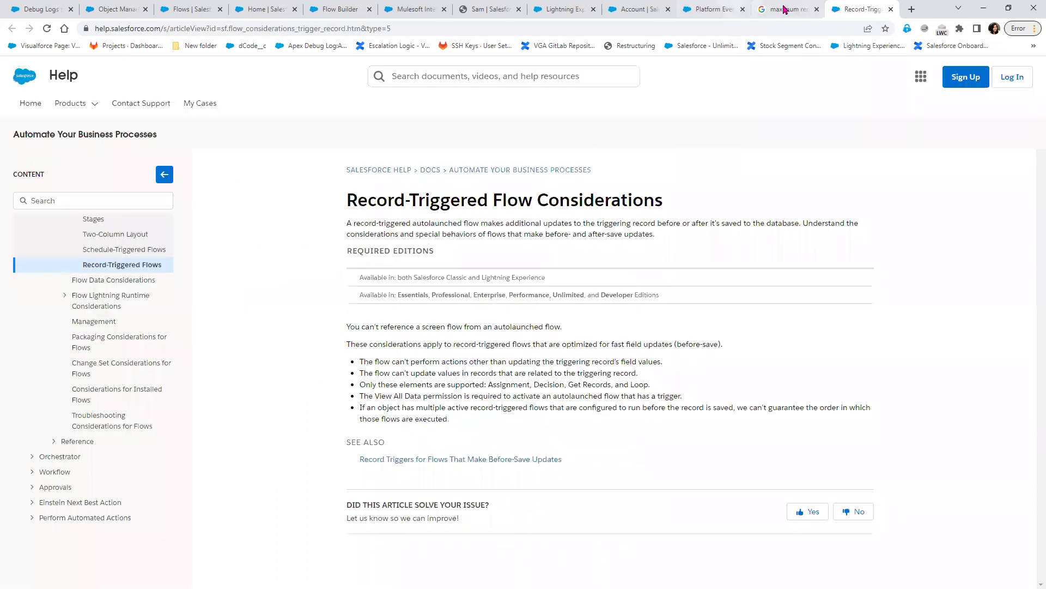
left_click(785, 9)
scroll(652, 285, "up", 3)
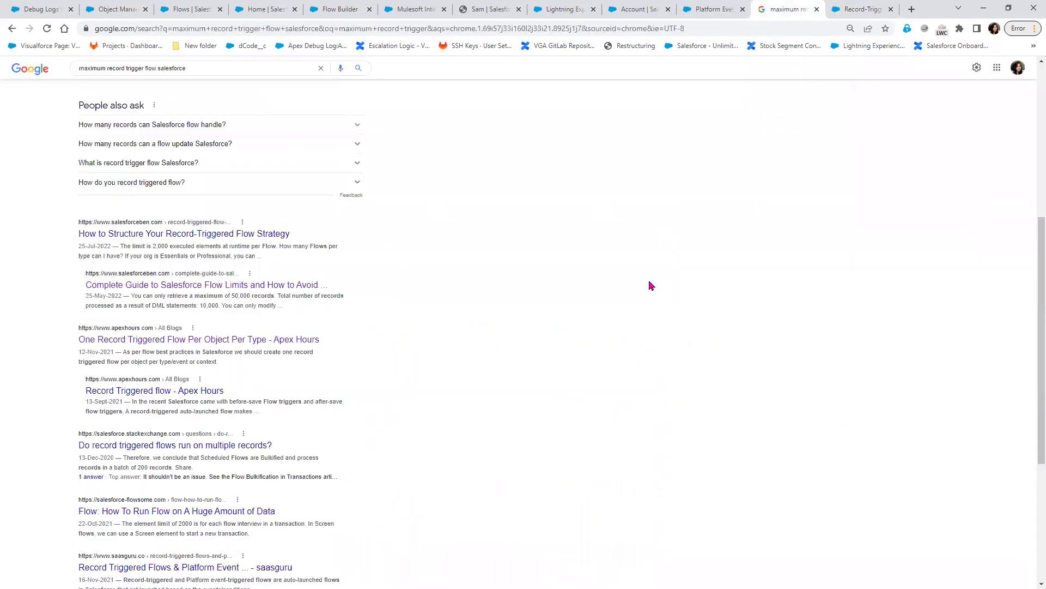
scroll(650, 284, "up", 1)
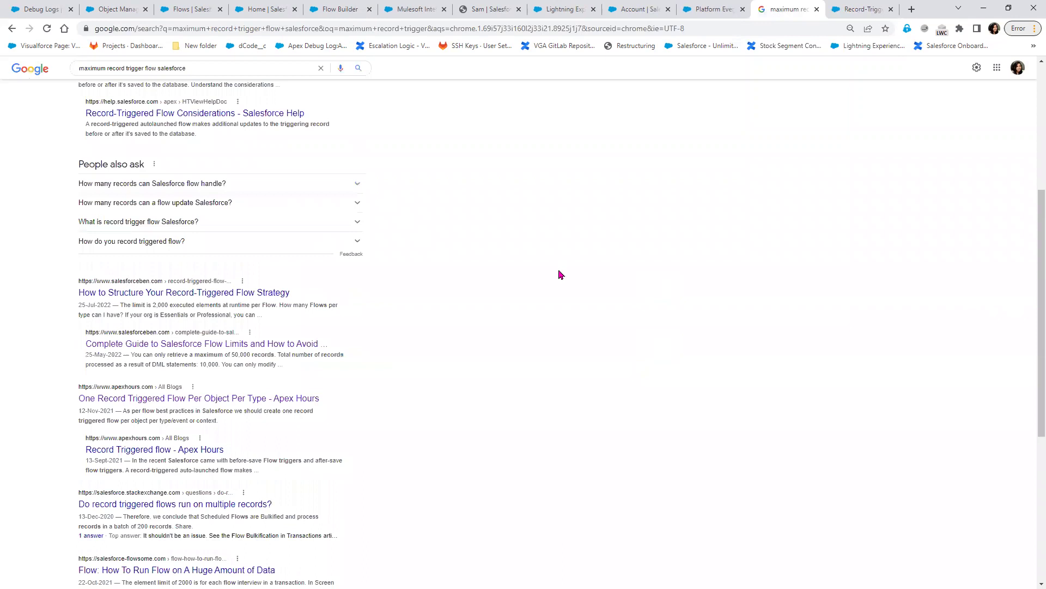
scroll(174, 106, "up", 4)
scroll(172, 106, "up", 1)
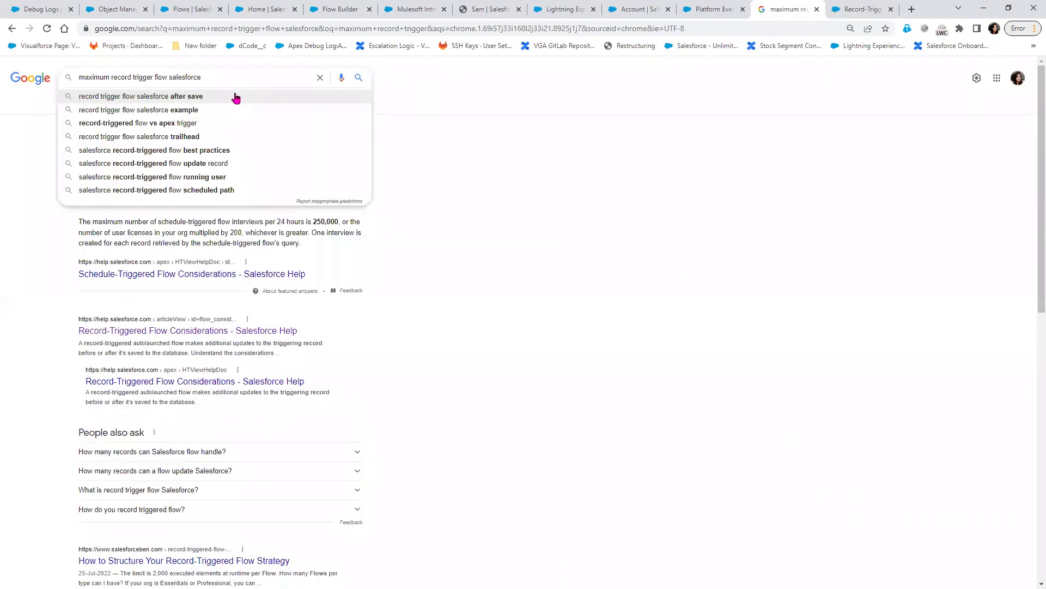
type("limi")
type("t")
key("Return")
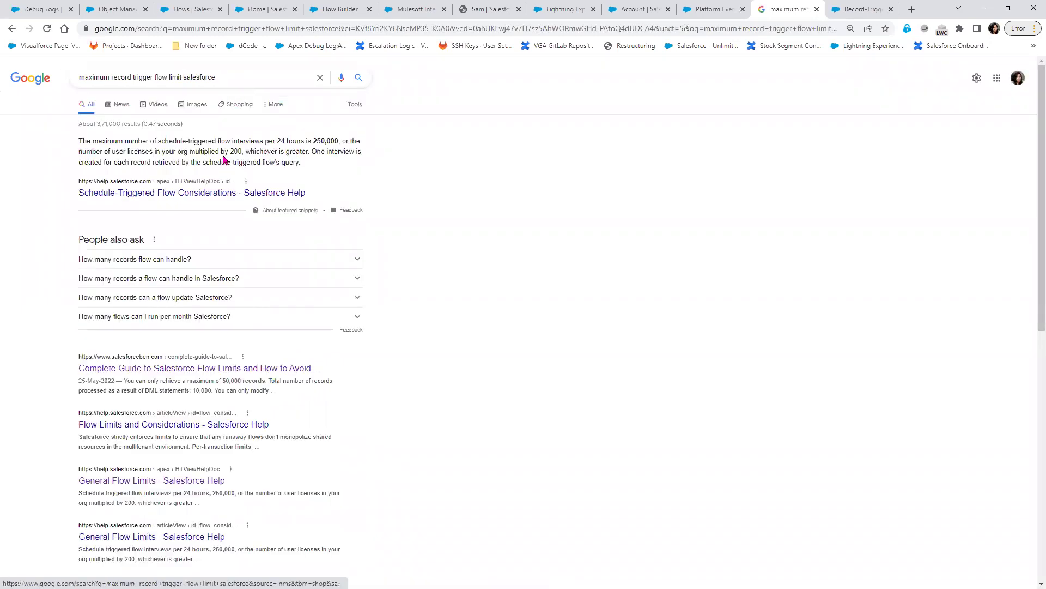
- Highlight the featured snippet's 250,000 flow interviews per 24 hours limit
left_click_drag(234, 152, 195, 152)
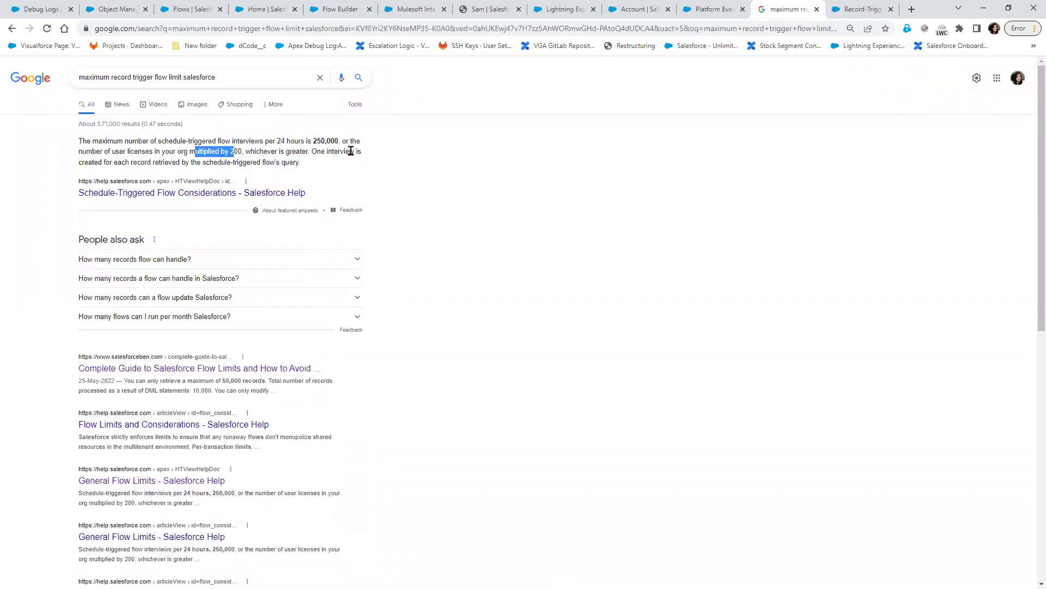
left_click_drag(132, 141, 315, 152)
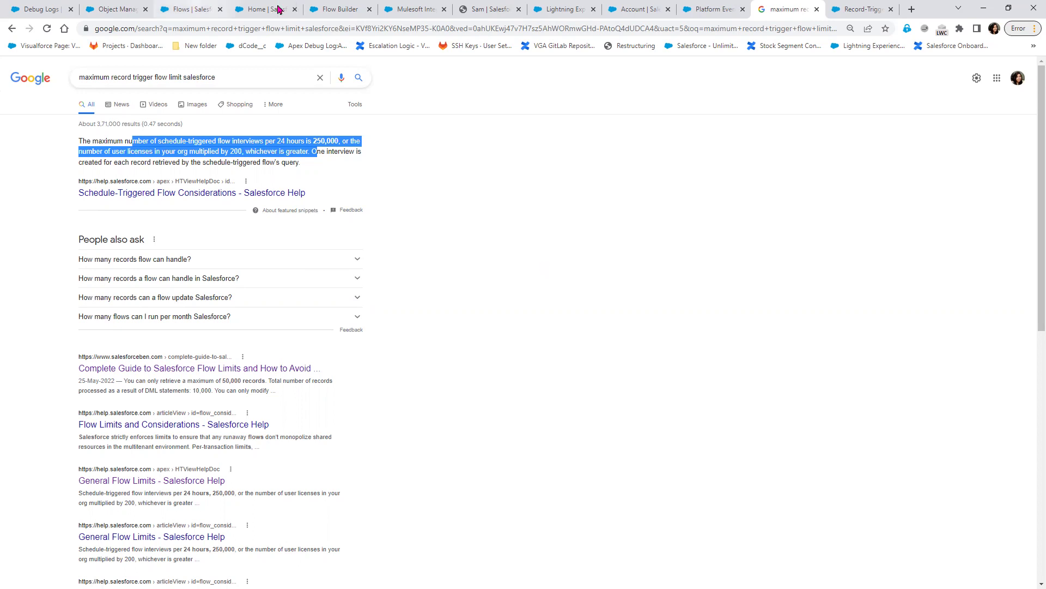
left_click(204, 9)
- Cycle through the Object Manager, Debug Logs and Flow Builder tabs, then exit to the 34-flow All Flows list
left_click(116, 8)
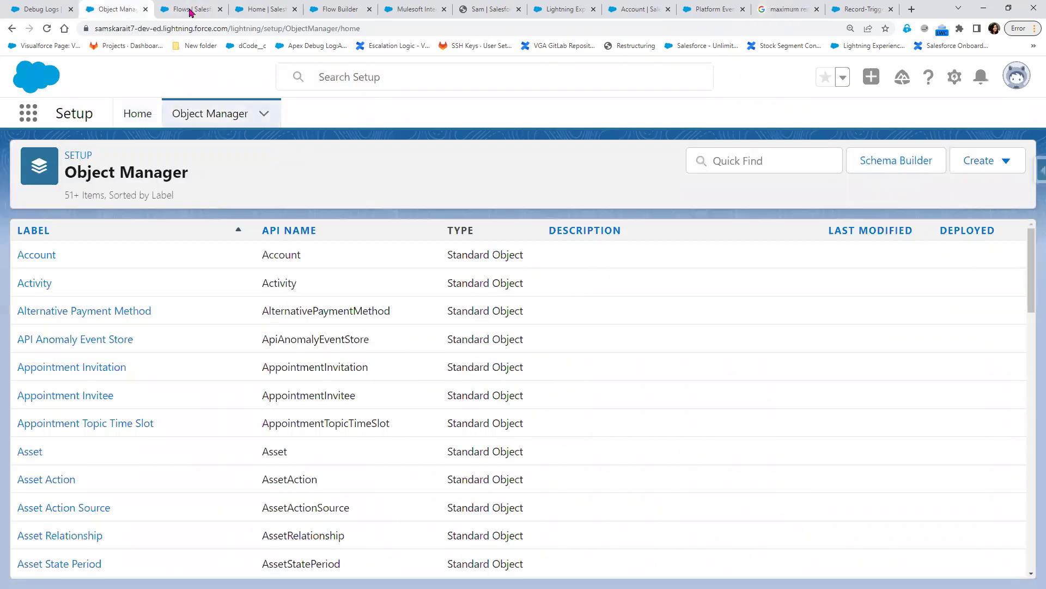
left_click(31, 7)
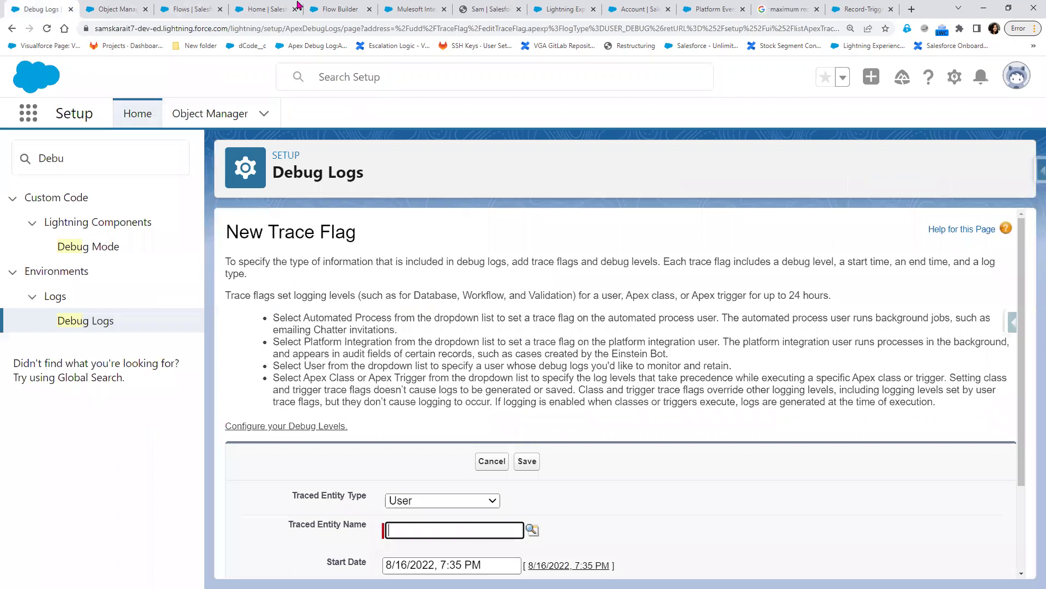
left_click(328, 7)
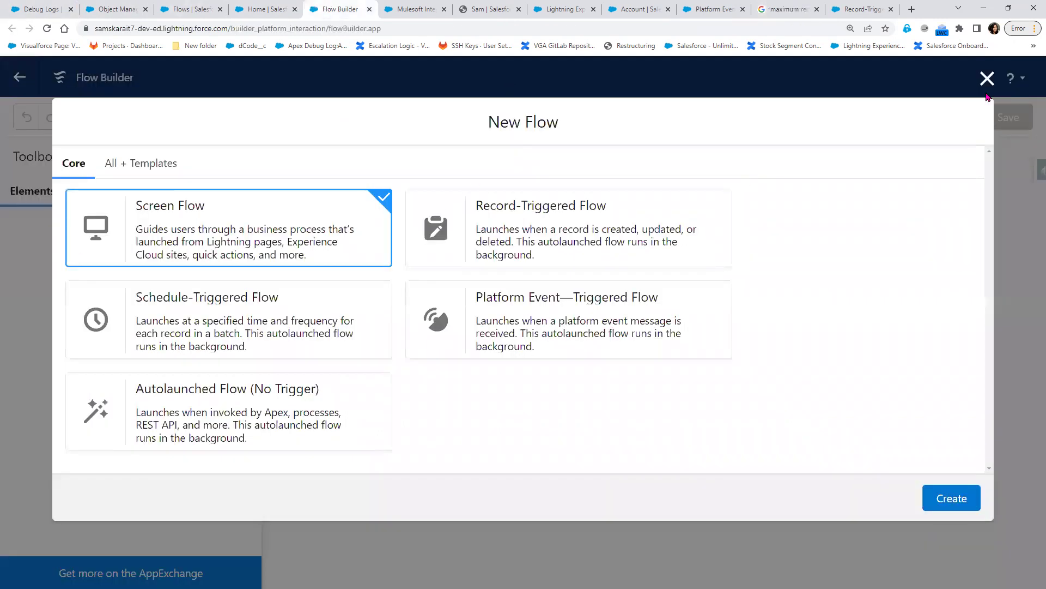
left_click(19, 78)
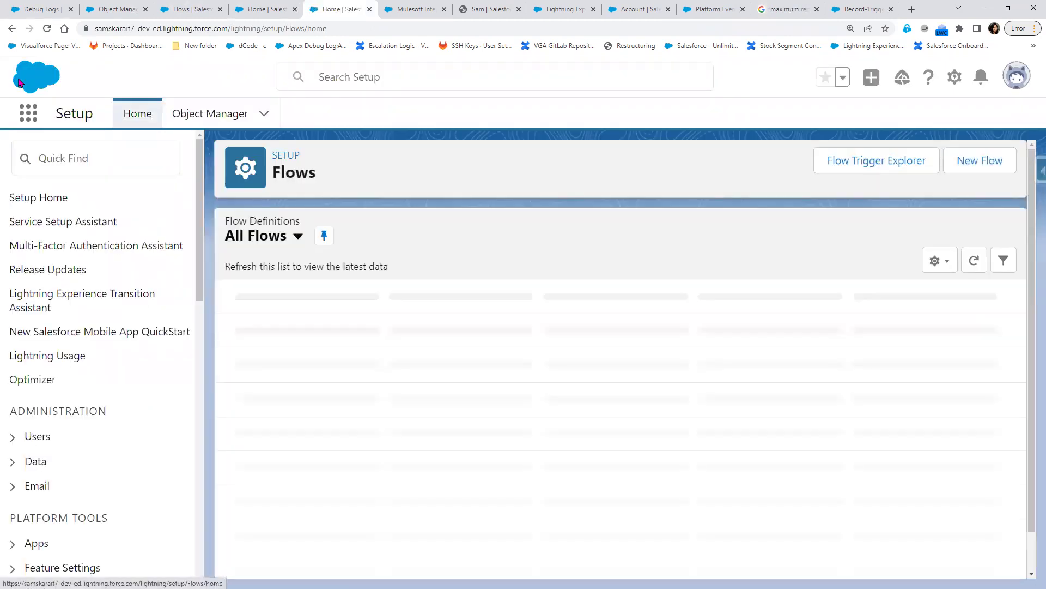
left_click(19, 82)
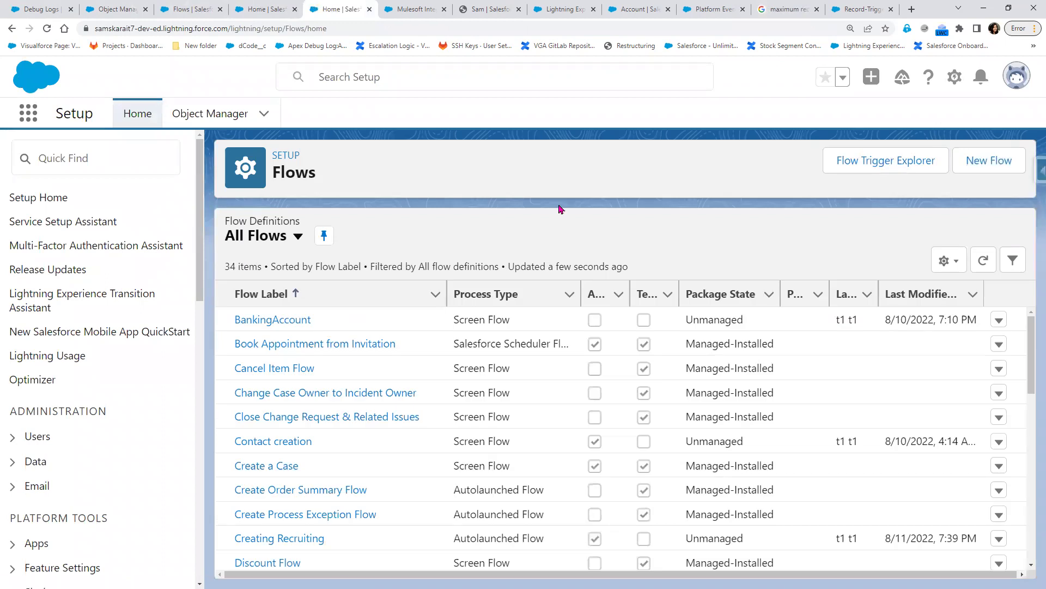
scroll(323, 534, "down", 1)
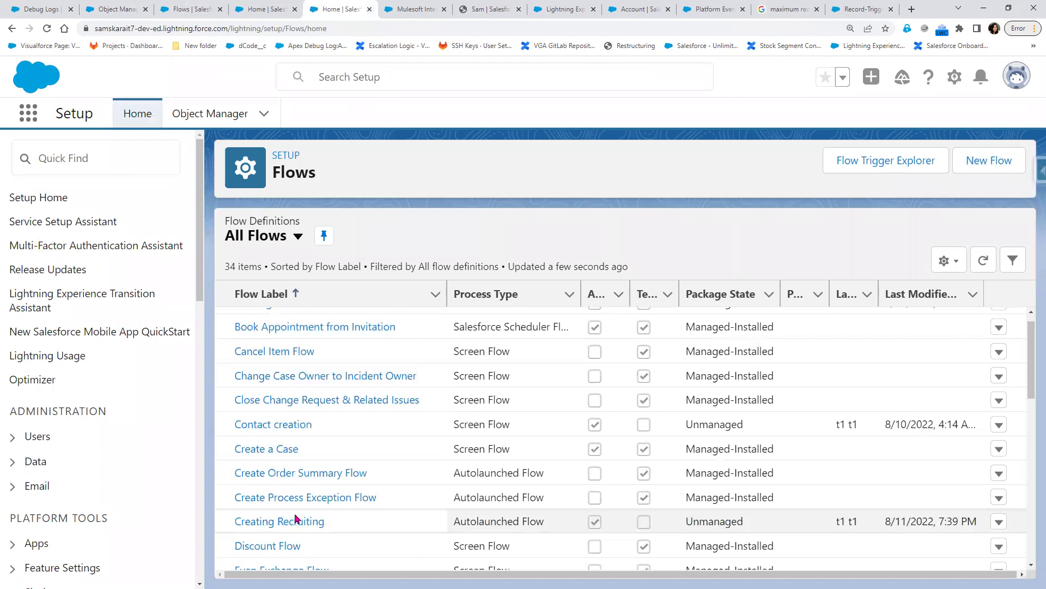
scroll(300, 513, "down", 3)
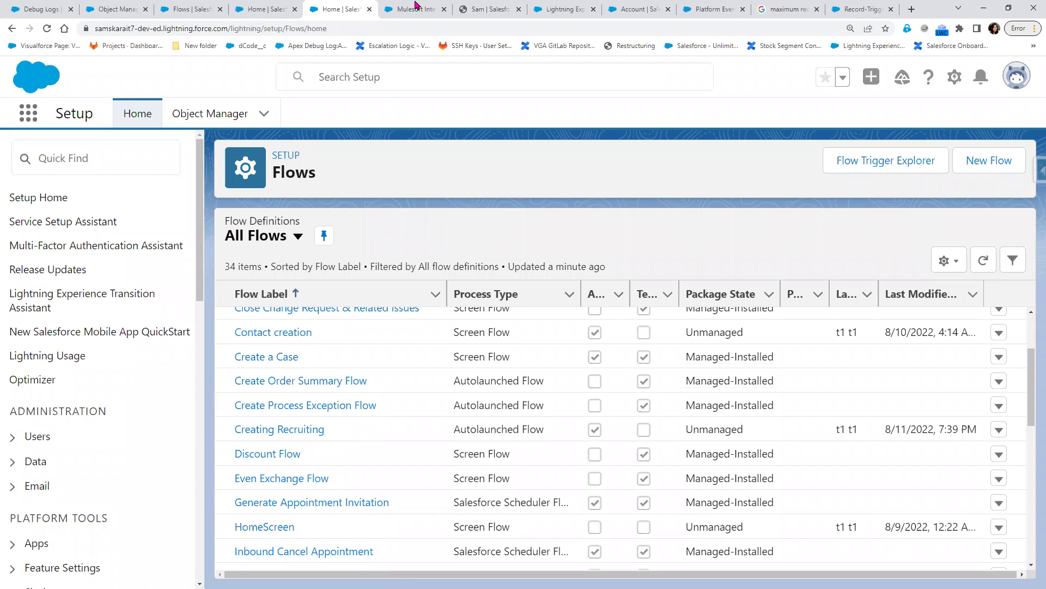
- Close the Automated Process Apex debug log tab and return to the All Flows list of 34 flows
left_click(414, 7)
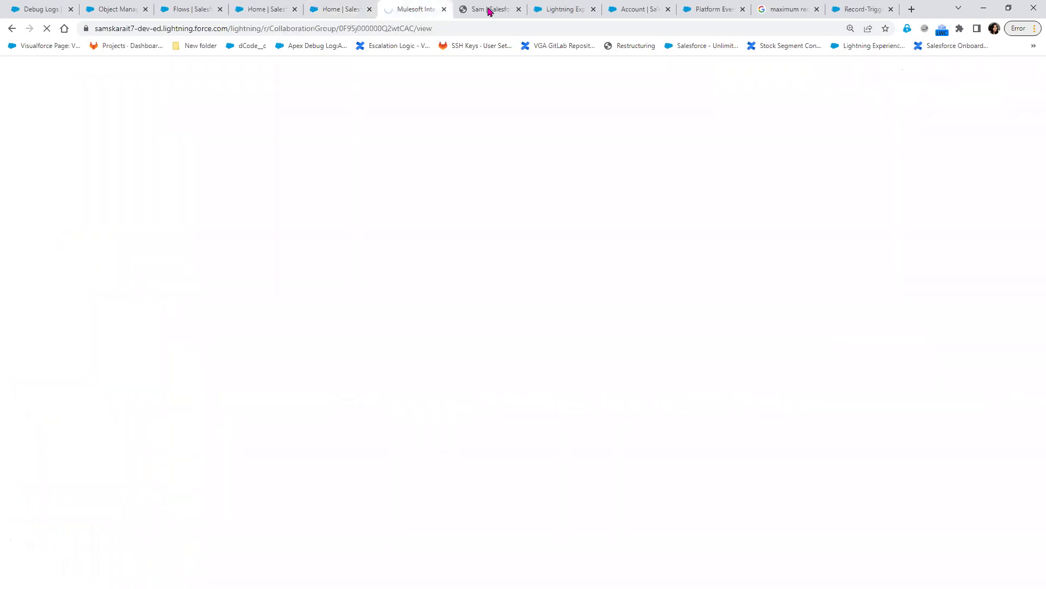
left_click(525, 10)
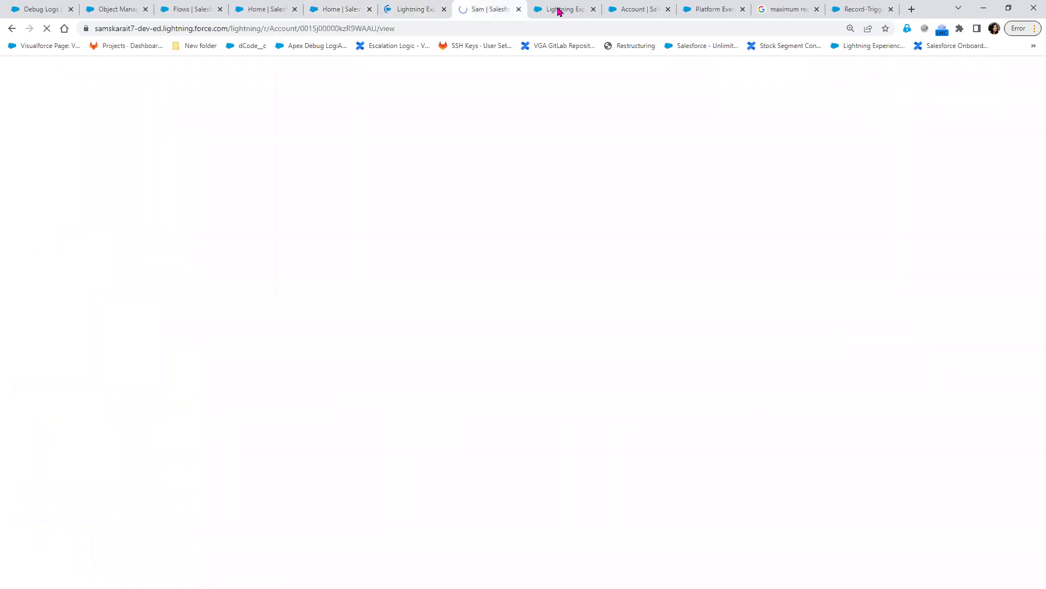
left_click(560, 11)
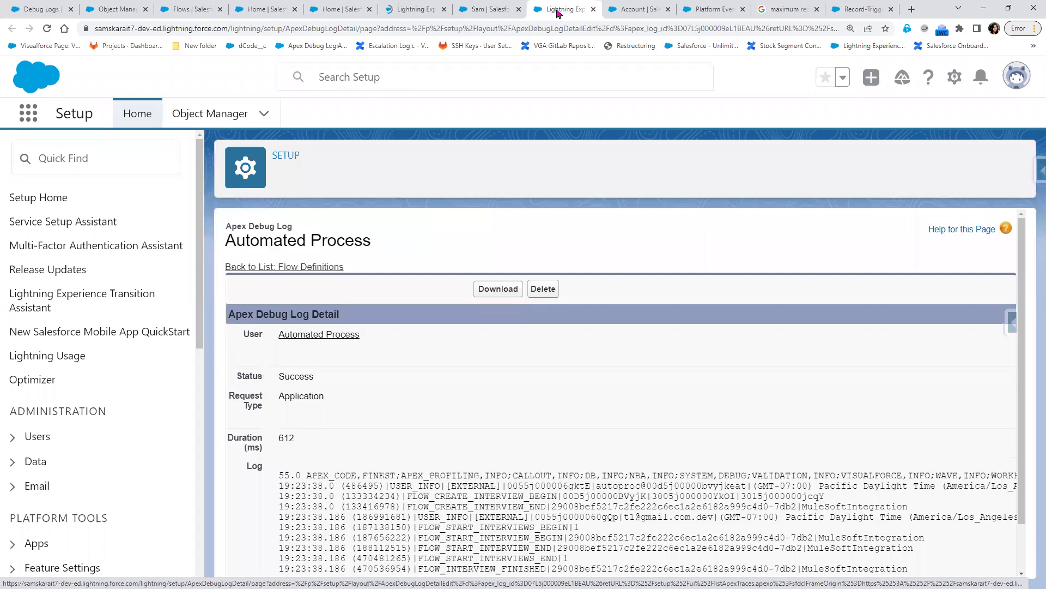
left_click(591, 10)
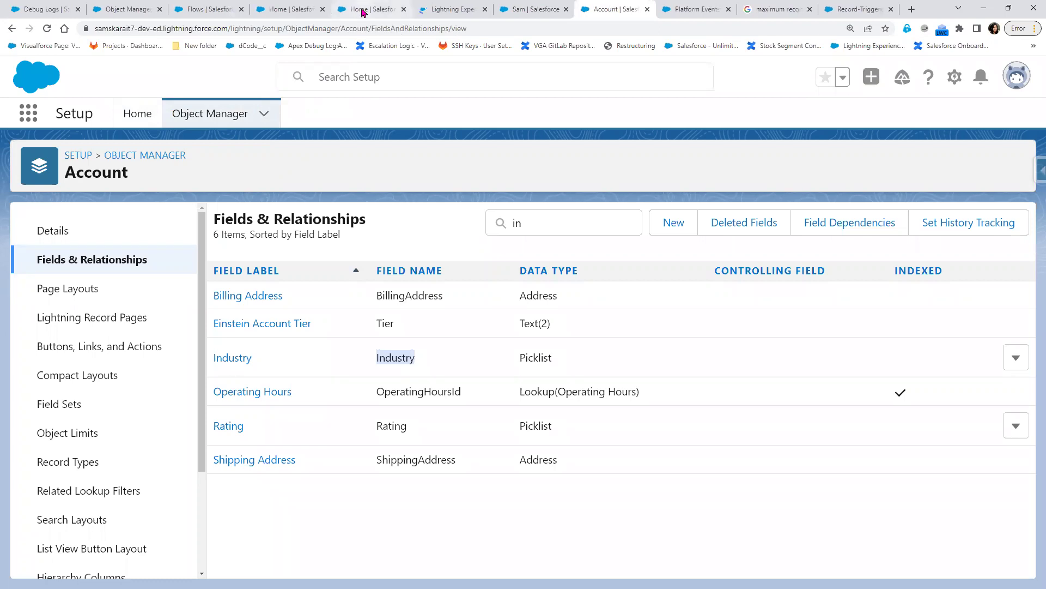
left_click(213, 19)
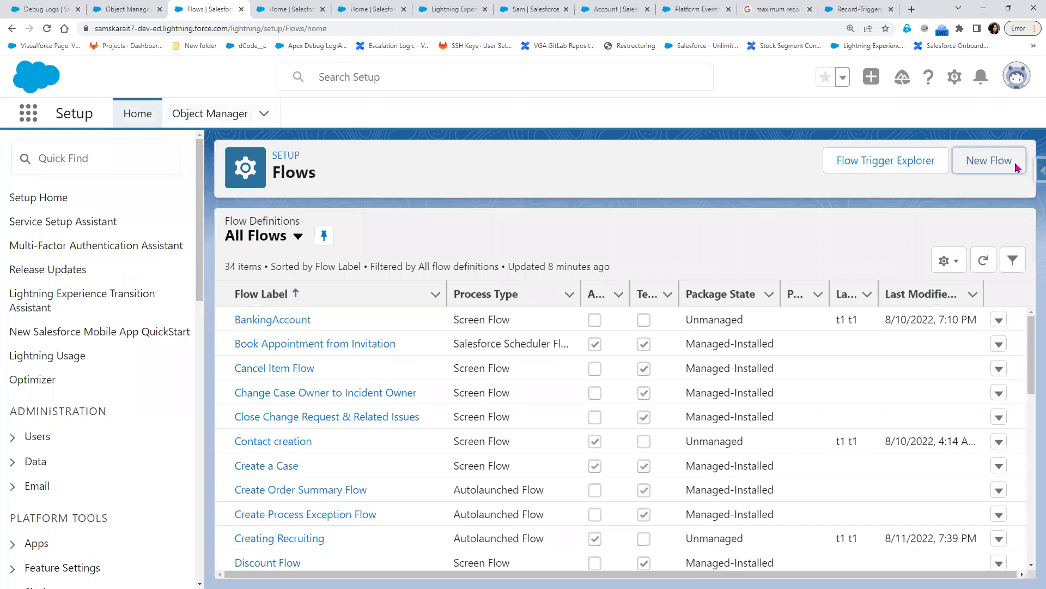
left_click(1016, 166)
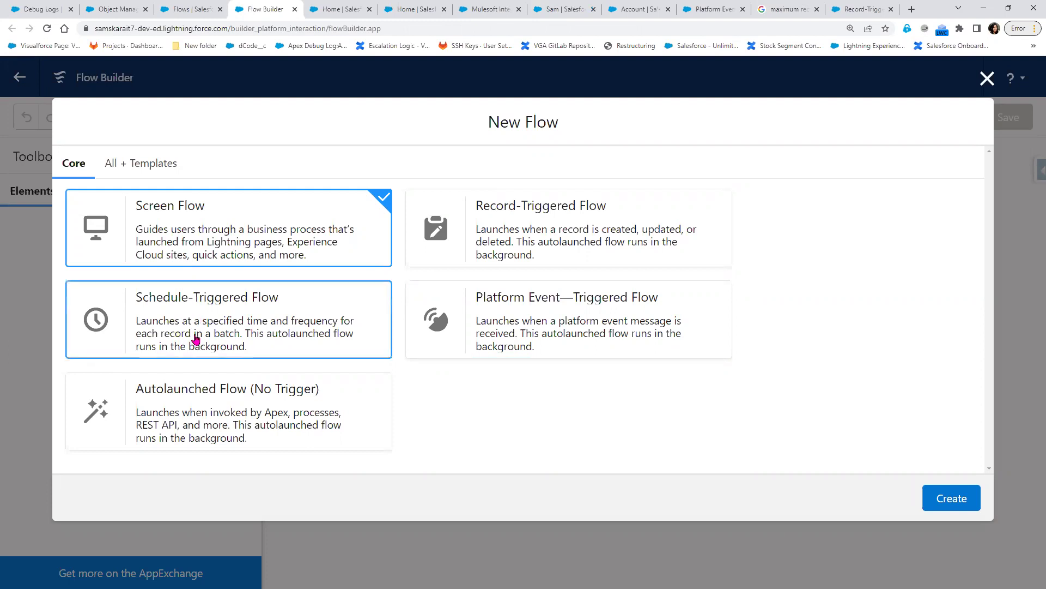
- Pick Screen Flow as the flow type and create a blank Start-to-End canvas
left_click(196, 340)
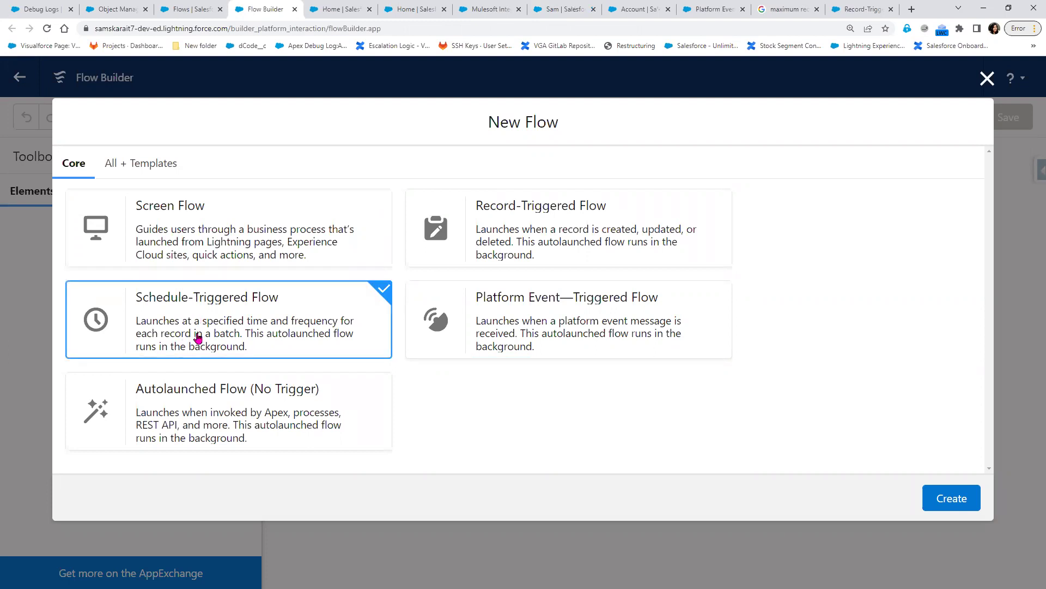
left_click(230, 236)
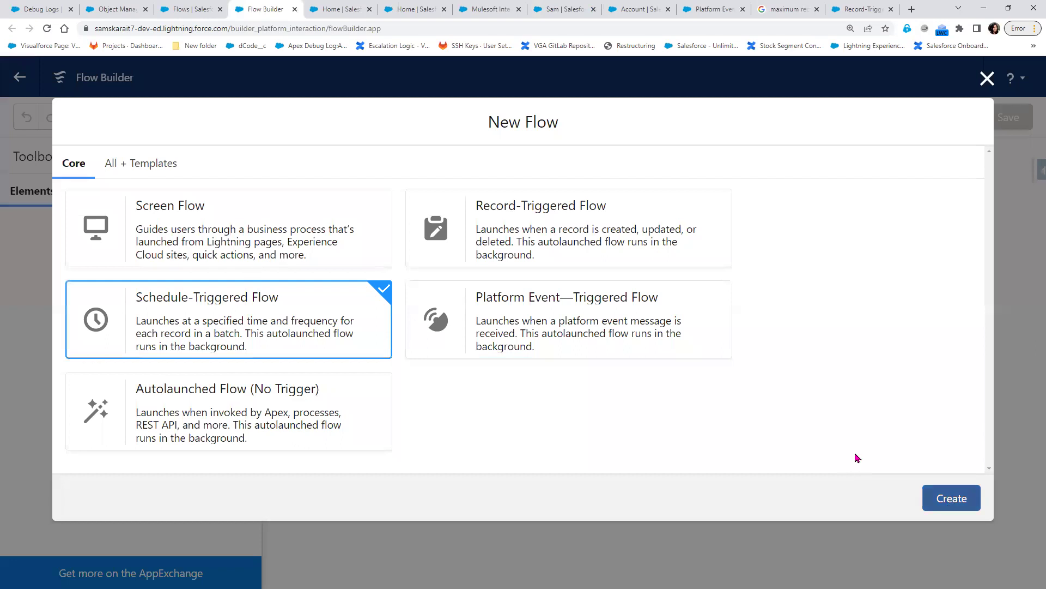
left_click(951, 498)
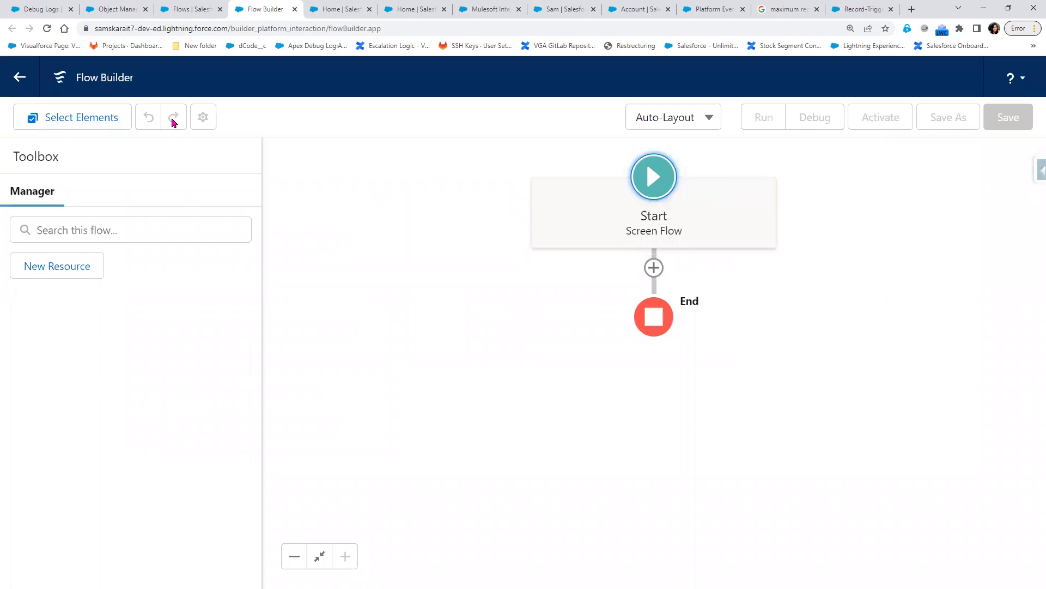
- Try Select Elements and the help menu, dismissing the 'Something went wrong' error
left_click(86, 127)
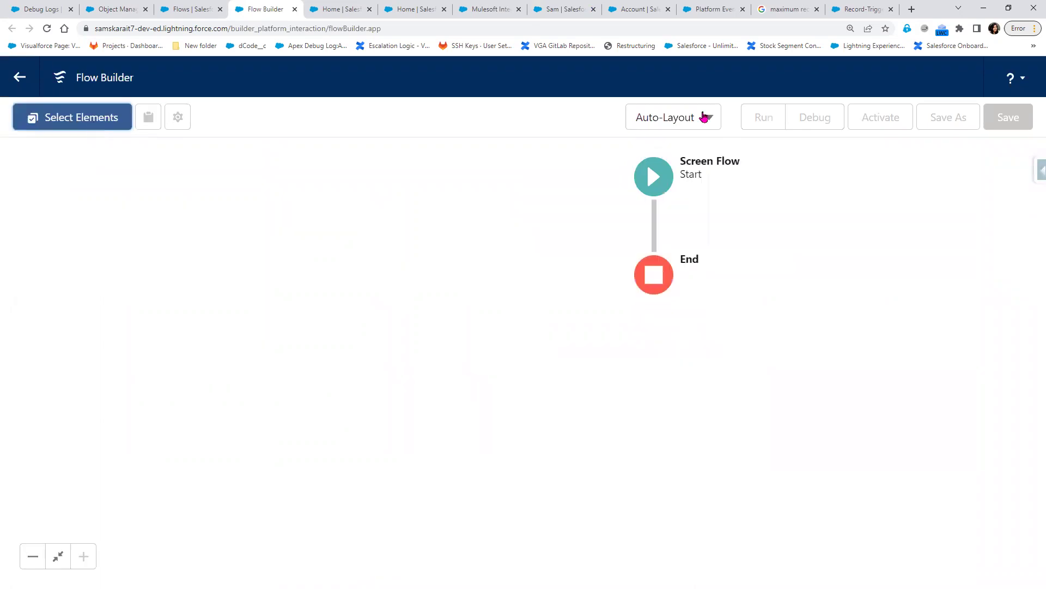
left_click(1025, 80)
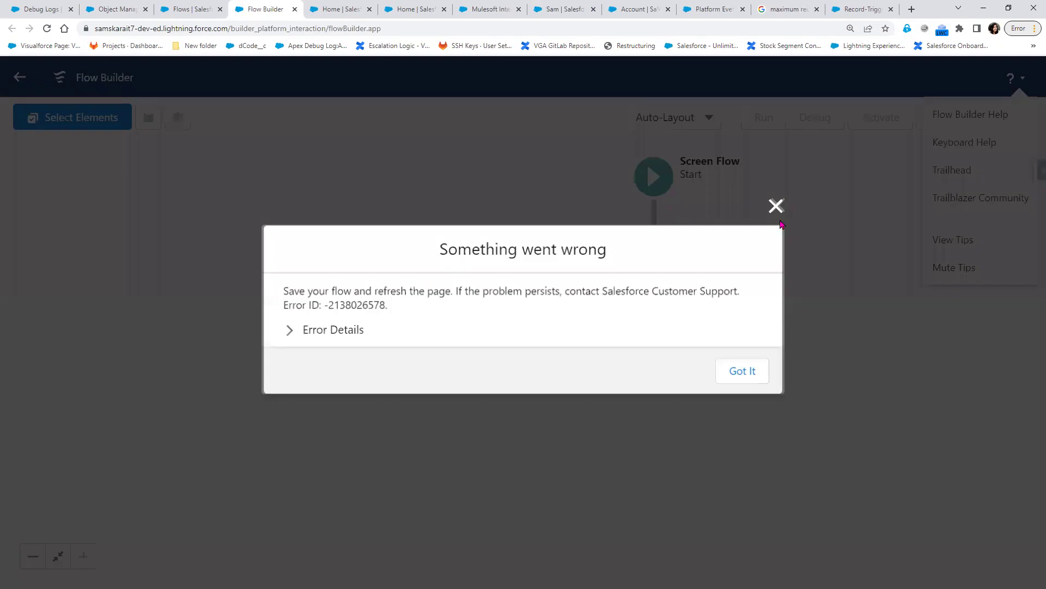
left_click(778, 206)
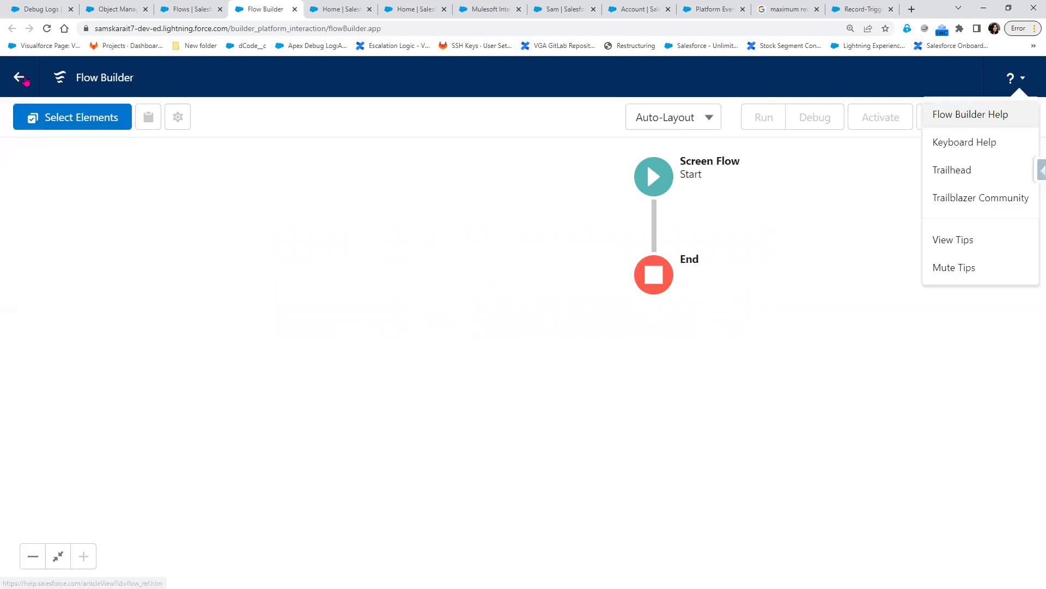
- Leave the blank flow for the Flows list and launch Flow Trigger Explorer
left_click(20, 78)
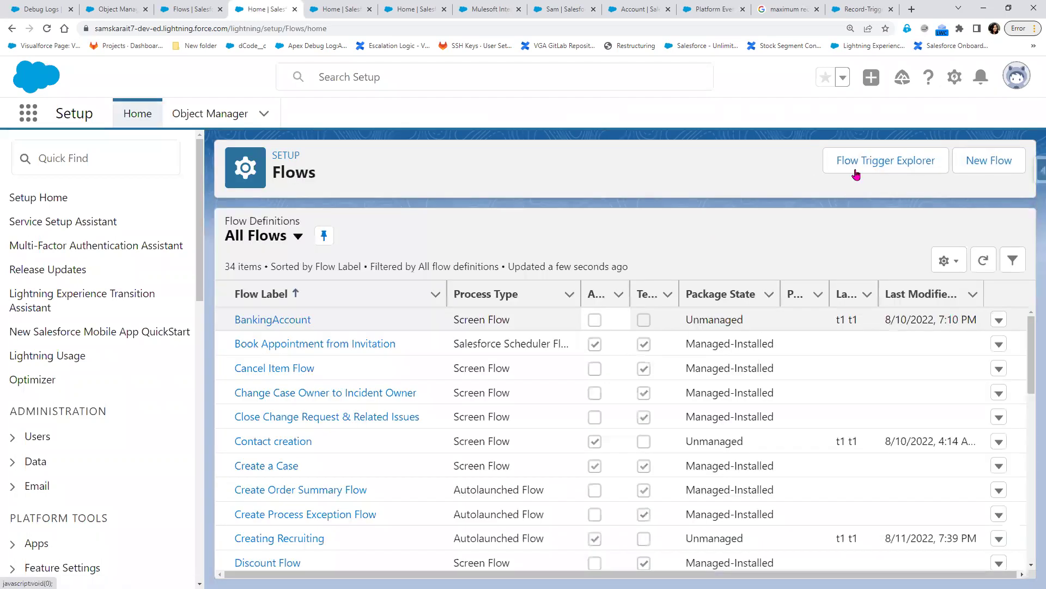
left_click(857, 173)
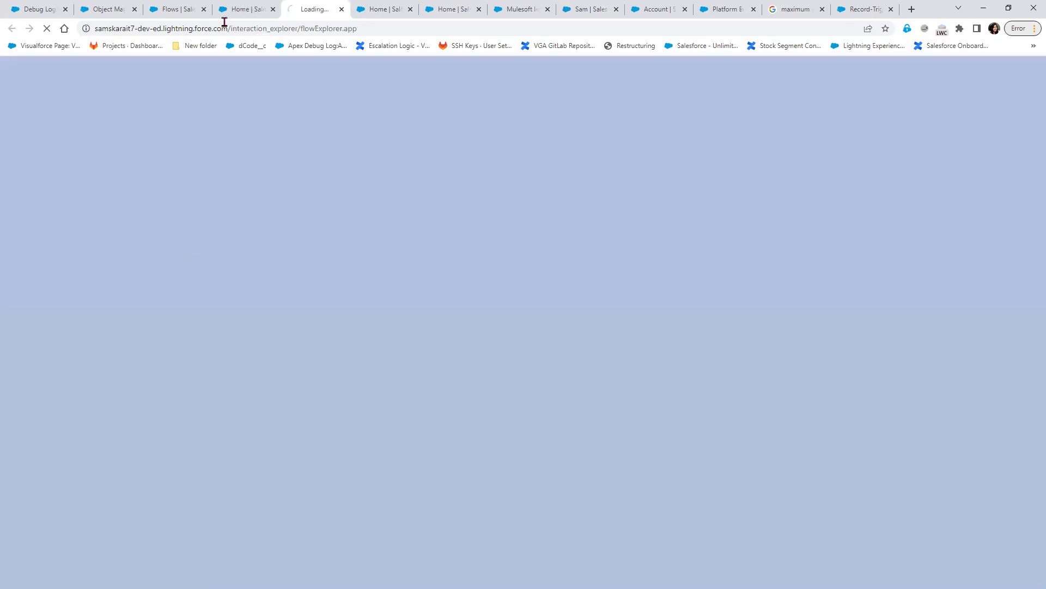
left_click(233, 14)
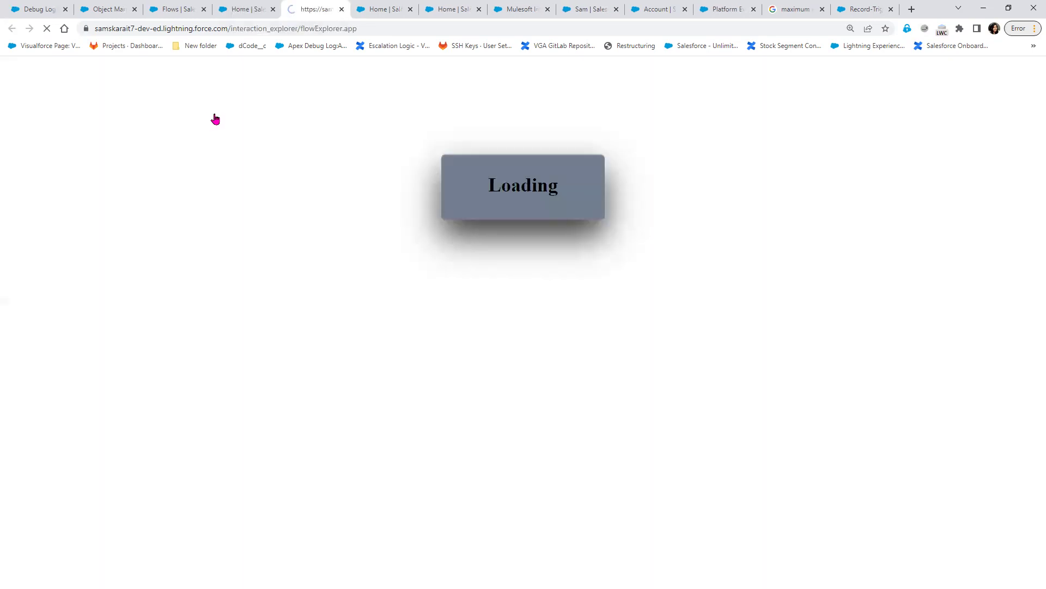
- Find and open the Hiring Manager object in Object Manager via Quick Find 'Hir'
left_click(212, 116)
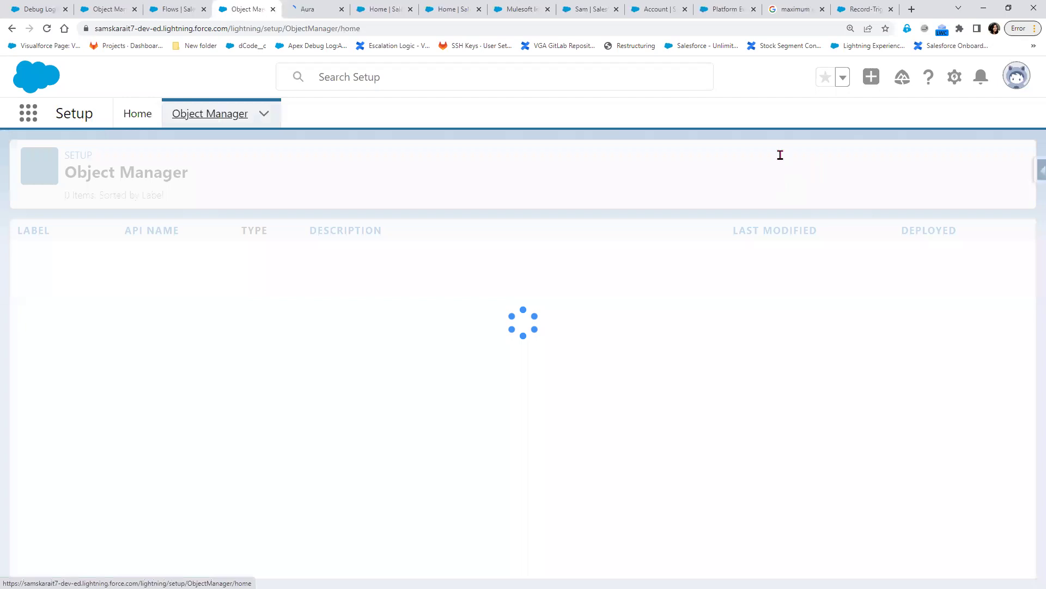
left_click(779, 158)
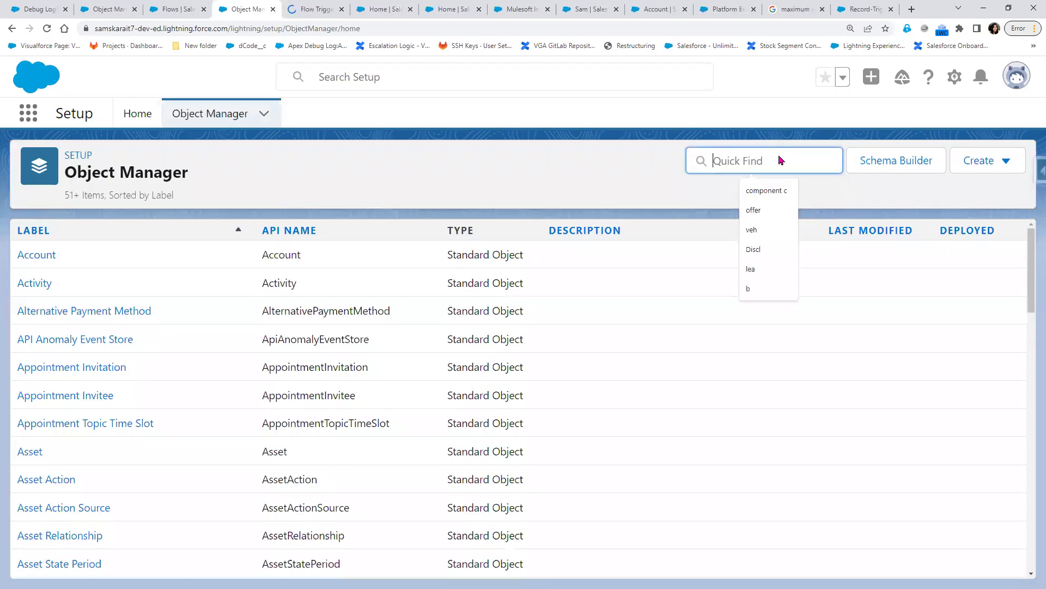
type("JH=")
key("BackSpace")
key("BackSpace")
key("BackSpace")
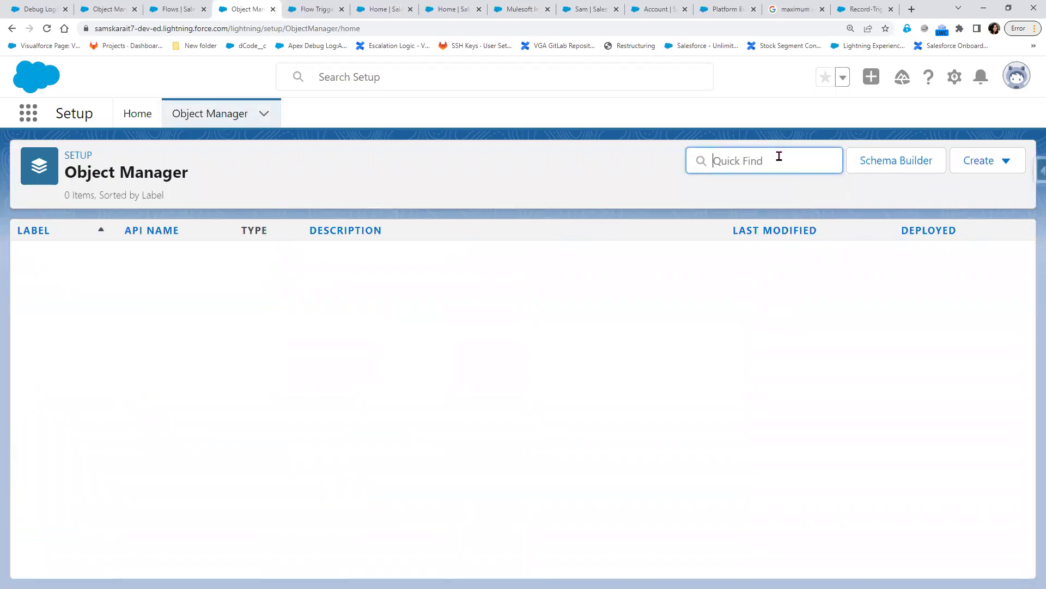
type("Hir")
left_click(52, 262)
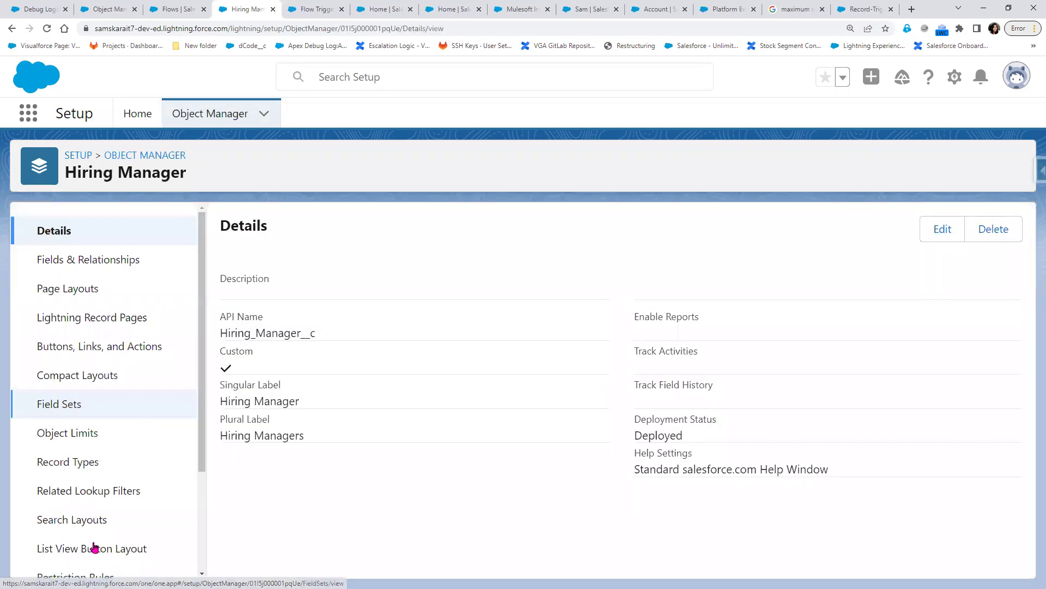
- List Hiring Manager's three Flow Triggers sorted by Last Modified By
scroll(79, 528, "down", 3)
left_click(79, 524)
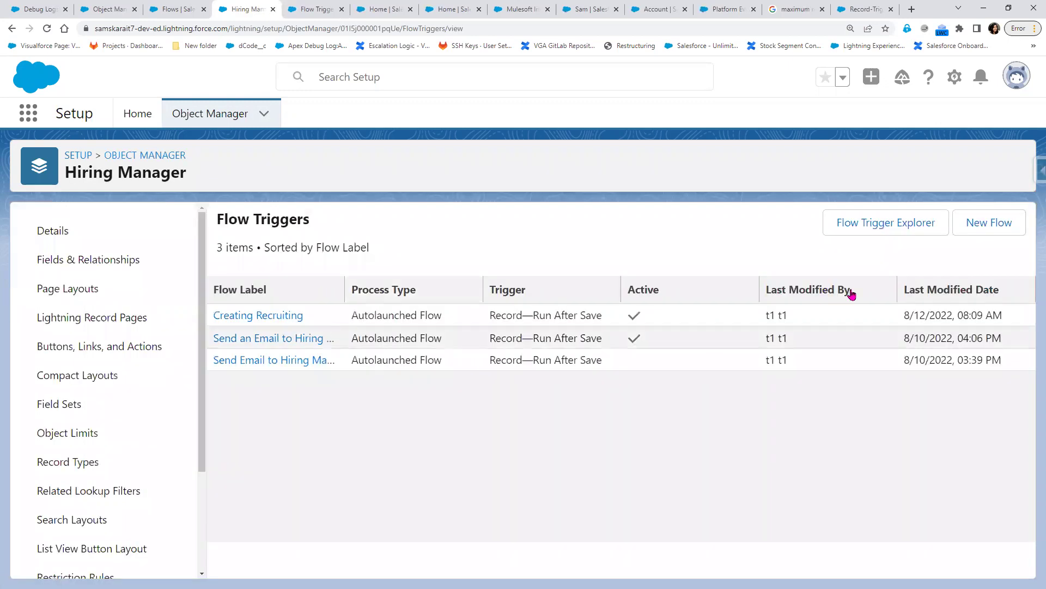
left_click(833, 299)
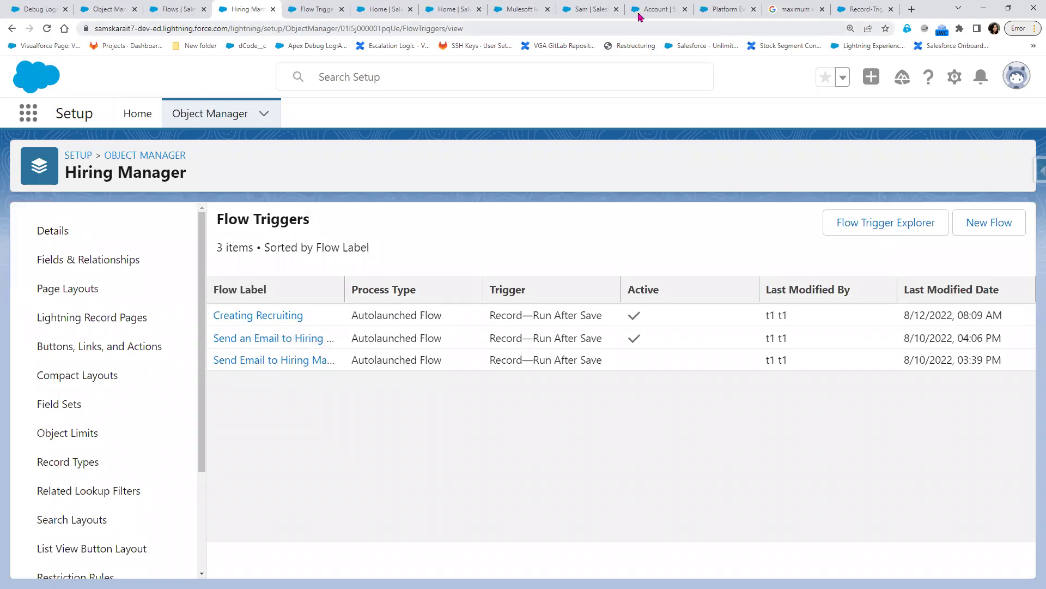
left_click(314, 9)
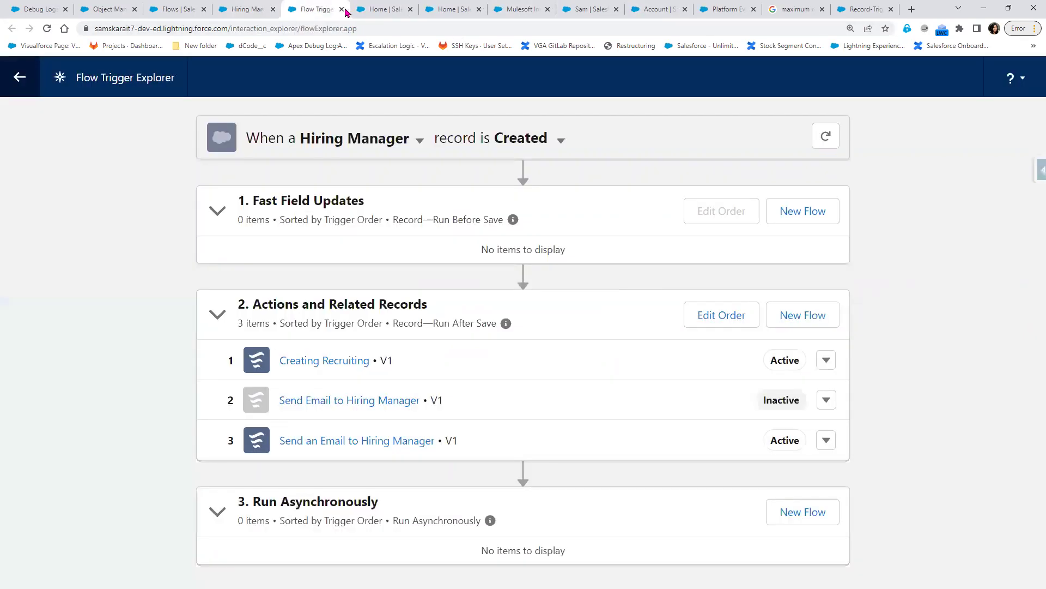
- Reopen Flow Trigger Explorer from Hiring Manager: Creating Recruiting first, then the two email flows
key("ctrl+w")
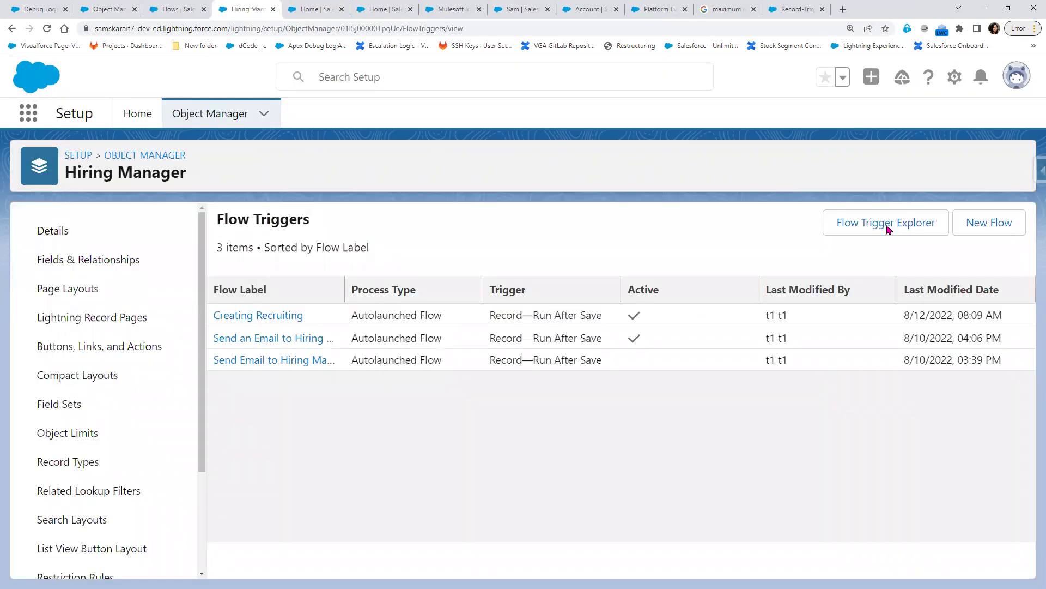
left_click(888, 229)
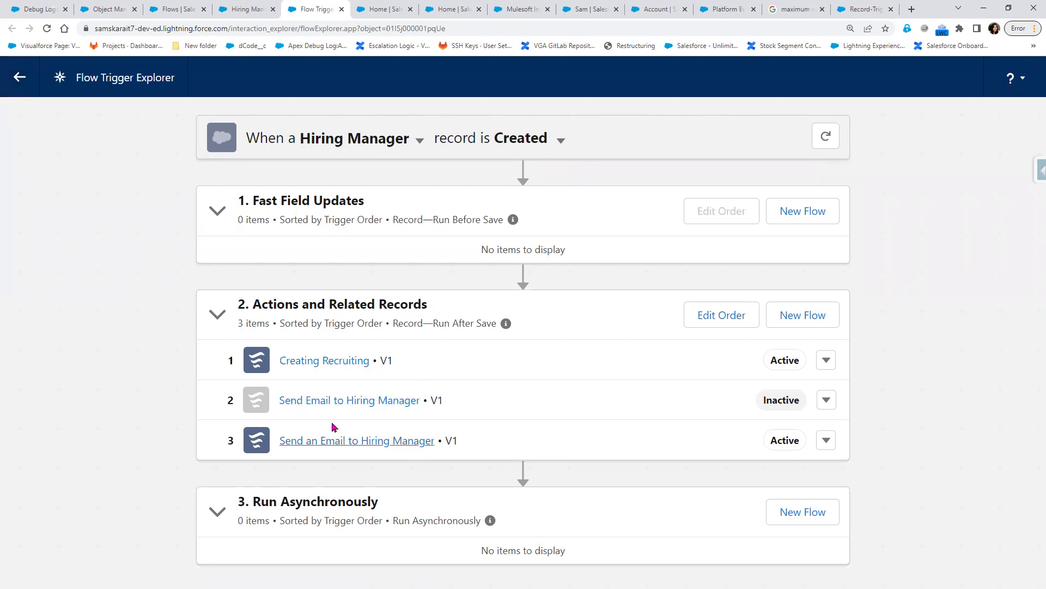
left_click_drag(251, 445, 263, 351)
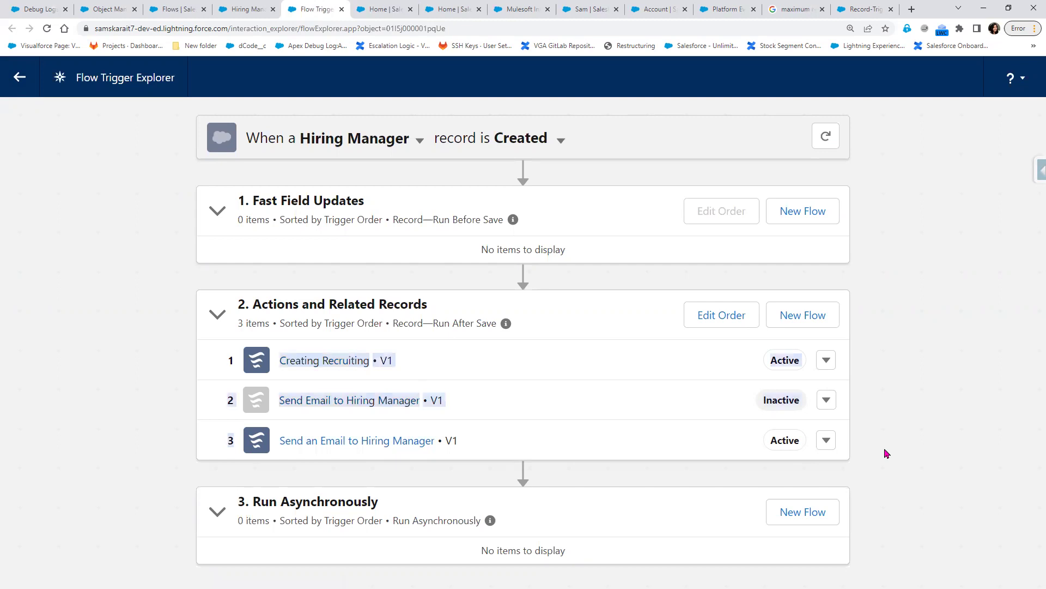
left_click(840, 446)
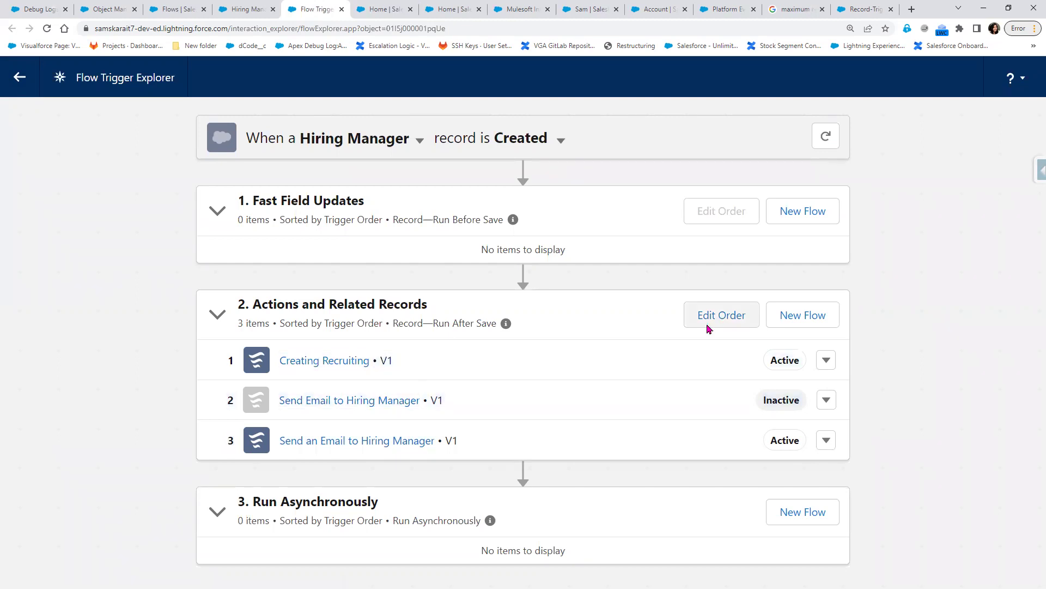
left_click(708, 329)
- Drag Send an Email to Hiring Manager up the run order and bring up the Update confirmation
left_click_drag(275, 436, 275, 360)
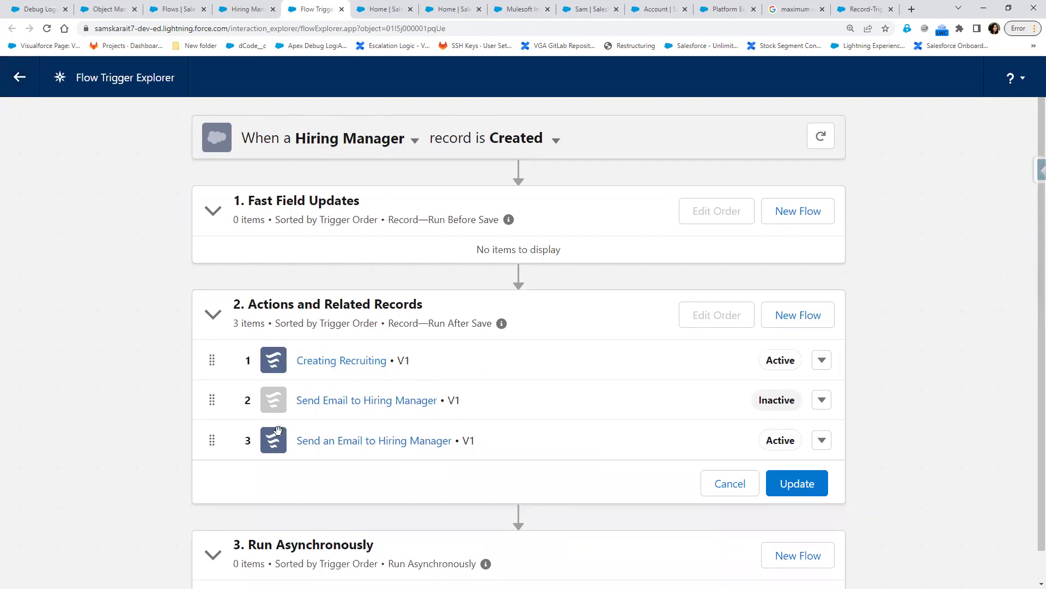
left_click_drag(275, 438, 273, 371)
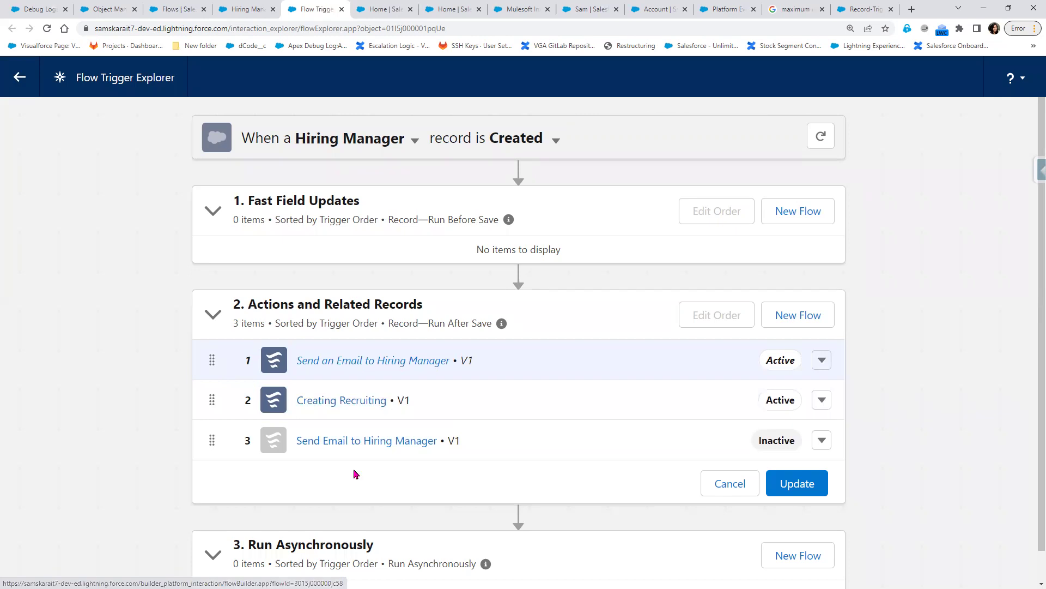
left_click(823, 441)
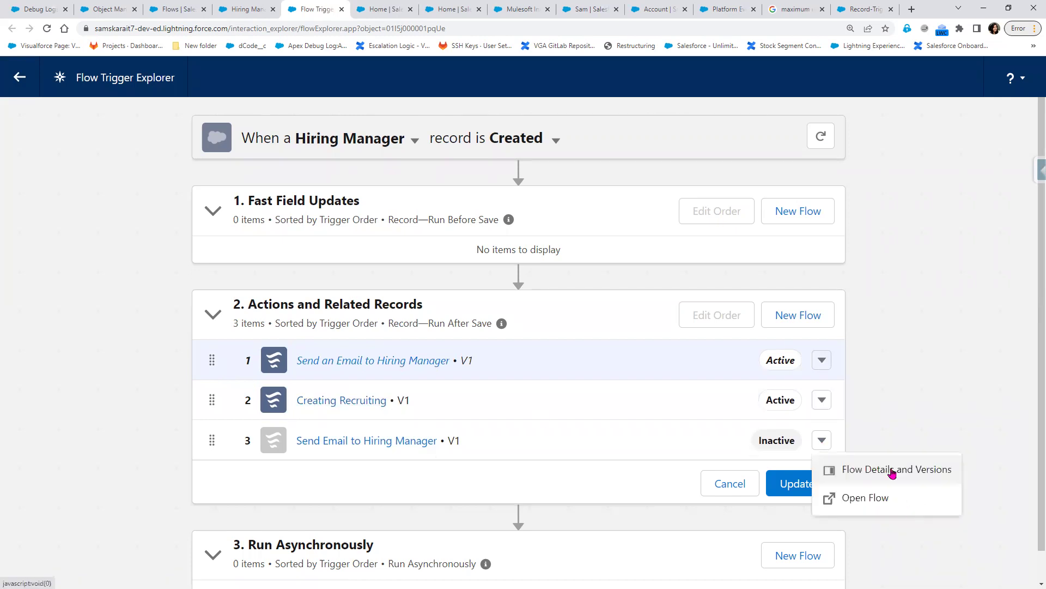
left_click(869, 429)
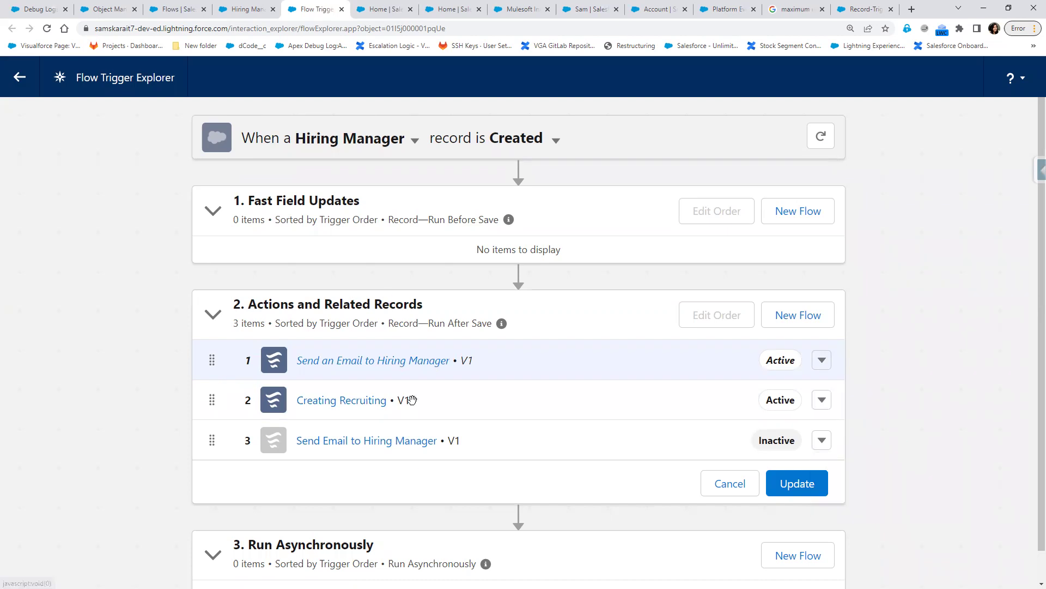
left_click(799, 490)
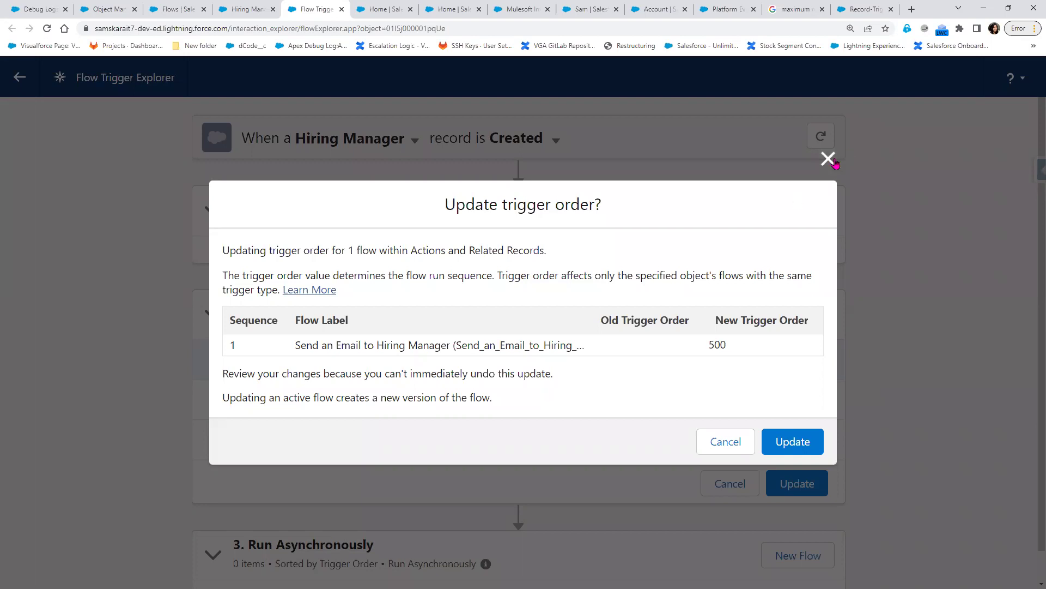
key("Escape")
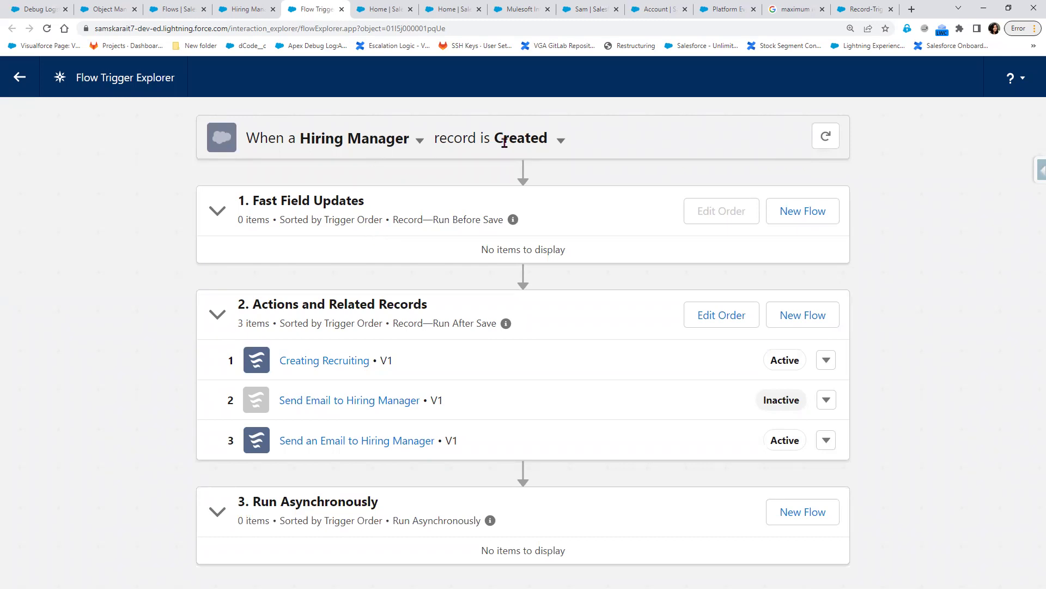
- Open the record trigger event choices in Flow Trigger Explorer
left_click(562, 141)
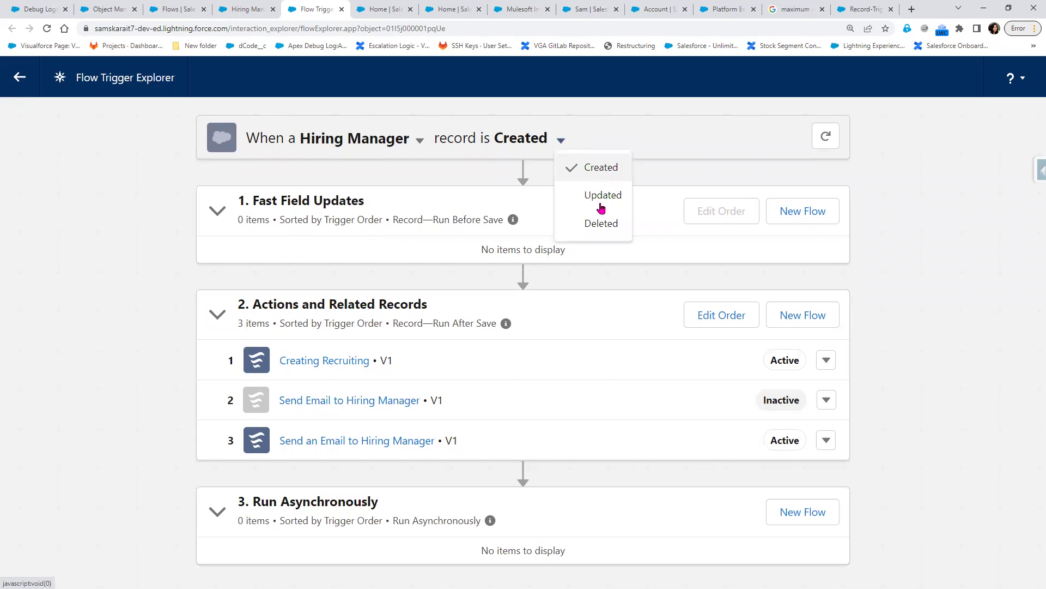
- Check Hiring Manager flows for Updated and Deleted triggers, then return to Created and the Flow Triggers page
left_click(601, 207)
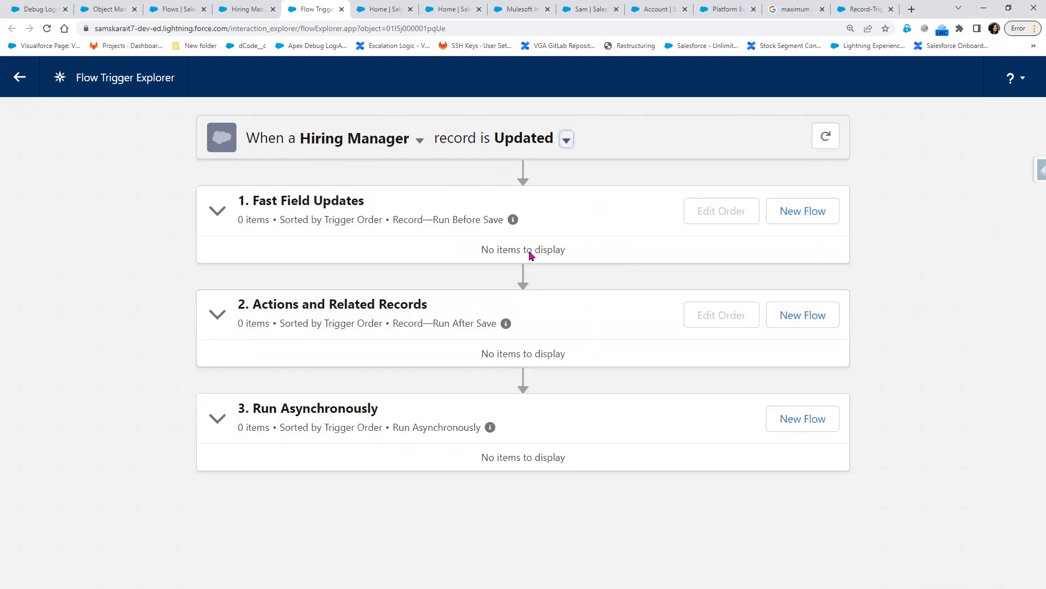
left_click(567, 141)
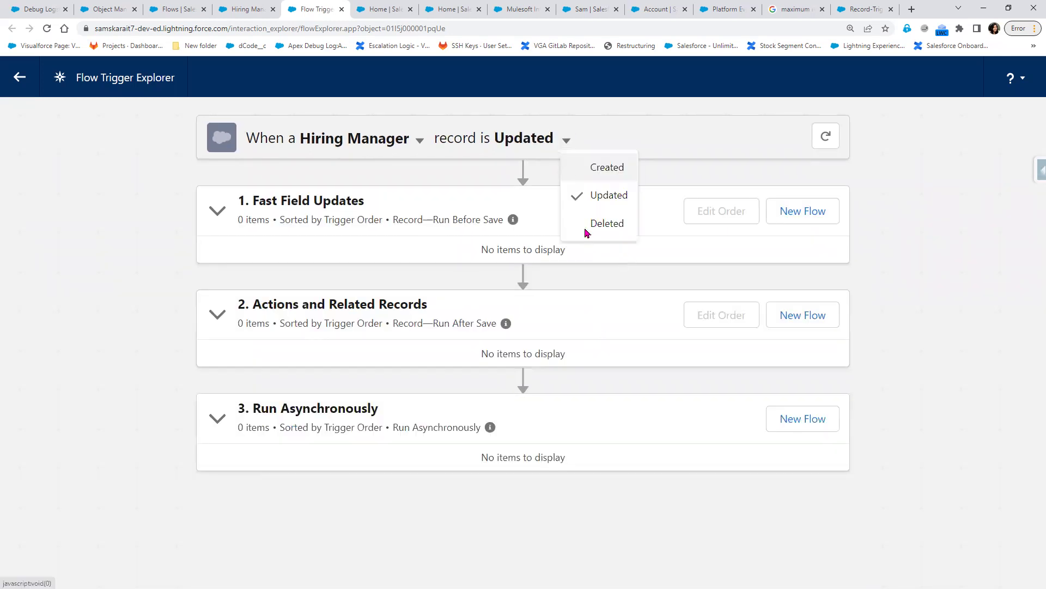
left_click(584, 222)
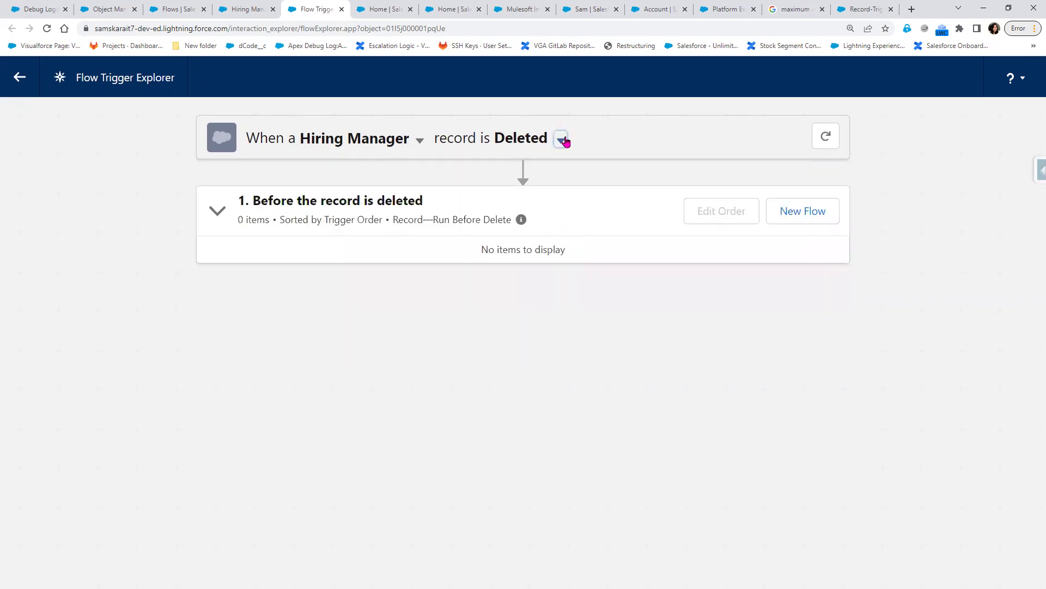
left_click(562, 140)
left_click(575, 176)
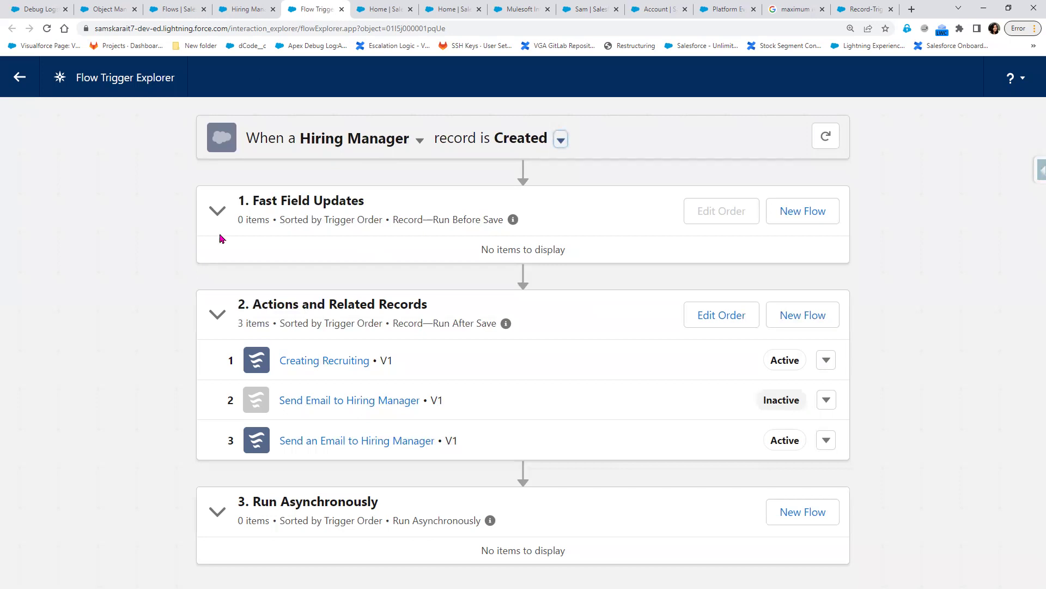
key("ctrl+shift+Tab")
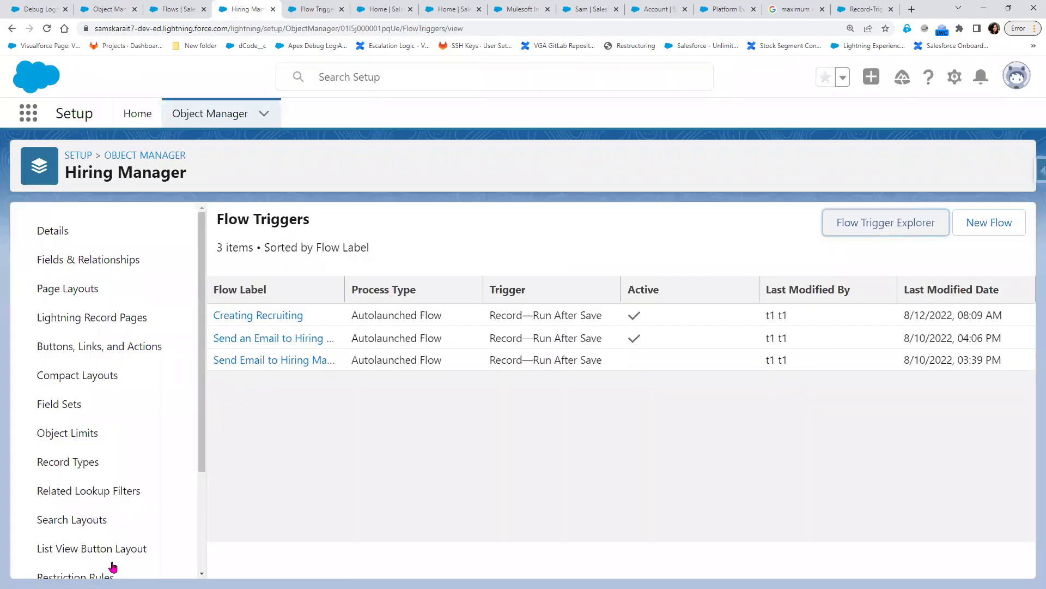
scroll(60, 562, "down", 3)
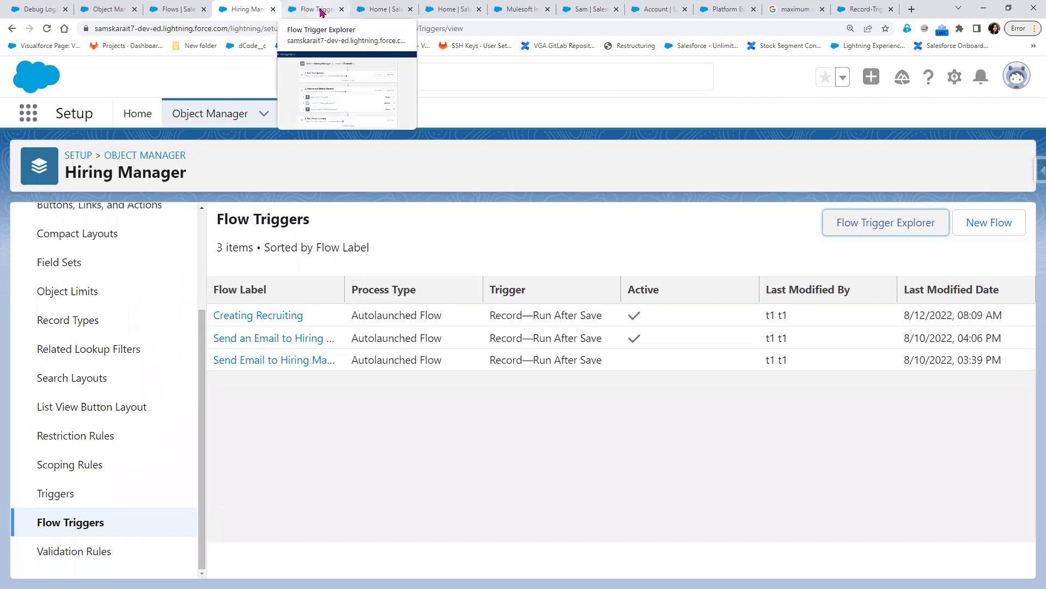
- Use Flow Trigger Explorer's back arrow to return to Setup's All Flows list
left_click(322, 10)
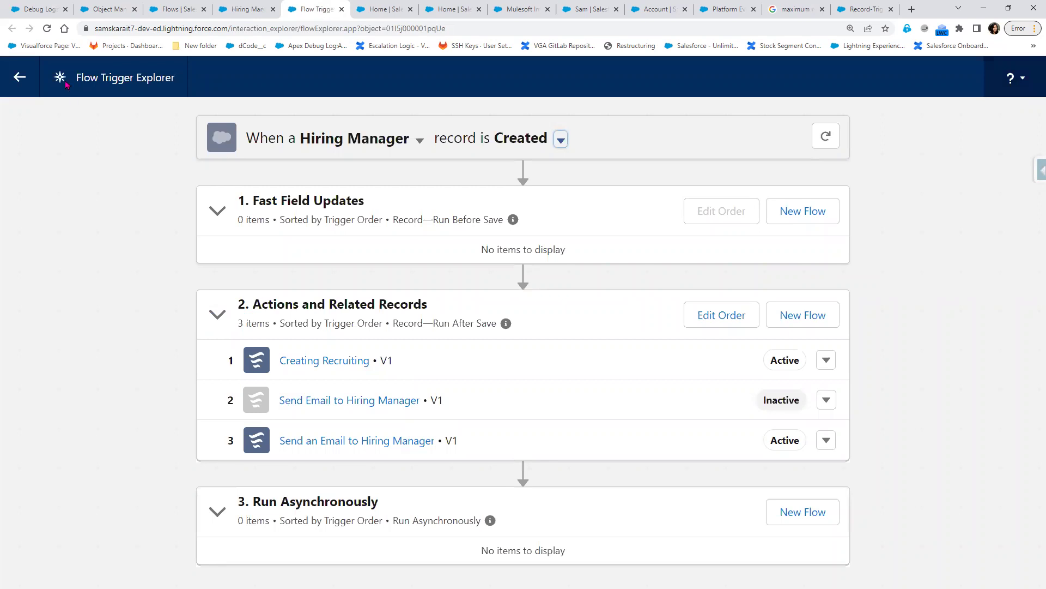
left_click(20, 77)
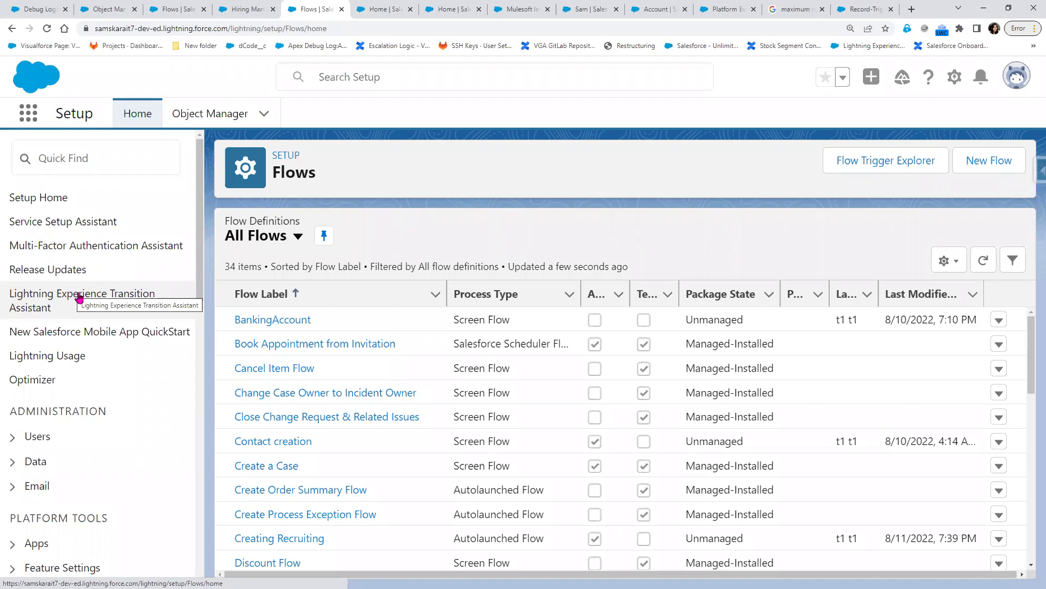
left_click(82, 297)
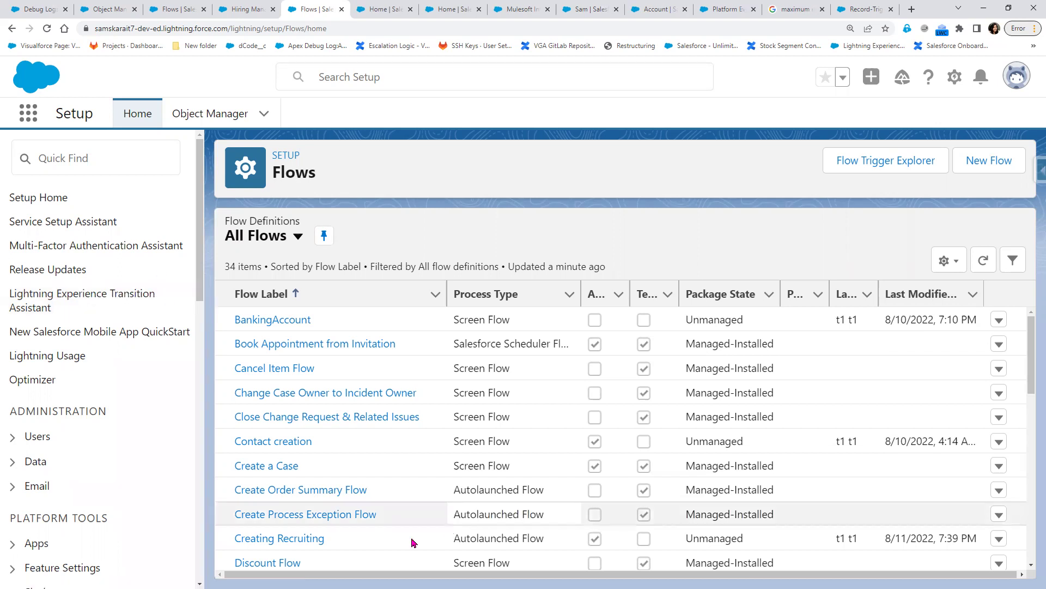
scroll(412, 542, "down", 3)
scroll(412, 542, "down", 6)
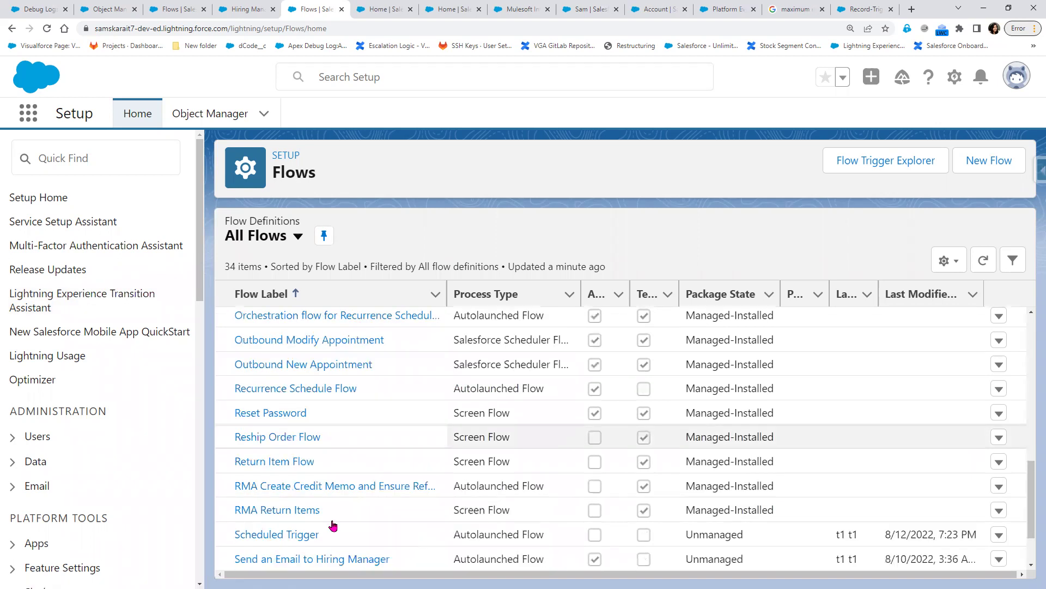
scroll(333, 525, "down", 1)
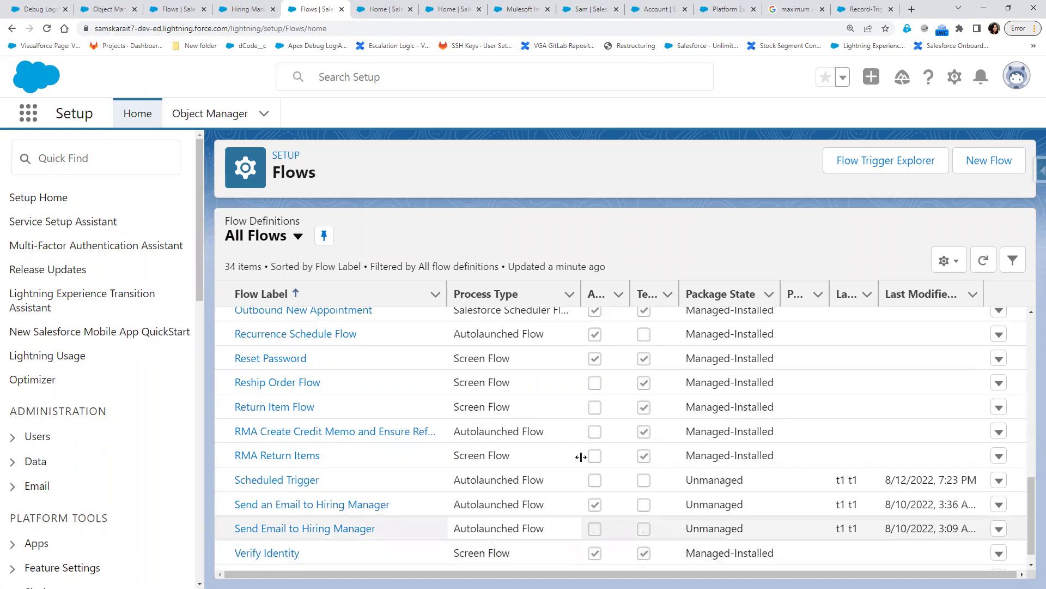
scroll(509, 457, "up", 2)
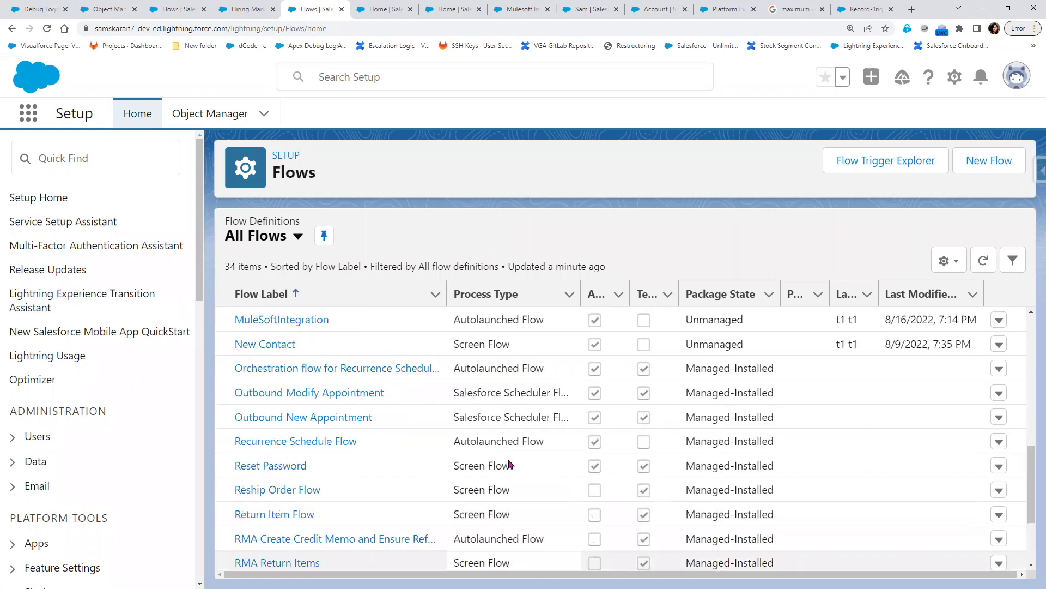
scroll(509, 456, "up", 1)
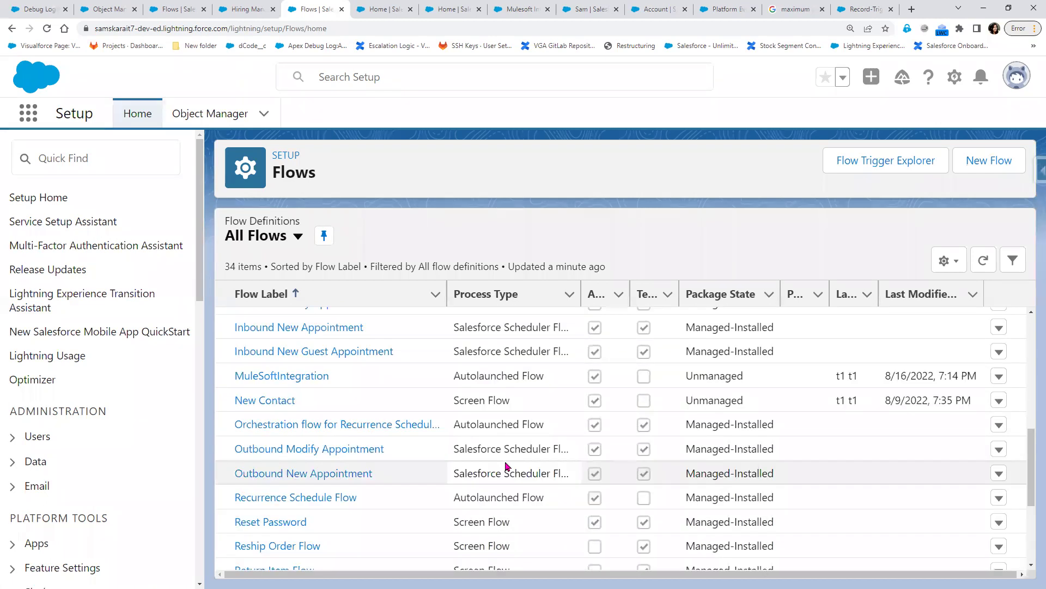
left_click(249, 403)
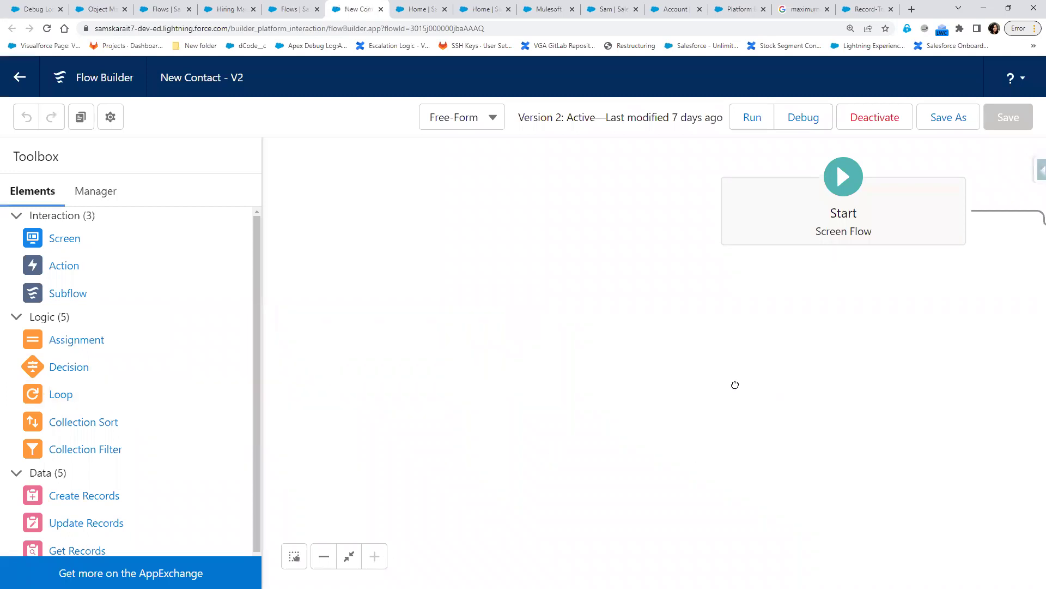
- Pan the New Contact V2 canvas and select the QuickContact screen and Create Contact Record steps
left_click_drag(736, 385, 319, 402)
left_click_drag(823, 397, 660, 408)
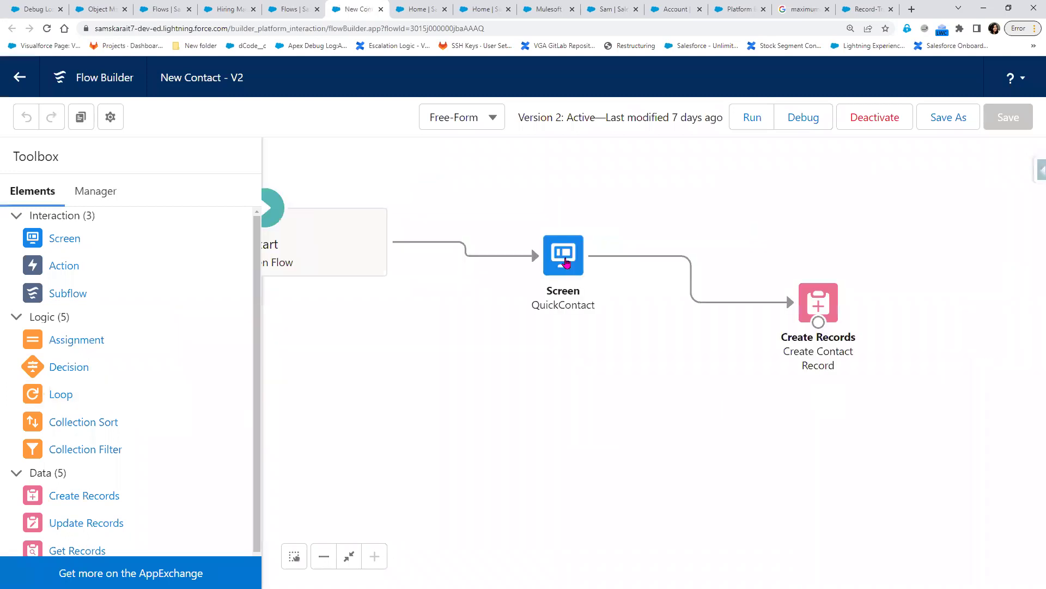
left_click(566, 264)
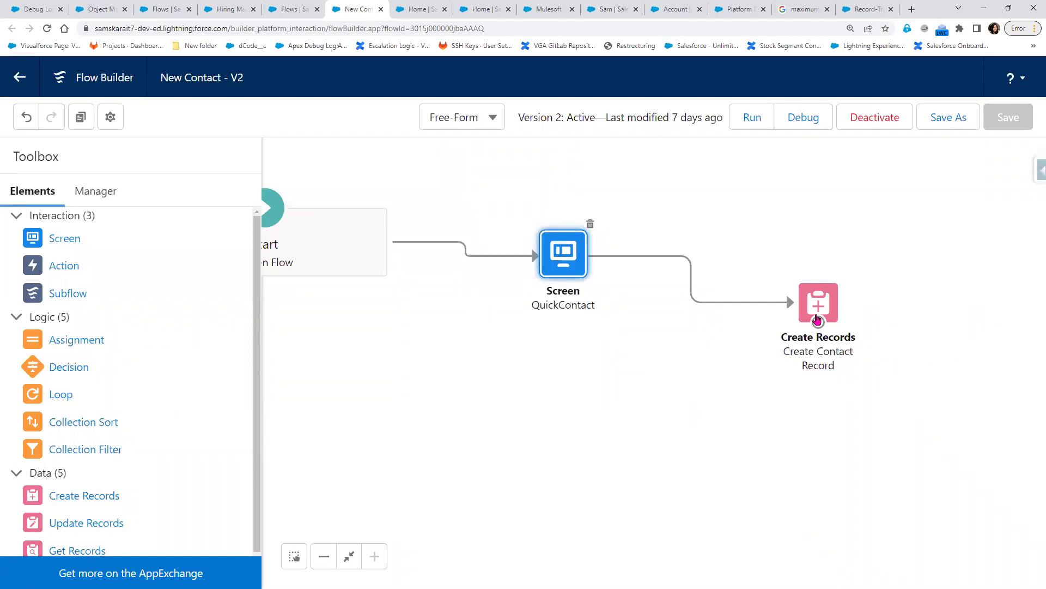
left_click(821, 305)
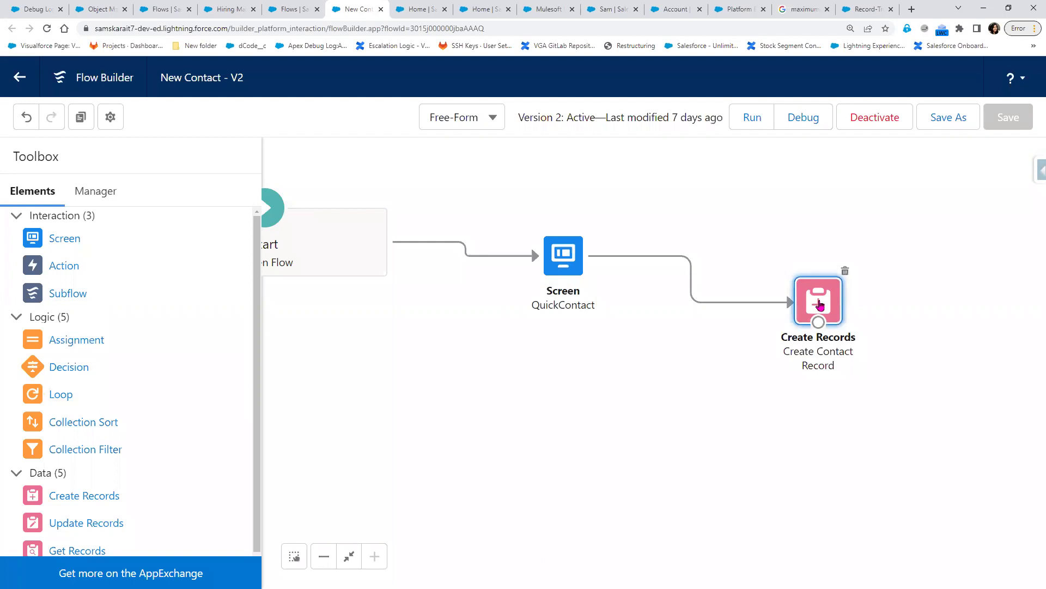
- Inspect the Create Contact Record settings, close them unchanged, and leave the flow
double_click(820, 305)
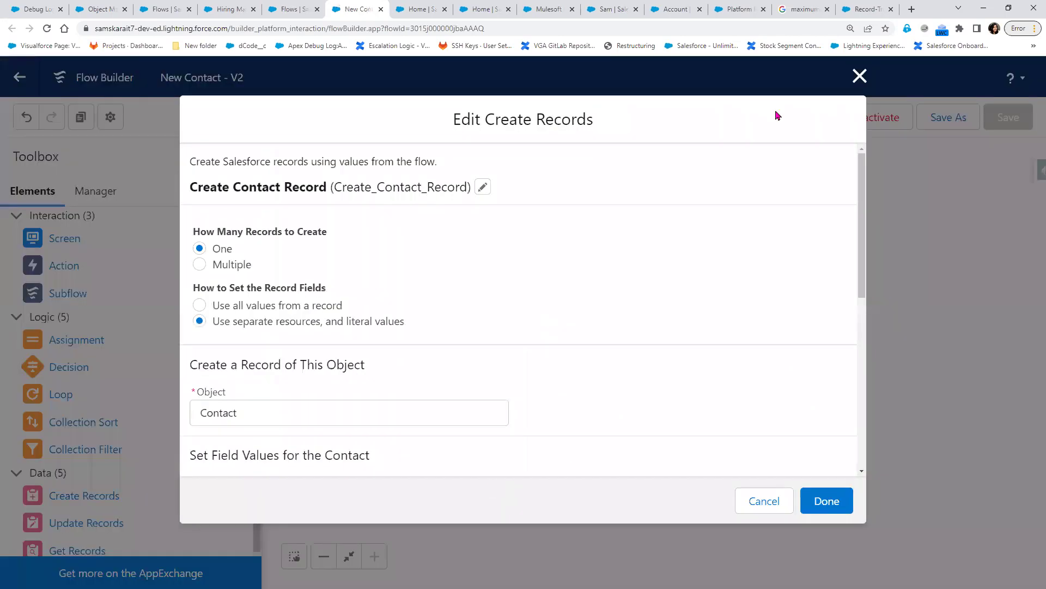
left_click(860, 76)
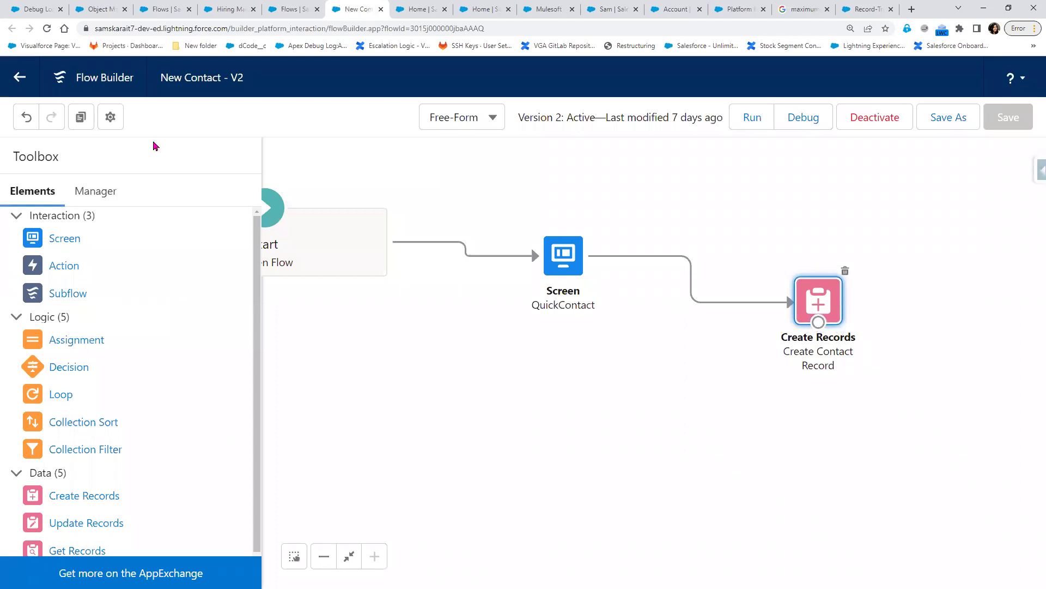
left_click(84, 77)
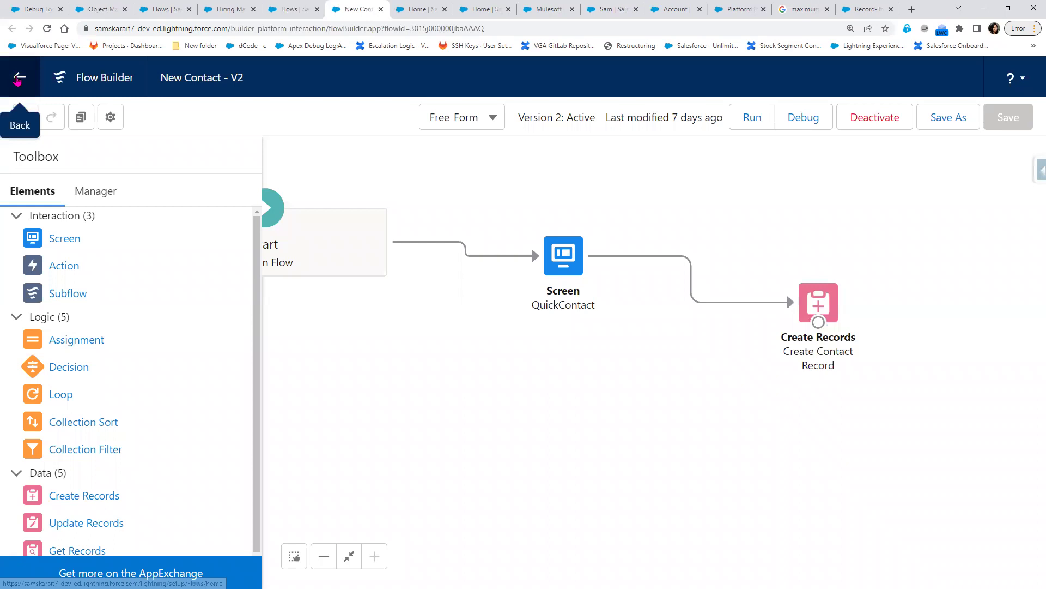
left_click(18, 80)
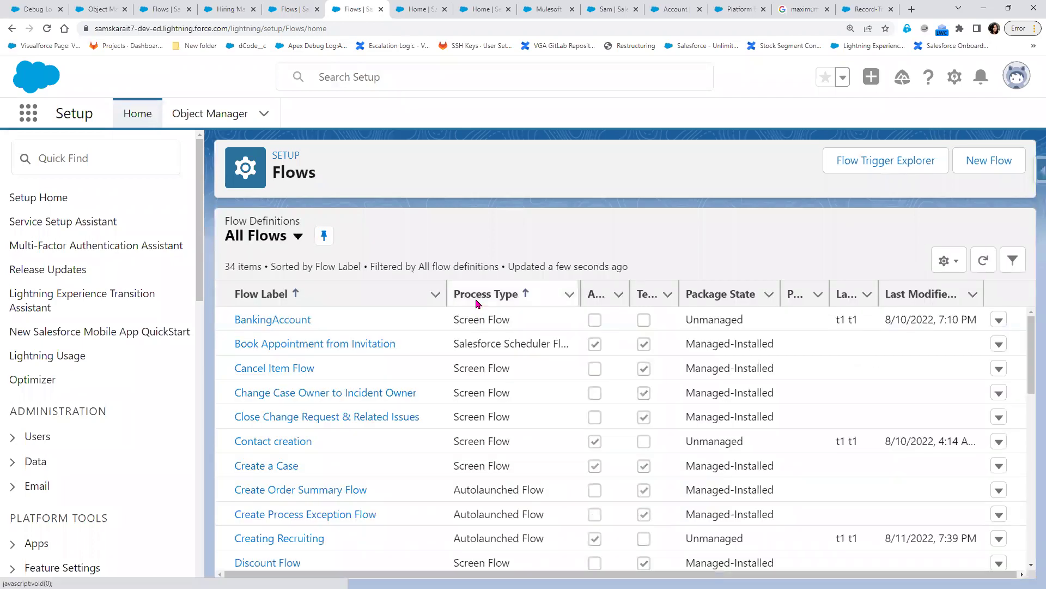
left_click(478, 302)
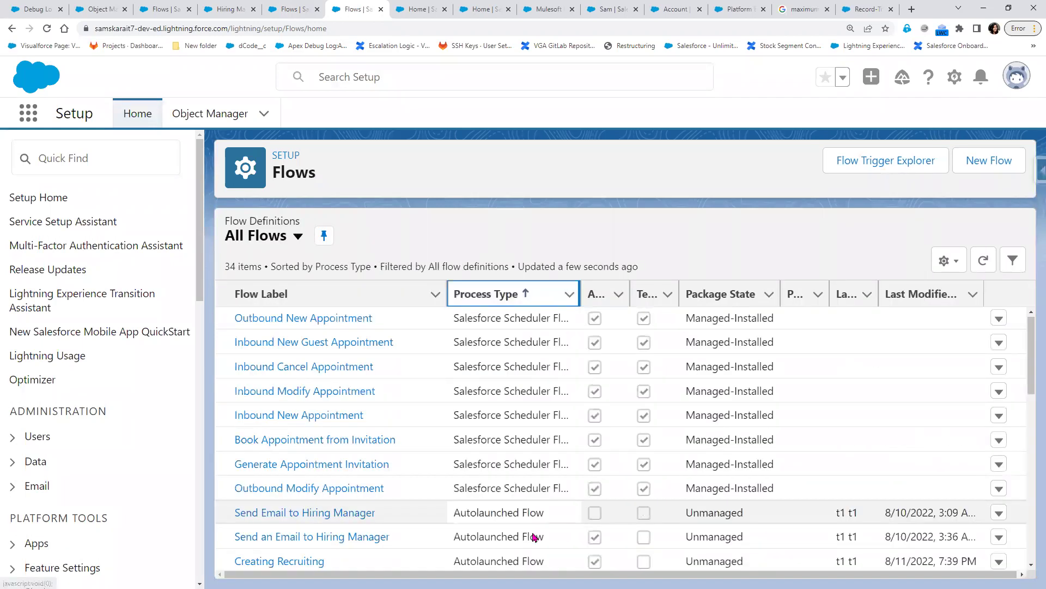
scroll(534, 538, "down", 10)
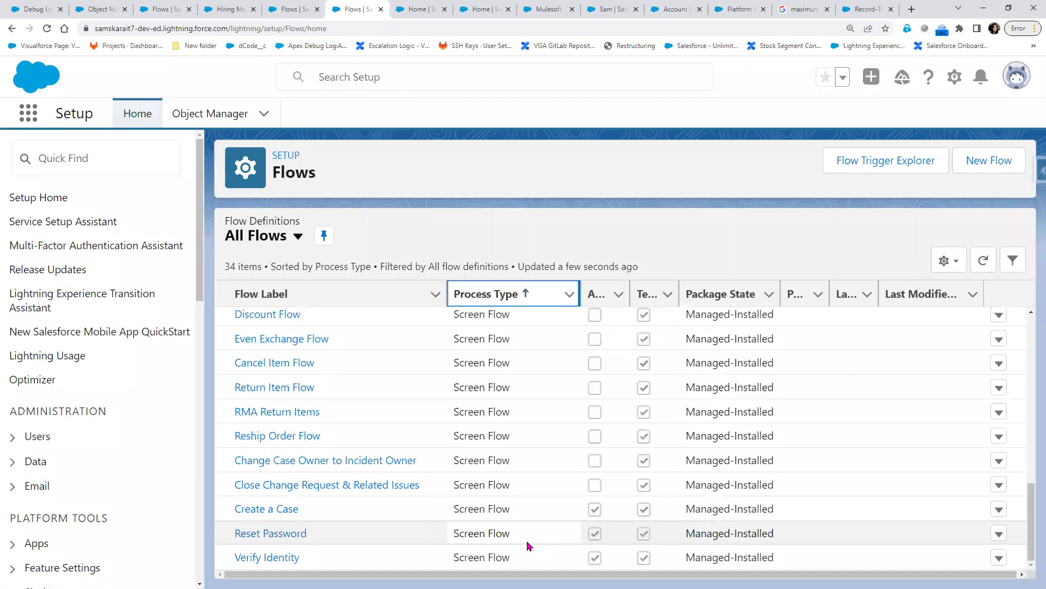
scroll(528, 545, "up", 1)
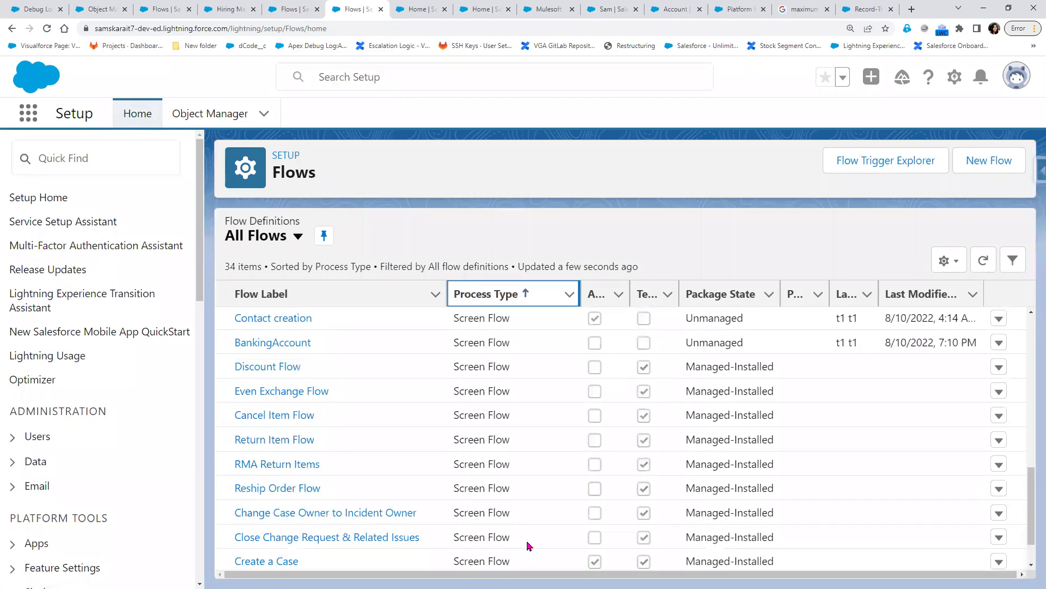
scroll(527, 545, "up", 4)
scroll(528, 545, "up", 2)
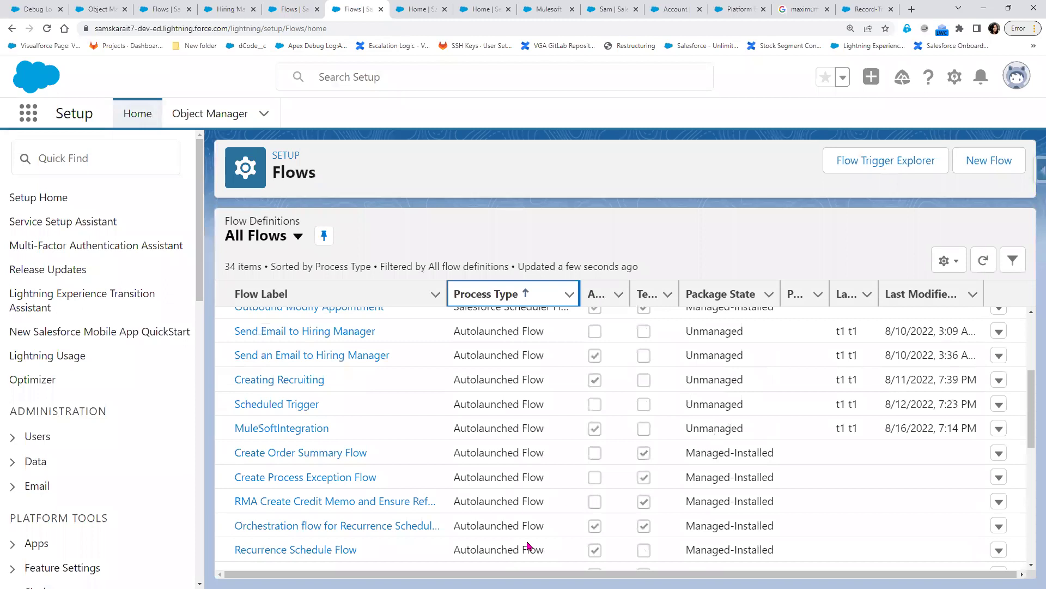
scroll(527, 545, "up", 1)
scroll(527, 545, "up", 2)
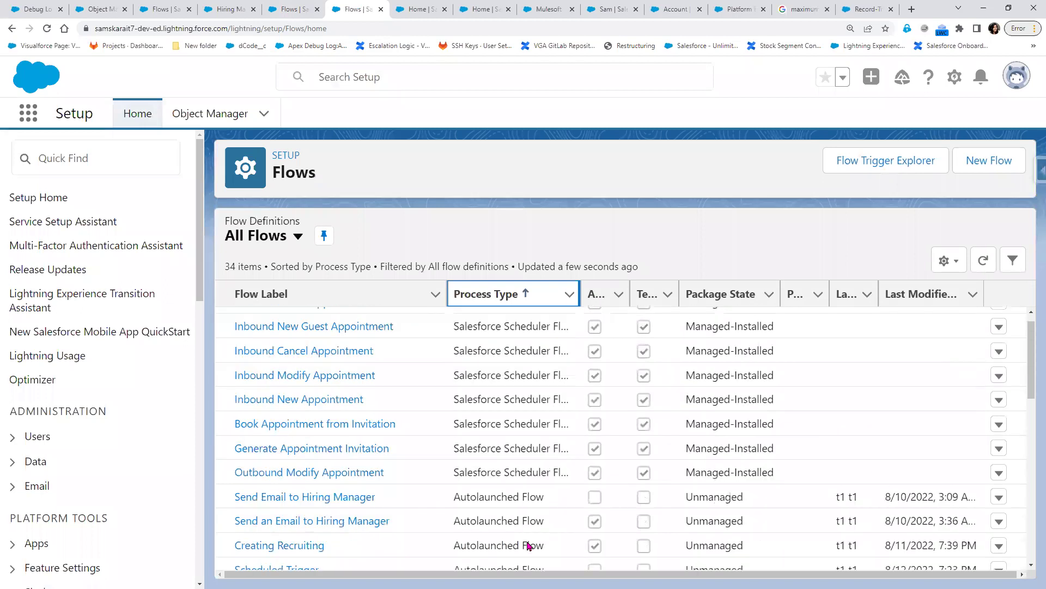
scroll(527, 545, "up", 1)
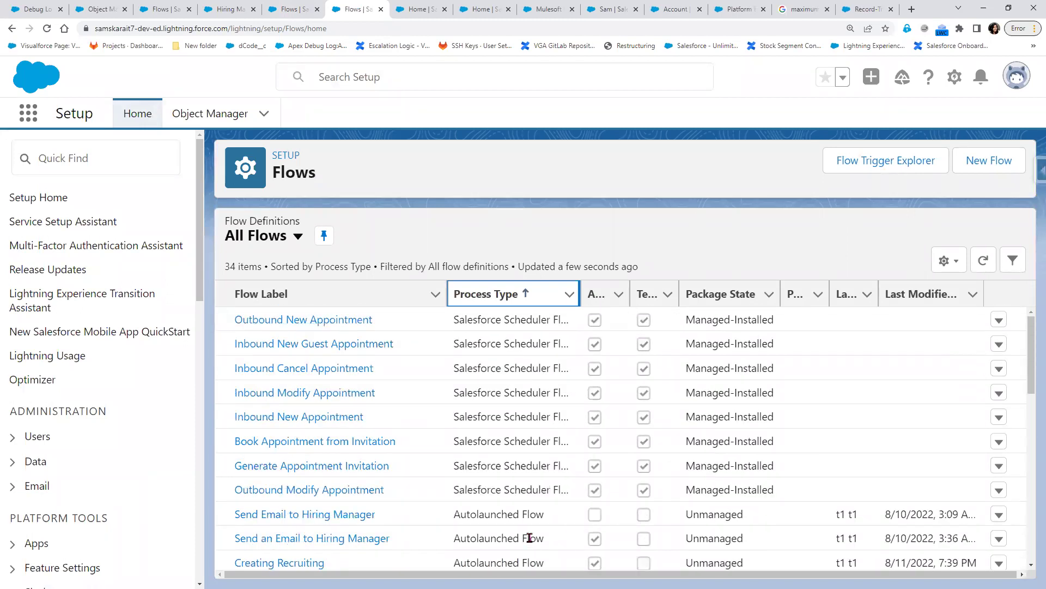
scroll(374, 493, "down", 2)
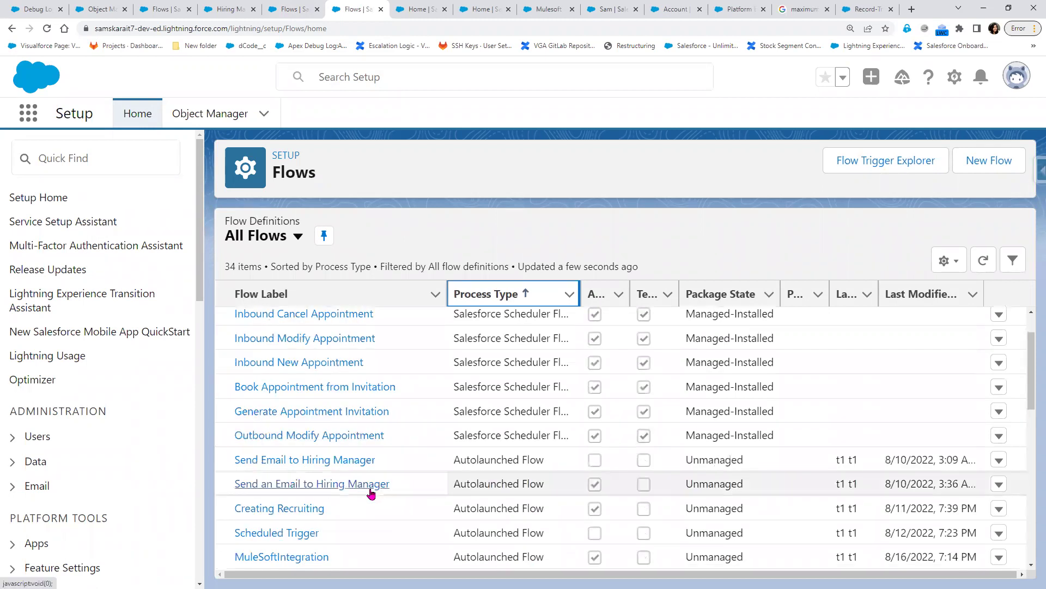
scroll(371, 493, "down", 2)
scroll(371, 493, "down", 4)
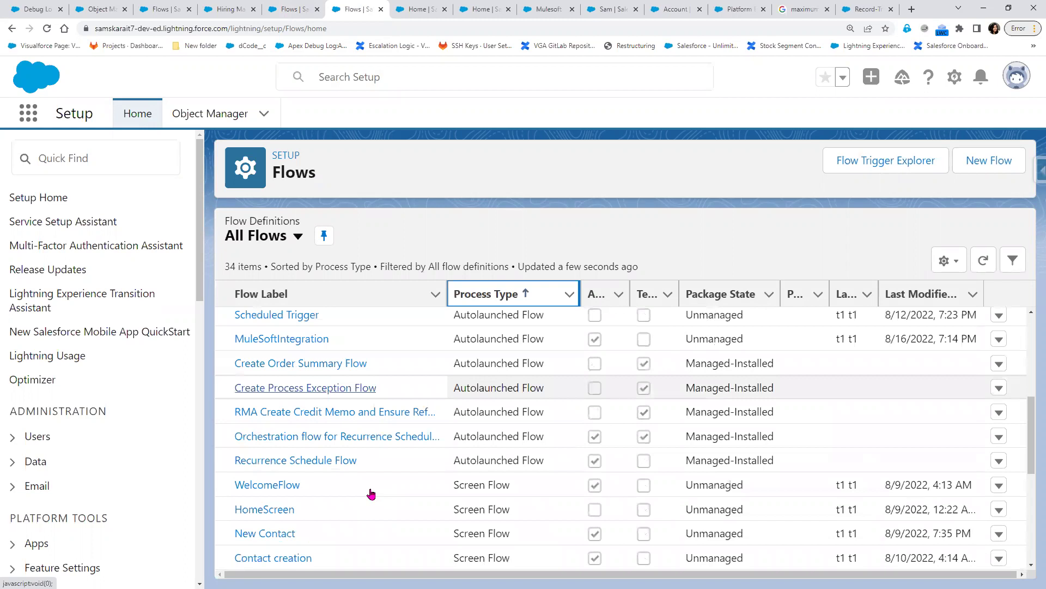
scroll(371, 493, "down", 1)
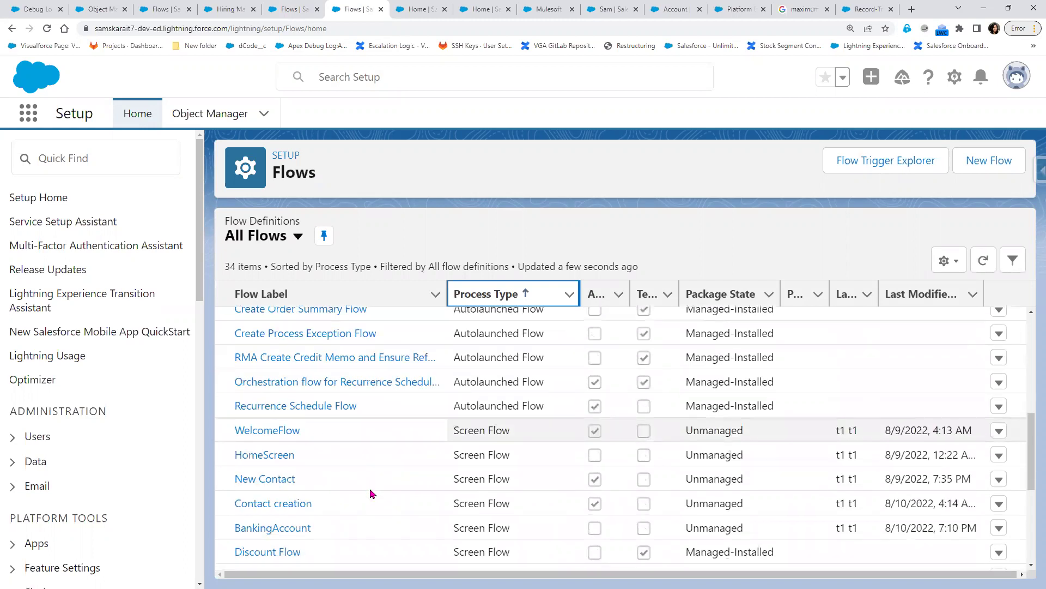
scroll(371, 493, "down", 1)
scroll(372, 493, "down", 1)
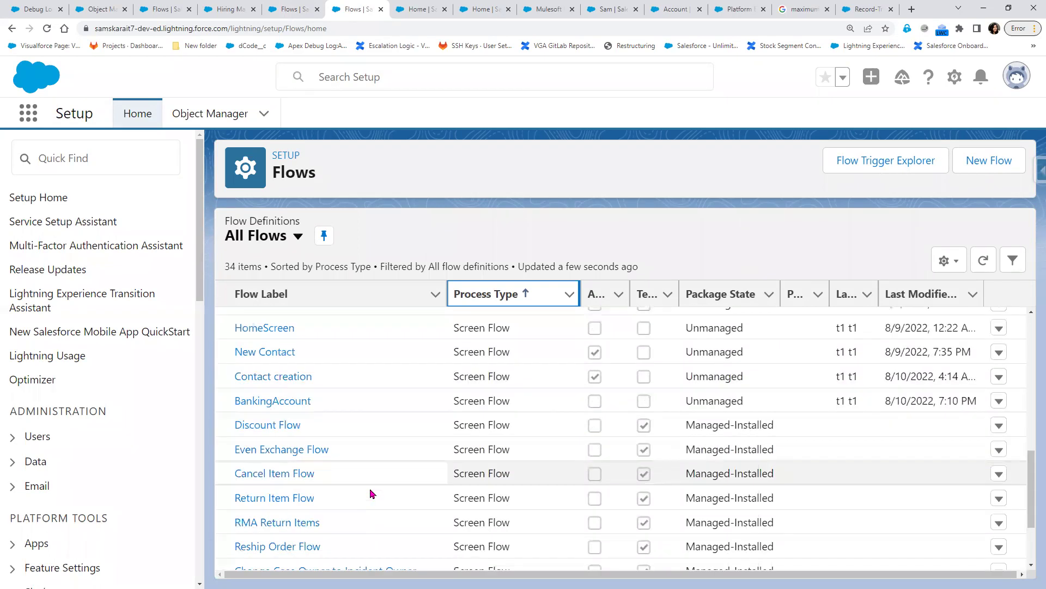
scroll(372, 493, "down", 1)
scroll(371, 493, "down", 1)
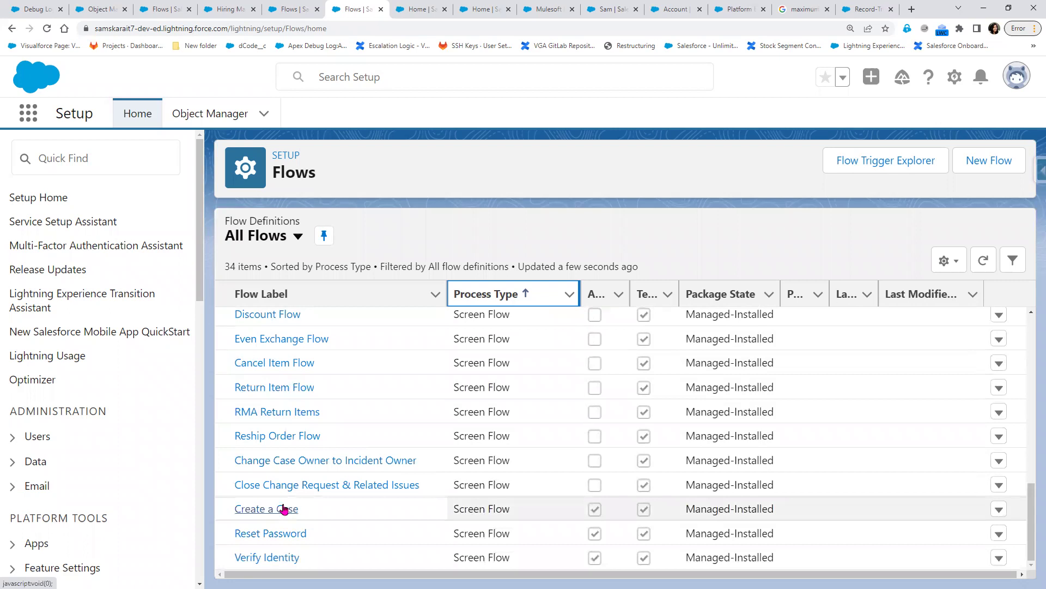
scroll(284, 508, "up", 2)
scroll(284, 508, "up", 2)
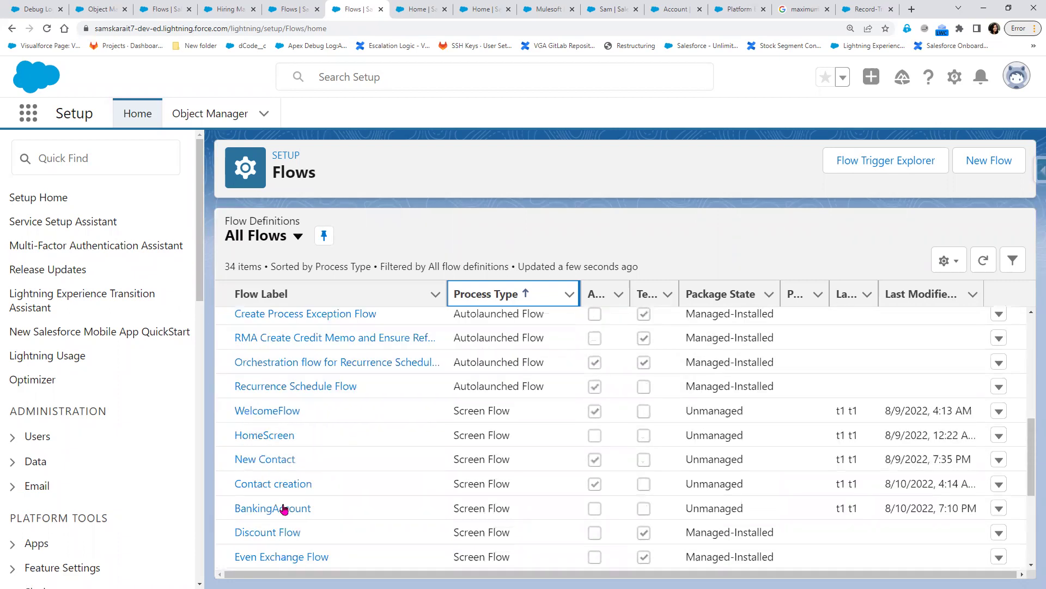
scroll(285, 508, "up", 1)
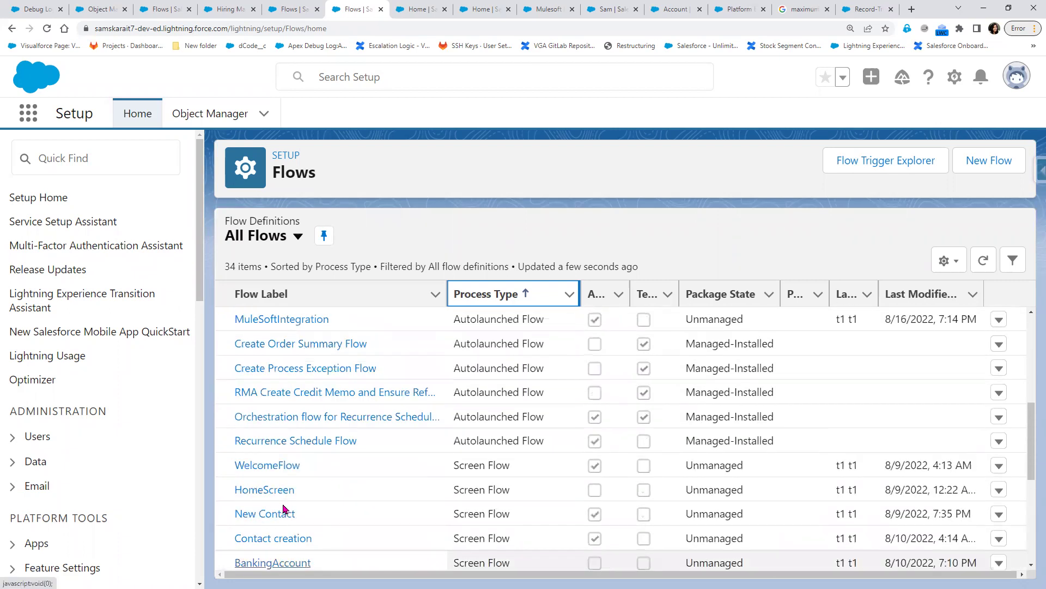
scroll(284, 508, "up", 1)
scroll(286, 377, "up", 1)
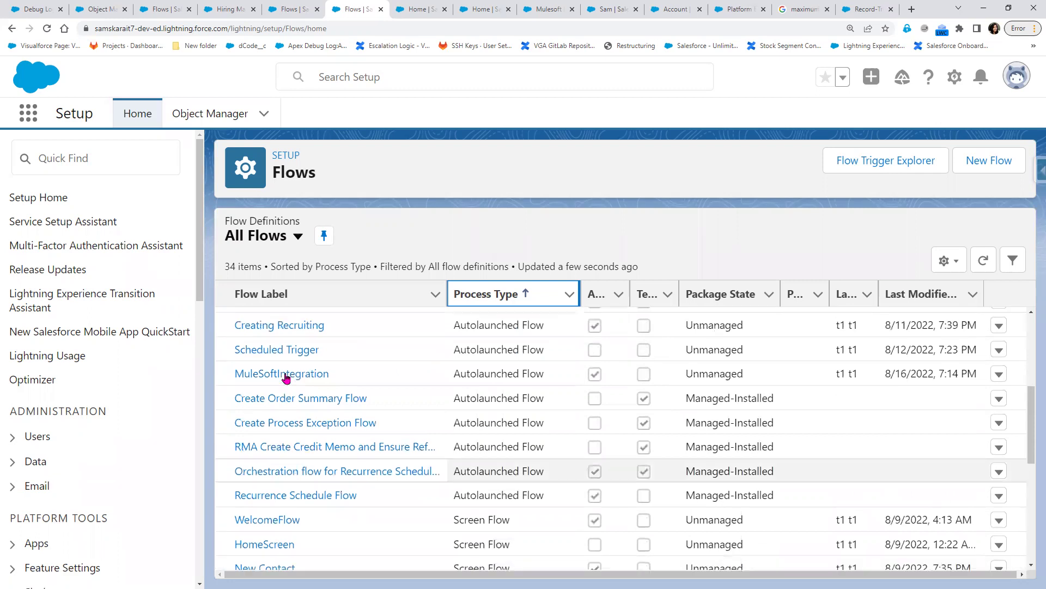
left_click(285, 376)
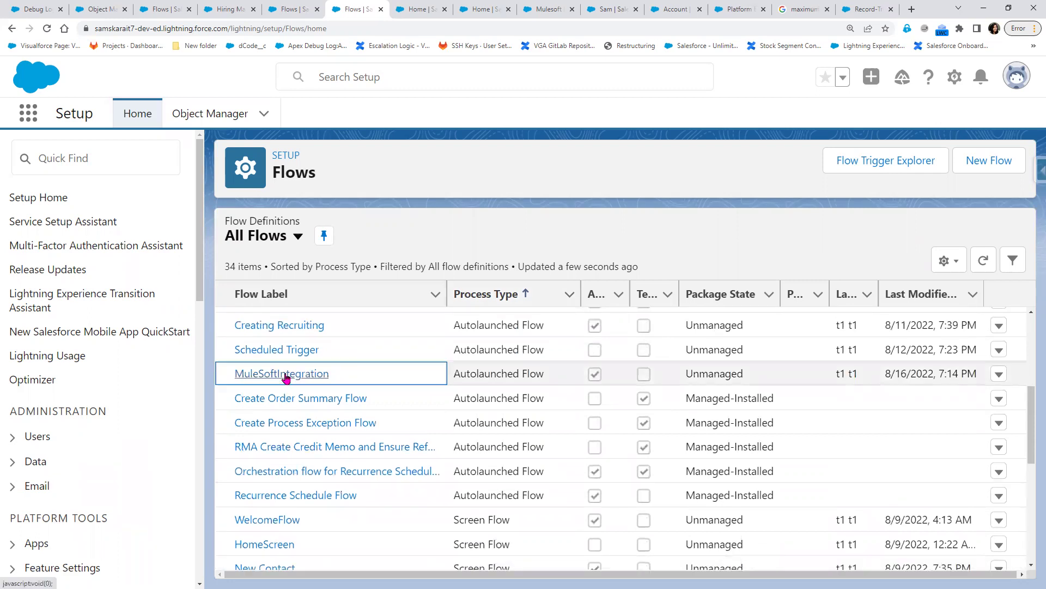
left_click(285, 376)
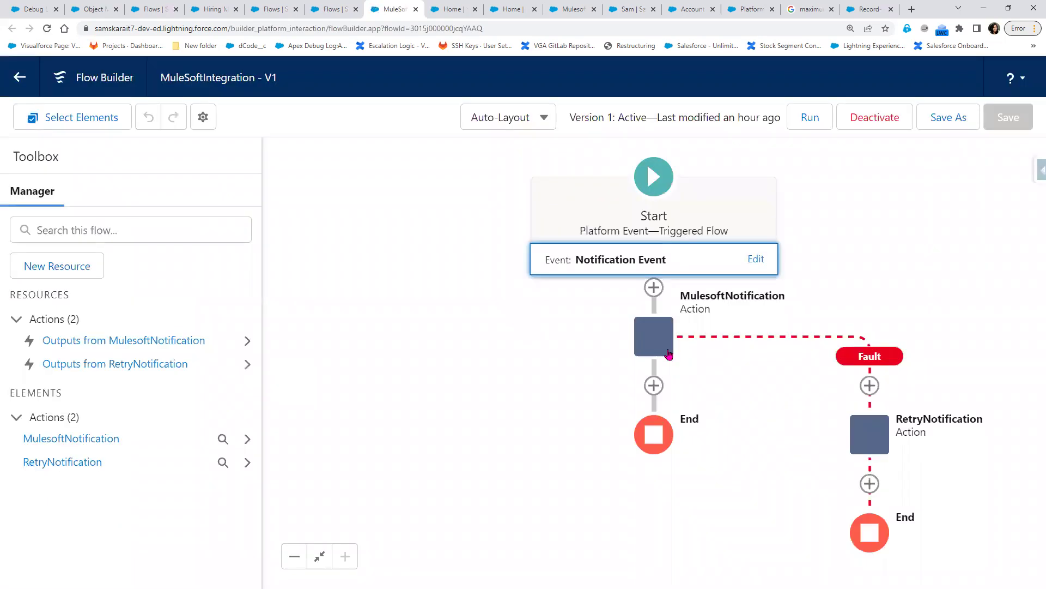
- Check the MulesoftNotification action's options and the elements that can follow its fault path toward RetryNotification
left_click(669, 354)
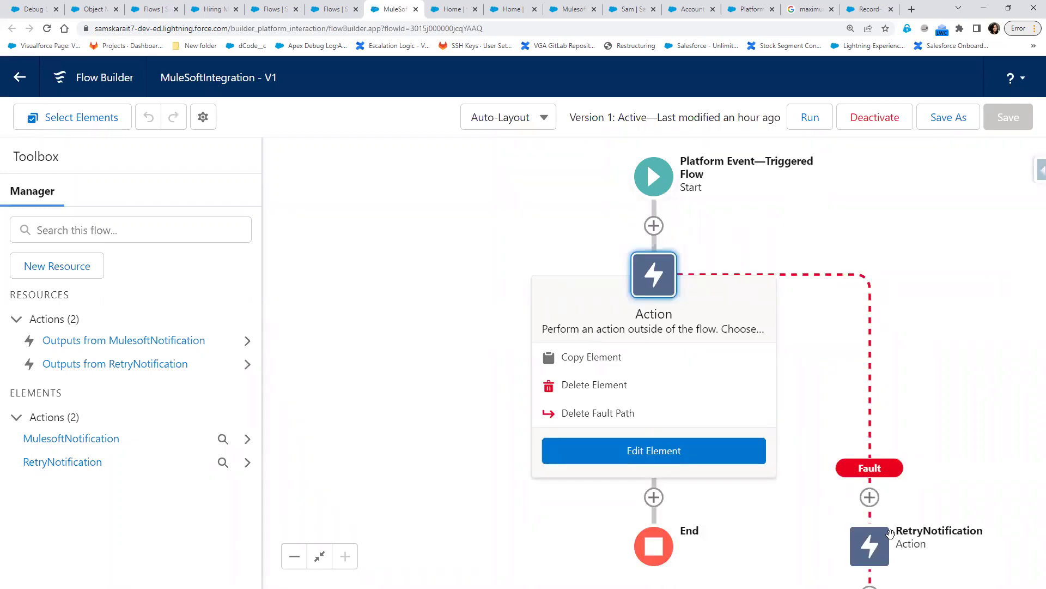
left_click(927, 483)
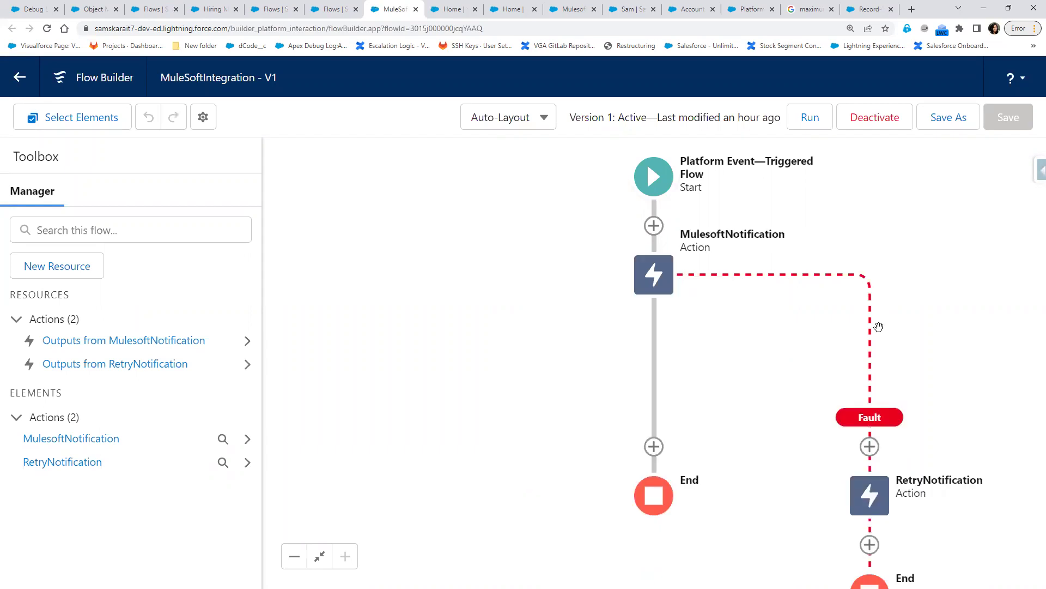
left_click(871, 325)
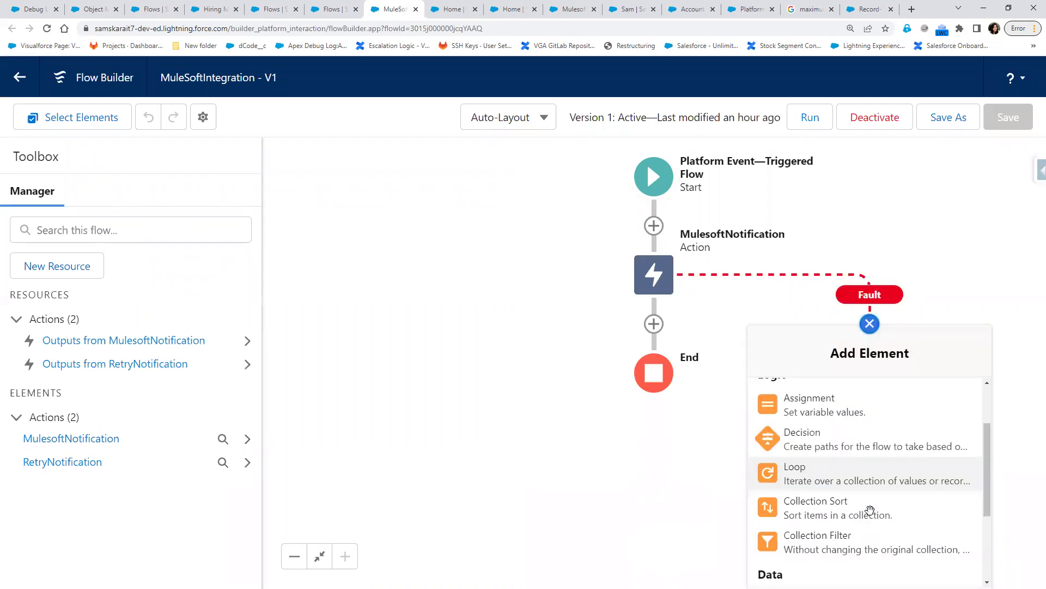
scroll(871, 509, "down", 3)
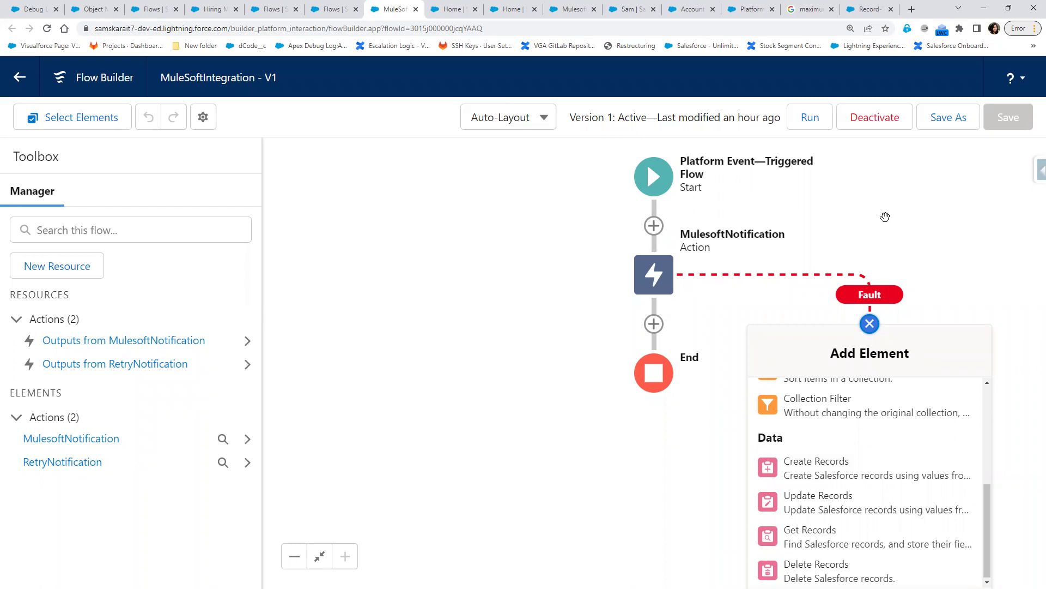
left_click(862, 214)
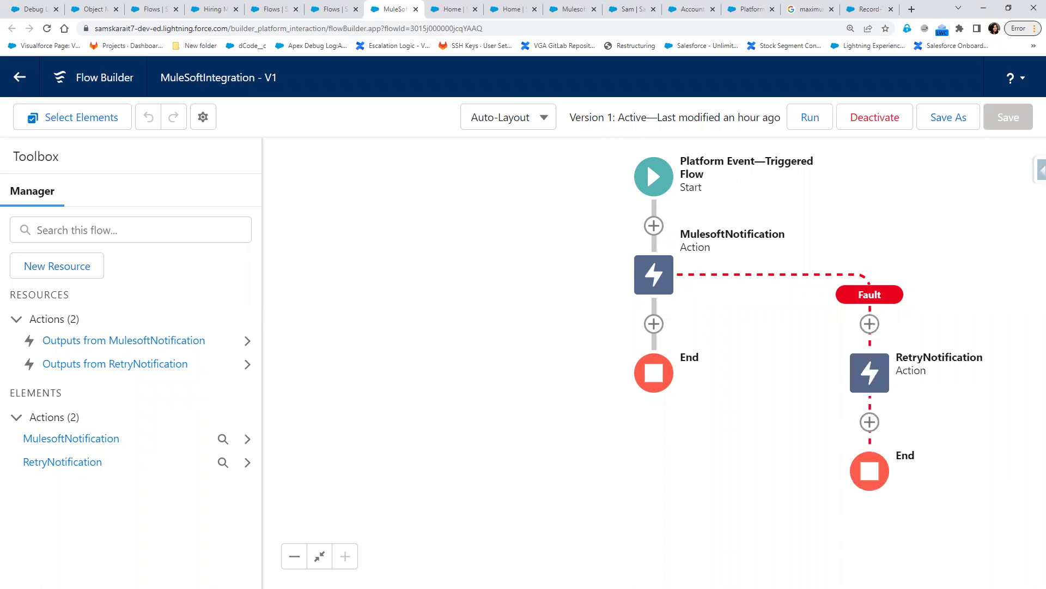
key("alt+Tab")
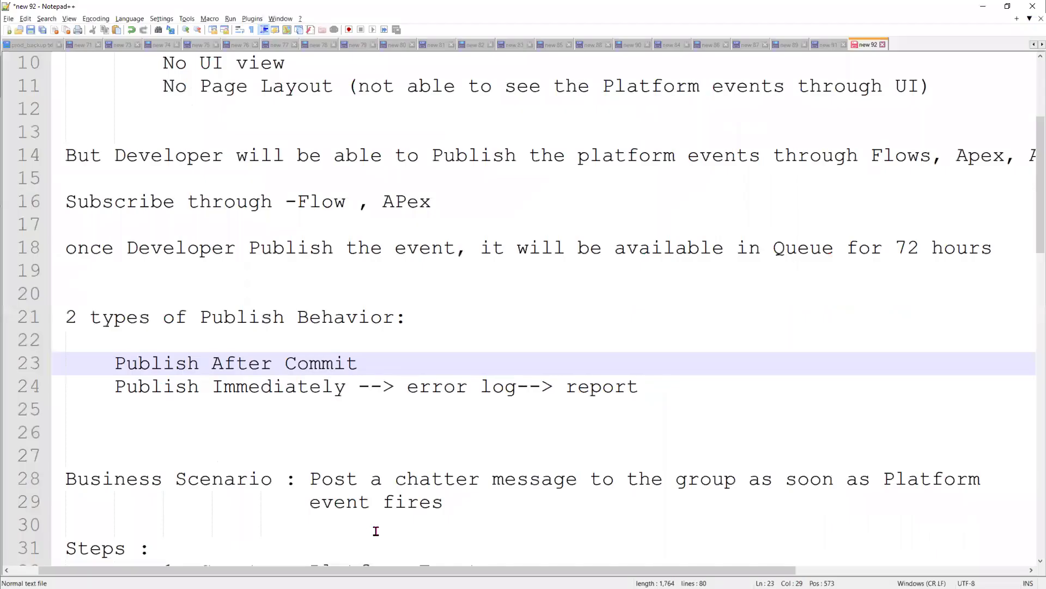
- Copy the Business Scenario lines 28–29 into the Assignment section as a 'Heroku Integration' Chatter post
scroll(376, 530, "down", 14)
scroll(284, 373, "up", 12)
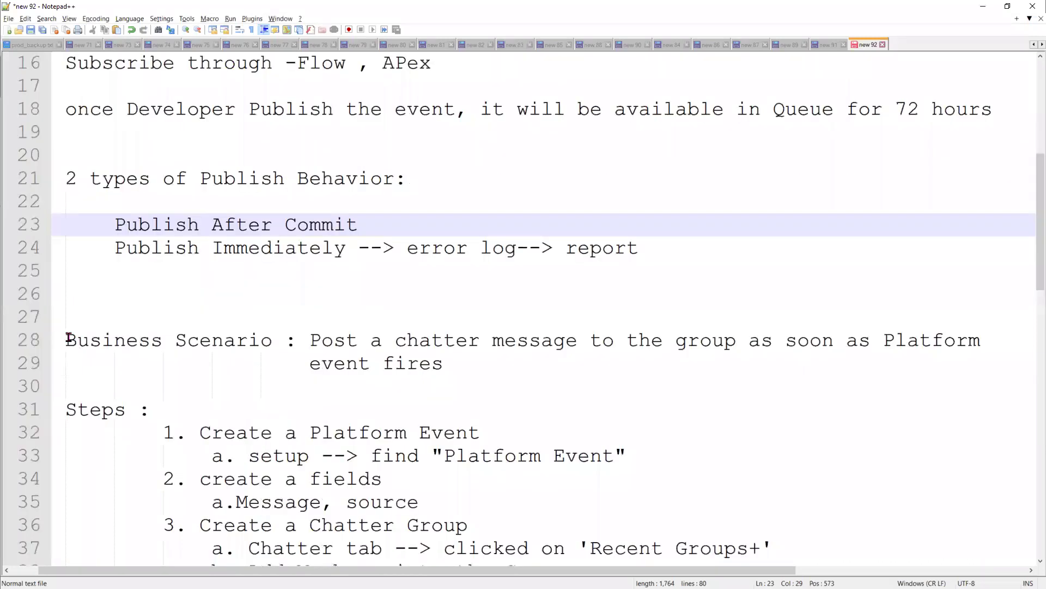
left_click_drag(67, 339, 491, 376)
left_click_drag(348, 355, 400, 372)
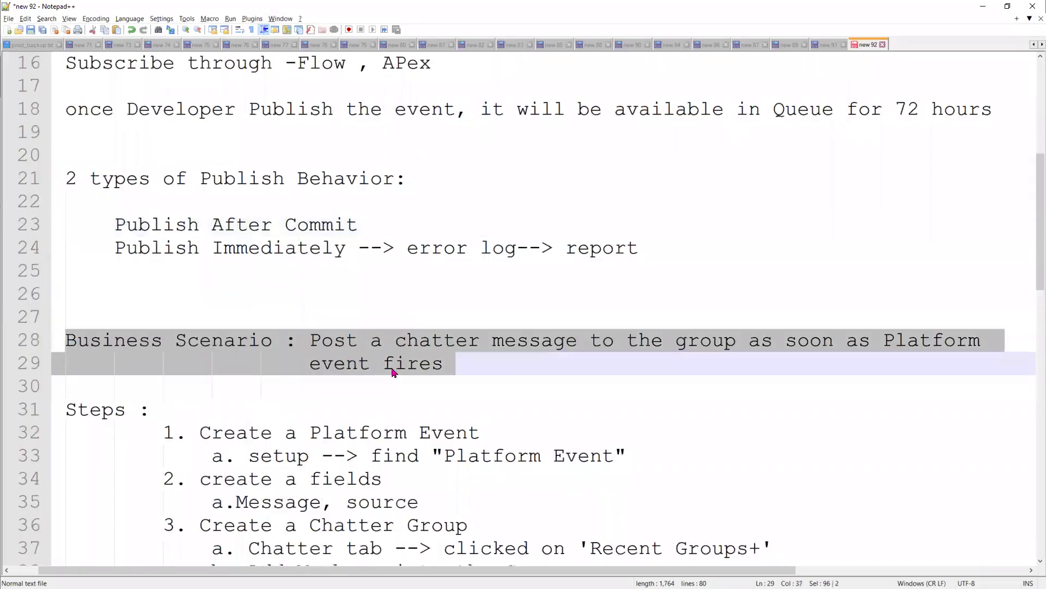
right_click(347, 353)
left_click(370, 368)
scroll(123, 289, "down", 4)
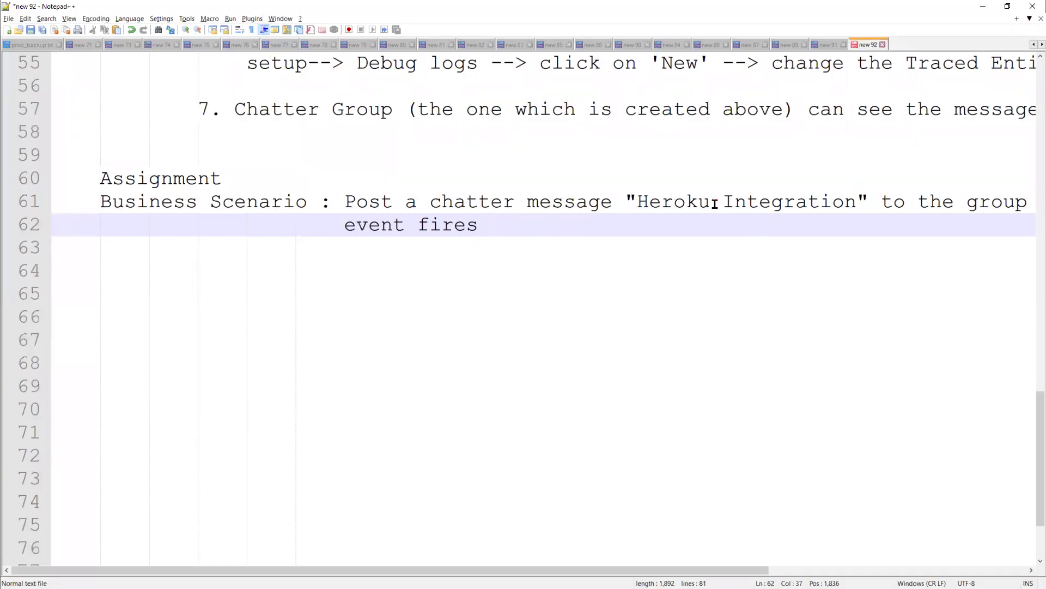
left_click_drag(748, 570, 772, 570)
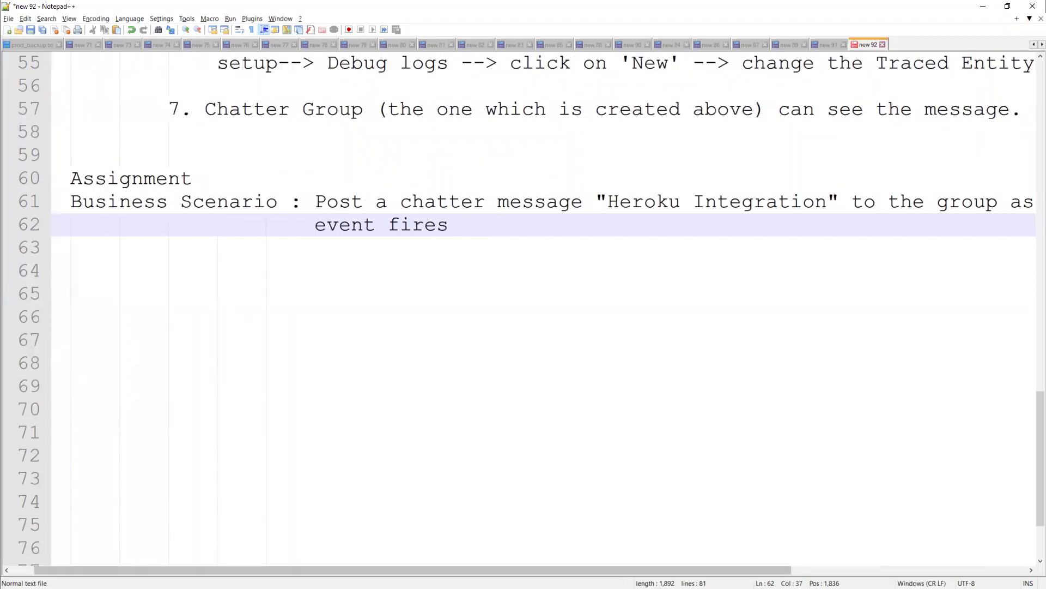